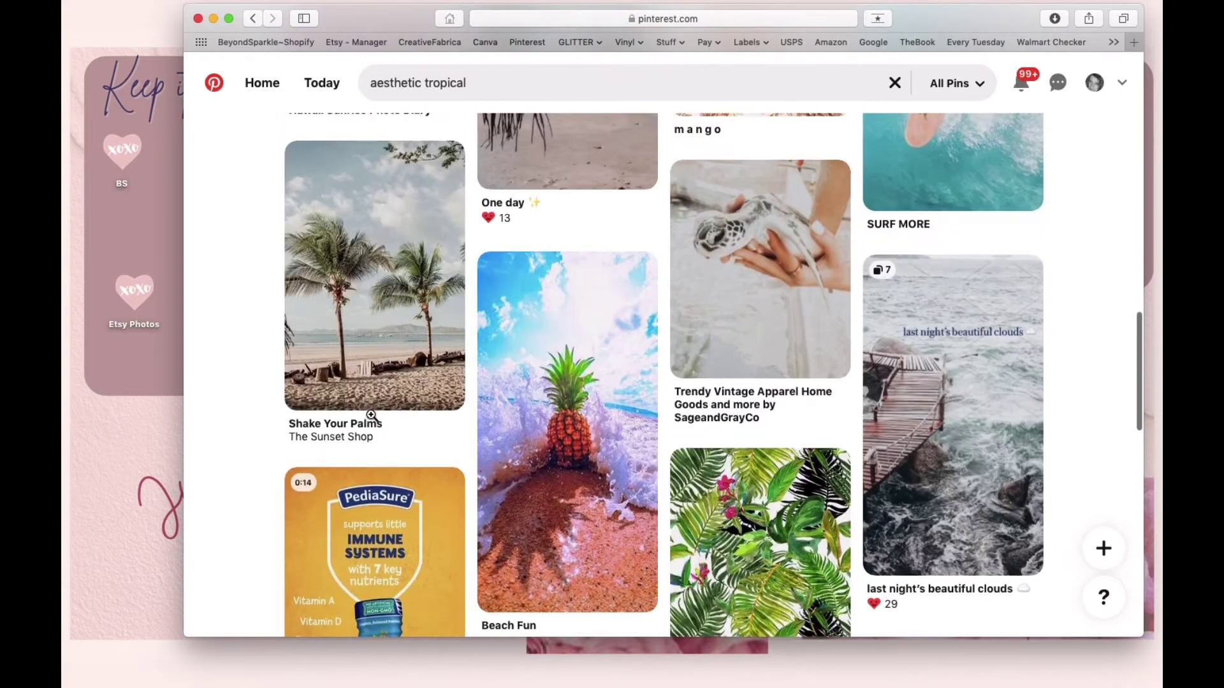
# Step: Save the Tropical Vibes green palm-leaf wallpaper image from the aesthetic tropical results to the desktop
pyautogui.scroll(-3, 372, 416)
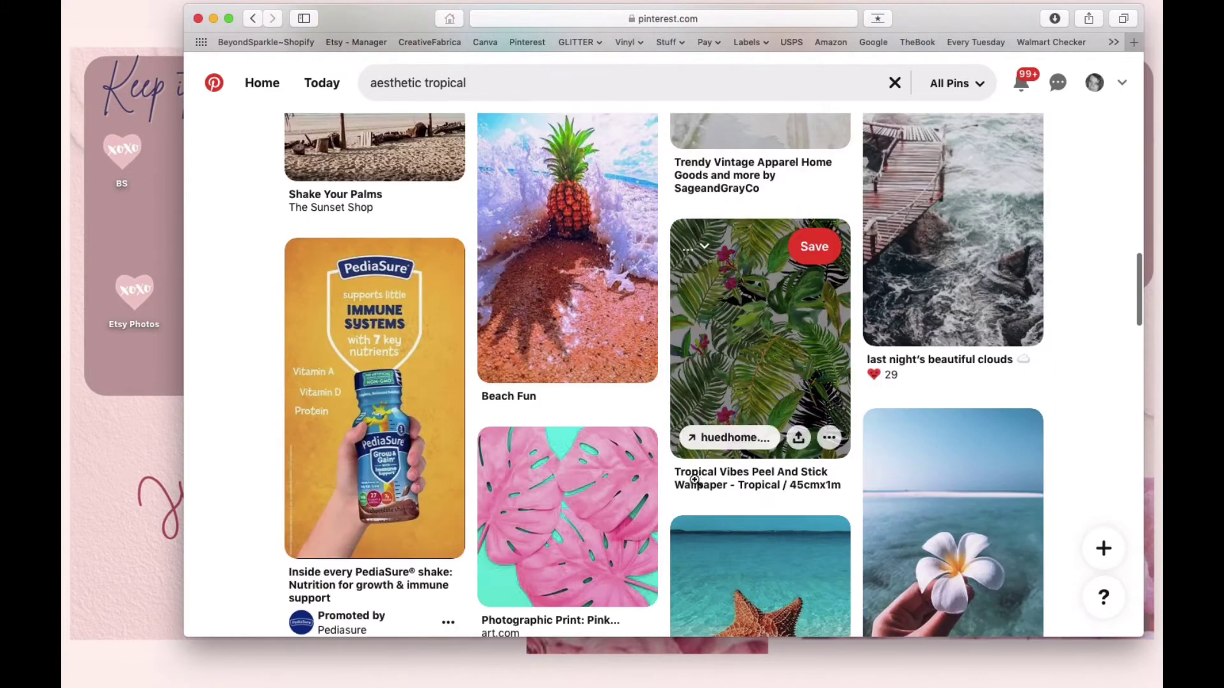
pyautogui.moveTo(708, 382); pyautogui.dragTo(127, 390)
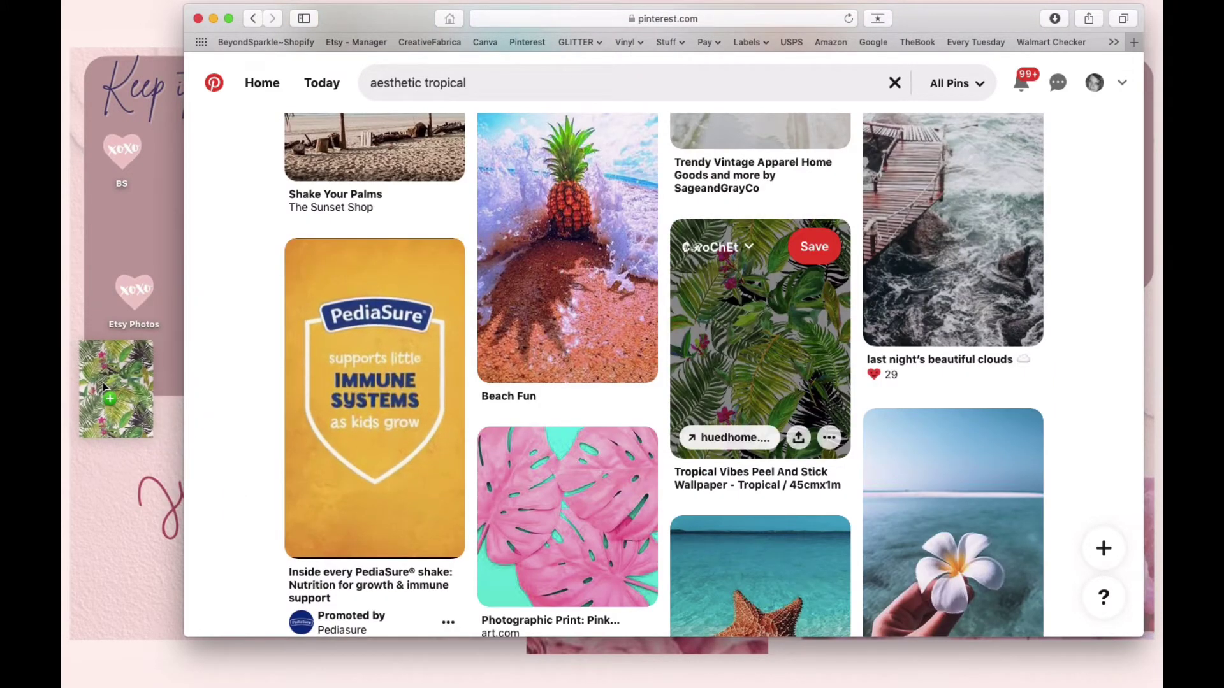
pyautogui.scroll(-7, 581, 414)
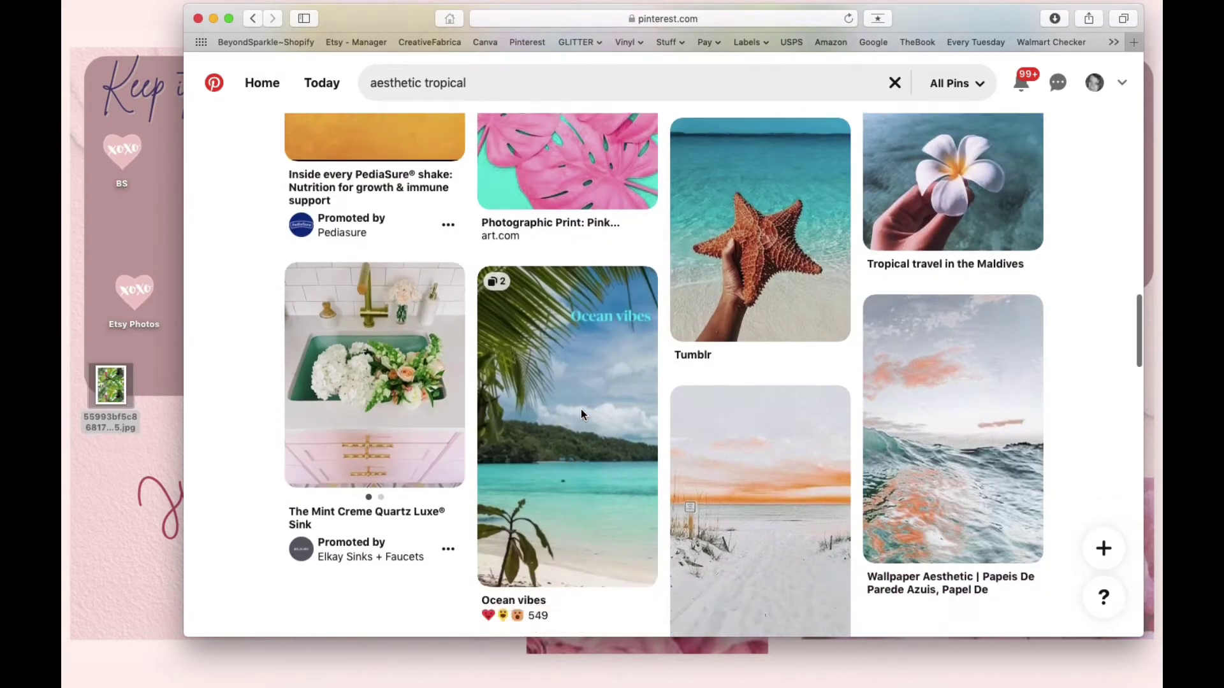
pyautogui.scroll(-5, 581, 415)
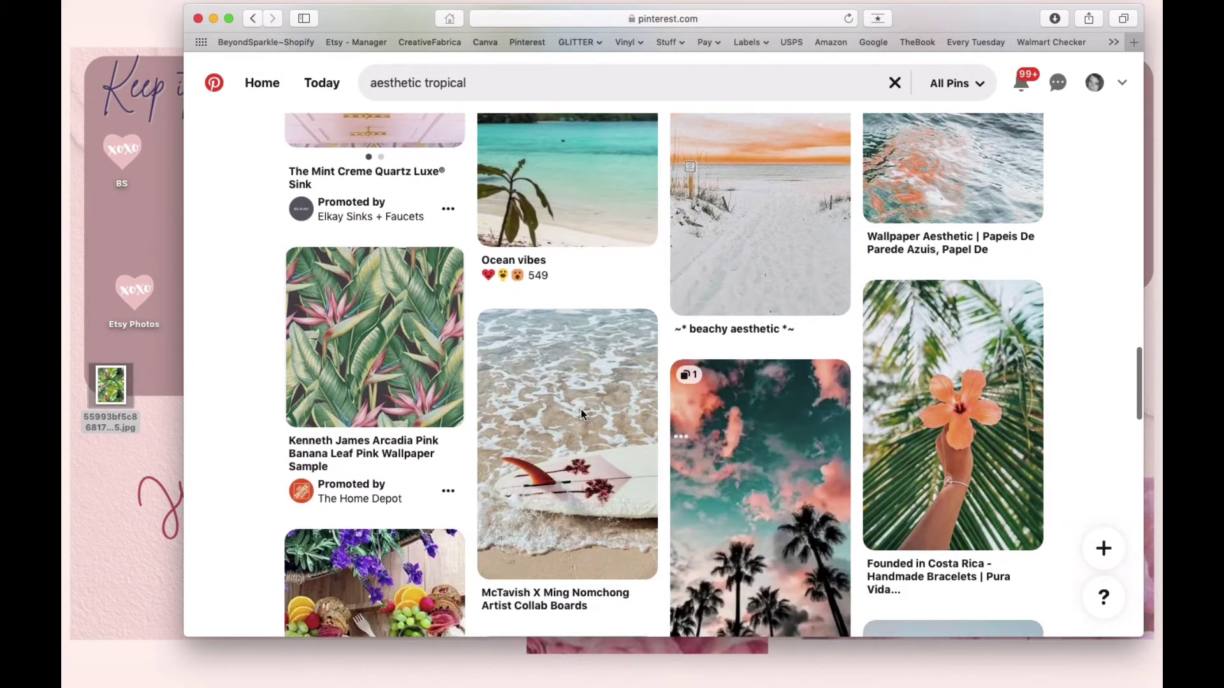
pyautogui.scroll(-1, 580, 415)
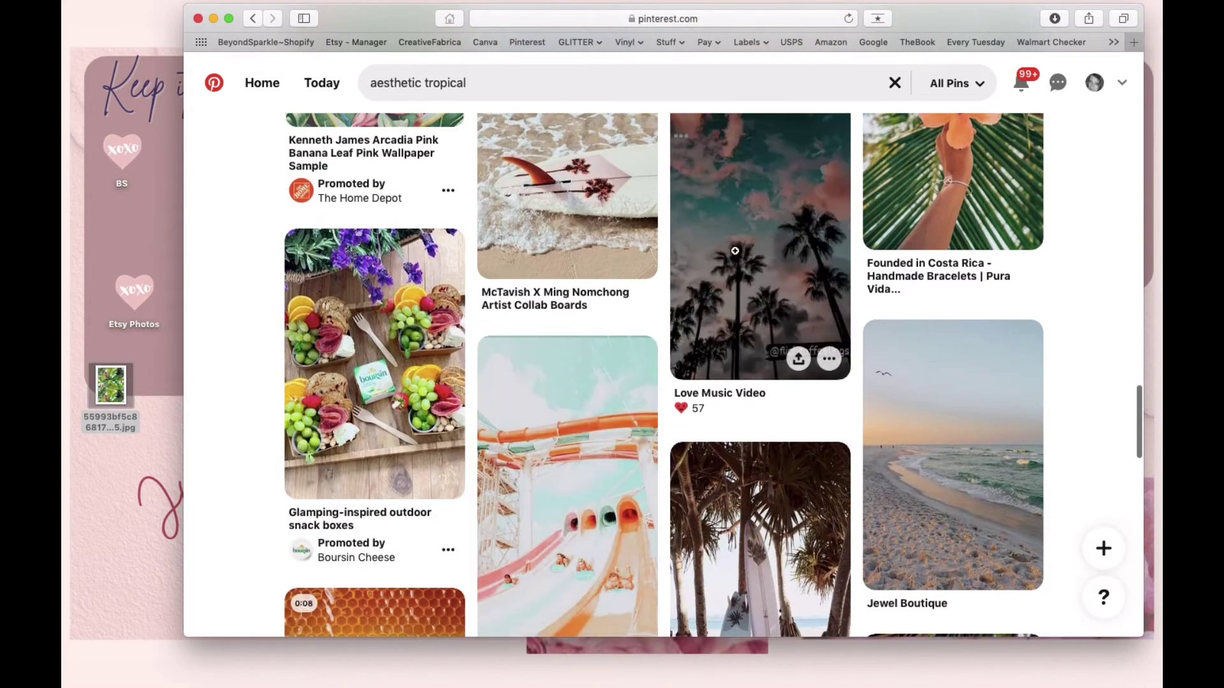
pyautogui.moveTo(375, 363); pyautogui.dragTo(102, 489)
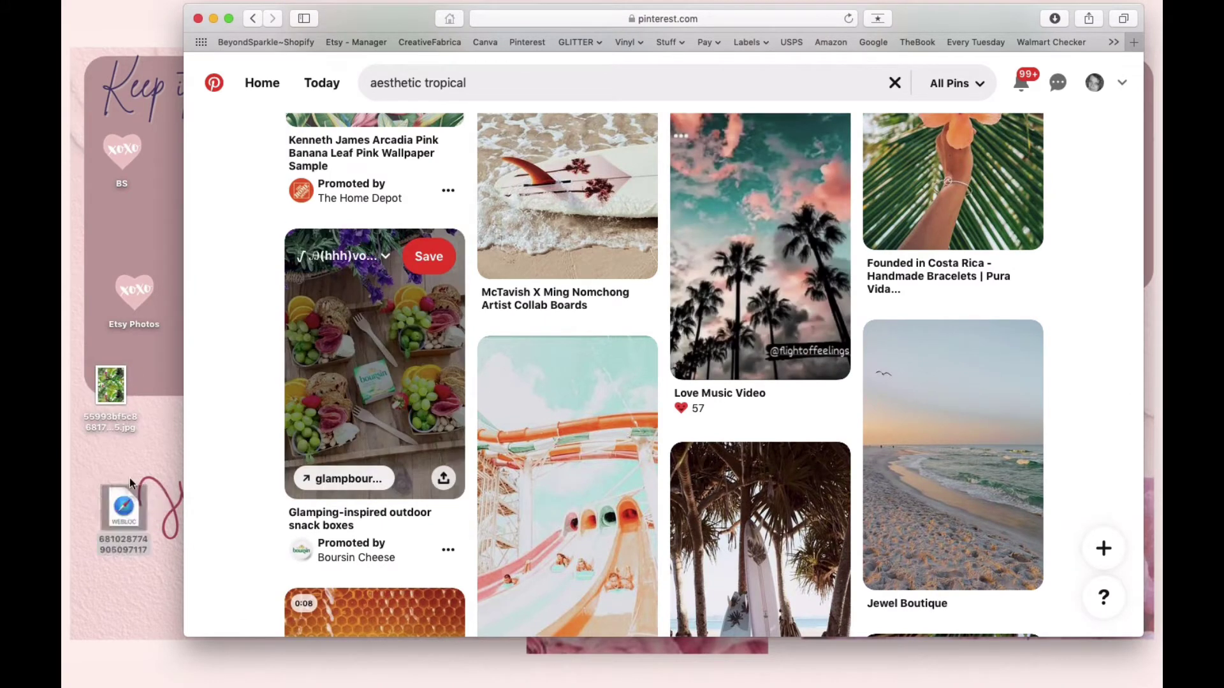
pyautogui.rightClick(118, 517)
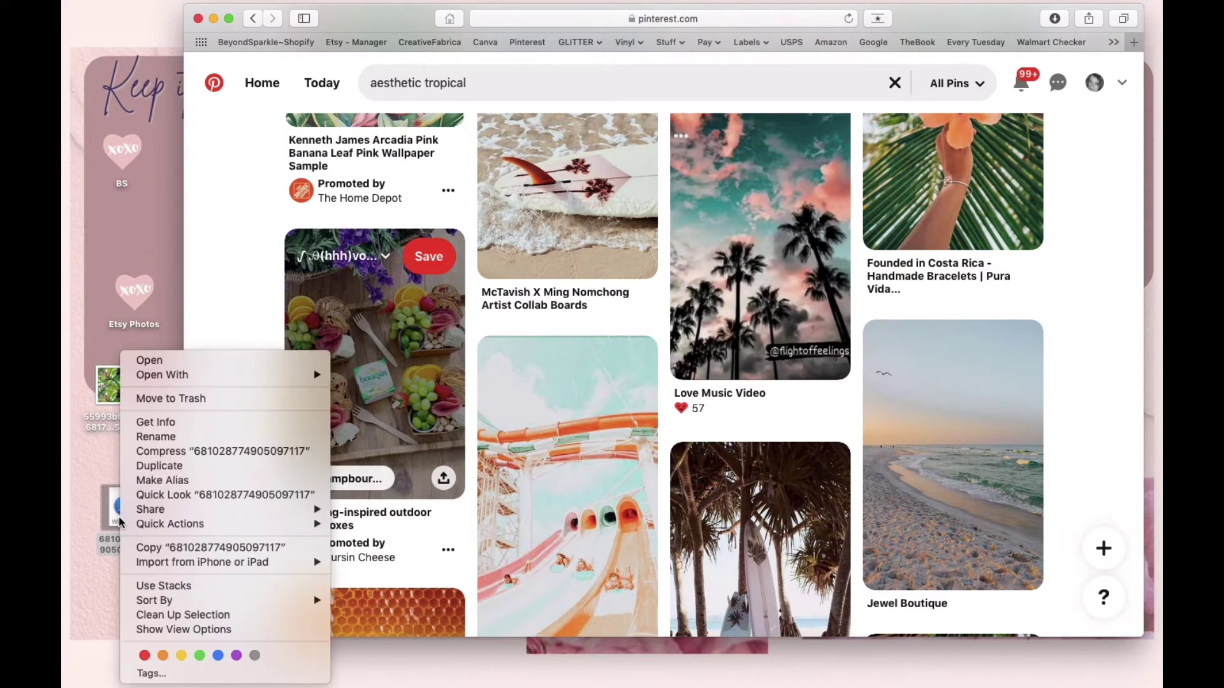
pyautogui.click(160, 401)
# Step: Find the HAWAII VIBES palm tree and sunset beach pin and save its image to the desktop
pyautogui.scroll(-5, 693, 285)
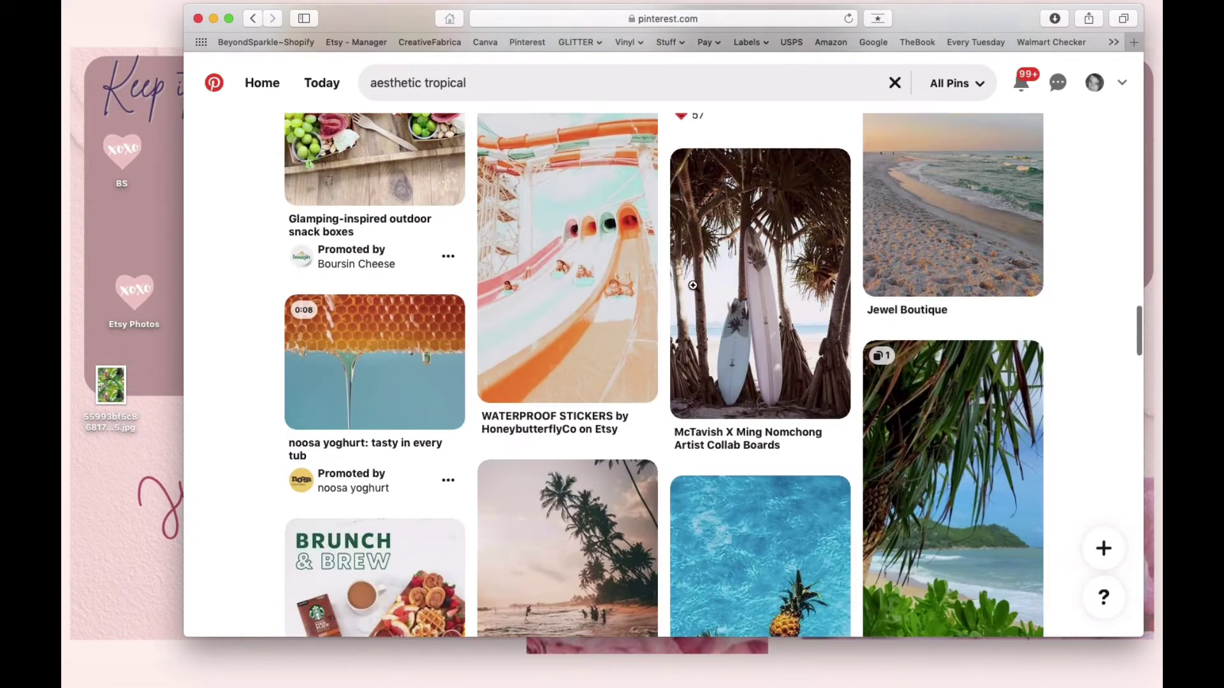
pyautogui.scroll(-6, 693, 285)
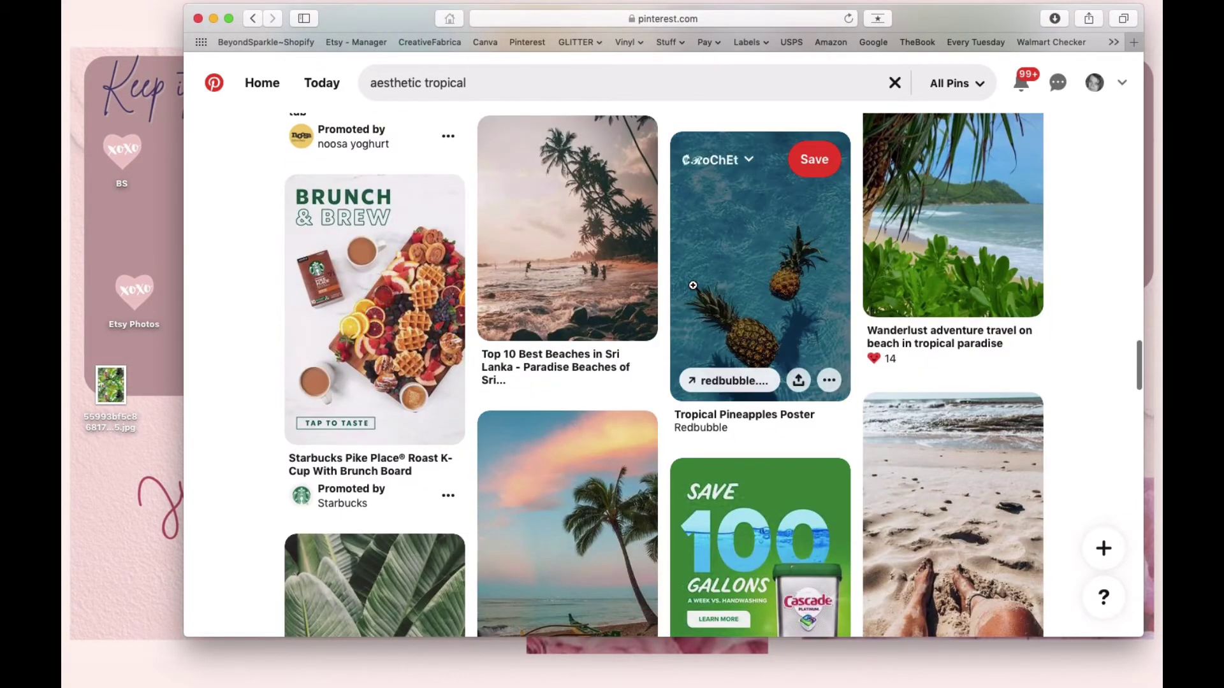
pyautogui.scroll(-3, 693, 285)
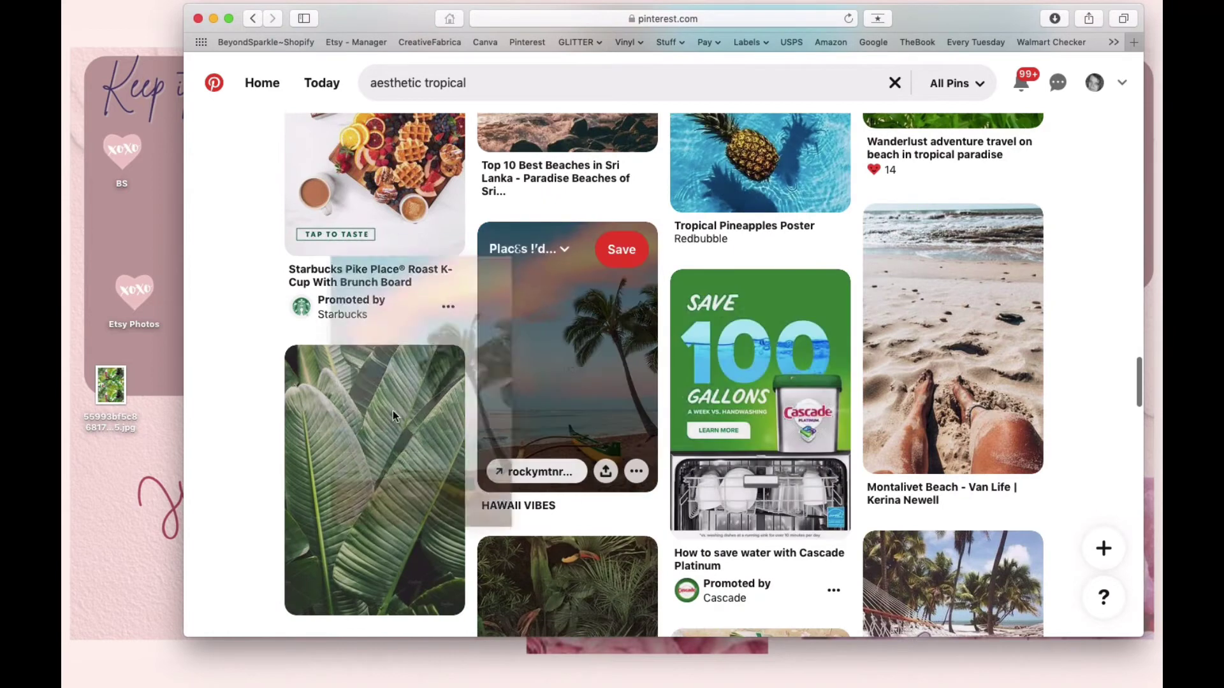
pyautogui.moveTo(392, 416); pyautogui.dragTo(116, 490)
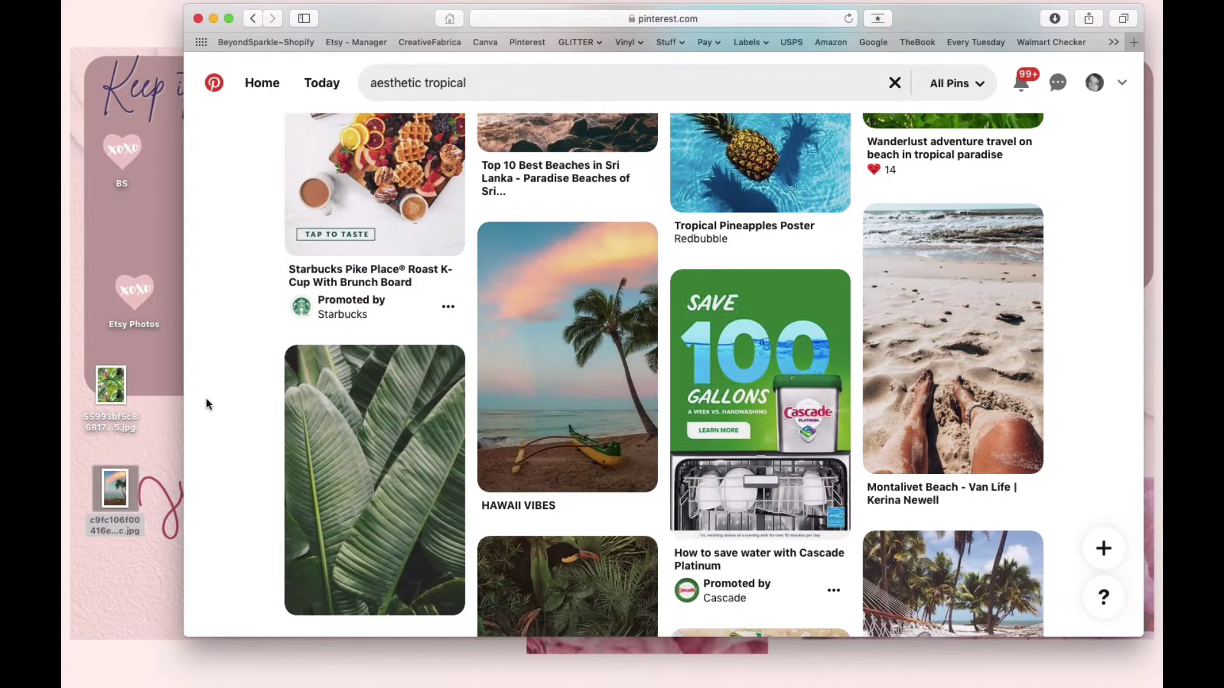
# Step: Find the Tropical Monstera Leaf Outdoor Rug pin and save its image to the desktop
pyautogui.scroll(-3, 423, 440)
pyautogui.scroll(-3, 423, 441)
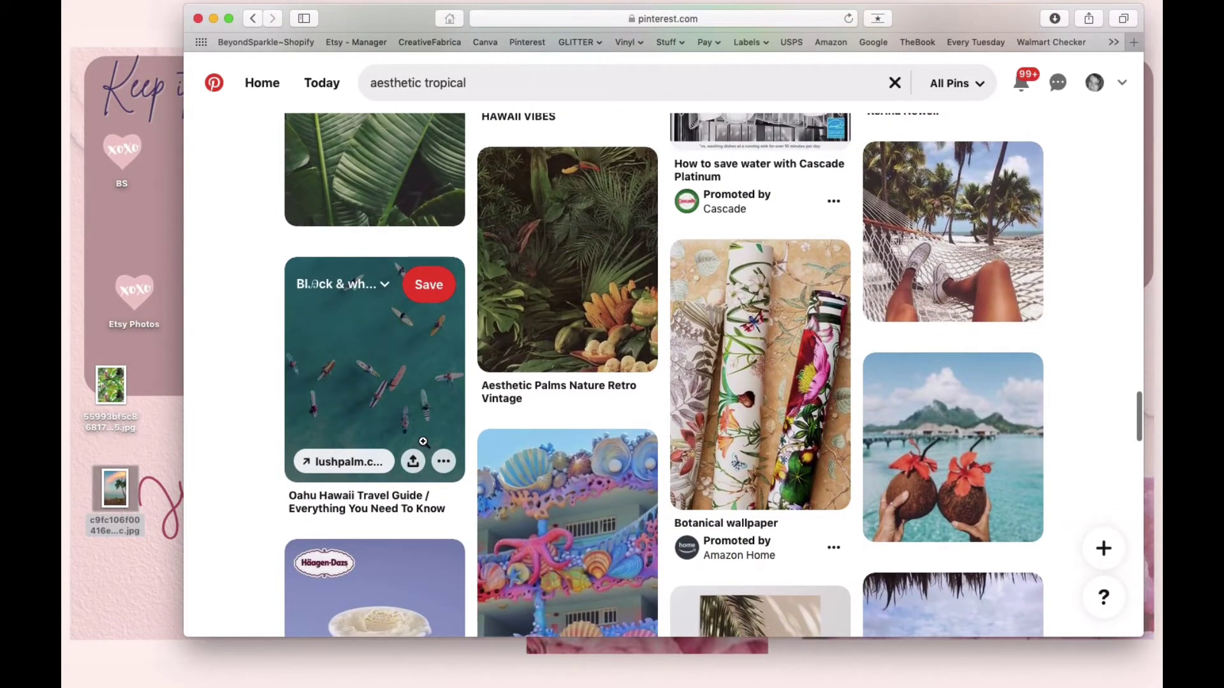
pyautogui.scroll(-4, 423, 441)
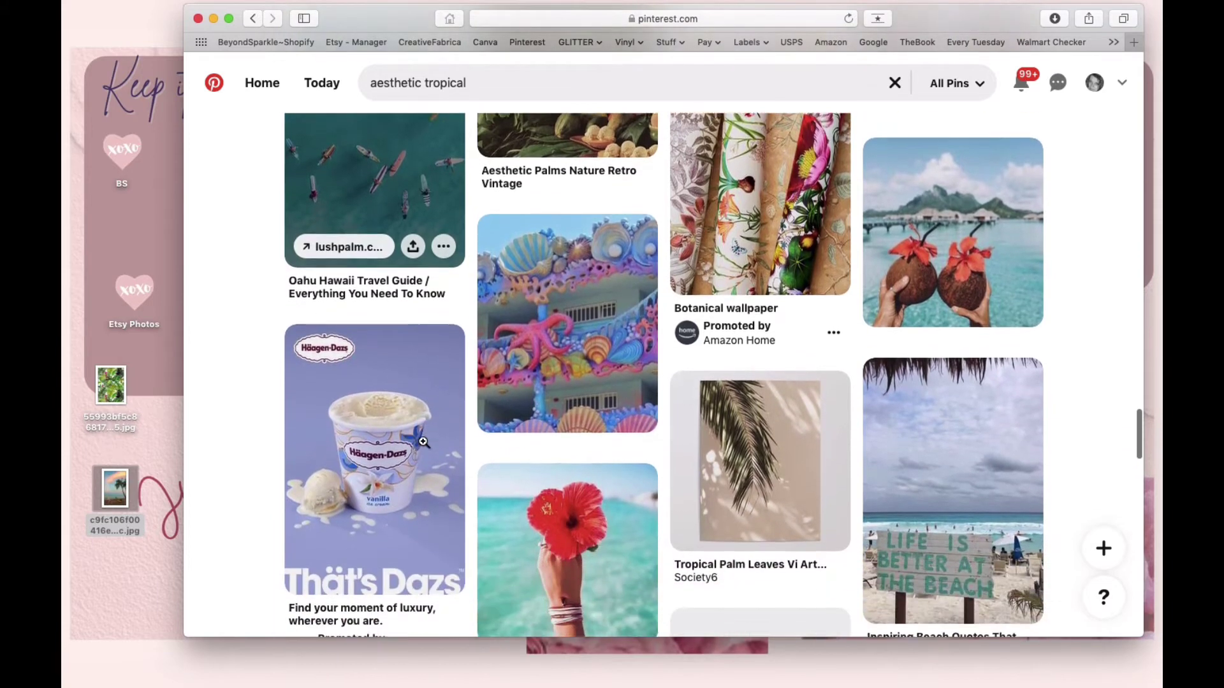
pyautogui.scroll(-6, 424, 441)
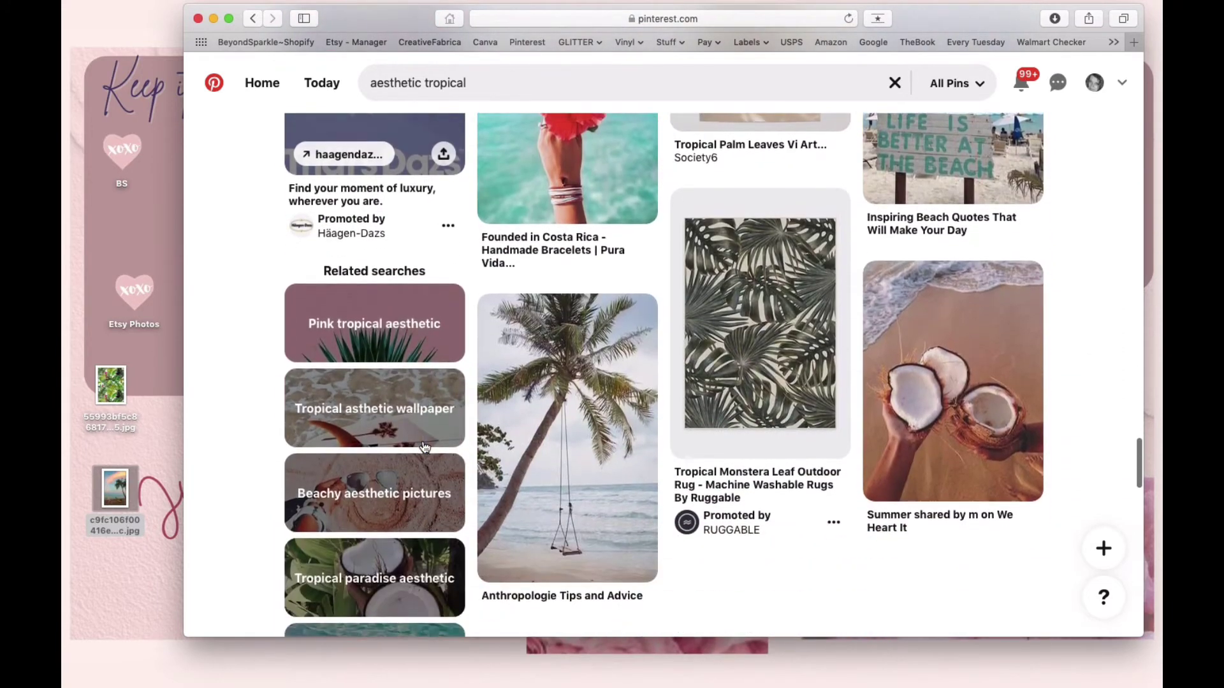
pyautogui.moveTo(760, 352); pyautogui.dragTo(149, 438)
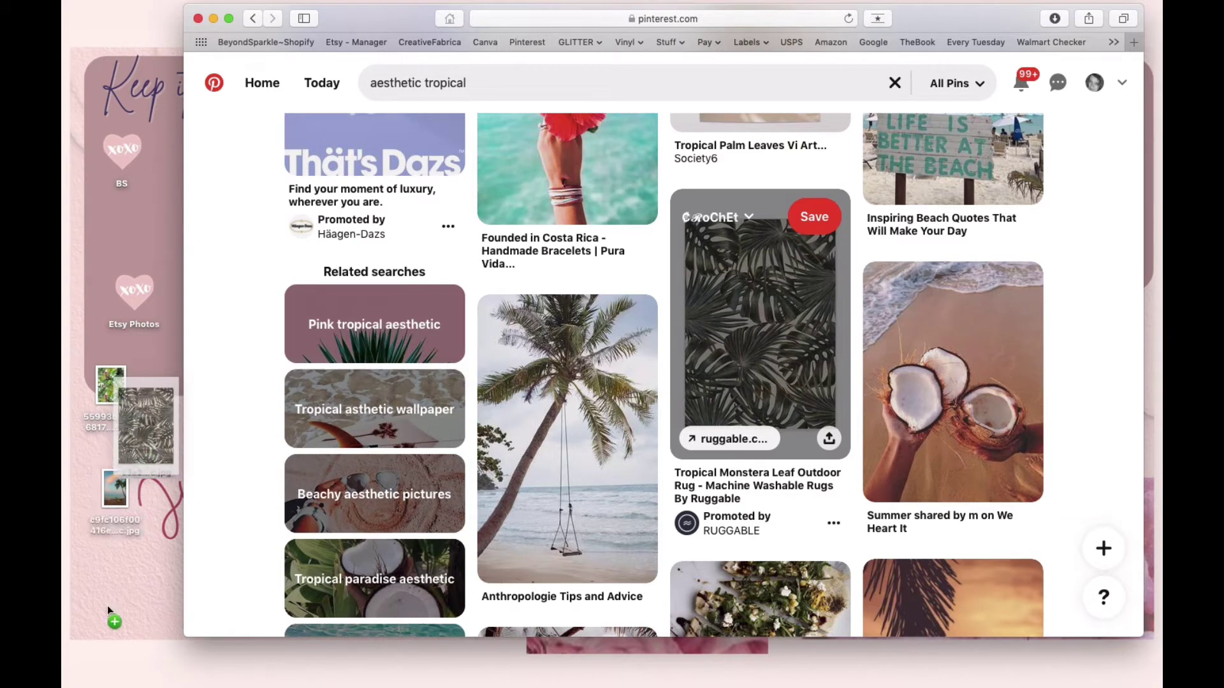
pyautogui.moveTo(109, 610); pyautogui.dragTo(107, 610)
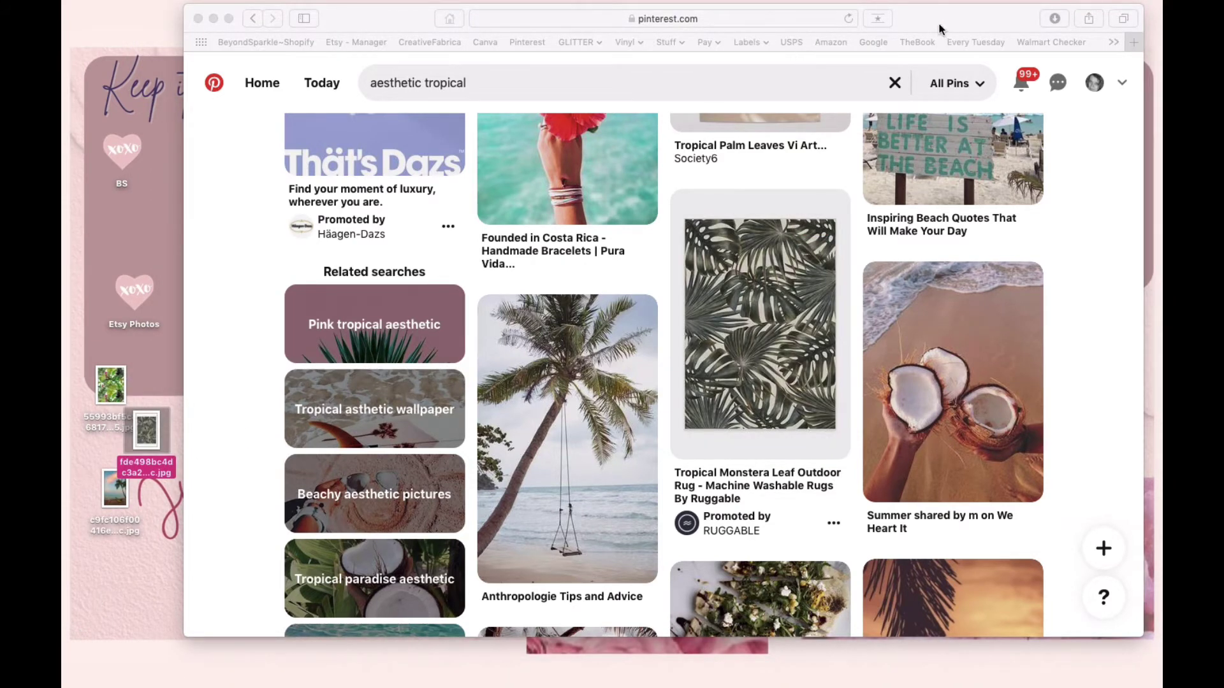
# Step: Line up the three saved images in a column on the desktop and widen the browser window up to them
pyautogui.moveTo(939, 28); pyautogui.dragTo(958, 29)
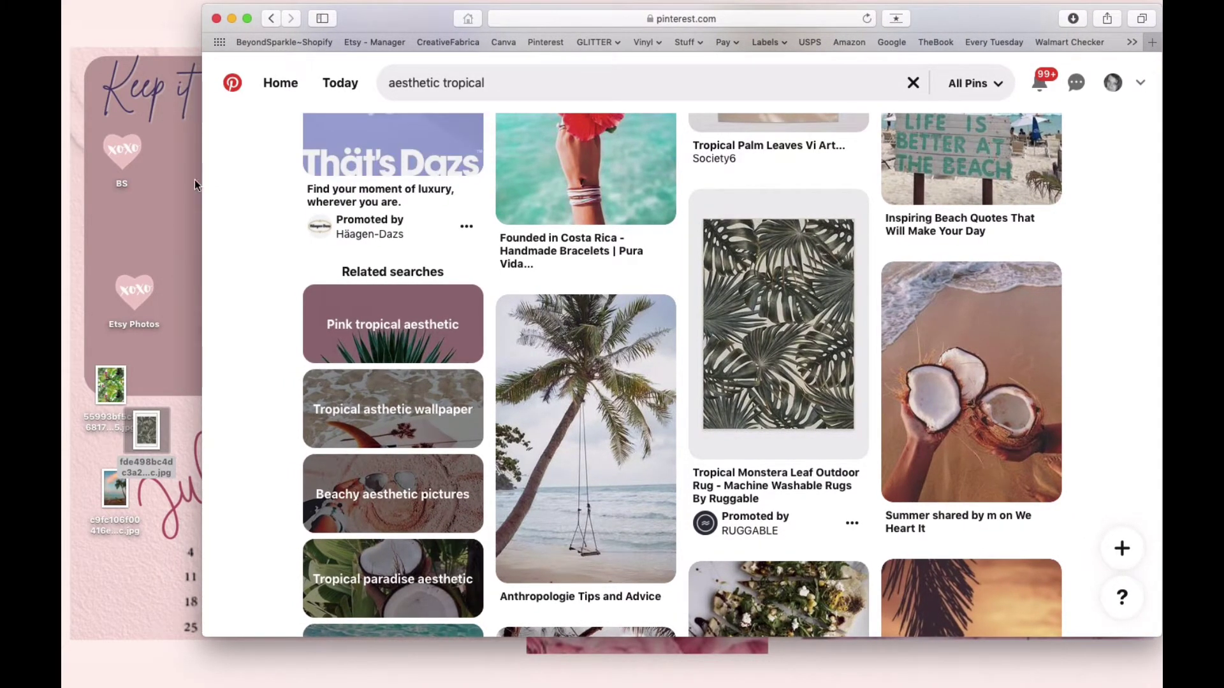
pyautogui.moveTo(108, 386); pyautogui.dragTo(91, 365)
pyautogui.moveTo(140, 438); pyautogui.dragTo(85, 446)
pyautogui.moveTo(117, 505); pyautogui.dragTo(97, 535)
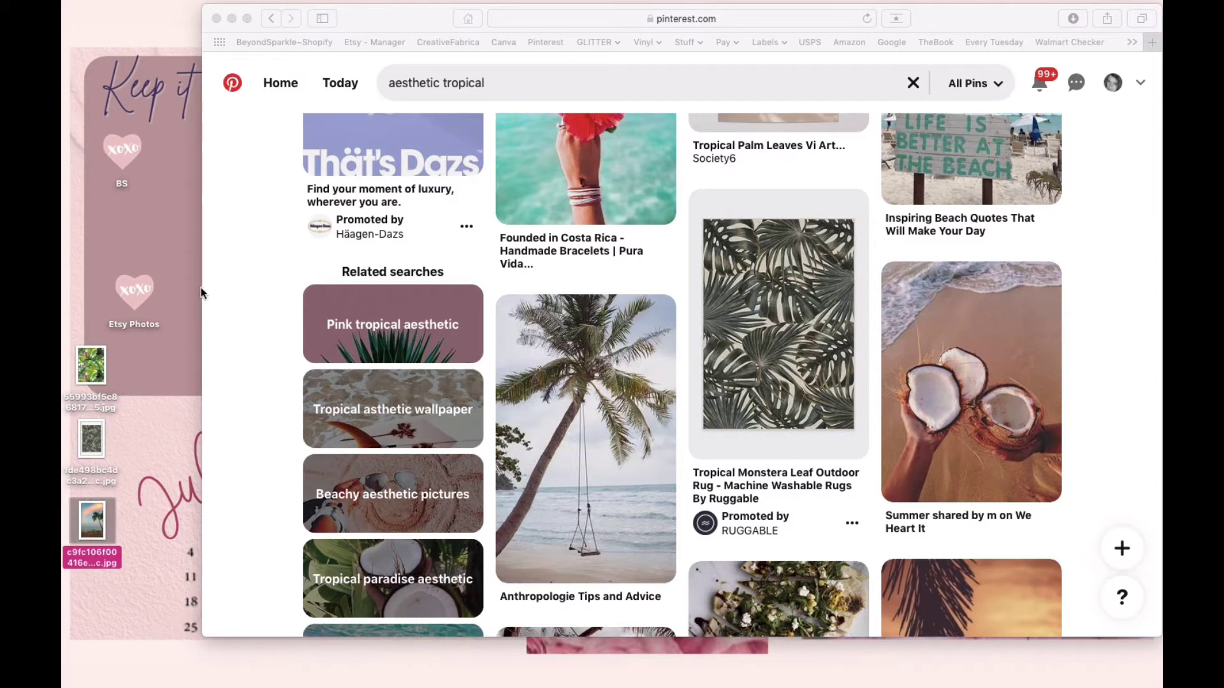
pyautogui.moveTo(202, 294); pyautogui.dragTo(121, 289)
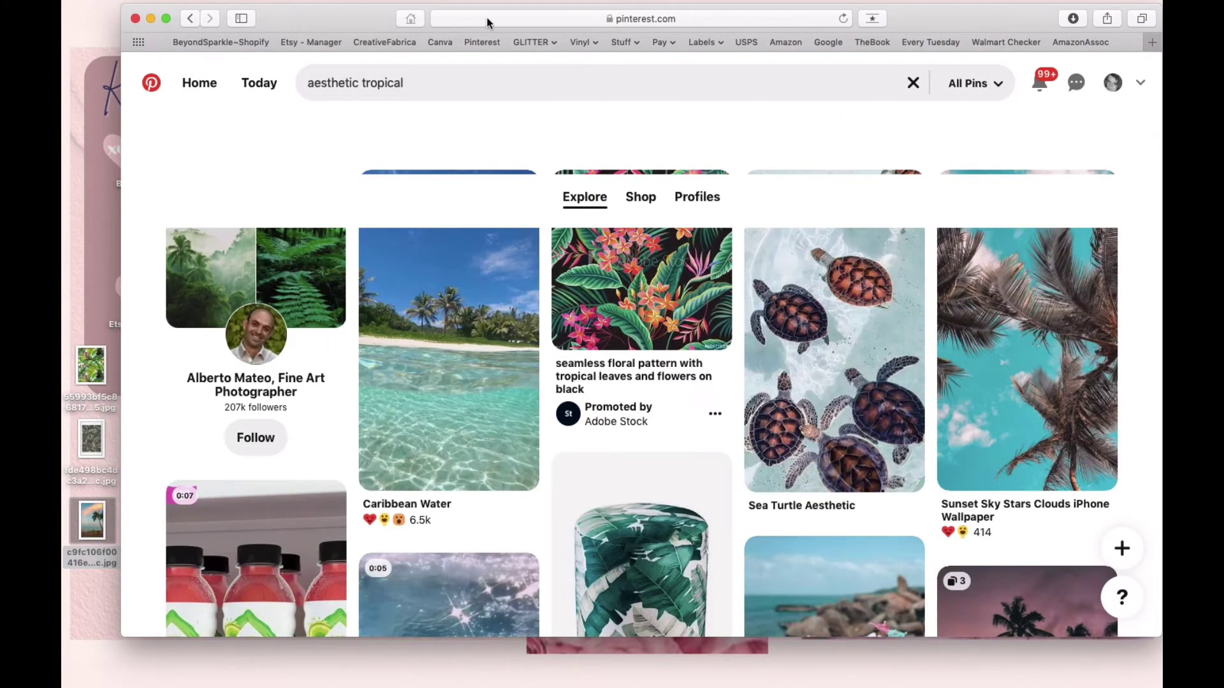
# Step: Switch to Canva and create a blank design with the recent custom size 1980 x 1100 px
pyautogui.click(462, 43)
pyautogui.click(447, 44)
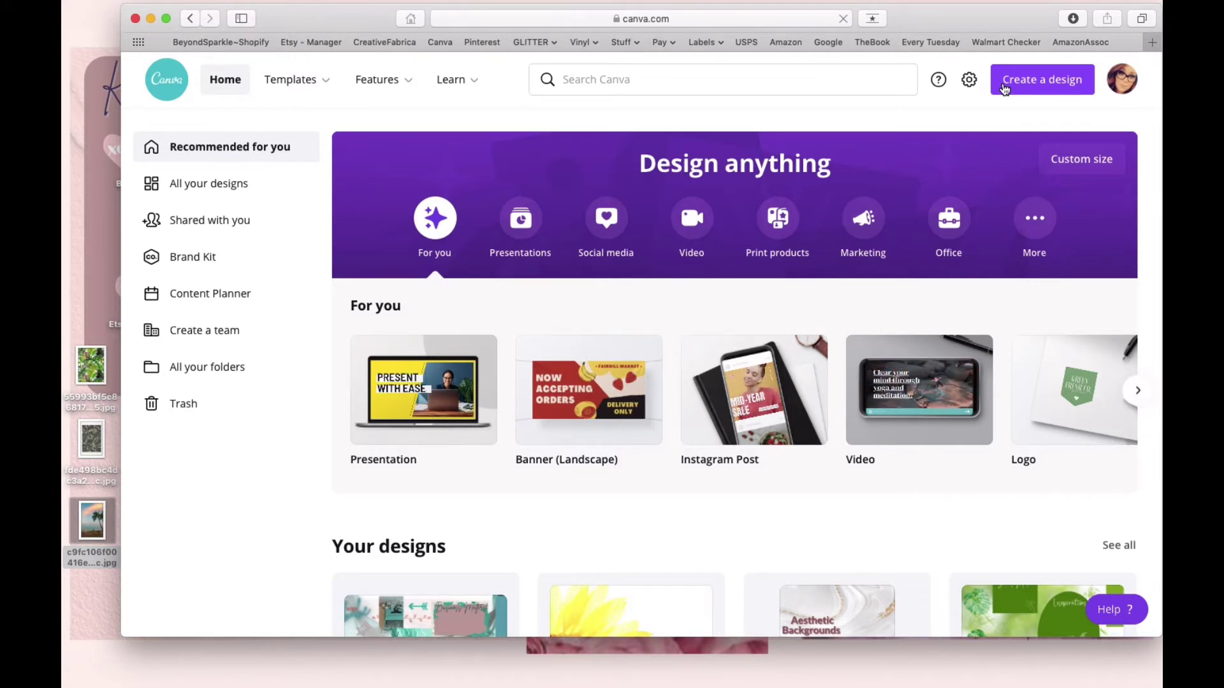
pyautogui.click(1042, 82)
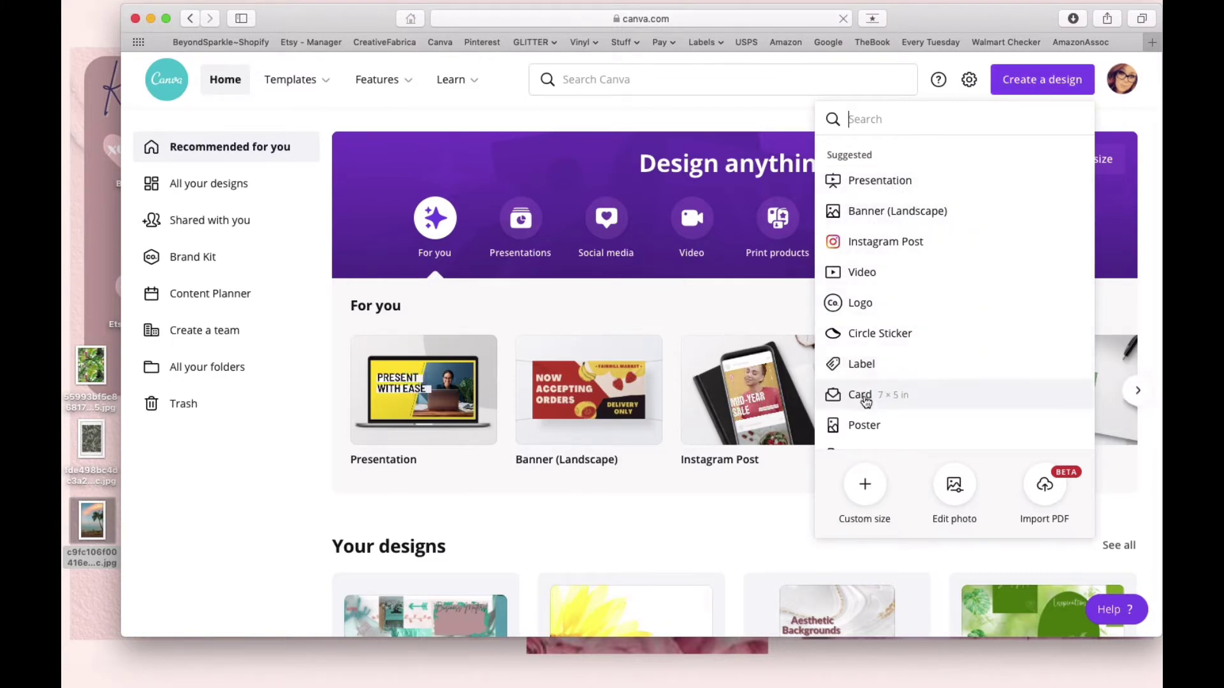
pyautogui.scroll(-10, 865, 309)
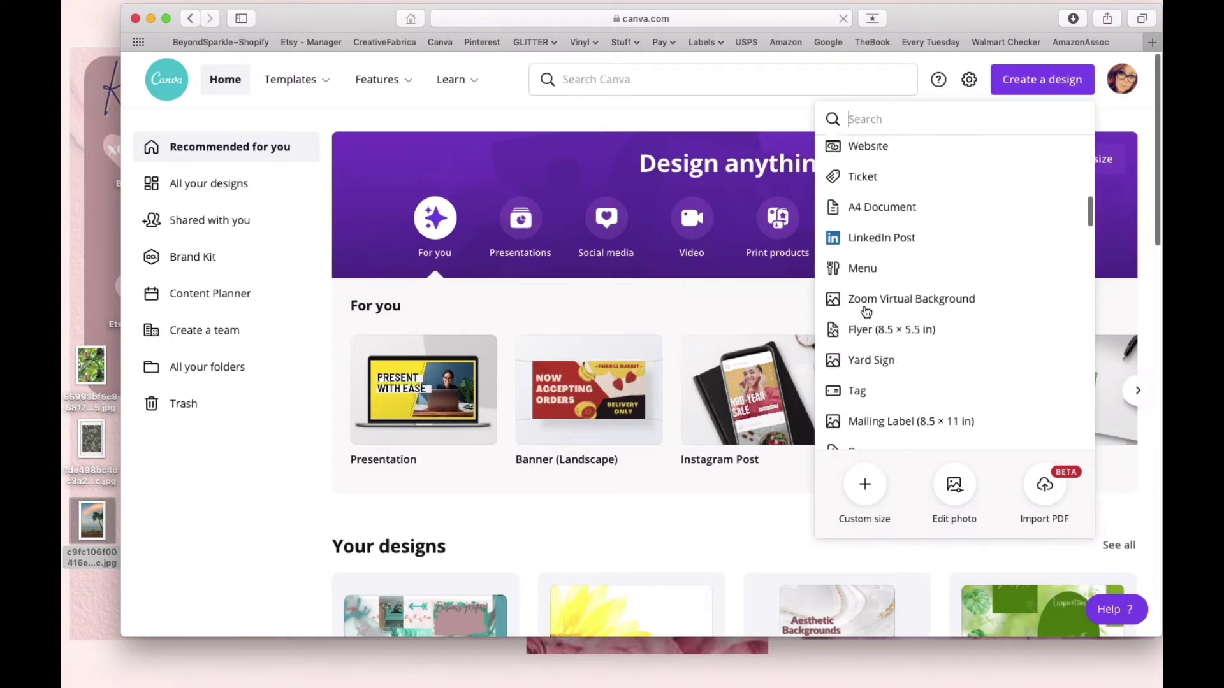
pyautogui.scroll(-15, 865, 311)
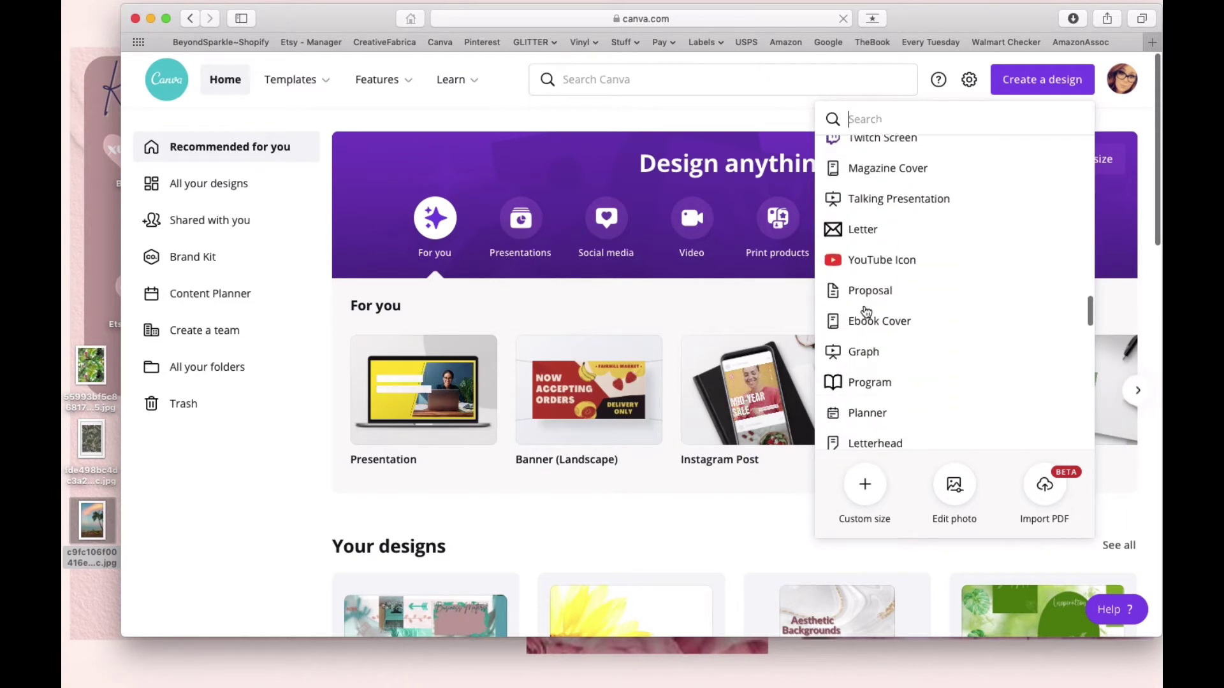
pyautogui.scroll(-15, 865, 312)
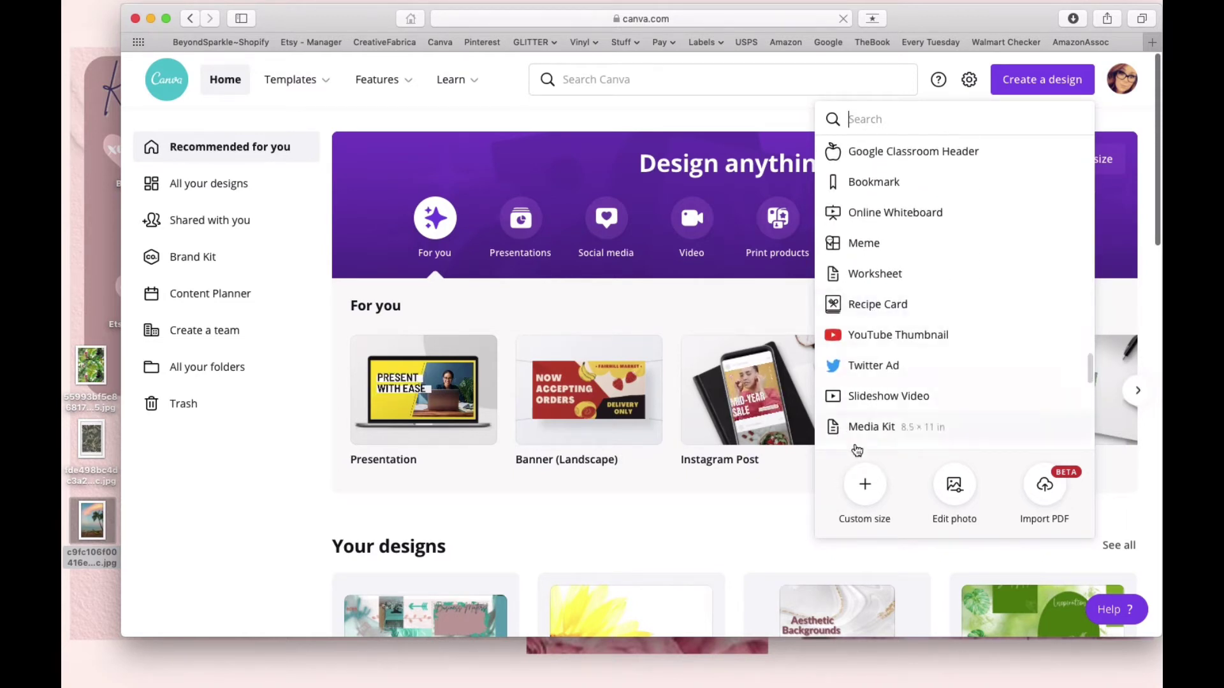
pyautogui.click(865, 491)
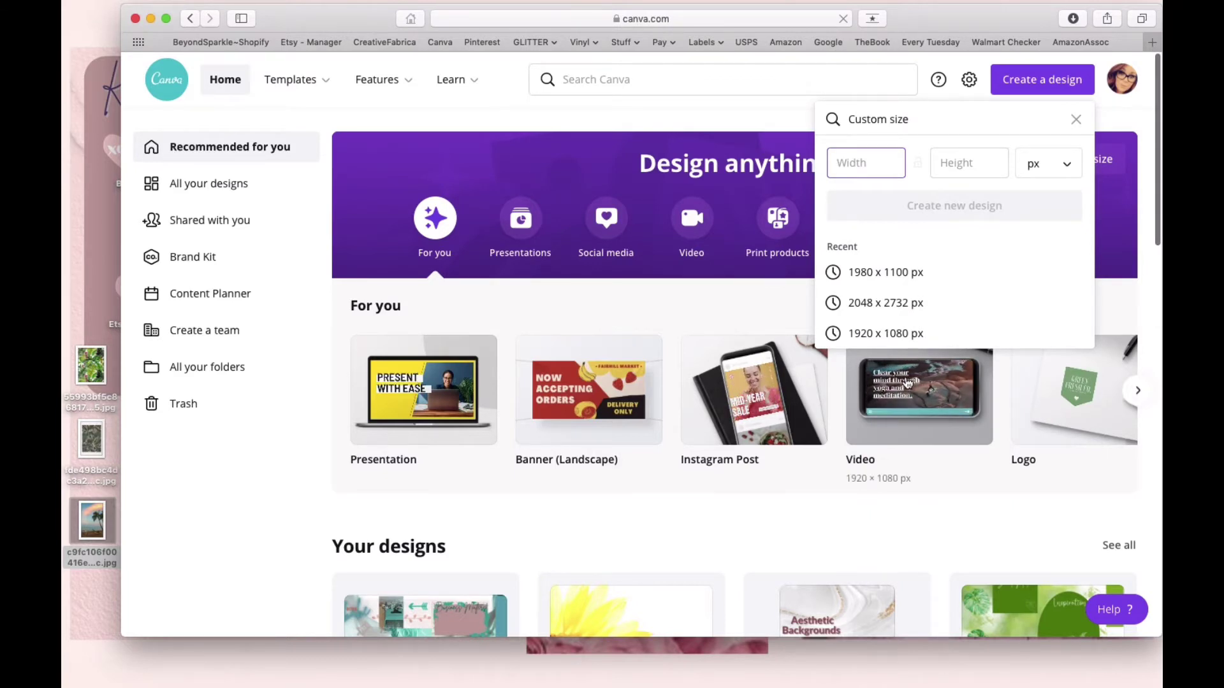
pyautogui.click(869, 284)
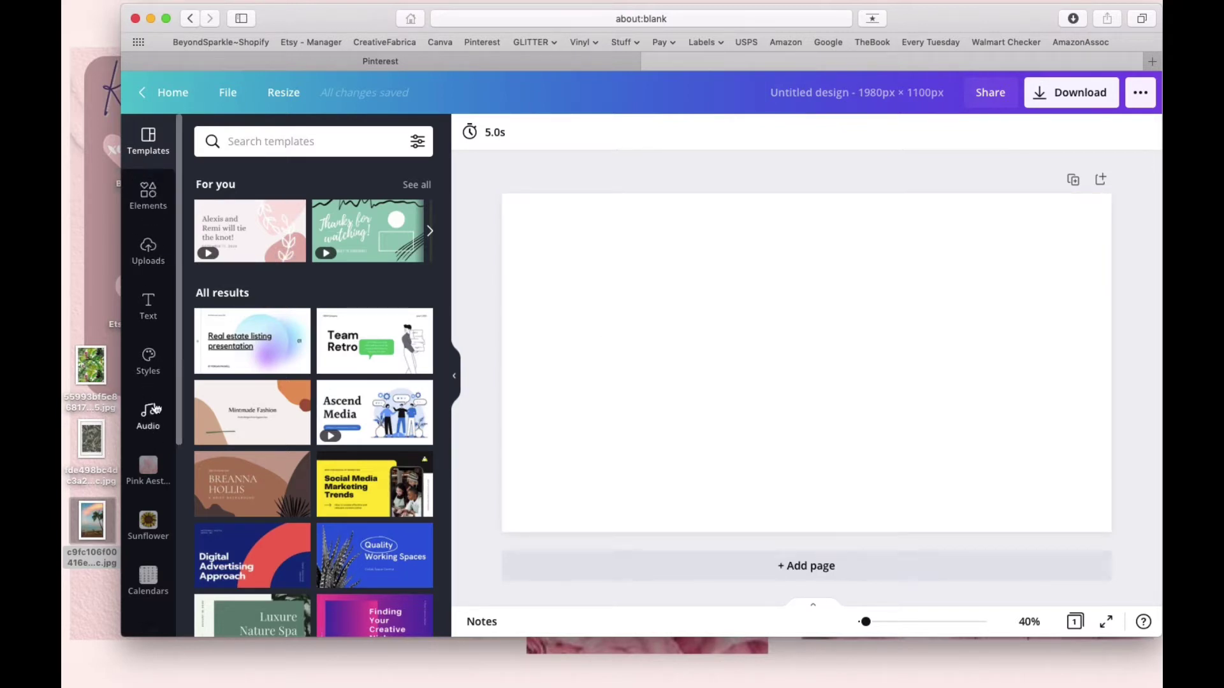
# Step: Search Canva's elements for "Green and white background"
pyautogui.click(146, 199)
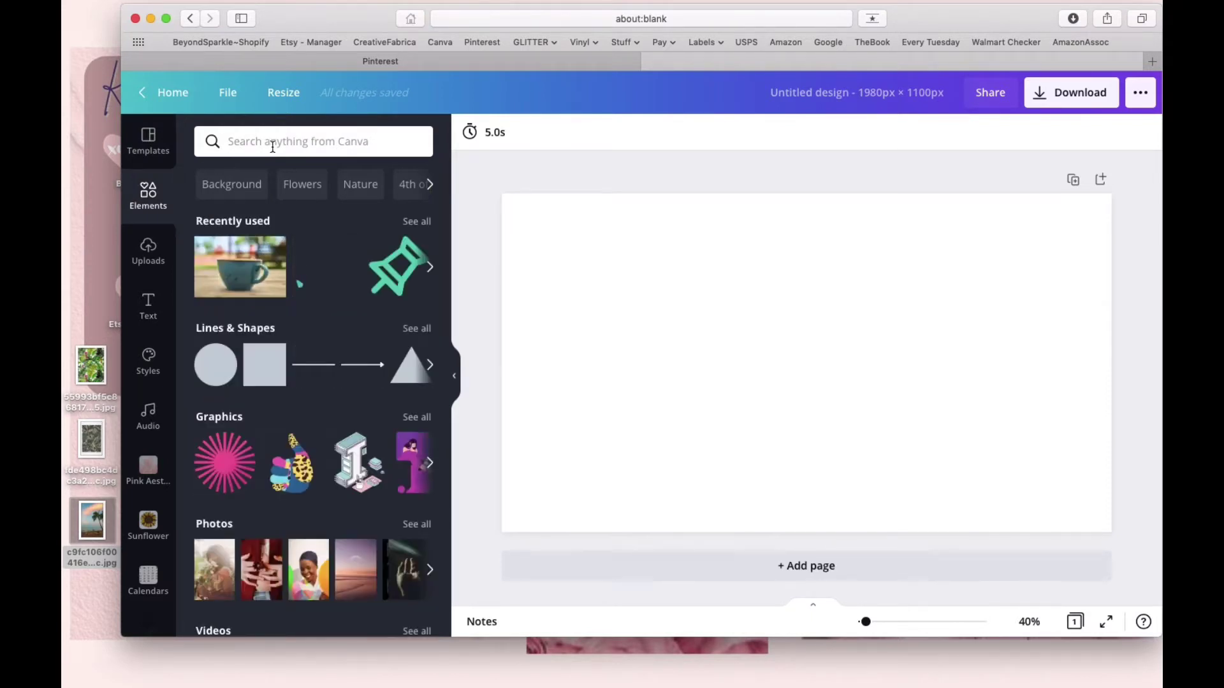
pyautogui.click(272, 146)
pyautogui.write('green')
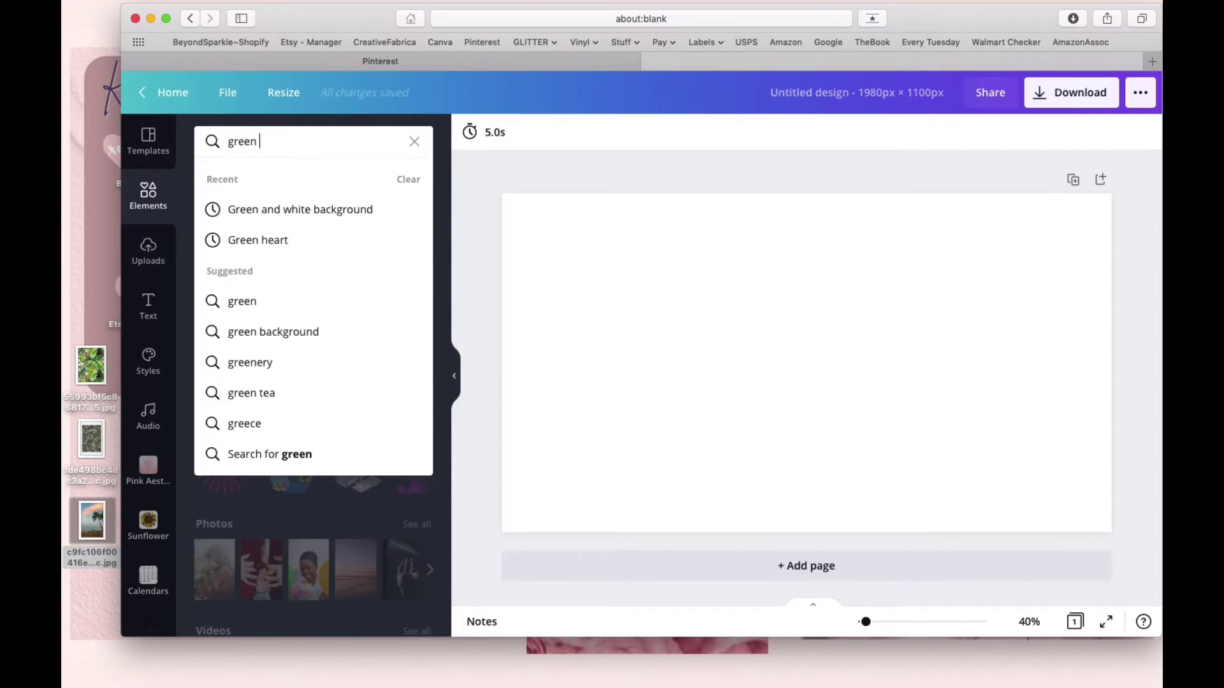
pyautogui.write(' and white')
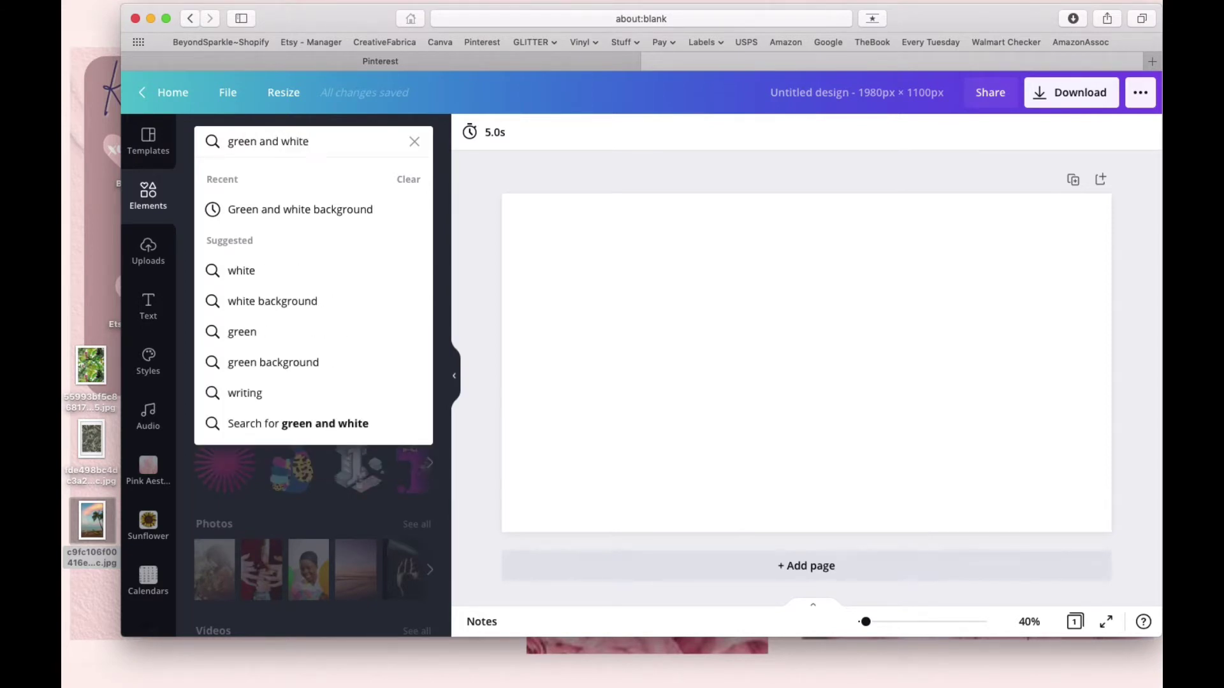
pyautogui.click(290, 220)
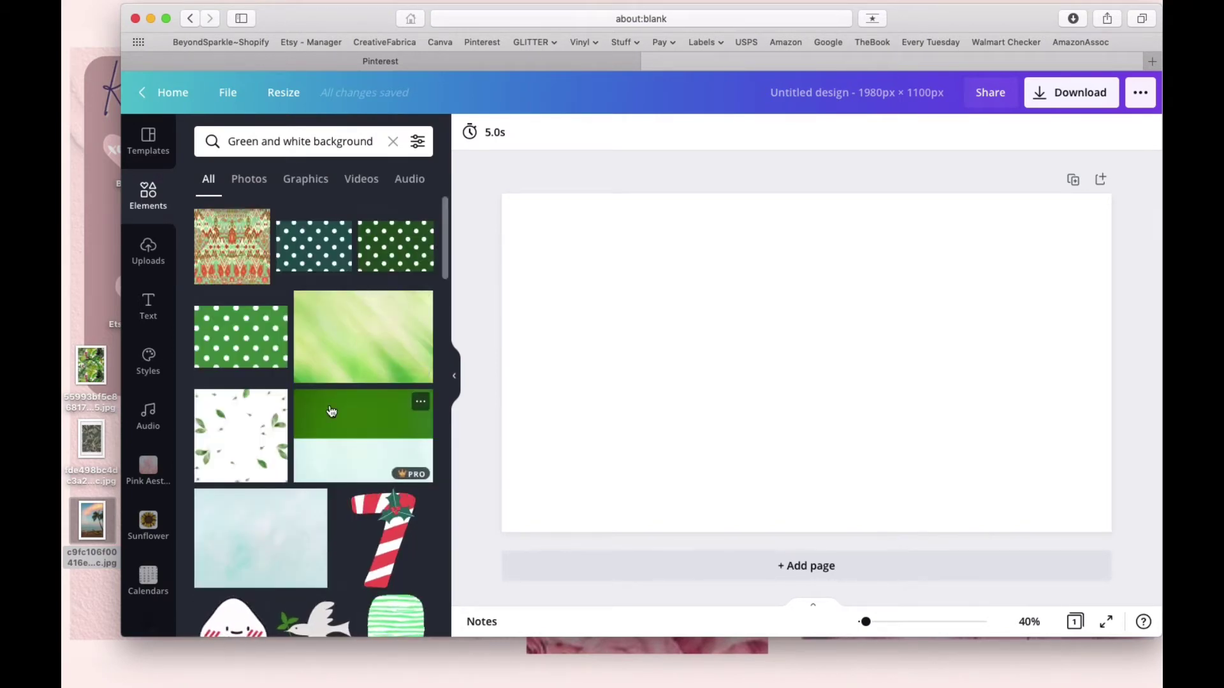
# Step: Browse the background search results and add the blurred green-and-white foliage photo to the page
pyautogui.scroll(-3, 330, 406)
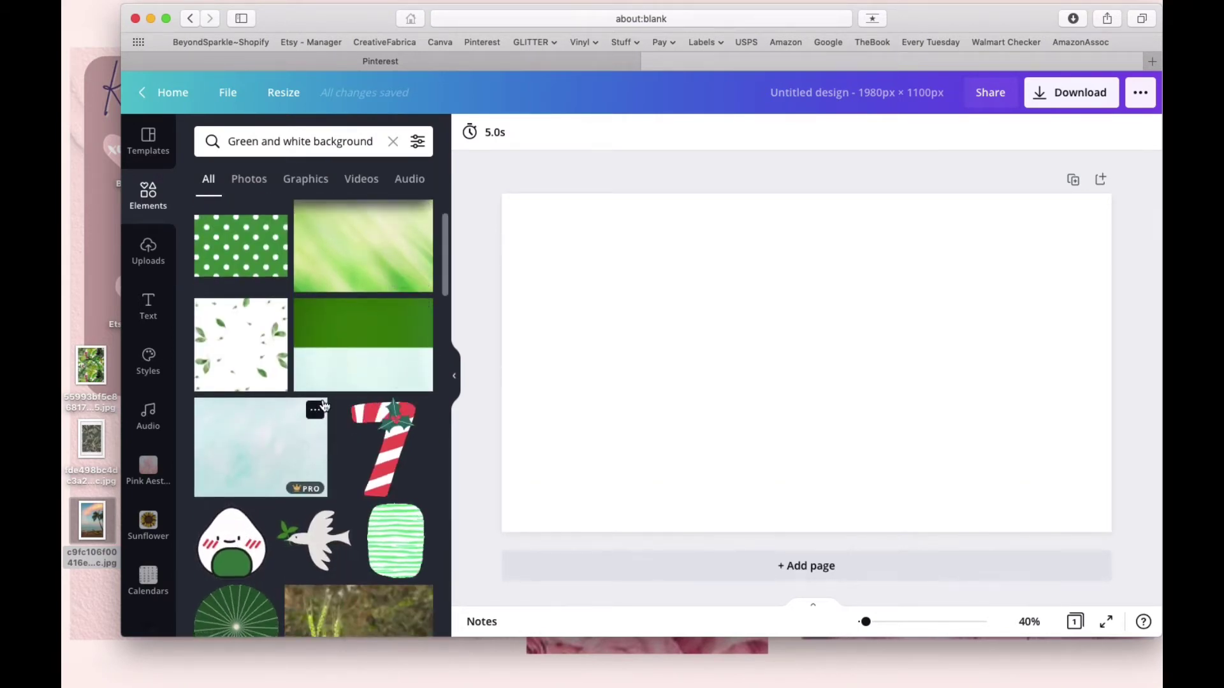
pyautogui.scroll(-10, 324, 406)
pyautogui.scroll(-8, 324, 406)
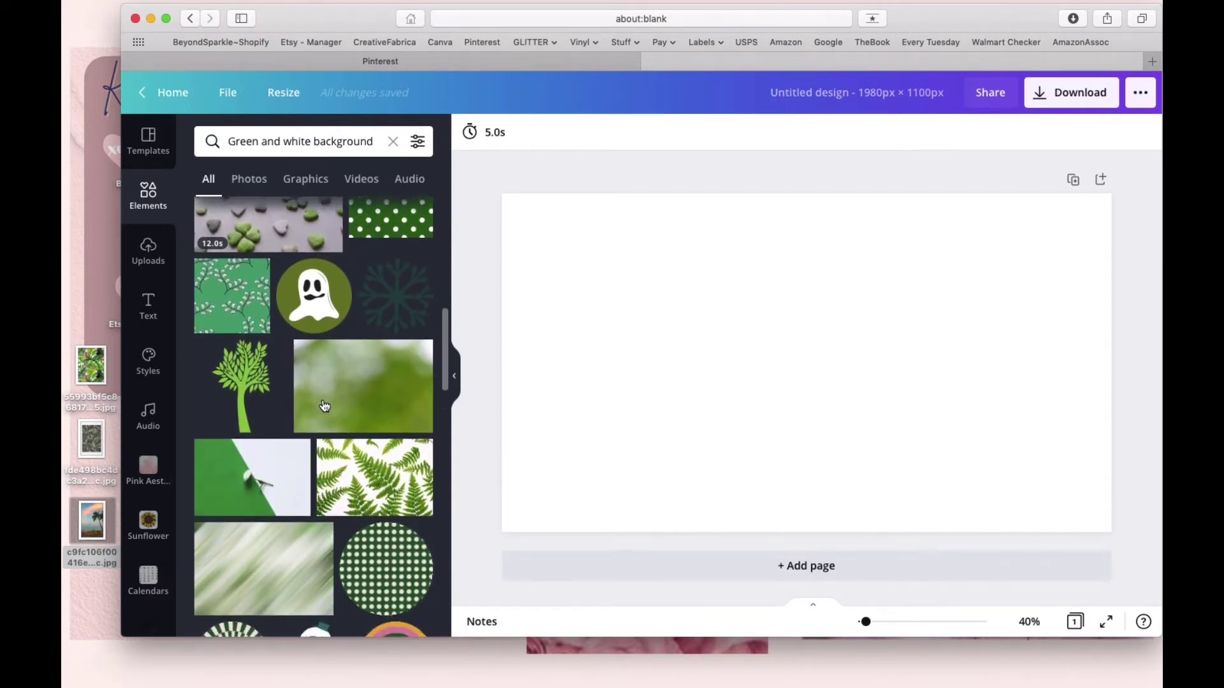
pyautogui.scroll(-12, 324, 406)
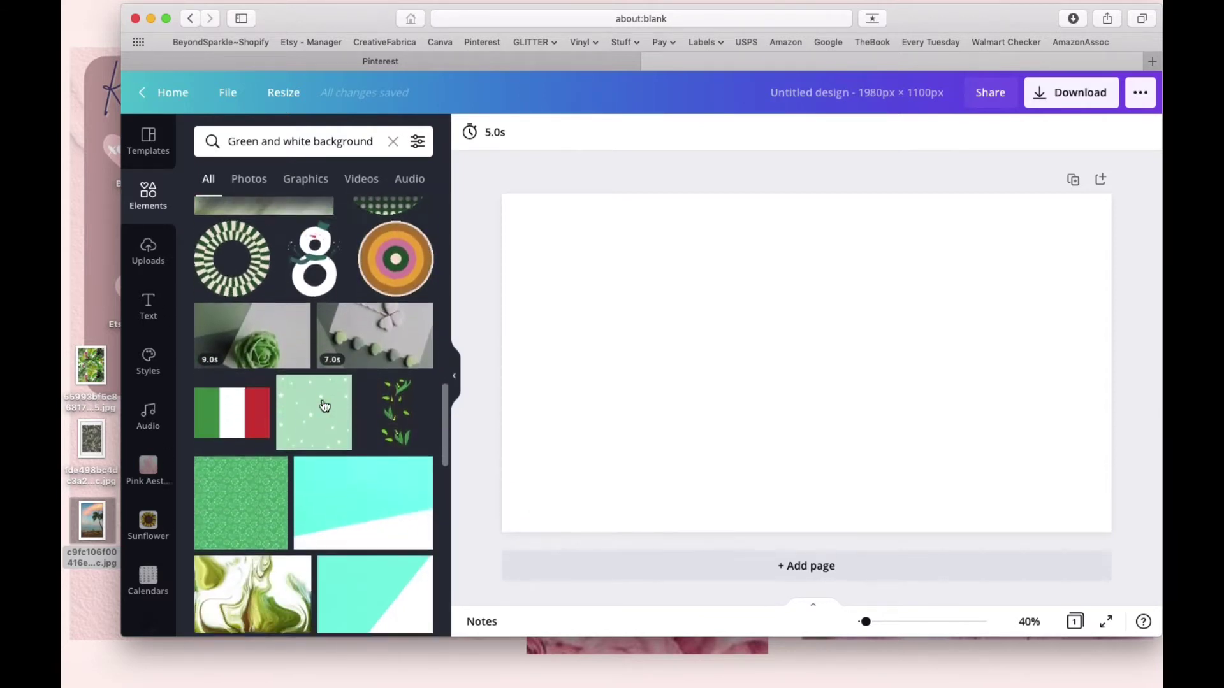
pyautogui.scroll(-12, 325, 406)
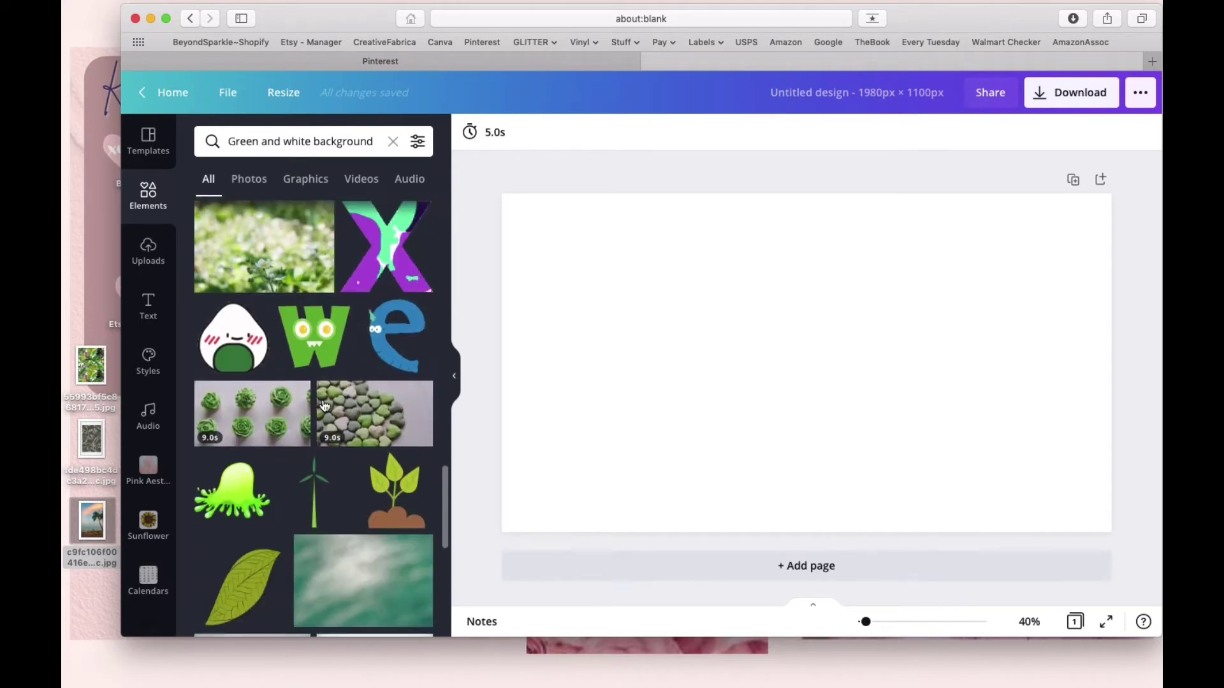
pyautogui.scroll(-14, 324, 406)
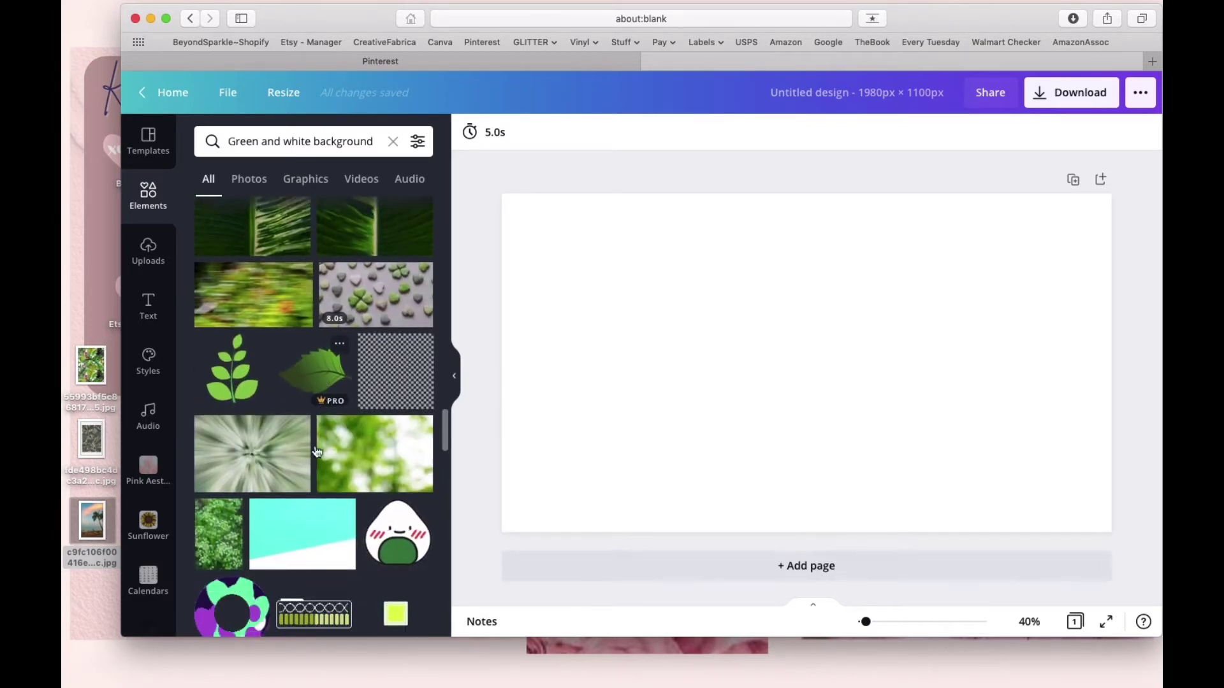
pyautogui.scroll(-2, 296, 476)
pyautogui.scroll(-2, 296, 475)
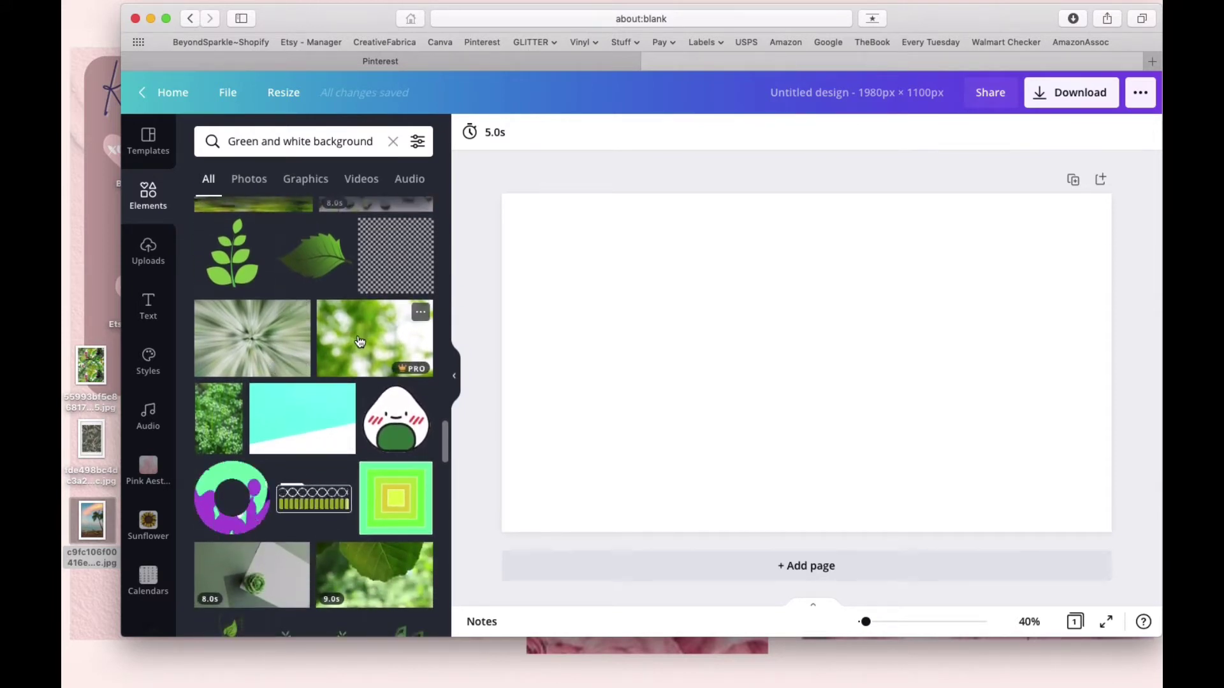
pyautogui.scroll(-8, 320, 432)
pyautogui.scroll(-4, 321, 432)
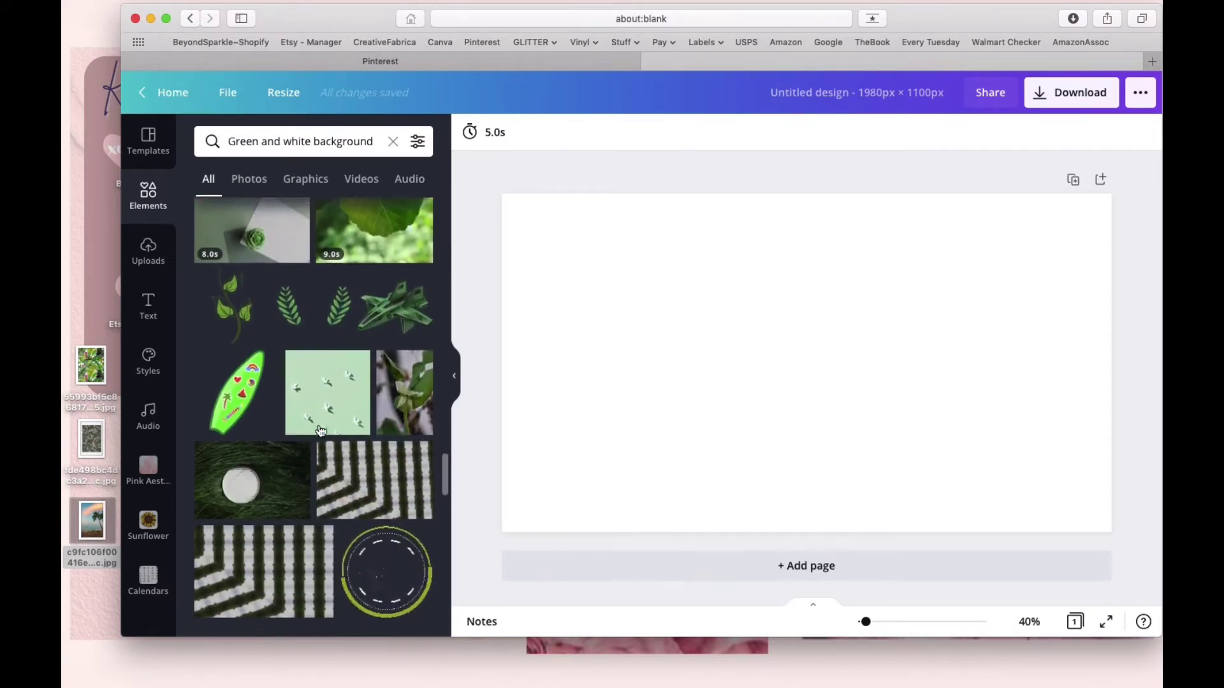
pyautogui.scroll(10, 366, 290)
pyautogui.click(368, 279)
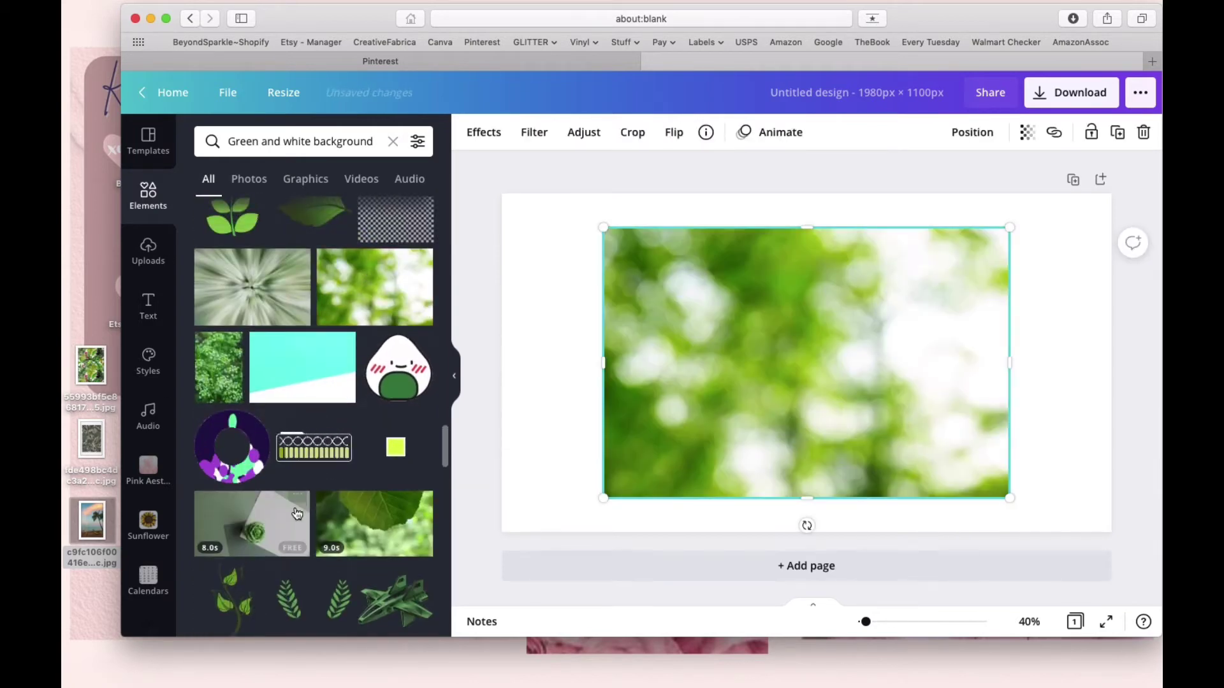
pyautogui.scroll(-15, 295, 508)
pyautogui.scroll(-15, 295, 513)
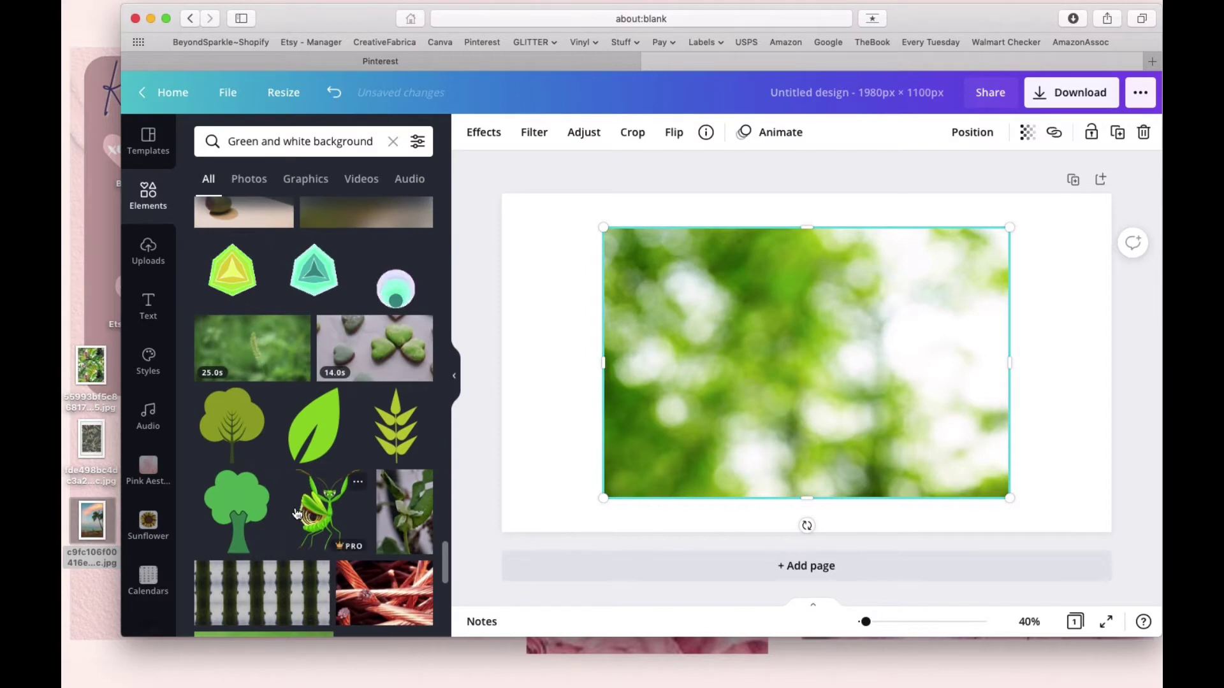
pyautogui.scroll(-8, 296, 513)
pyautogui.scroll(-15, 297, 513)
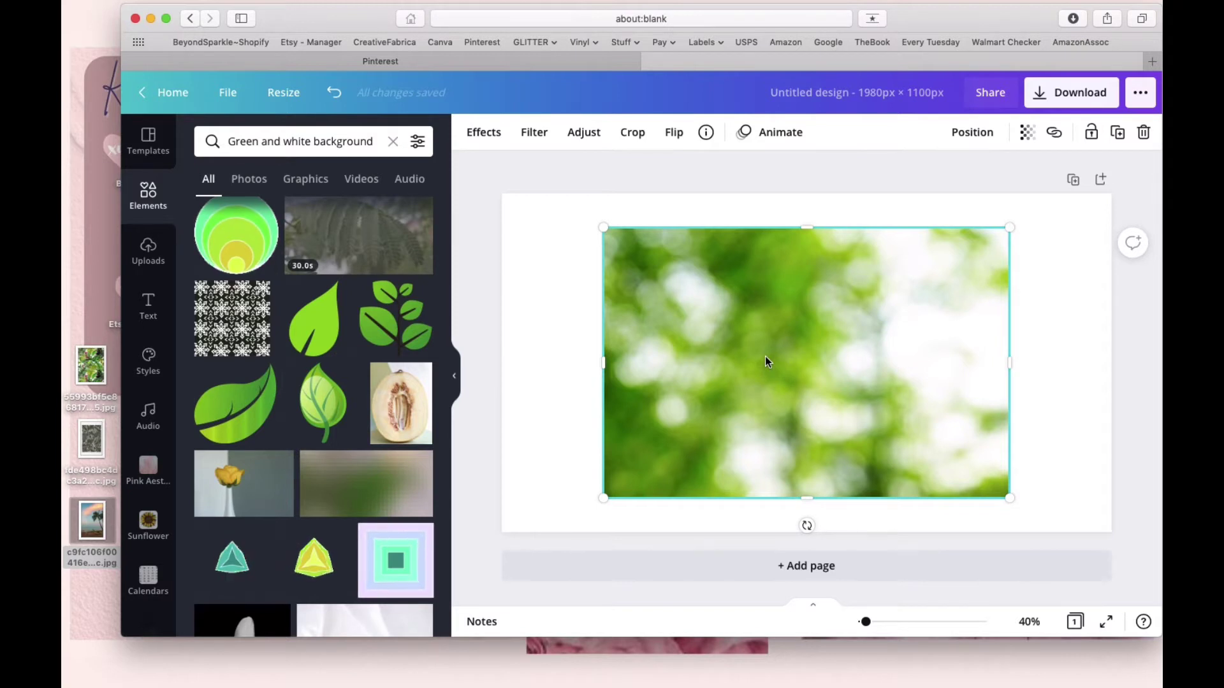
# Step: Set the blurred foliage photo as the page background and its transparency to 72
pyautogui.rightClick(742, 350)
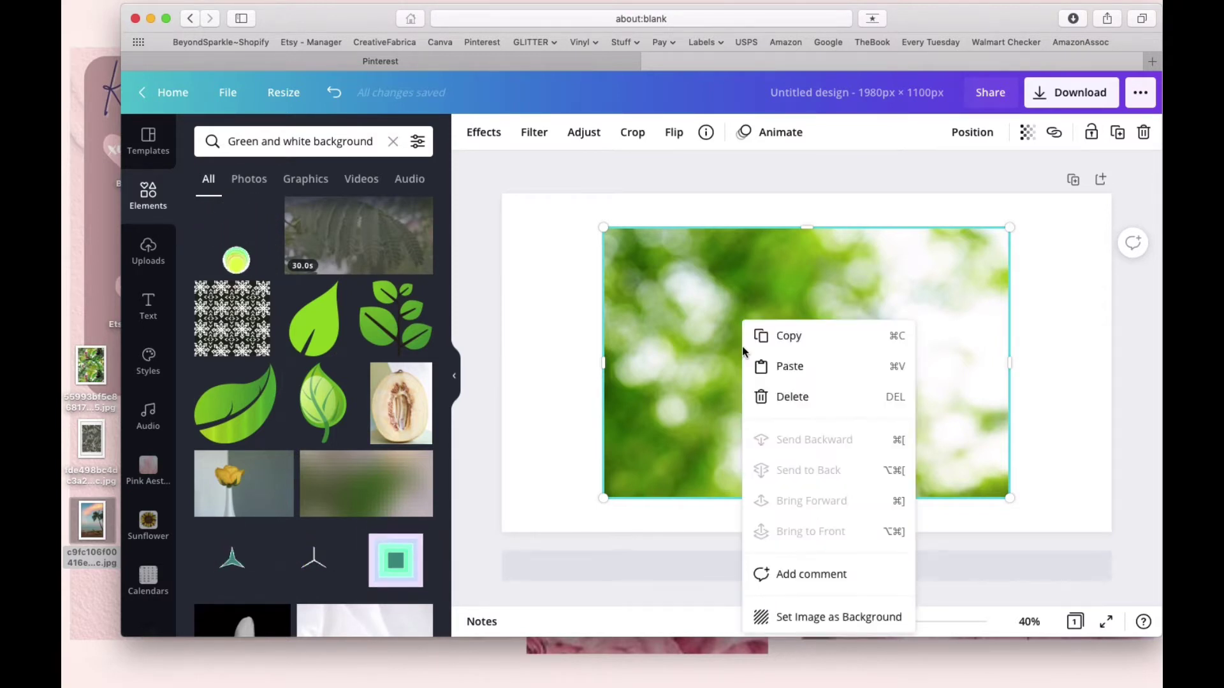
pyautogui.click(828, 624)
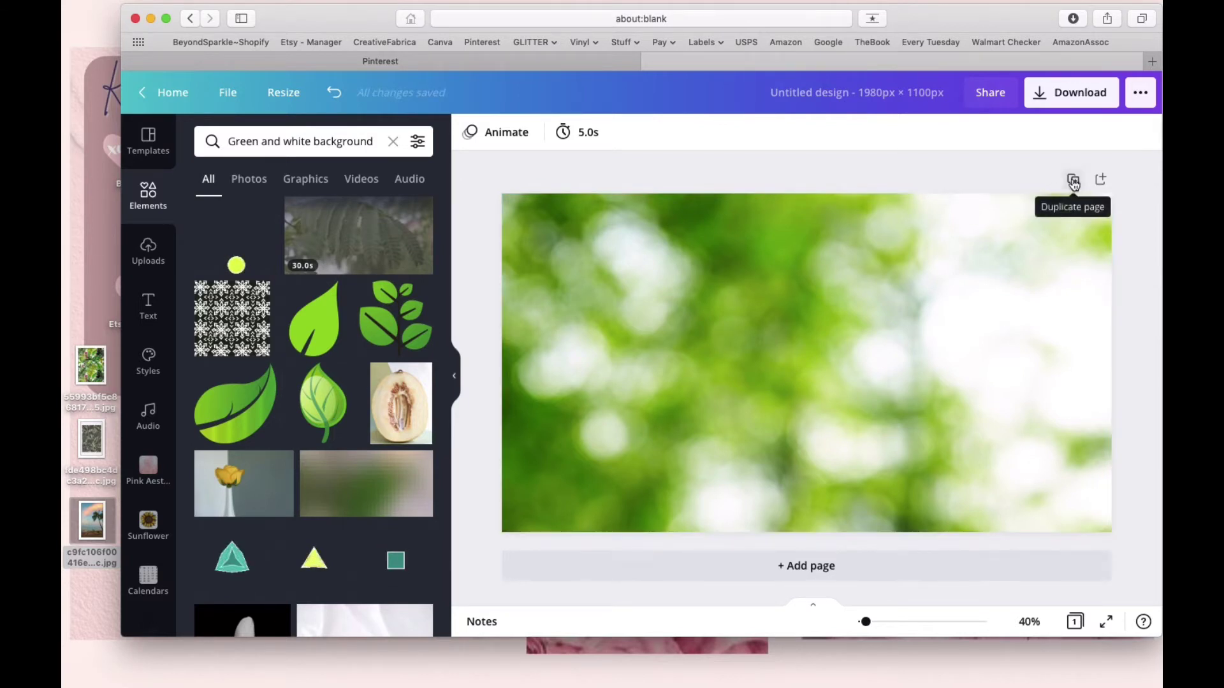
pyautogui.click(971, 274)
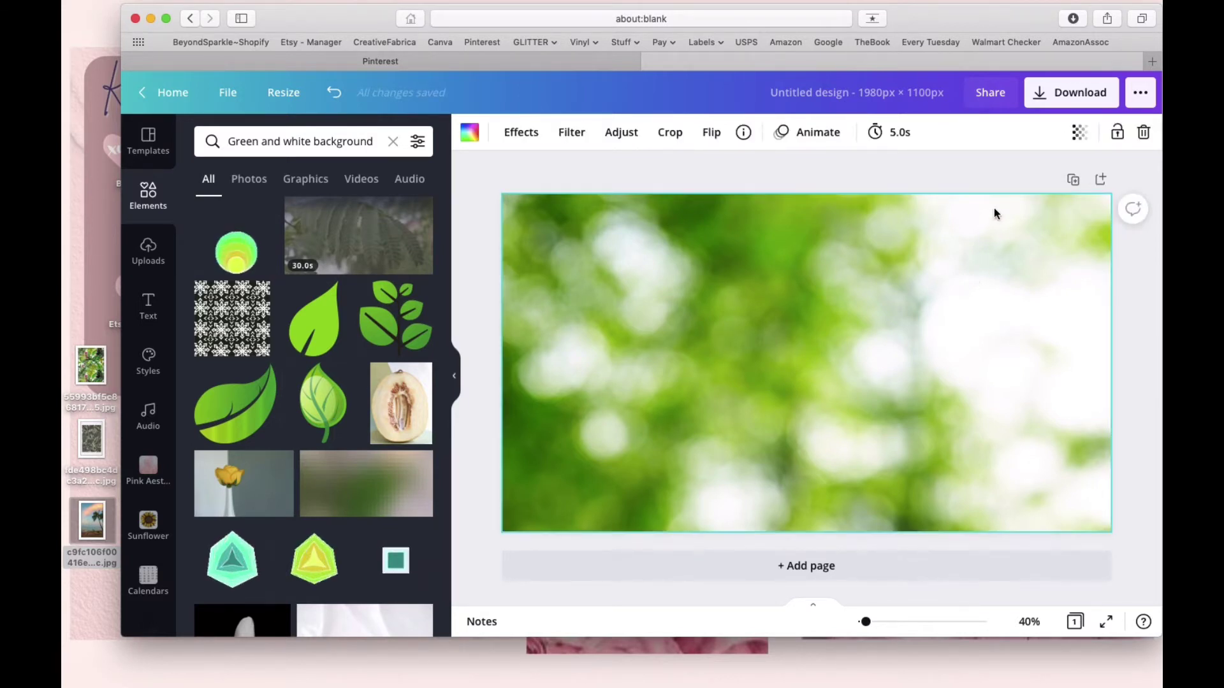
pyautogui.click(1079, 135)
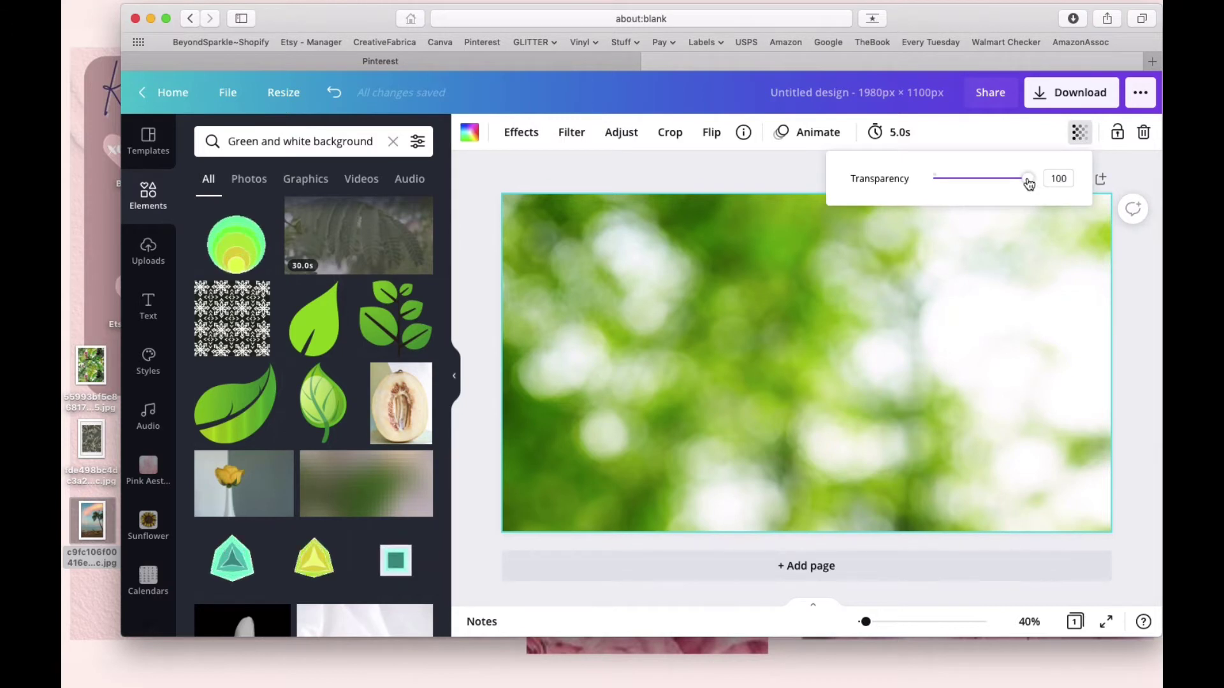
pyautogui.moveTo(1028, 183); pyautogui.dragTo(1002, 187)
pyautogui.moveTo(996, 187); pyautogui.dragTo(1001, 187)
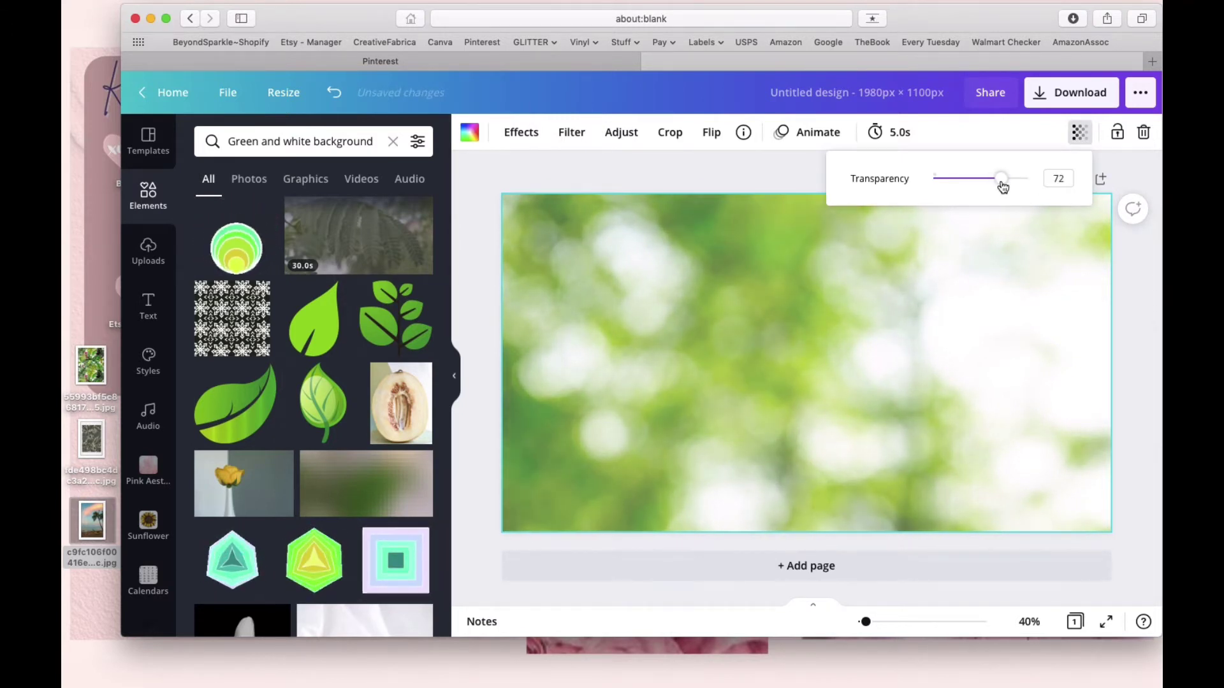
pyautogui.click(828, 343)
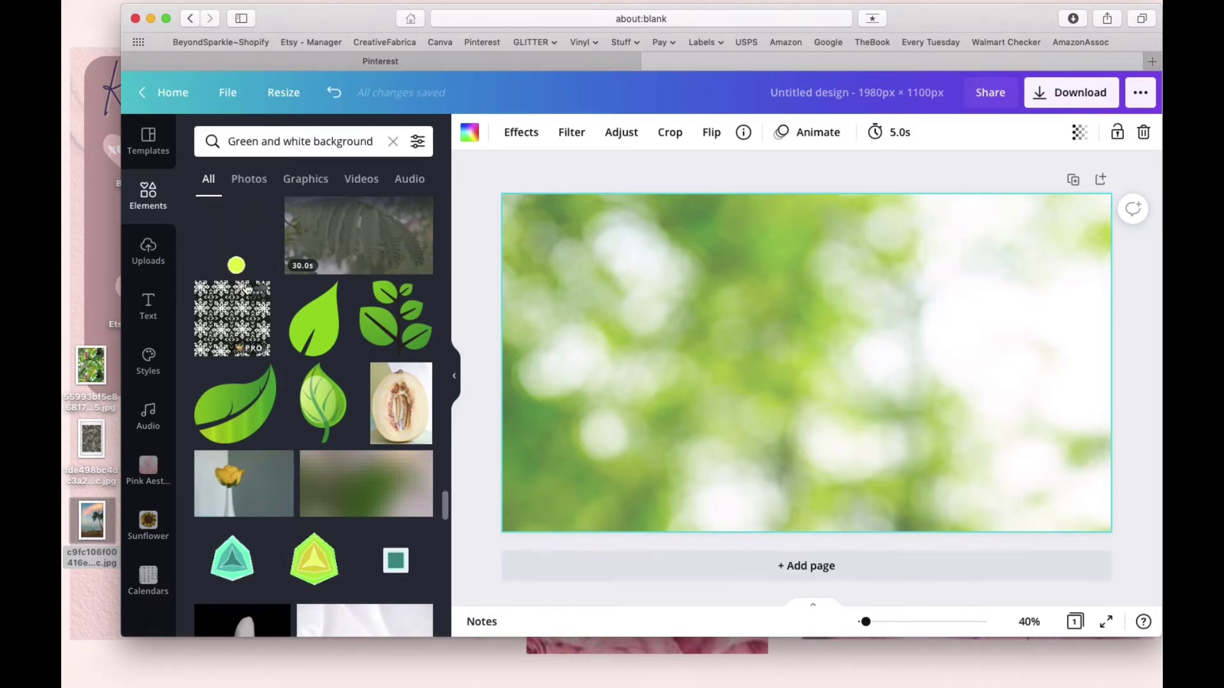
# Step: Add a solid circle and a solid square from Lines & Shapes and place them side by side, circle on the left
pyautogui.click(146, 206)
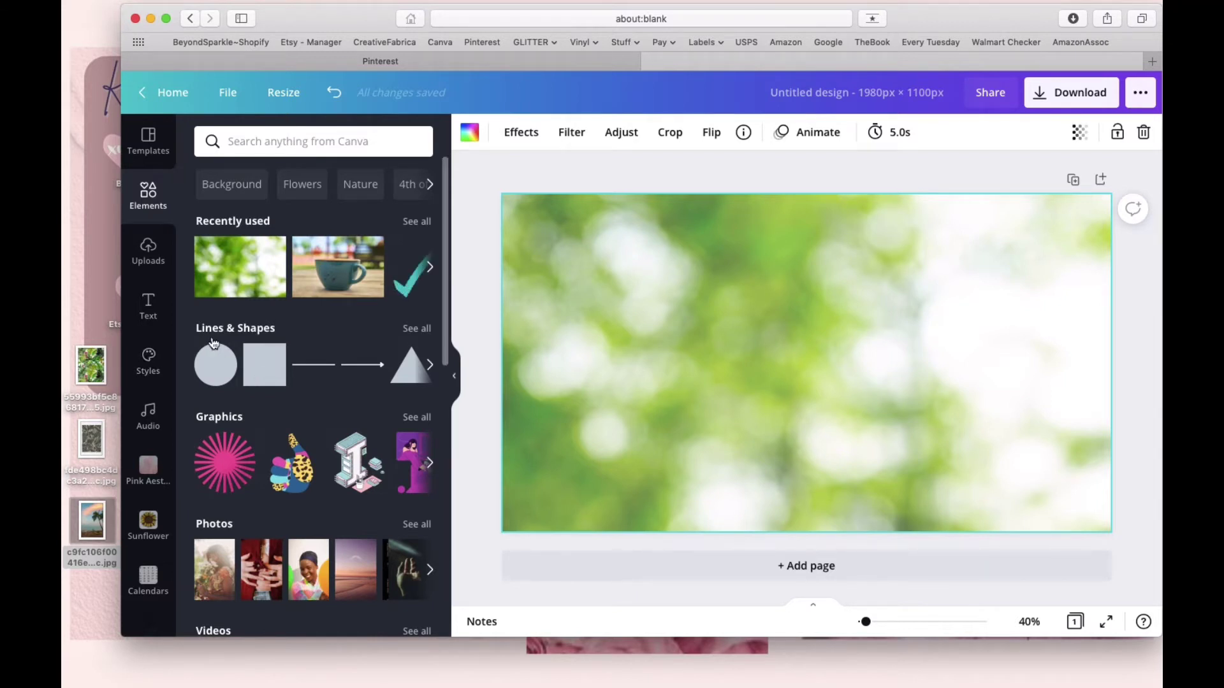
pyautogui.click(419, 328)
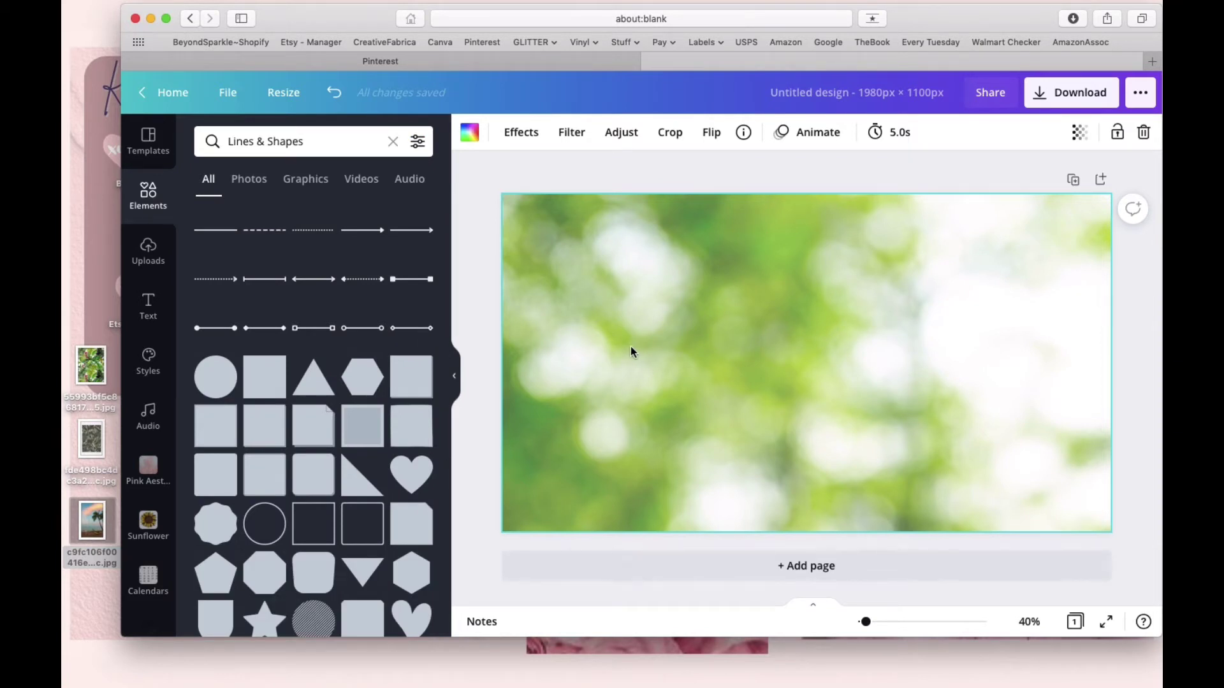
pyautogui.click(209, 383)
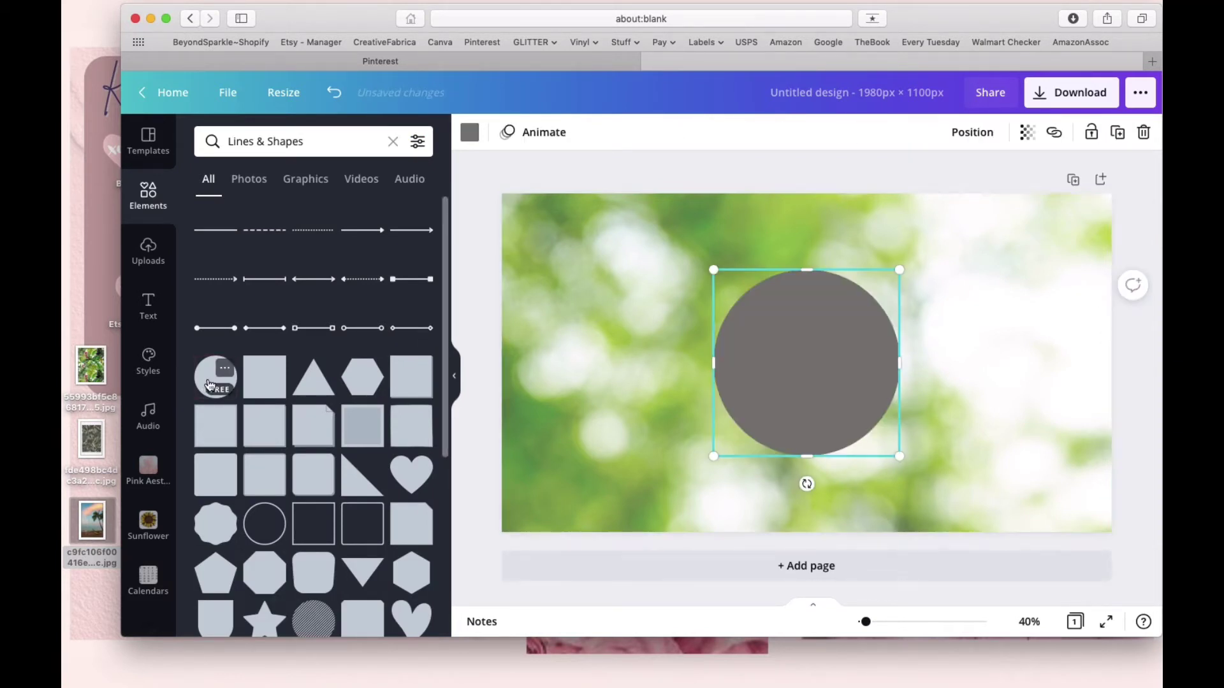
pyautogui.click(261, 378)
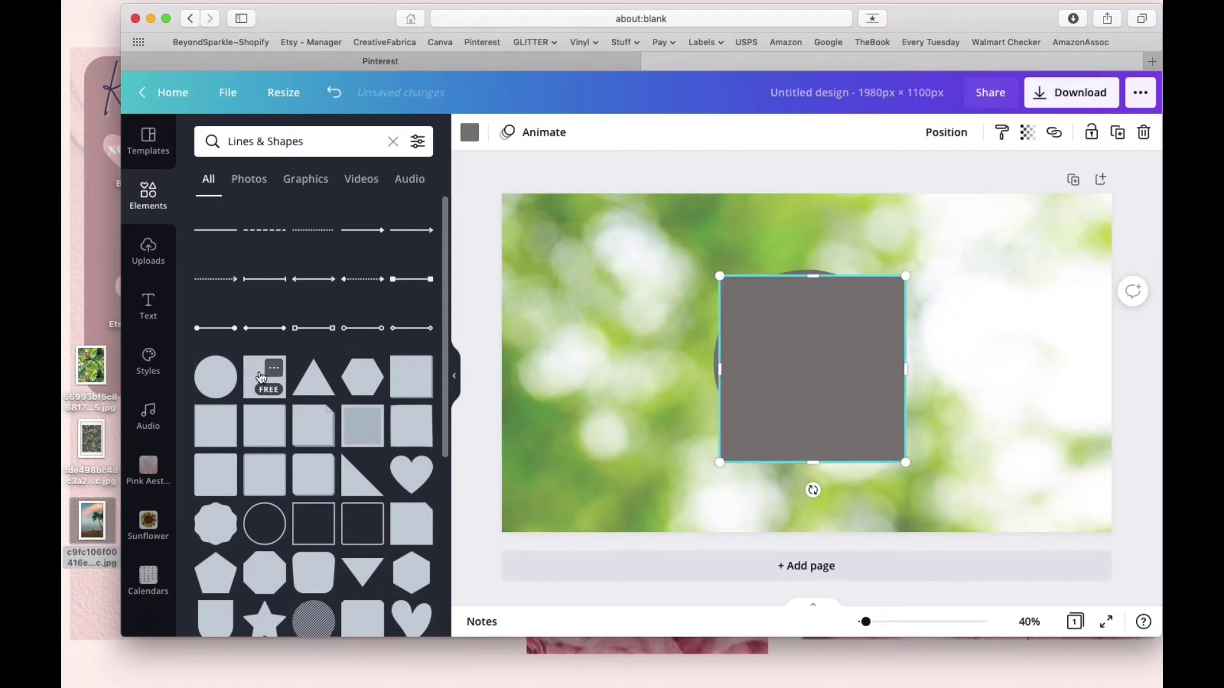
pyautogui.moveTo(748, 343); pyautogui.dragTo(842, 341)
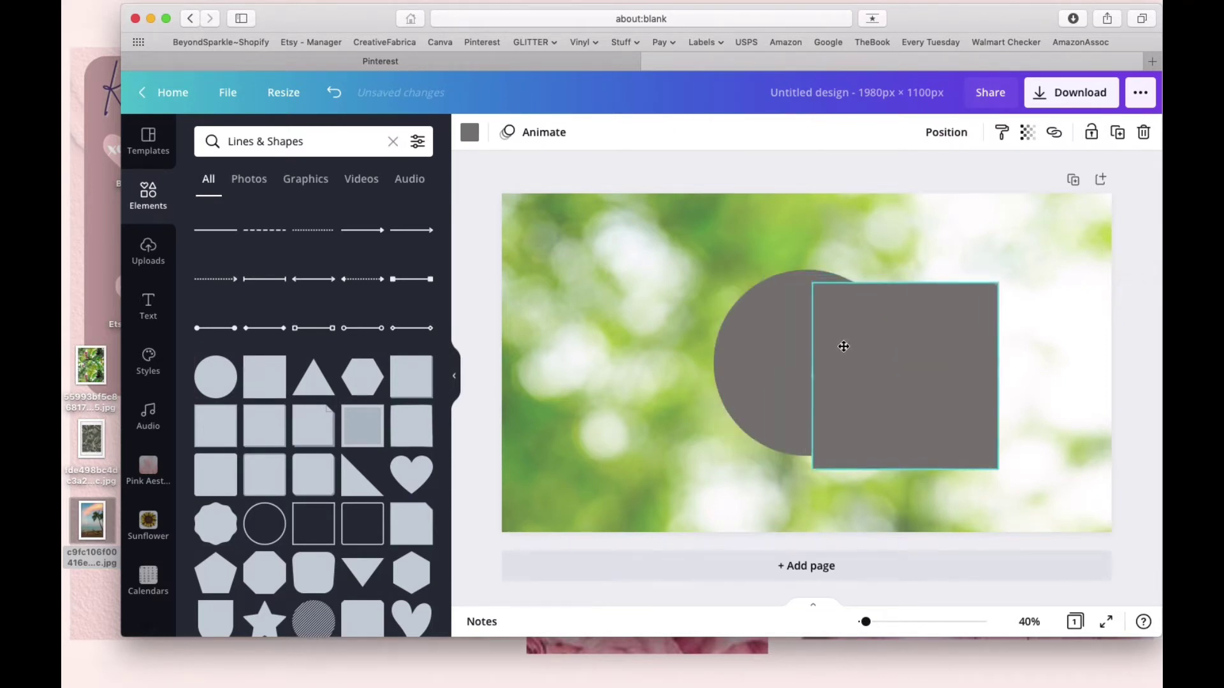
pyautogui.click(767, 349)
pyautogui.moveTo(747, 353); pyautogui.dragTo(584, 314)
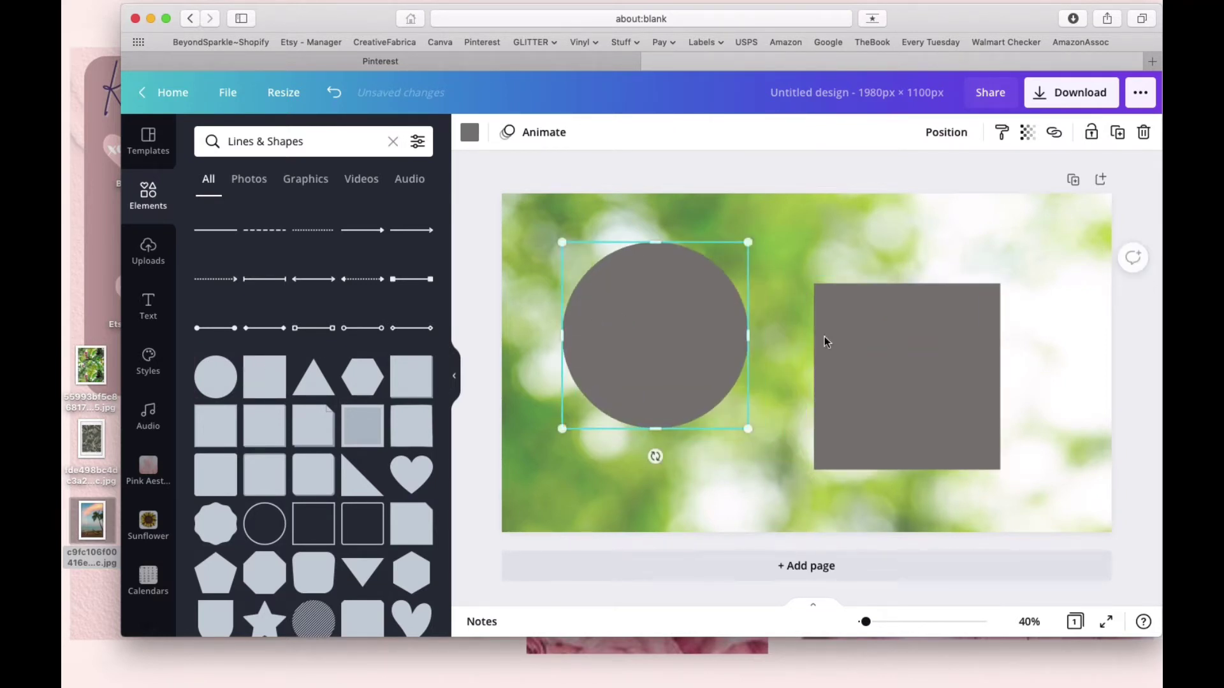
pyautogui.moveTo(877, 363); pyautogui.dragTo(809, 341)
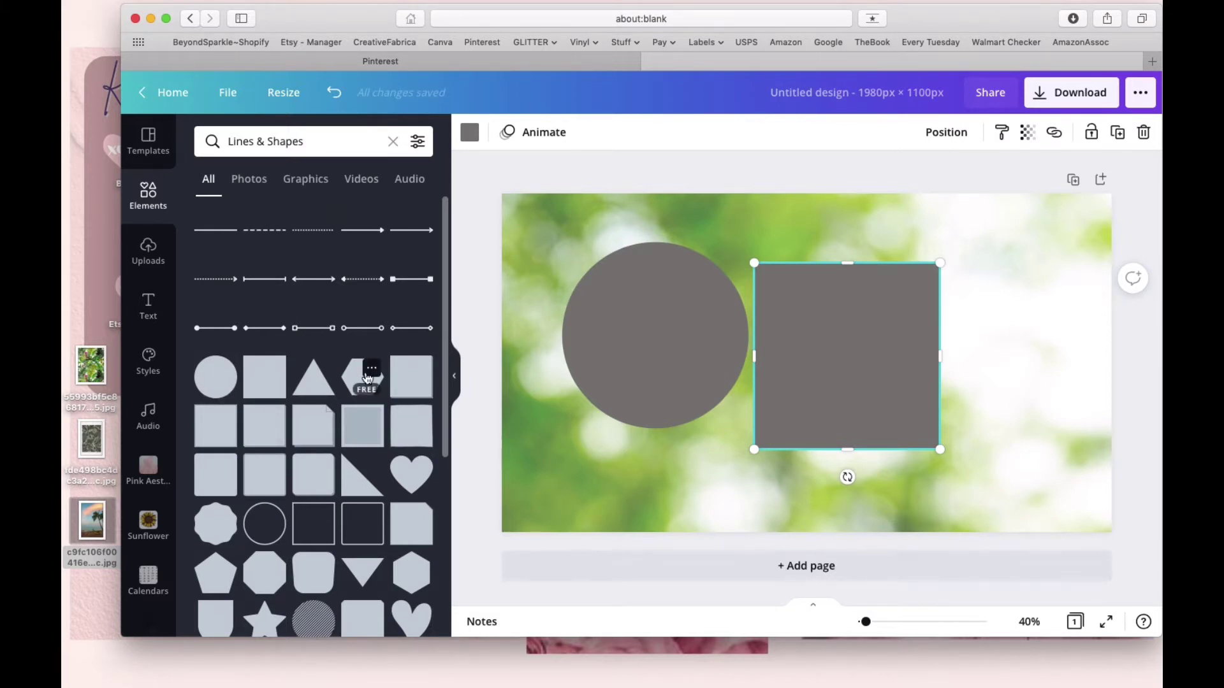
pyautogui.scroll(-15, 367, 378)
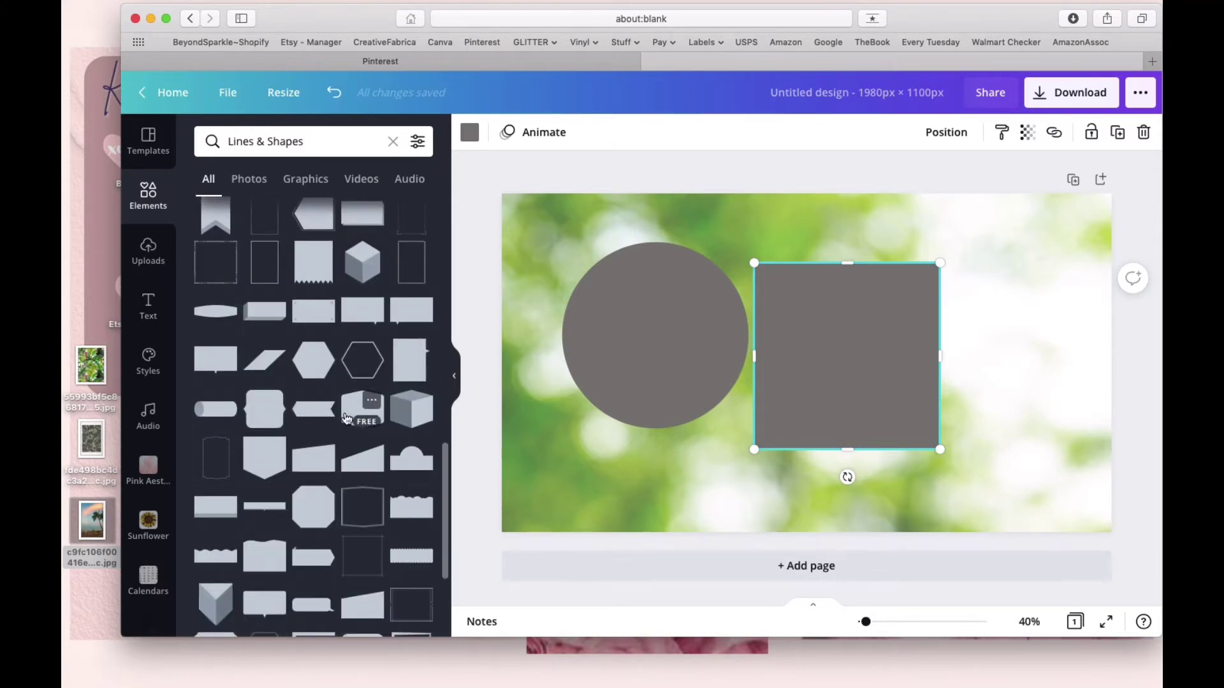
pyautogui.scroll(10, 346, 418)
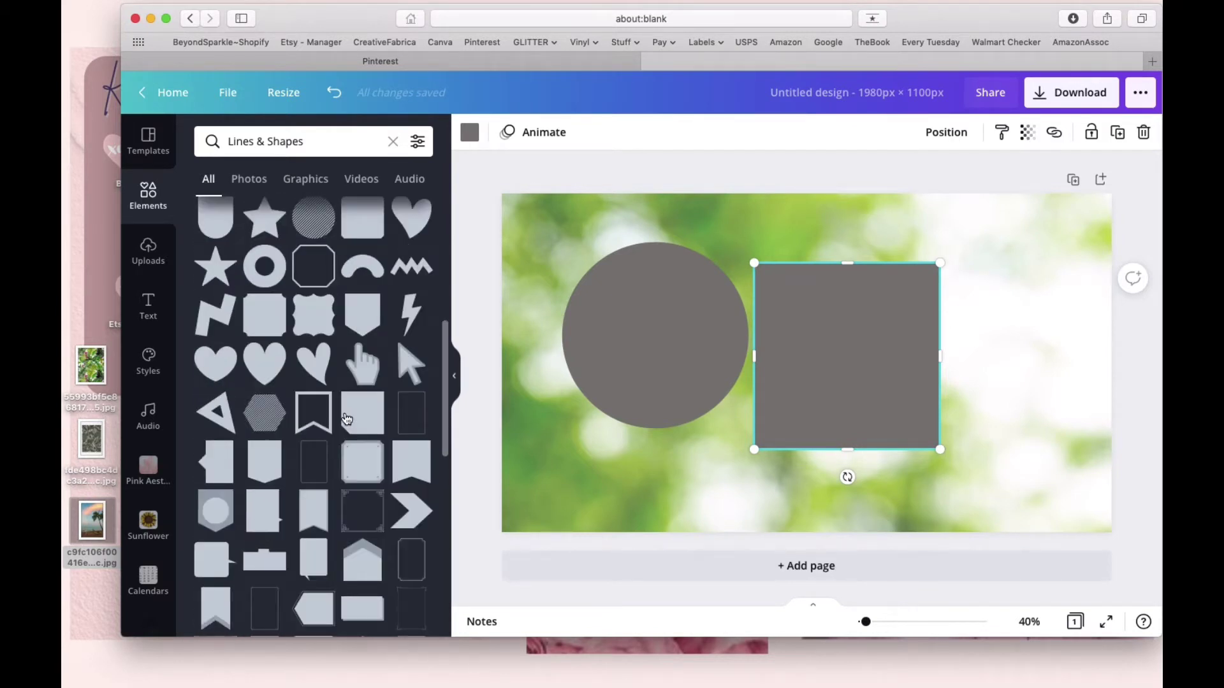
pyautogui.scroll(8, 347, 418)
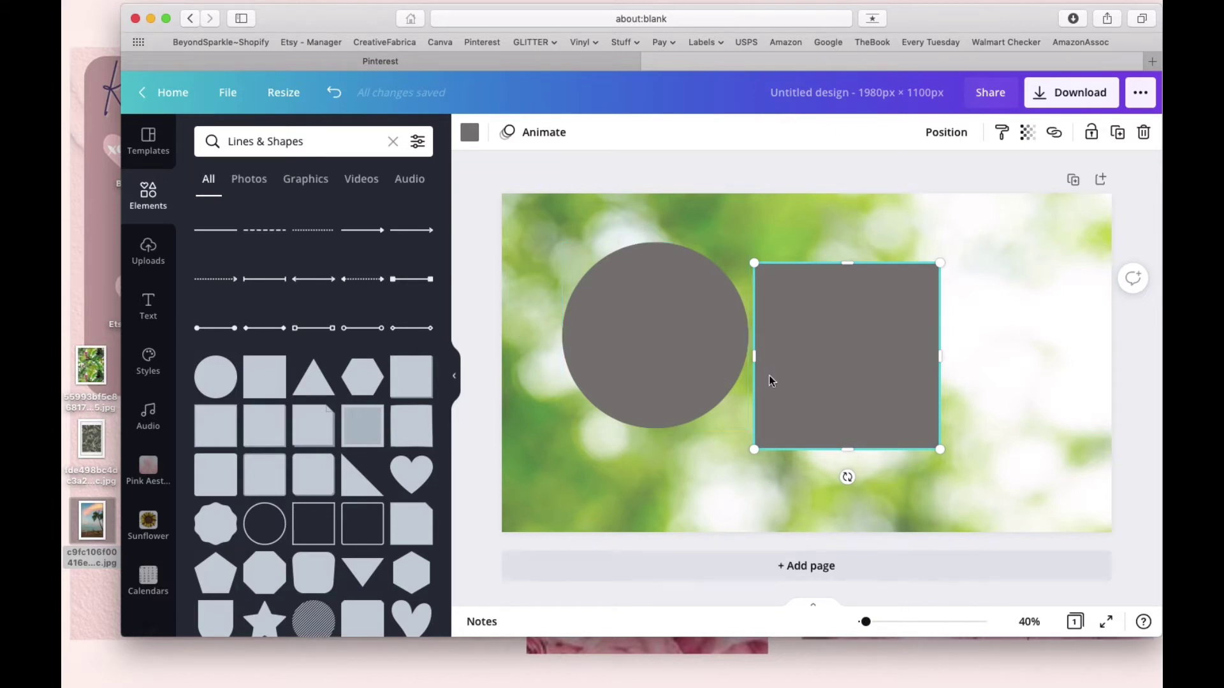
# Step: Recolor the circle medium green and the square dark green, using the colors sampled from the background photo
pyautogui.click(652, 325)
pyautogui.click(468, 135)
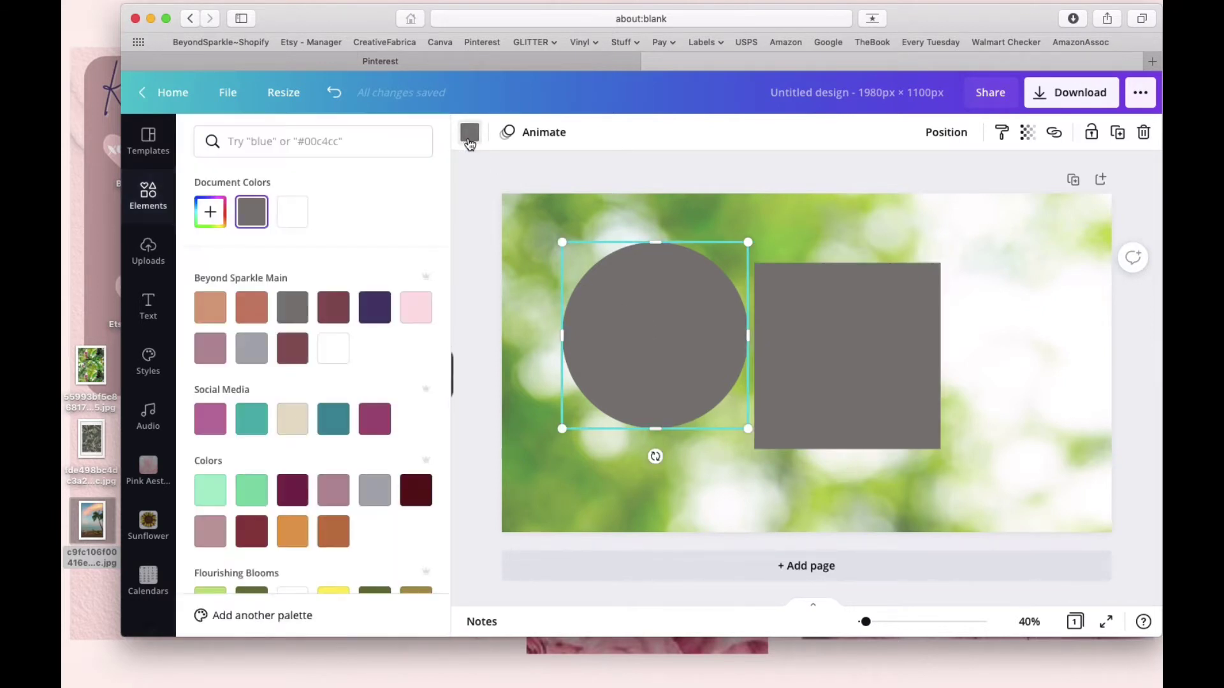
pyautogui.scroll(-10, 316, 366)
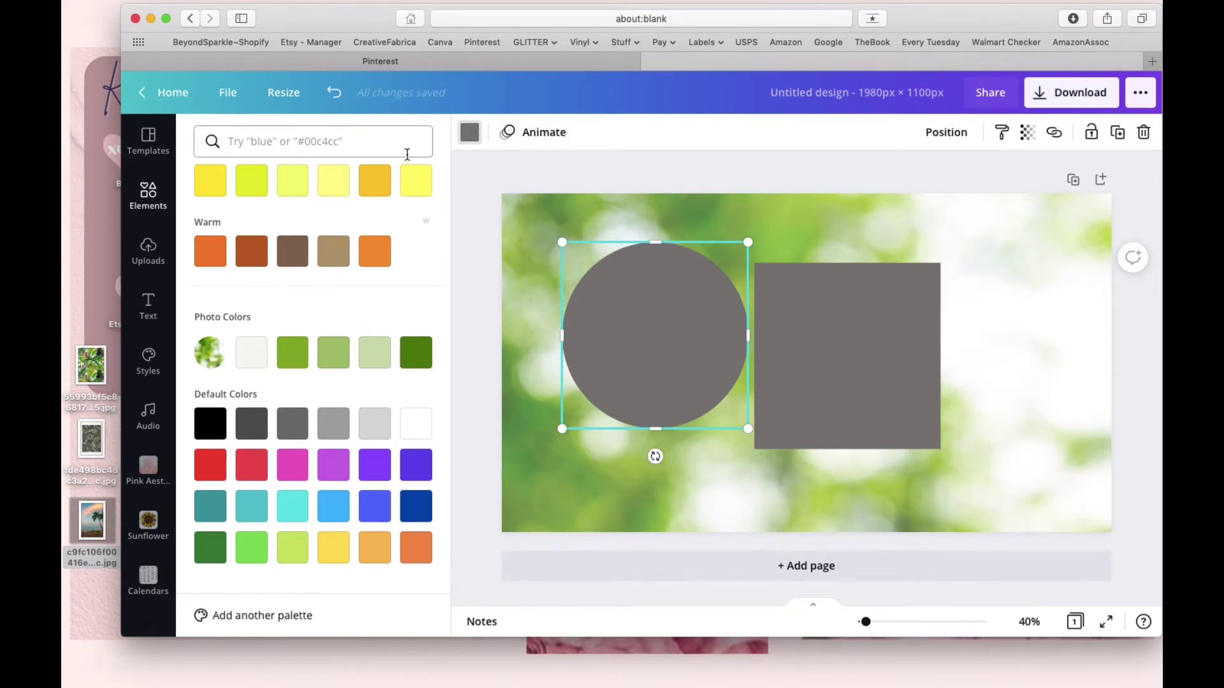
pyautogui.scroll(10, 355, 262)
pyautogui.scroll(-3, 355, 266)
pyautogui.scroll(-5, 355, 265)
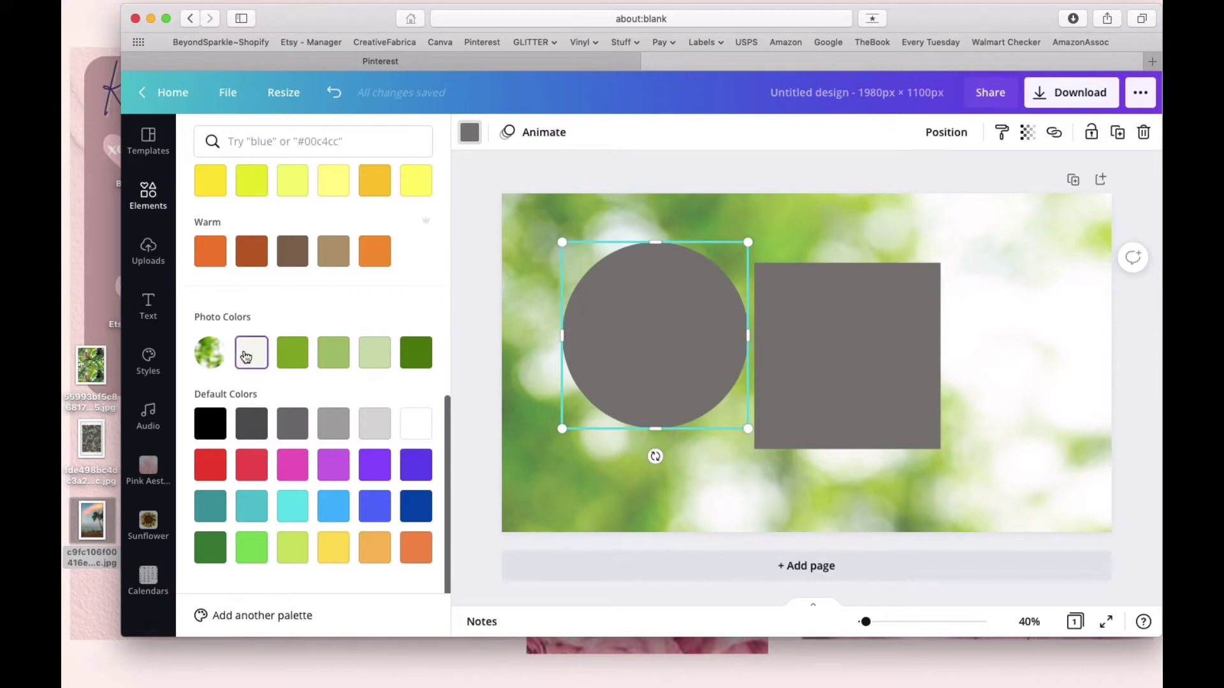
pyautogui.click(292, 364)
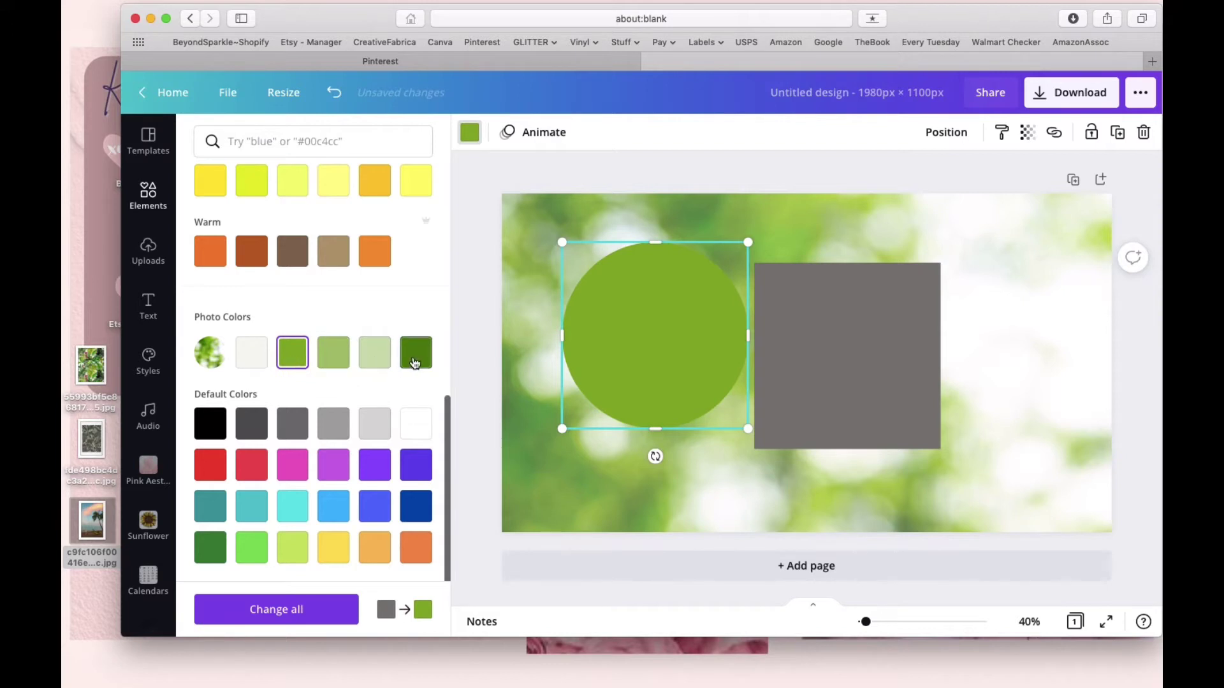
pyautogui.click(835, 365)
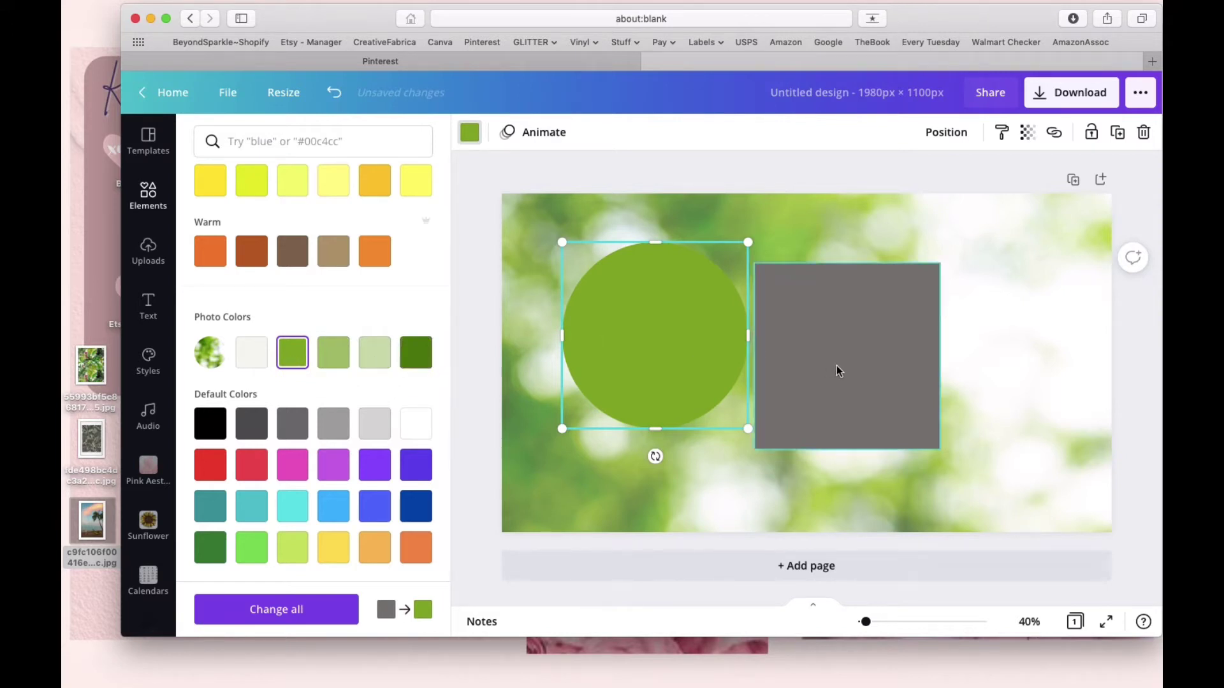
pyautogui.click(417, 353)
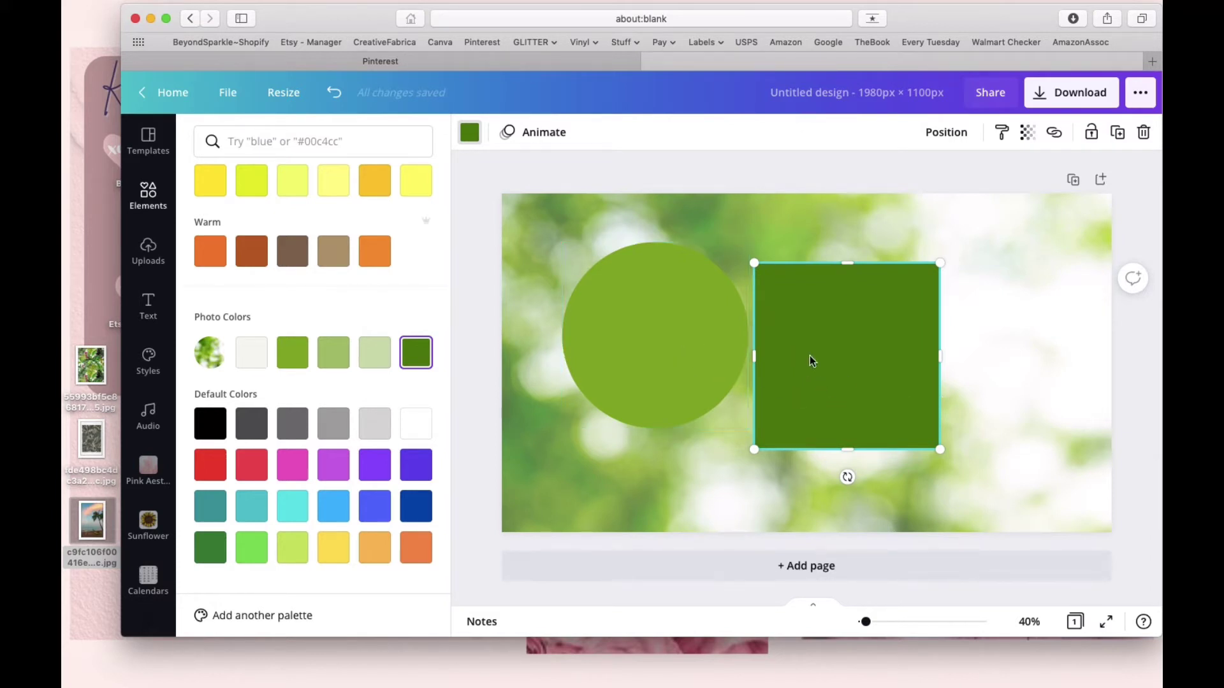
# Step: Duplicate the green circle and place the copy overlapping the upper right part of the dark green square
pyautogui.click(633, 364)
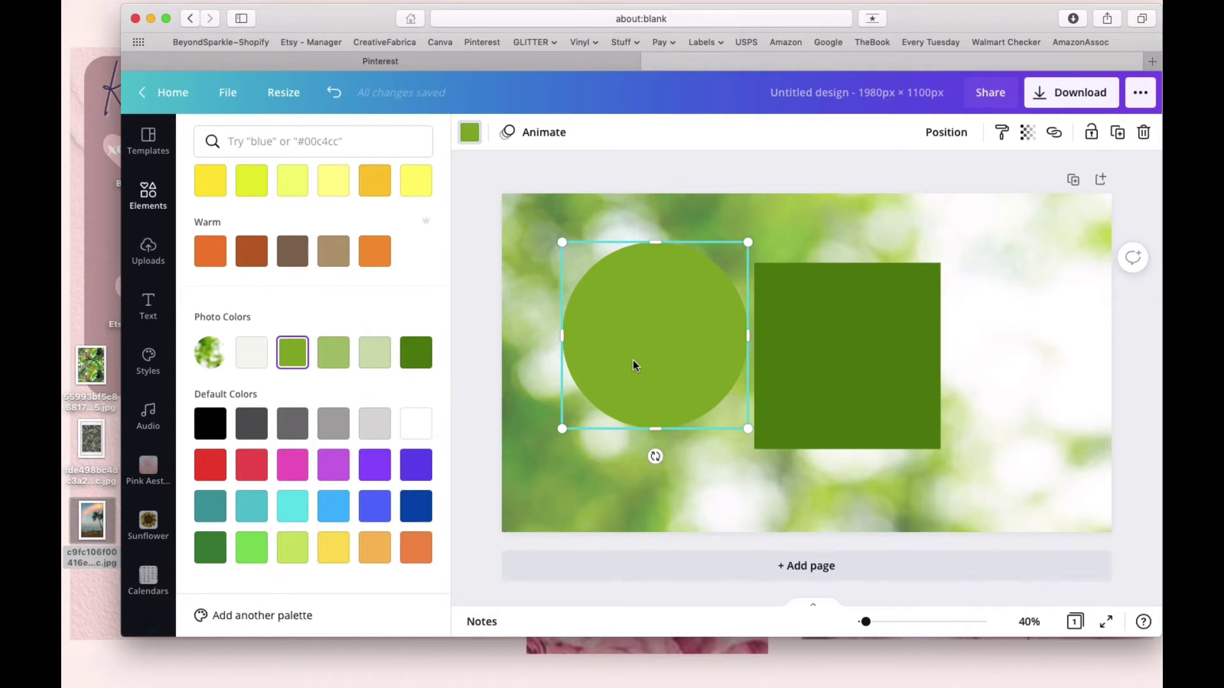
pyautogui.moveTo(633, 363); pyautogui.dragTo(856, 325)
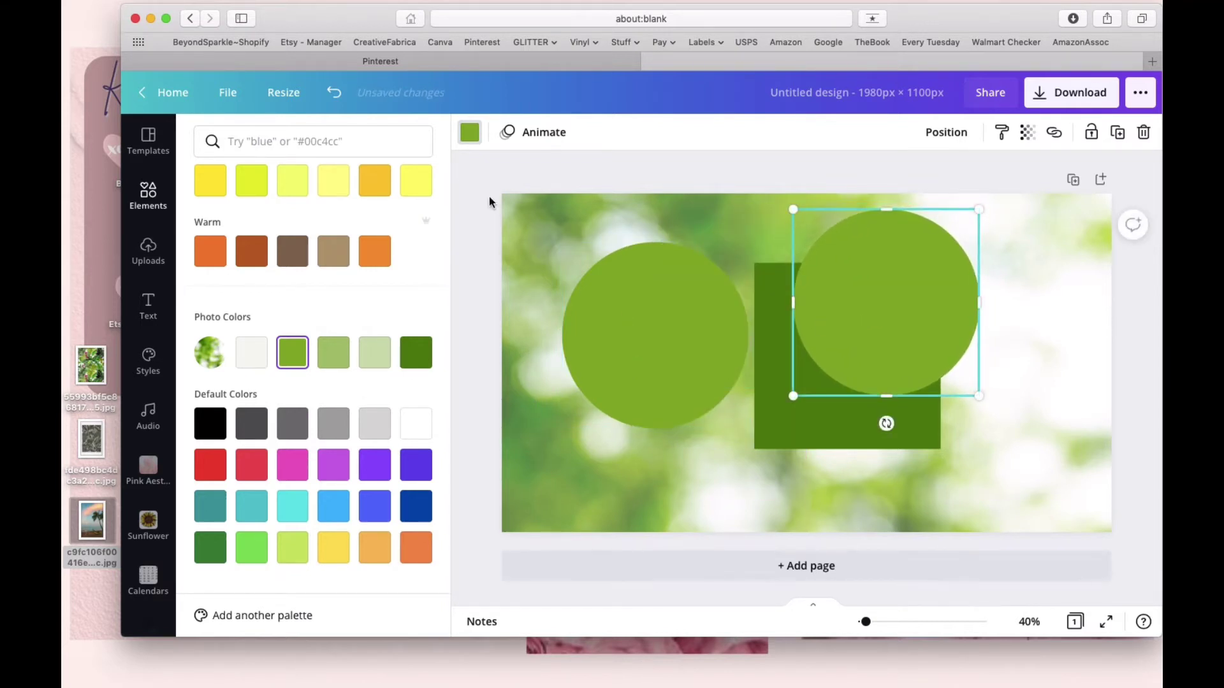
pyautogui.click(472, 133)
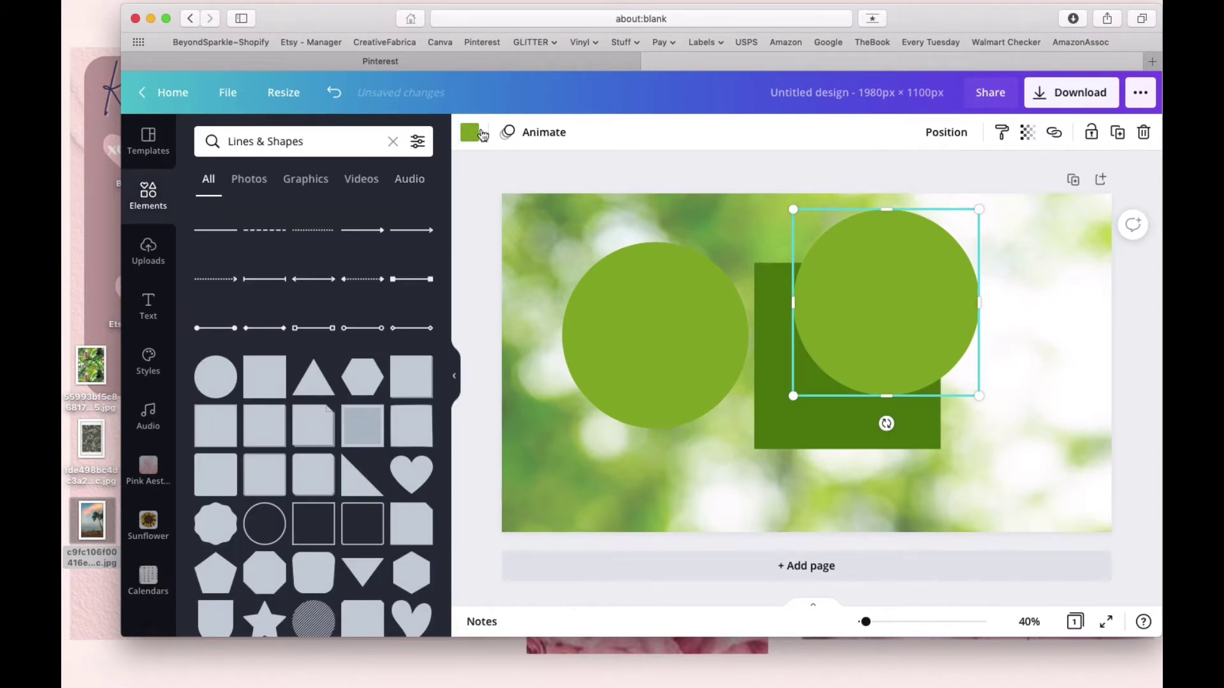
# Step: Recolor the upper right circle dark green and place a duplicate of the dark green square over the lower right part of the other circle
pyautogui.click(482, 134)
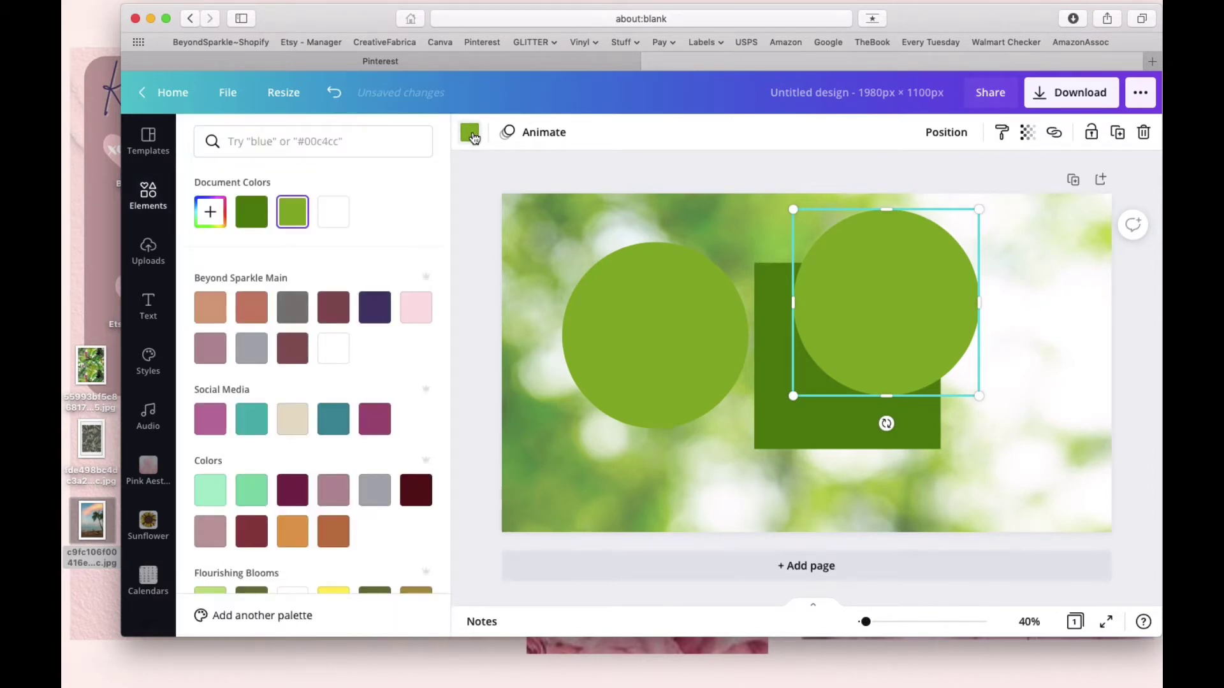
pyautogui.click(243, 220)
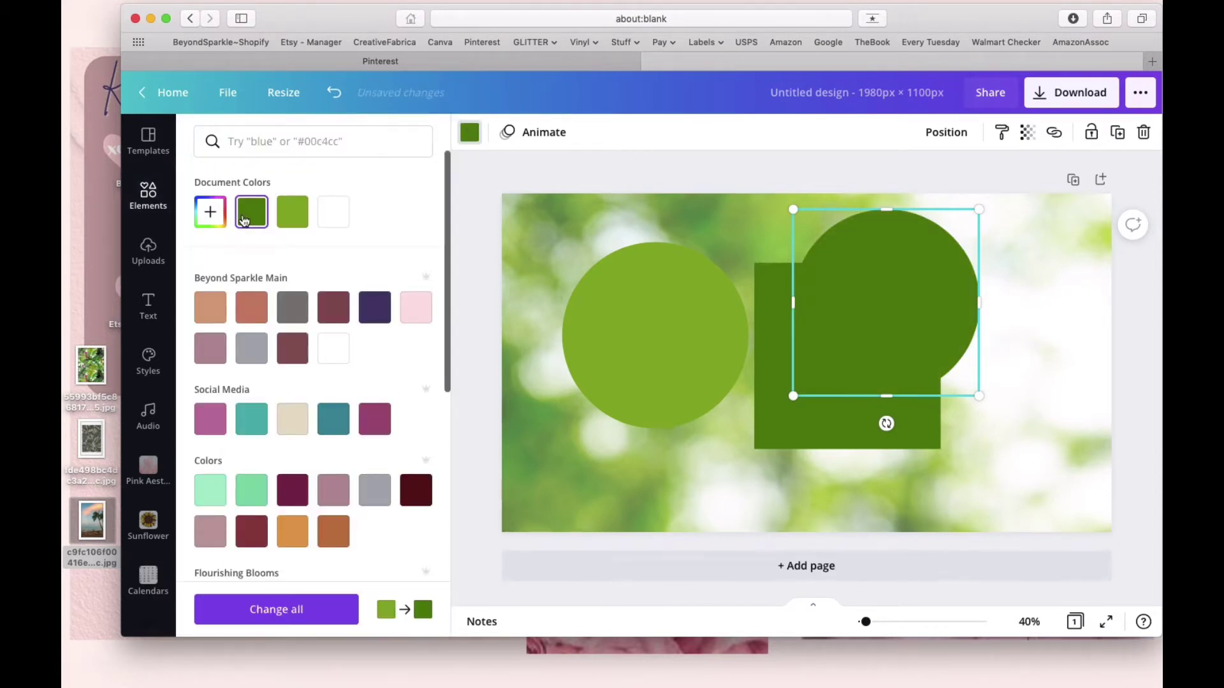
pyautogui.click(774, 438)
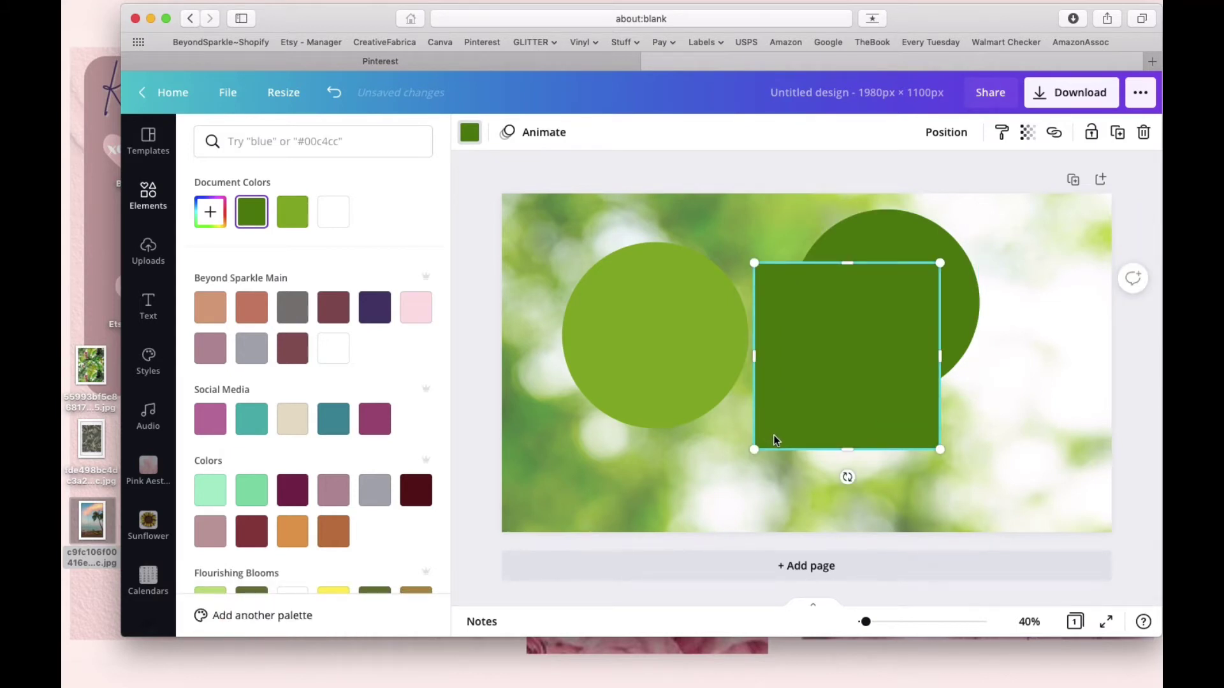
pyautogui.press('super+d')
pyautogui.moveTo(817, 365); pyautogui.dragTo(690, 418)
# Step: Recolor the duplicated square medium green from the document colors
pyautogui.click(475, 141)
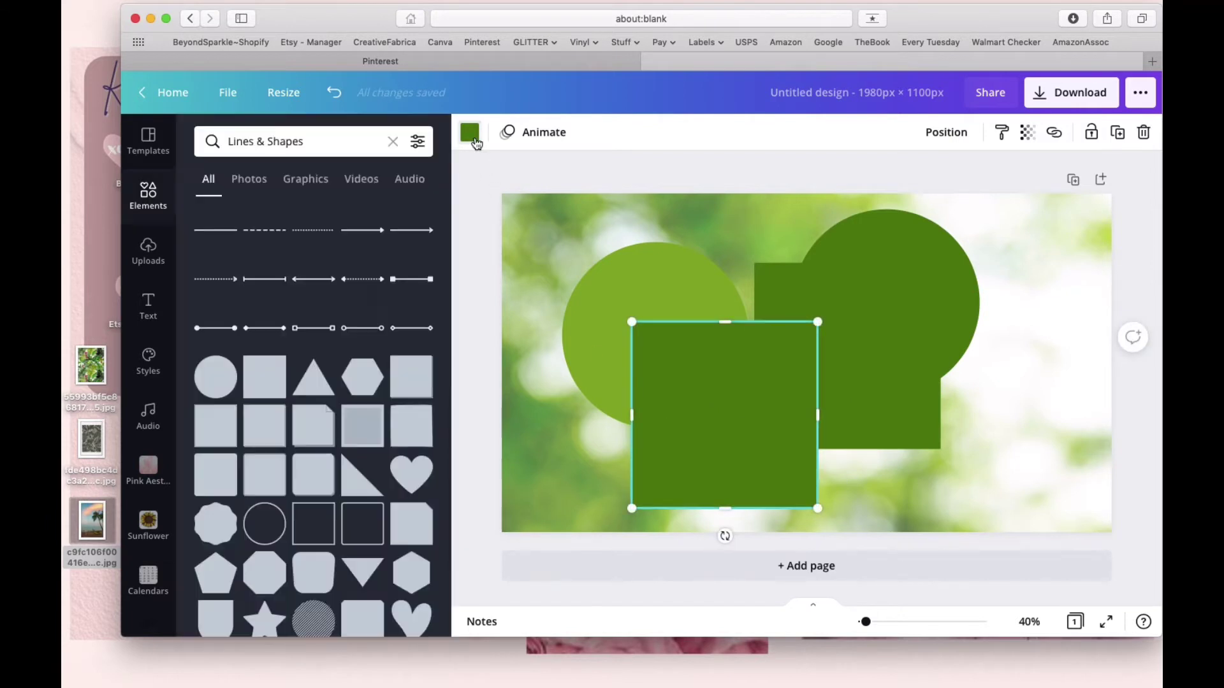
pyautogui.click(469, 141)
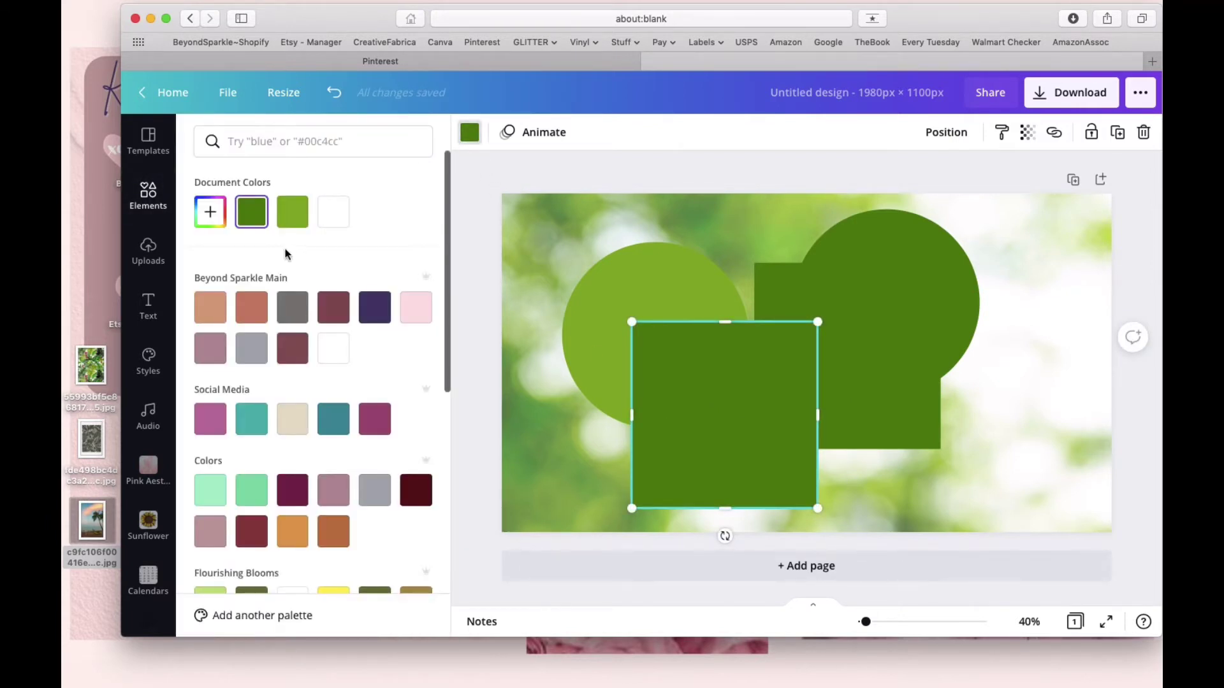
pyautogui.click(292, 211)
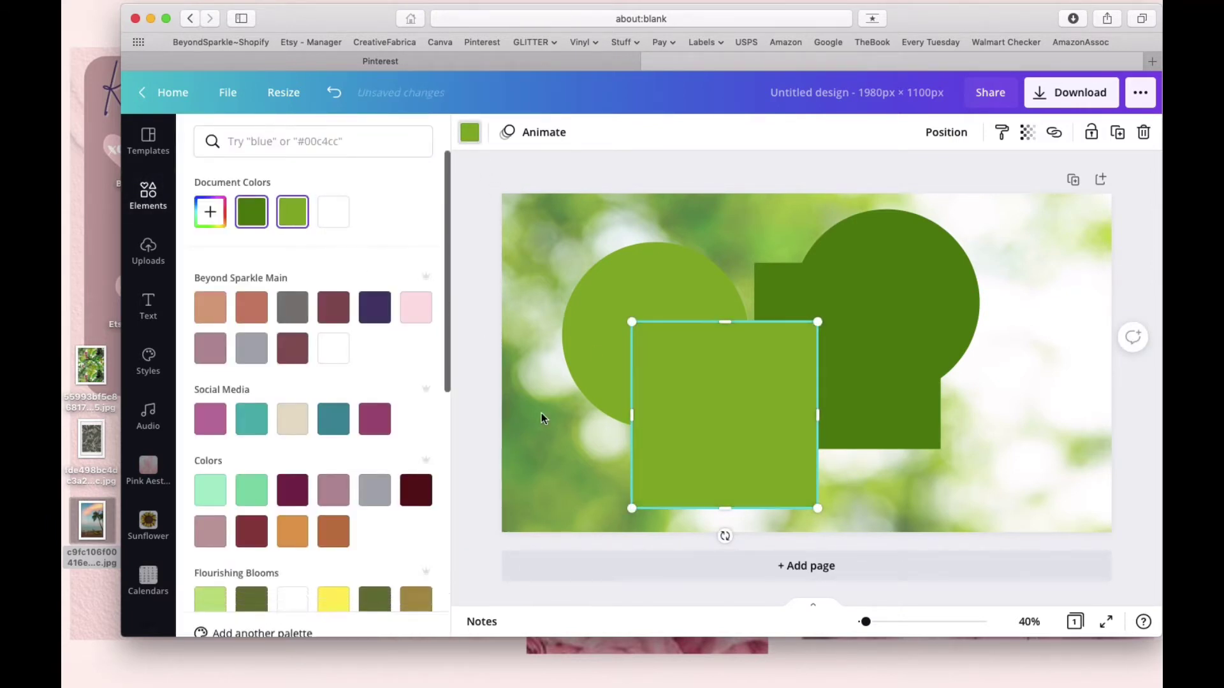
# Step: Move the medium green square to the page's top right corner and narrow it into a vertical bar along the edge
pyautogui.click(863, 442)
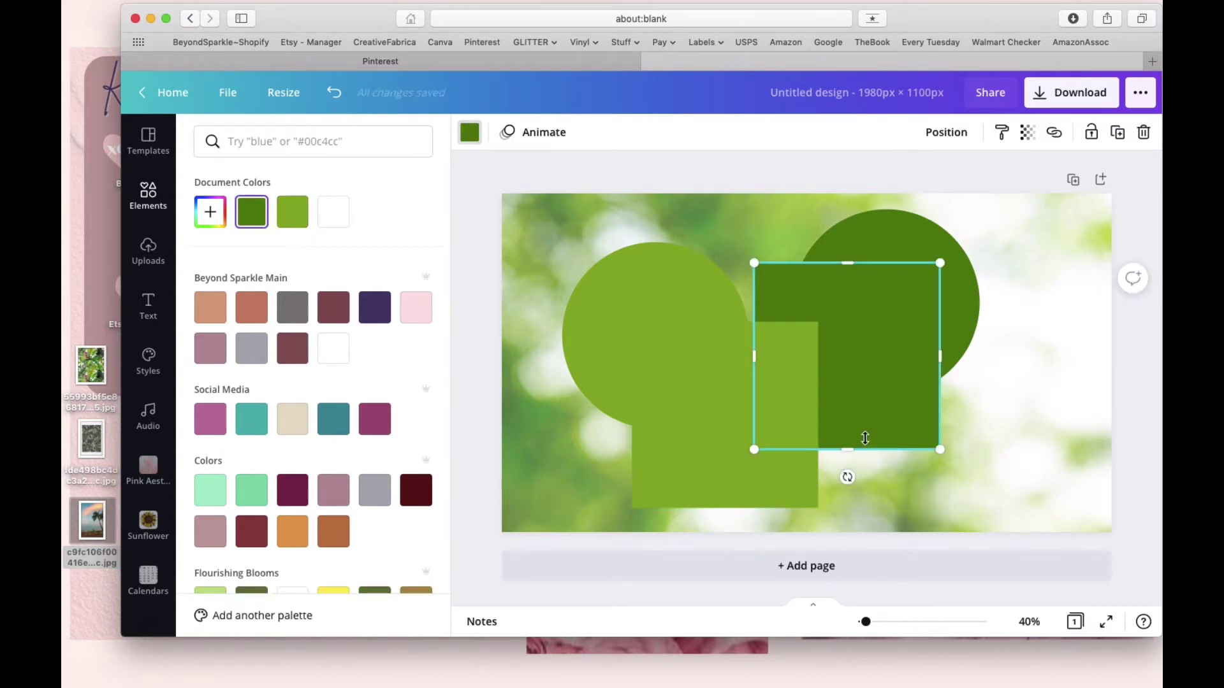
pyautogui.click(719, 453)
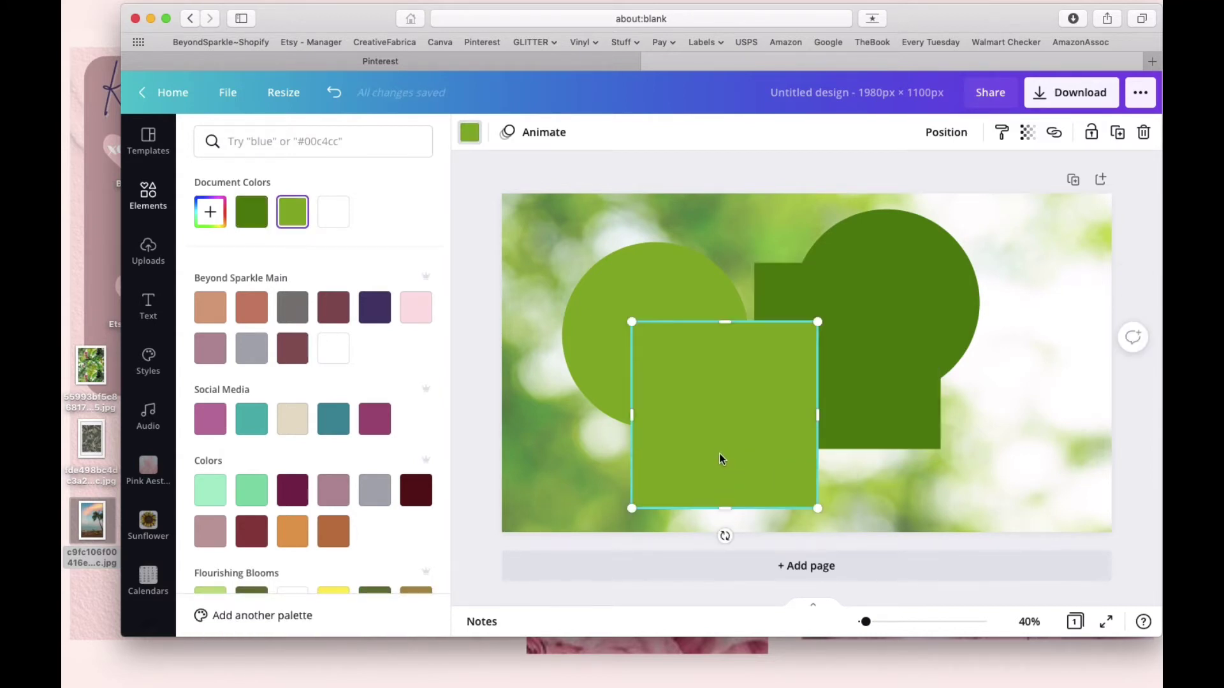
pyautogui.moveTo(798, 417); pyautogui.dragTo(674, 401)
pyautogui.moveTo(895, 345); pyautogui.dragTo(1093, 281)
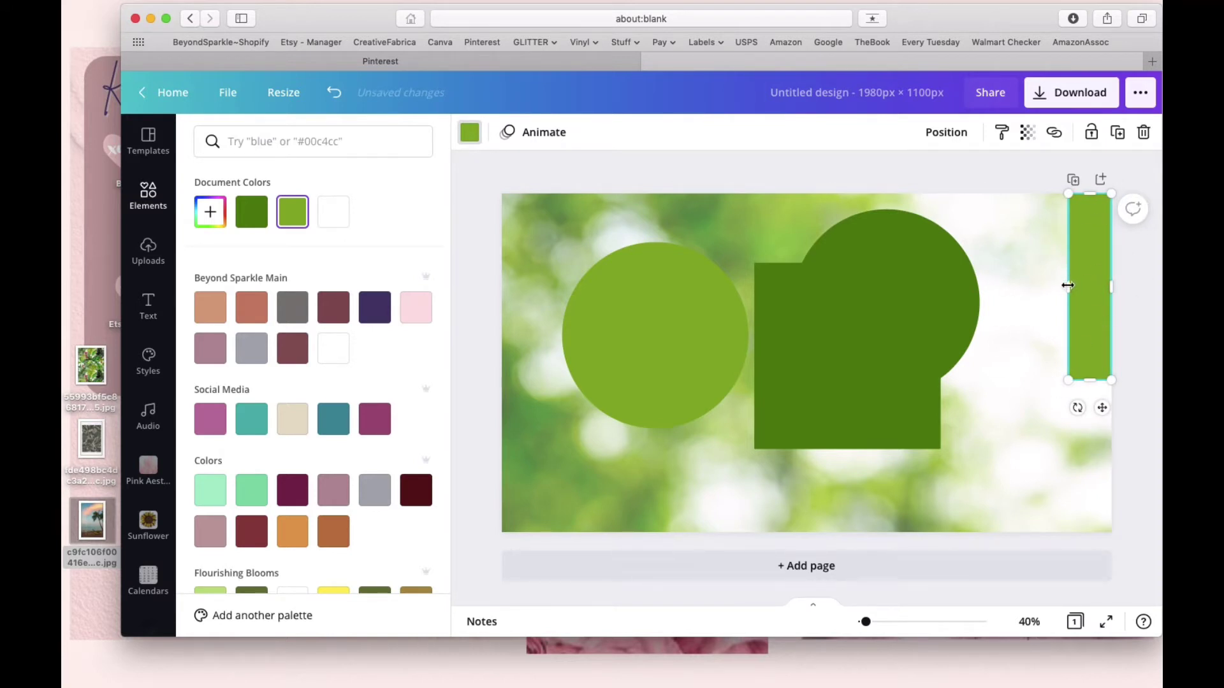
pyautogui.moveTo(1067, 285)
pyautogui.mouseDown()
pyautogui.moveTo(1055, 284)
pyautogui.moveTo(1078, 267)
pyautogui.mouseUp()
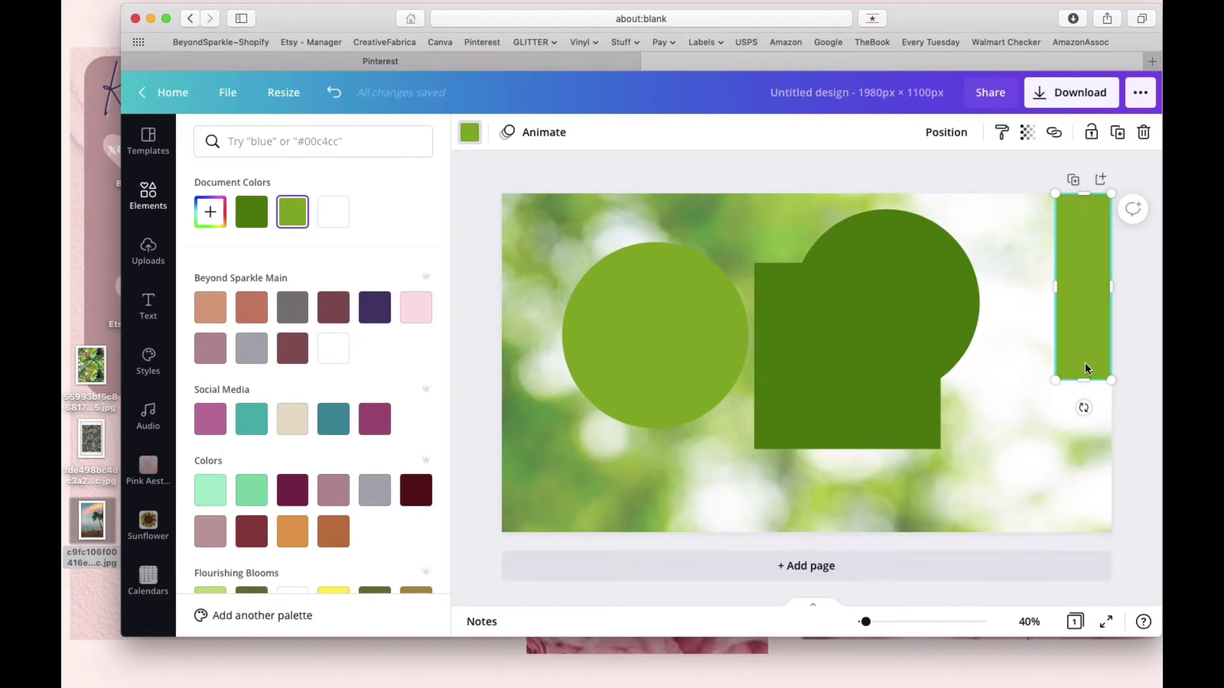
# Step: Reduce the dark green square's height and width to make it a smaller horizontal rectangle
pyautogui.click(849, 427)
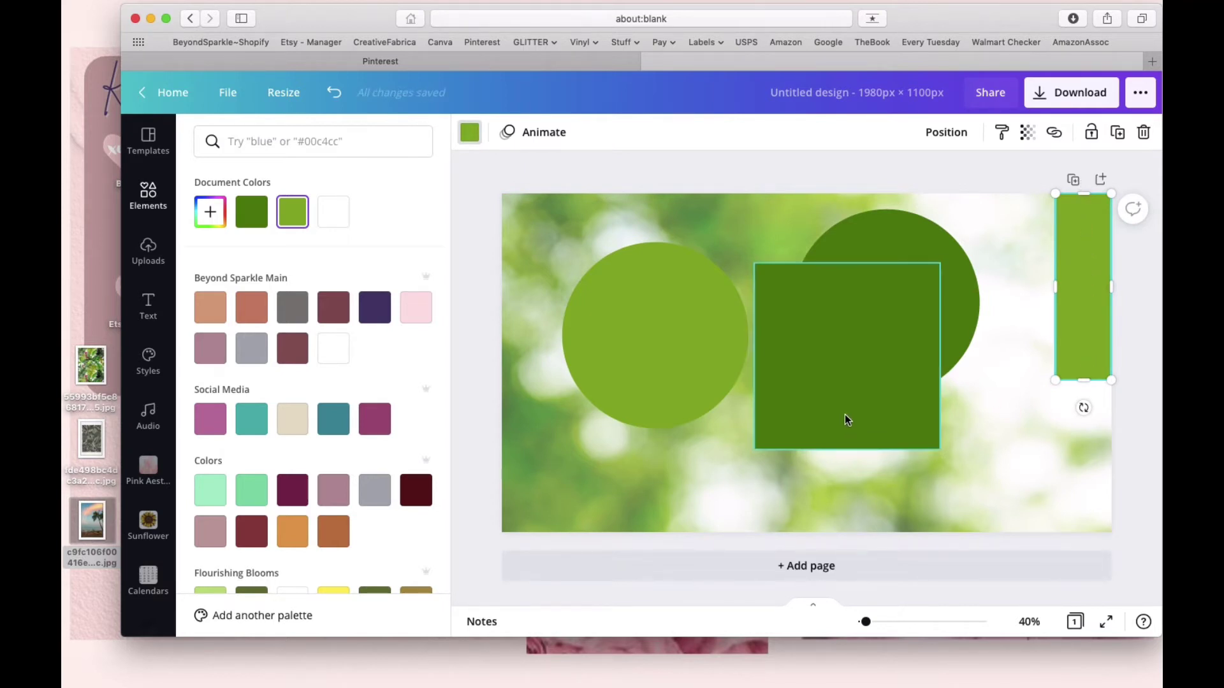
pyautogui.moveTo(851, 445); pyautogui.dragTo(843, 372)
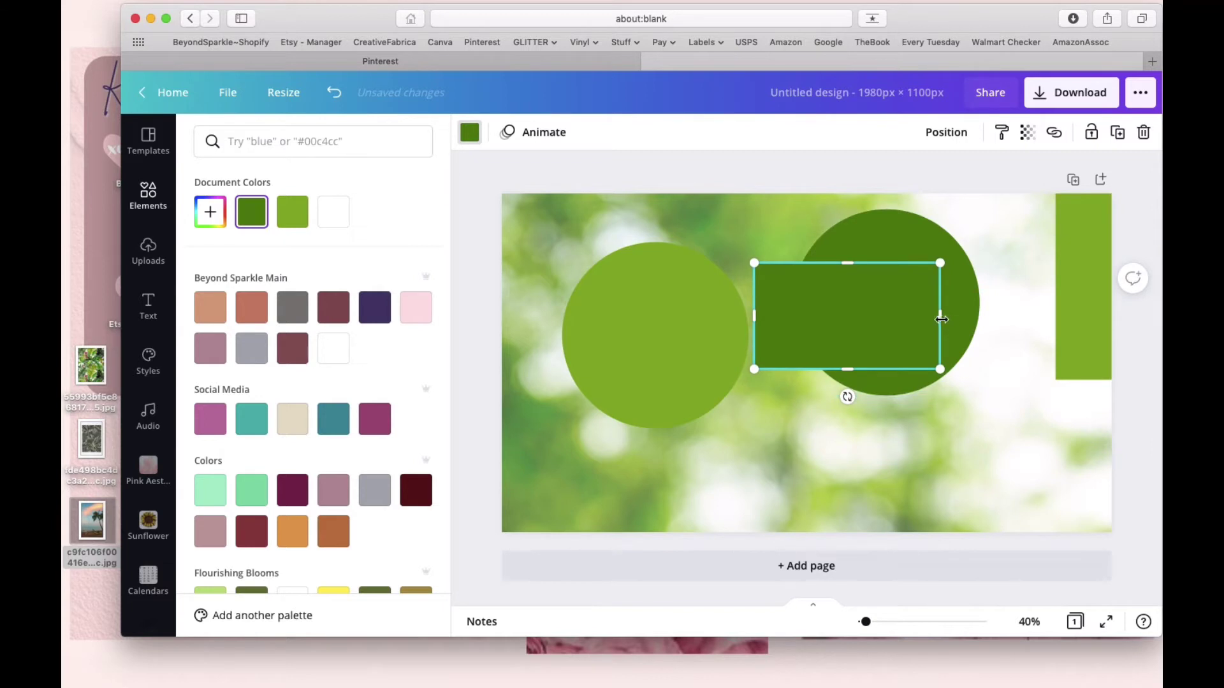
pyautogui.moveTo(942, 319); pyautogui.dragTo(909, 318)
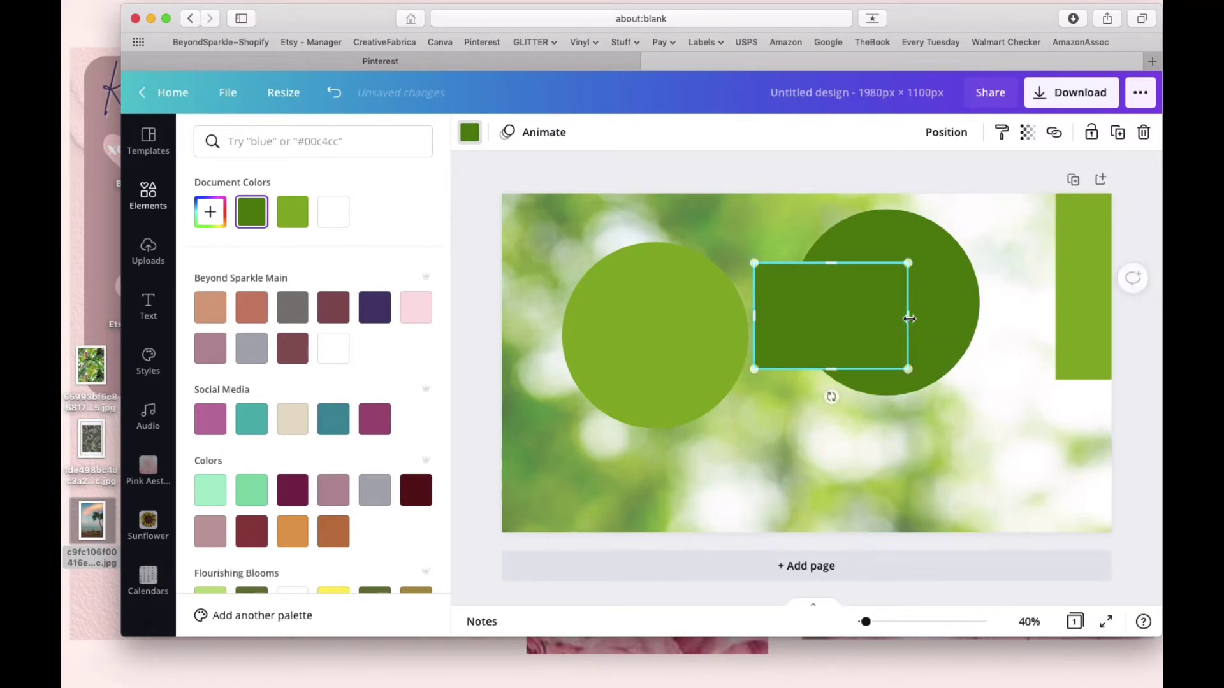
# Step: Shrink the medium green circle to about 495 x 495 px and place it in the lower left half of the page
pyautogui.click(652, 325)
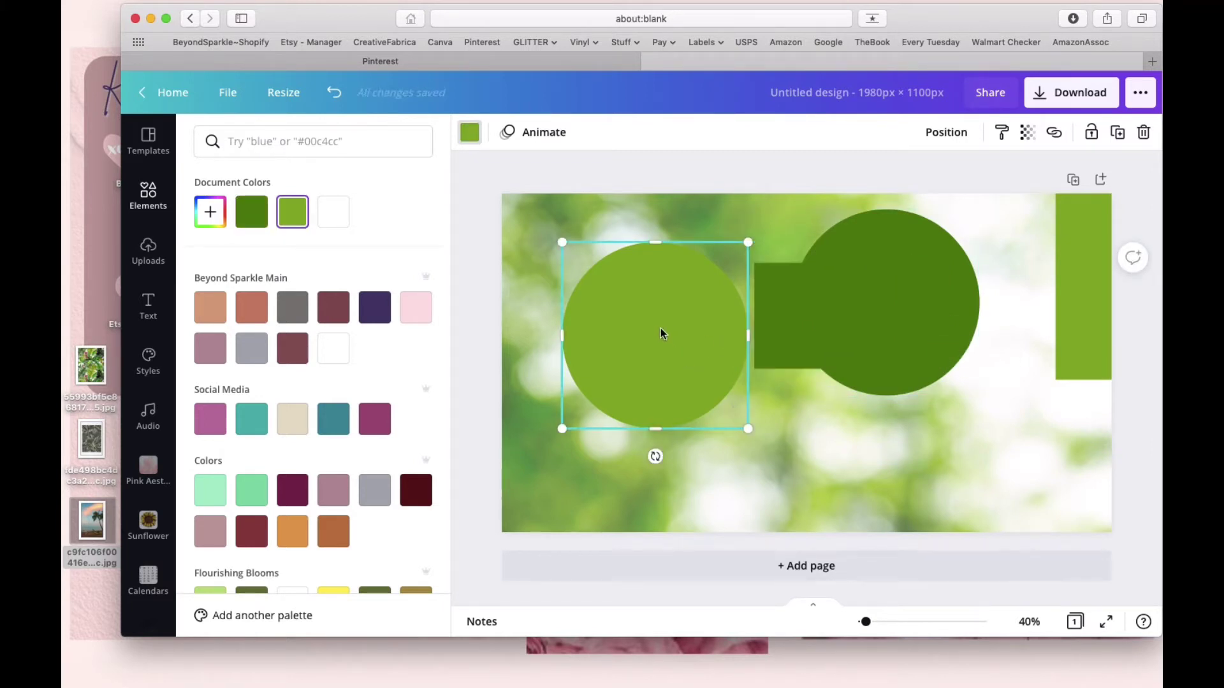
pyautogui.moveTo(660, 335); pyautogui.dragTo(666, 431)
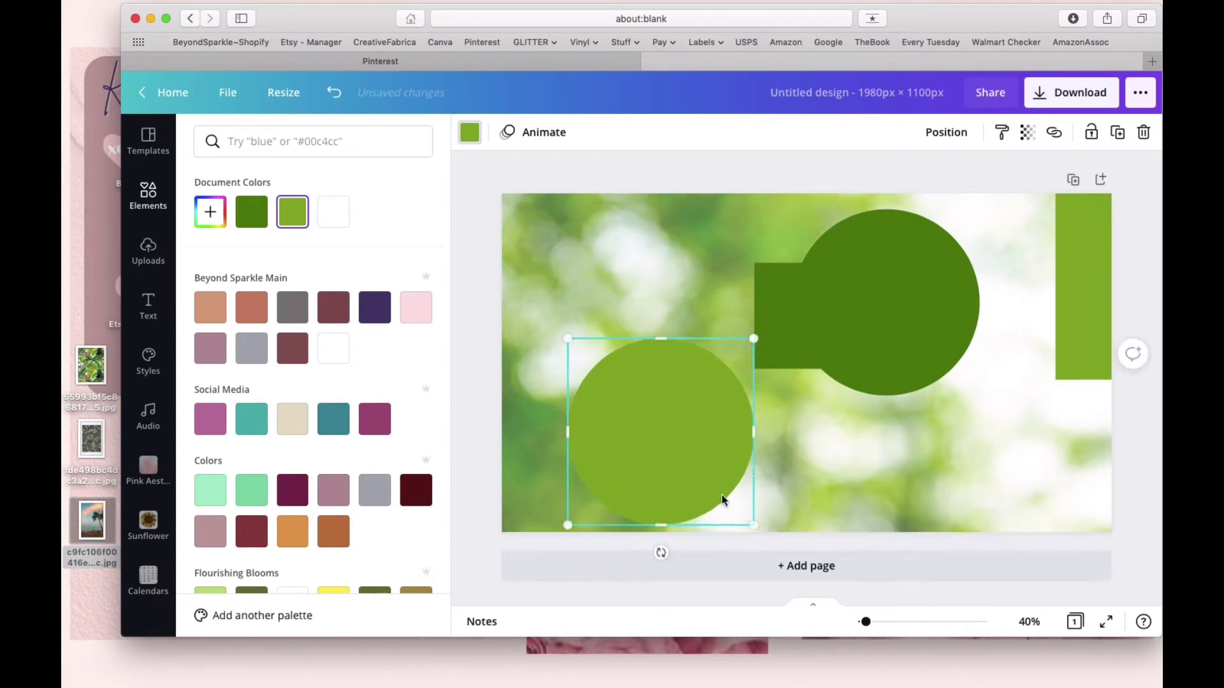
pyautogui.moveTo(754, 521); pyautogui.dragTo(718, 487)
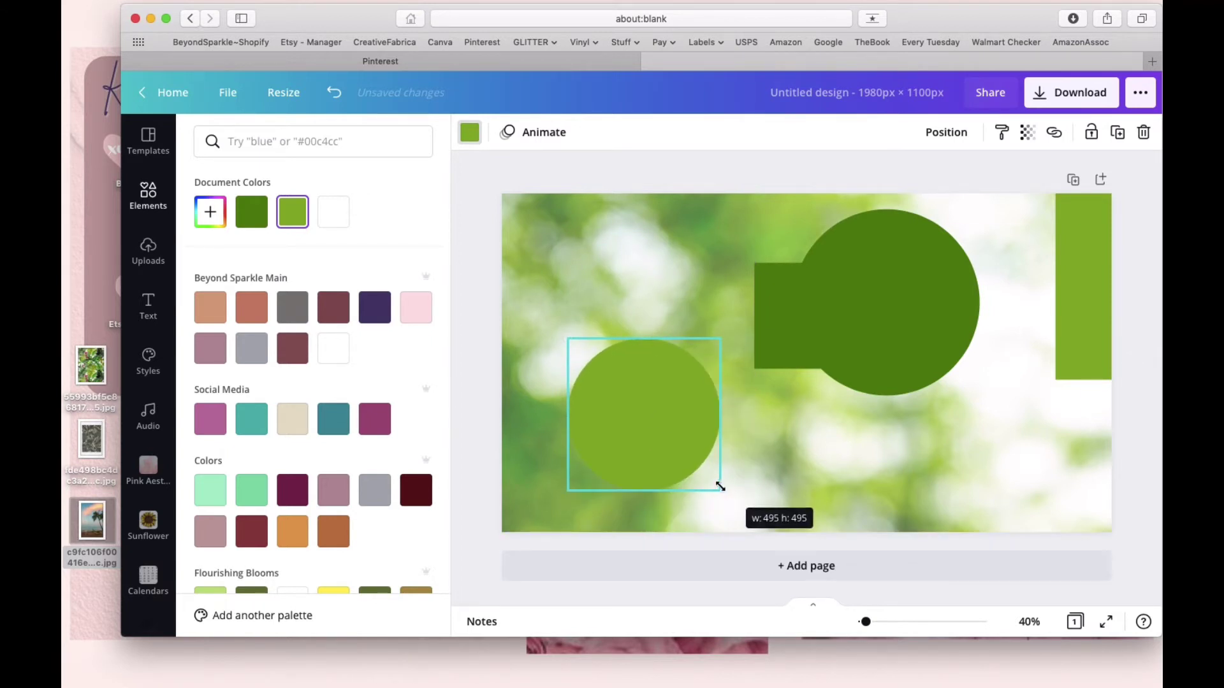
pyautogui.moveTo(658, 445); pyautogui.dragTo(686, 461)
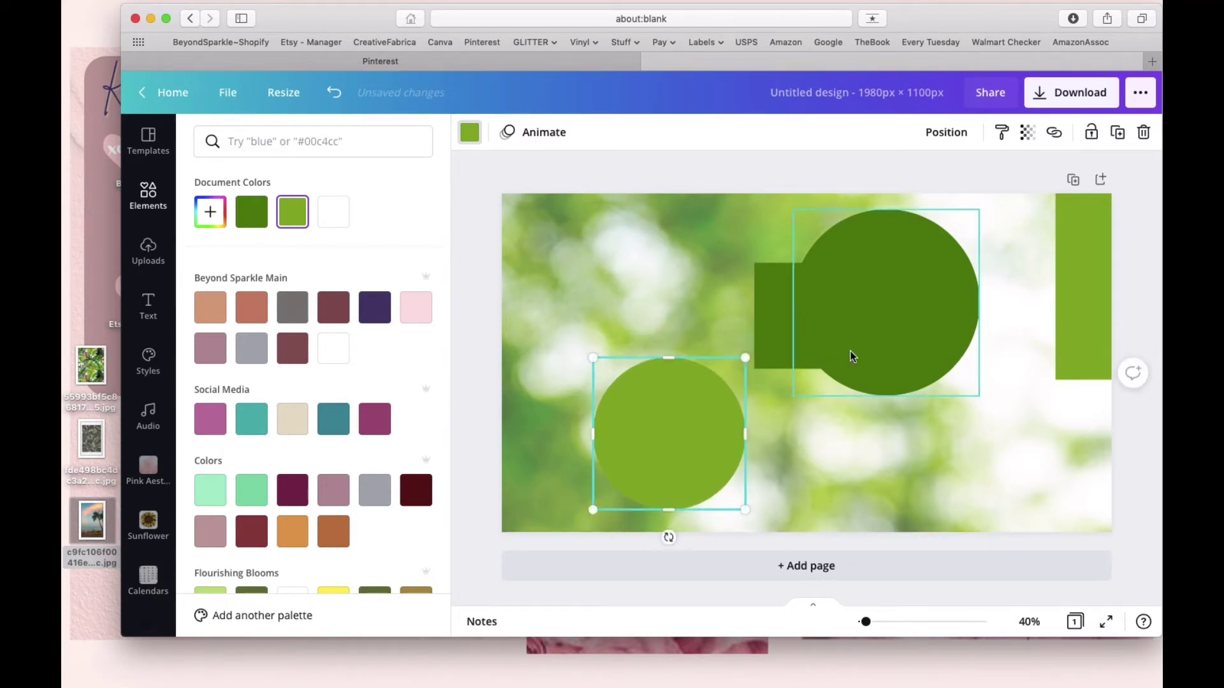
# Step: Stretch the dark green circle into a vertical oval about 605 x 851 px and move the dark green rectangle above the medium green circle
pyautogui.click(878, 370)
pyautogui.moveTo(891, 407); pyautogui.dragTo(892, 473)
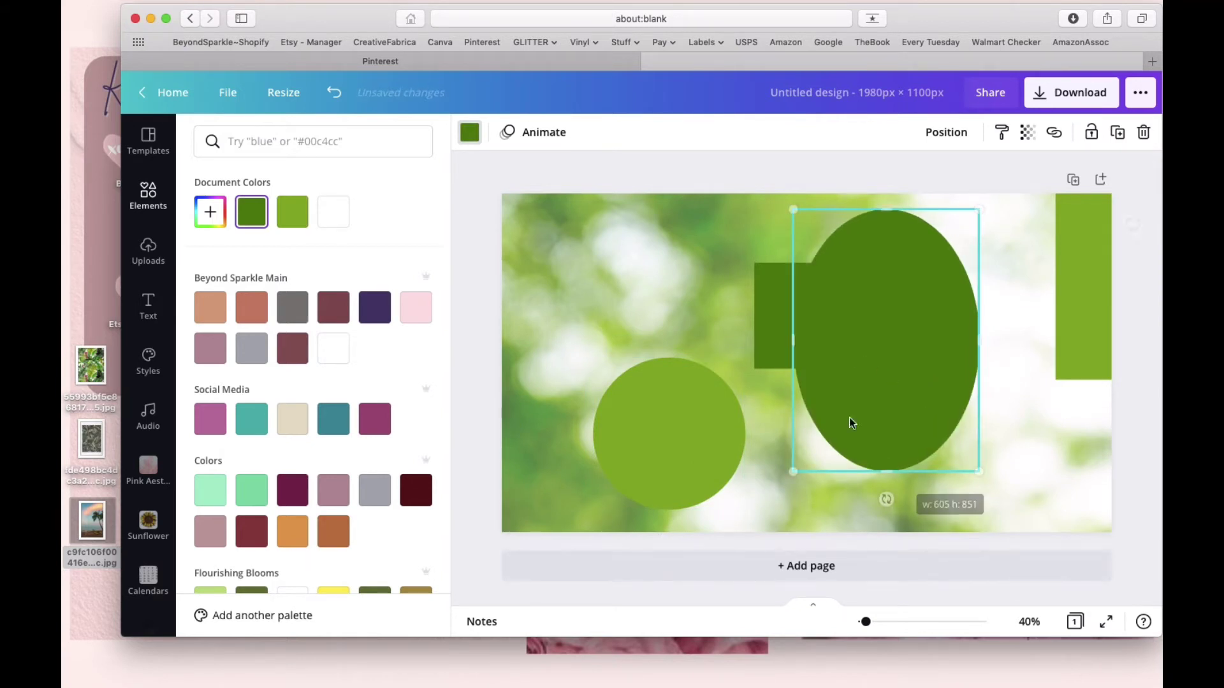
pyautogui.click(779, 312)
pyautogui.moveTo(779, 312); pyautogui.dragTo(612, 265)
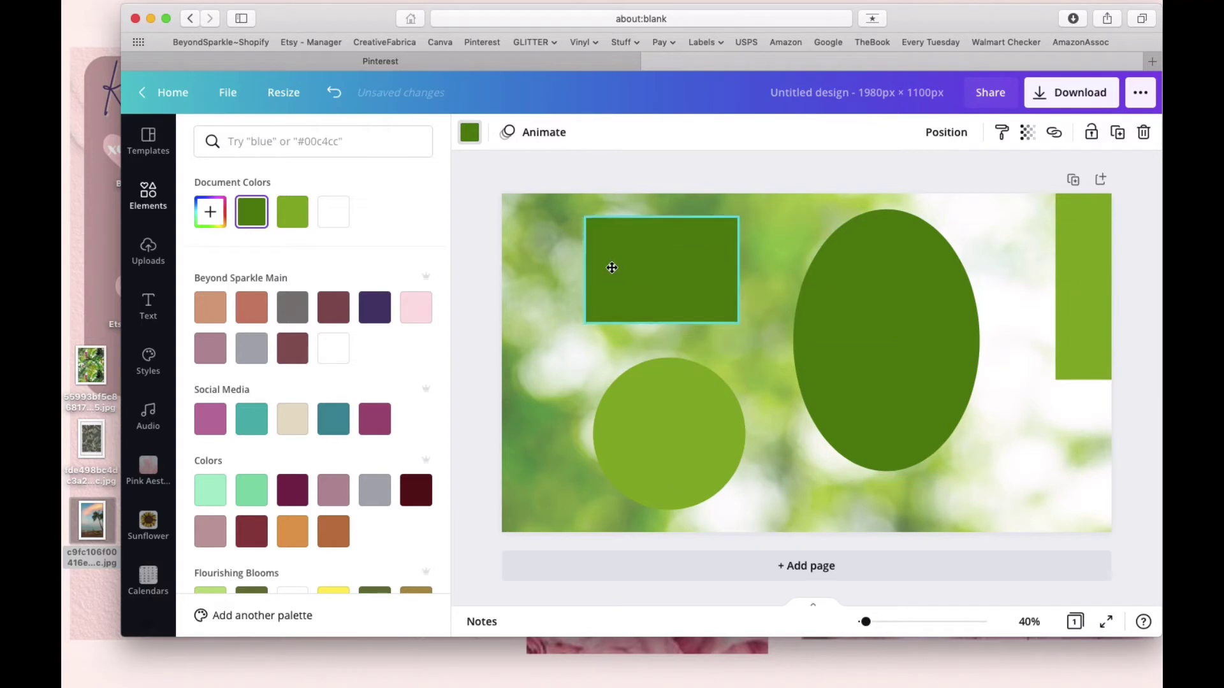
# Step: Move the dark green oval down near the page's lower edge and shift the rectangle and medium green circle slightly right
pyautogui.click(865, 374)
pyautogui.moveTo(866, 374); pyautogui.dragTo(866, 414)
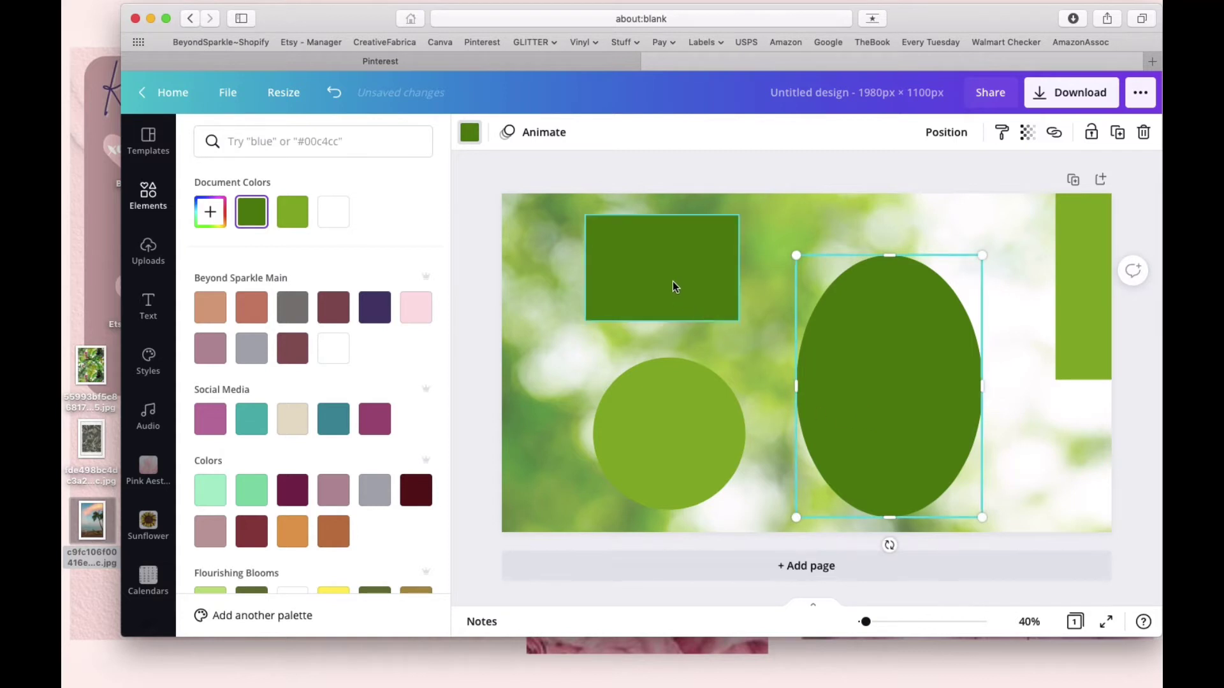
pyautogui.moveTo(672, 281); pyautogui.dragTo(694, 281)
pyautogui.click(667, 465)
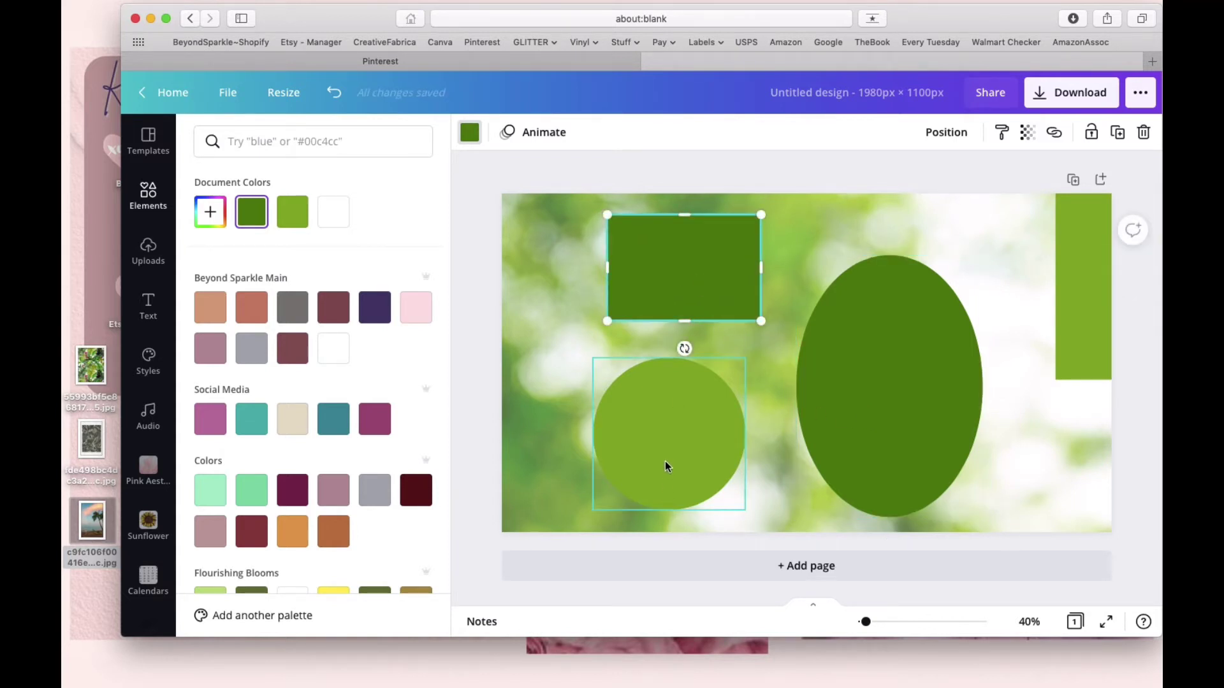
pyautogui.moveTo(690, 459); pyautogui.dragTo(724, 465)
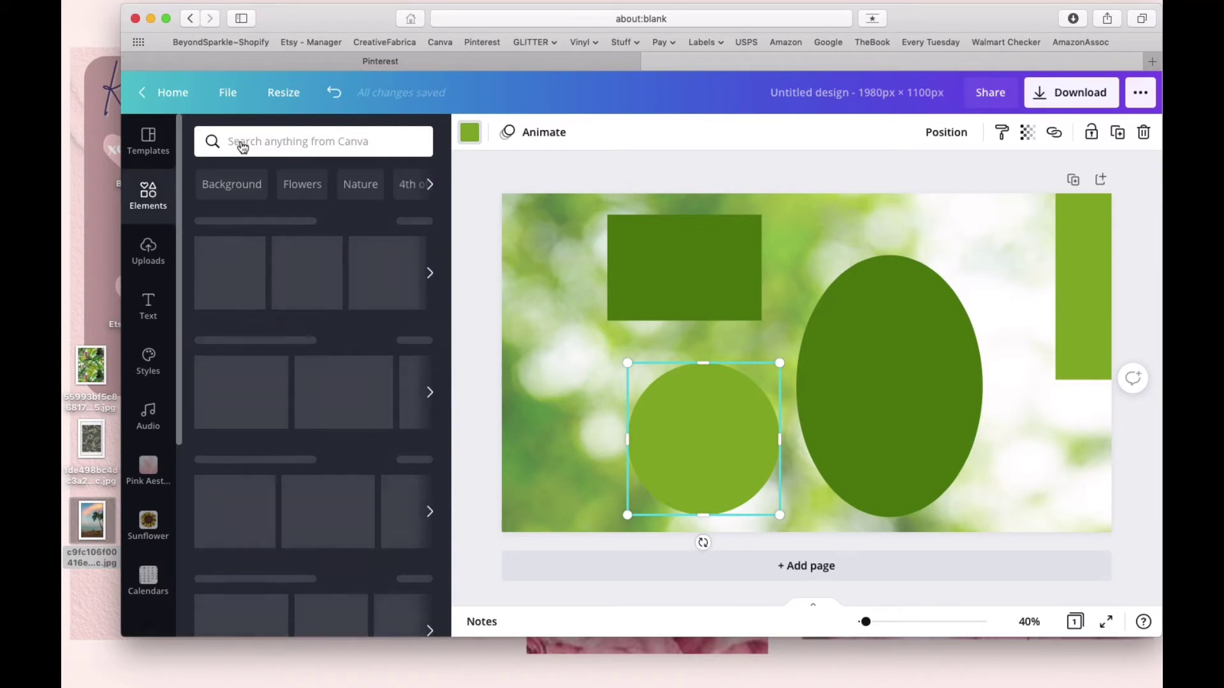
# Step: Search the elements for monstera and add the bright green watercolor monstera leaf graphic to the page
pyautogui.click(241, 141)
pyautogui.write('mons')
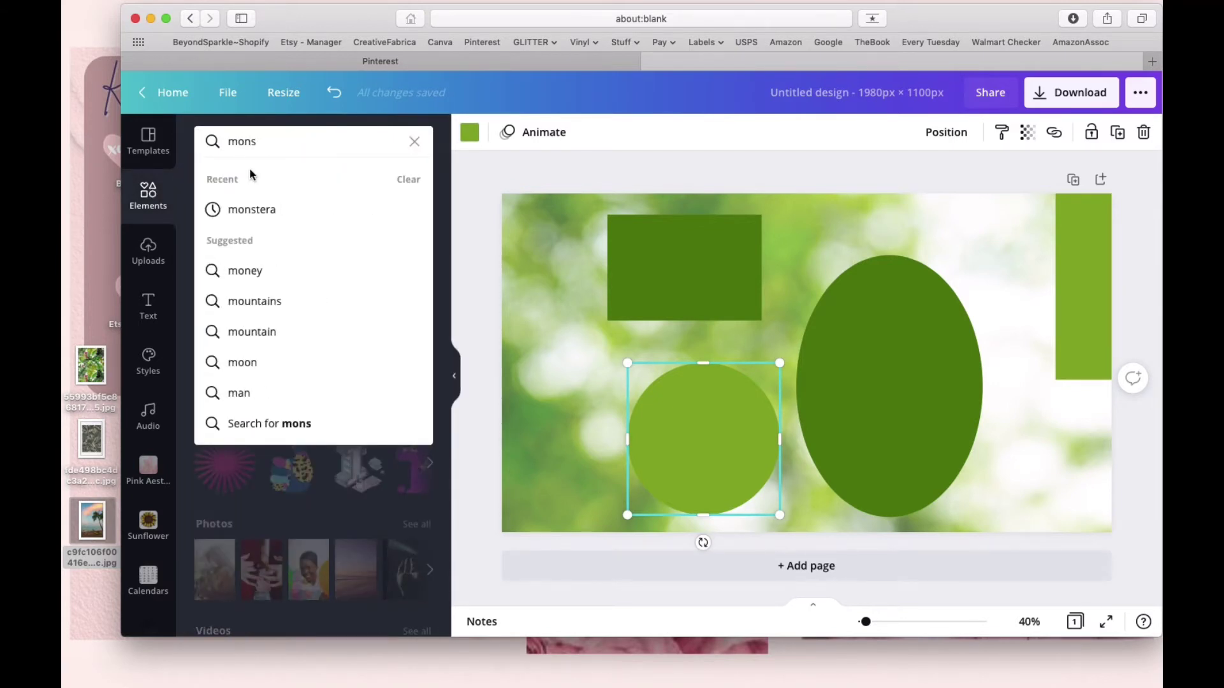
pyautogui.click(250, 219)
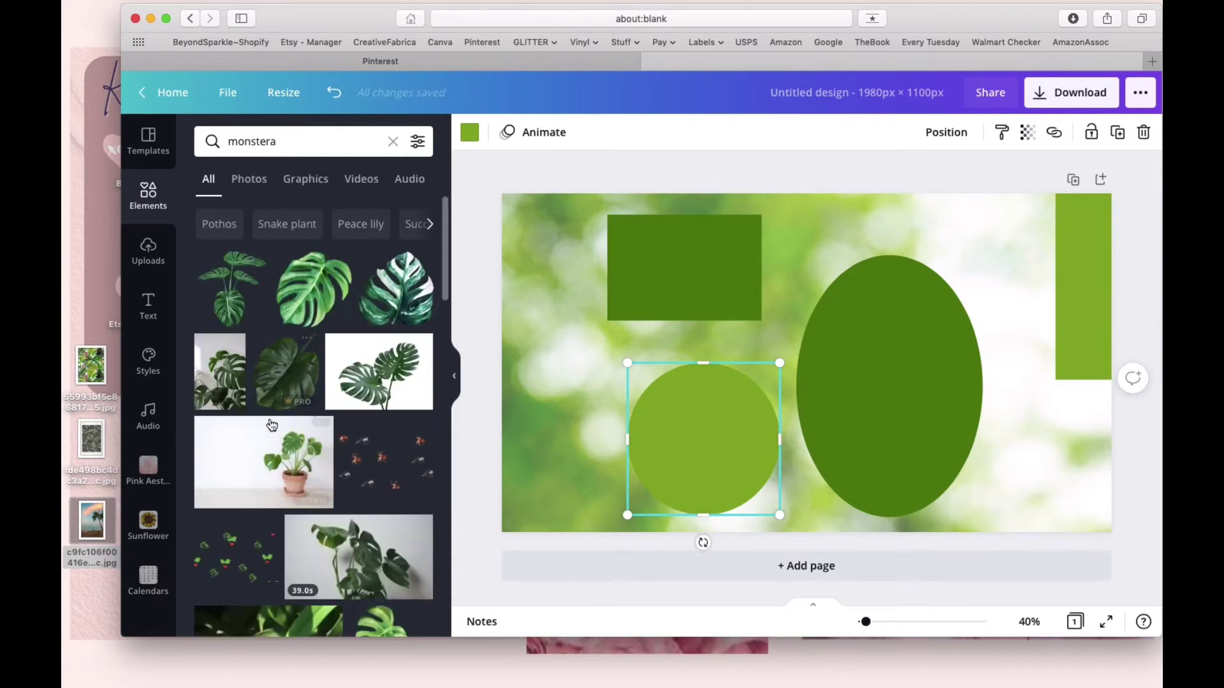
pyautogui.scroll(-5, 287, 414)
pyautogui.scroll(-5, 268, 425)
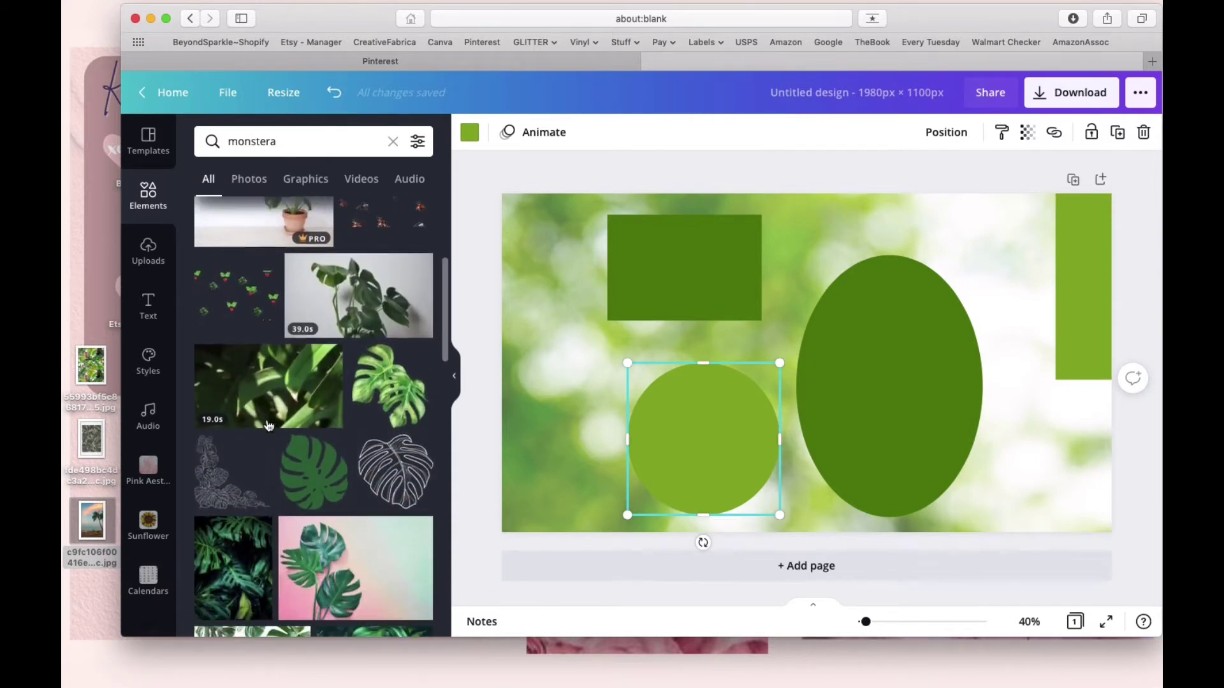
pyautogui.scroll(-4, 269, 426)
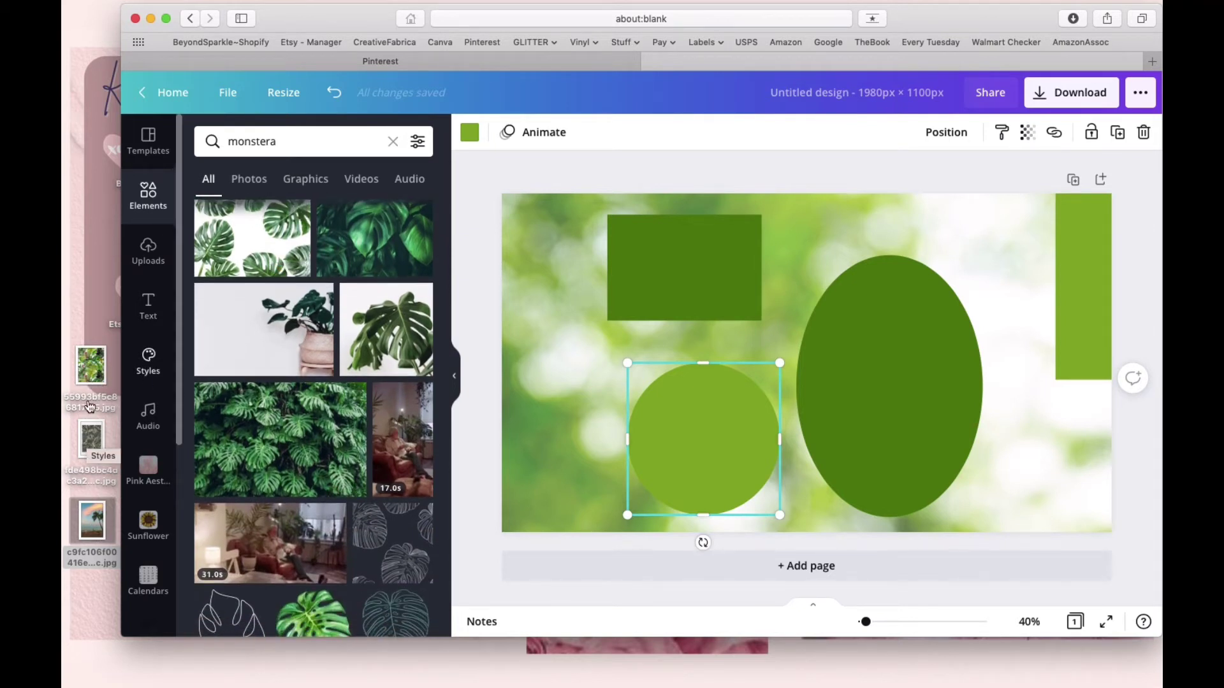
pyautogui.scroll(-4, 303, 414)
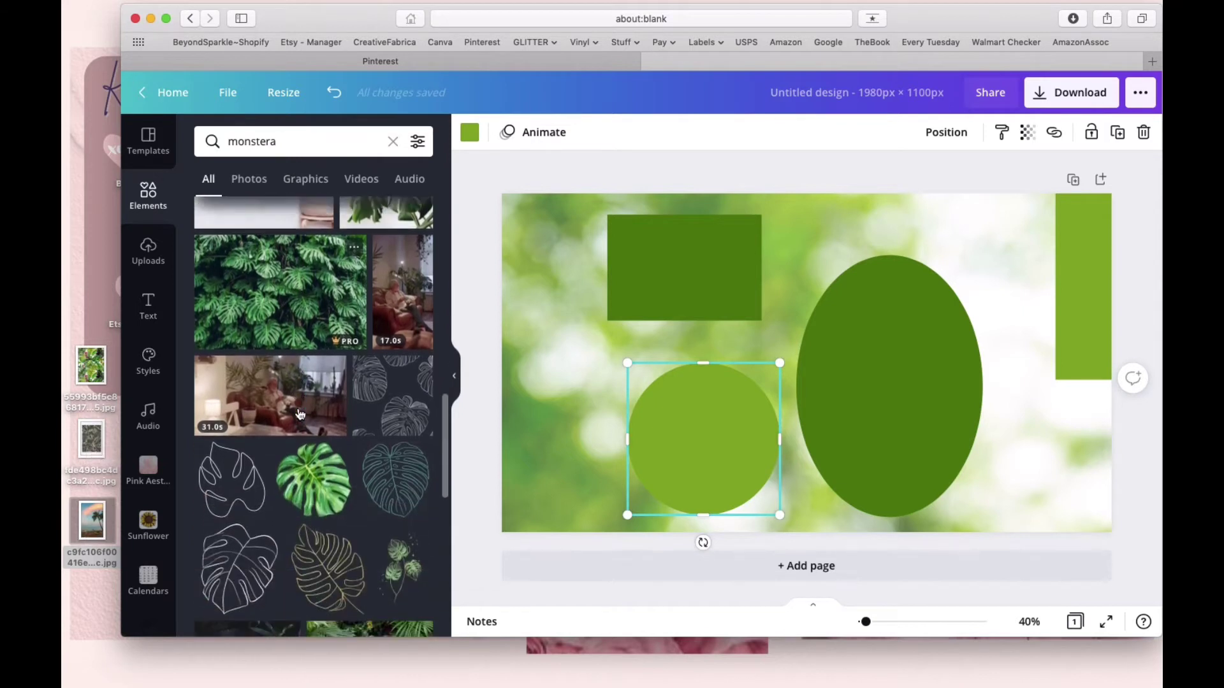
pyautogui.click(304, 415)
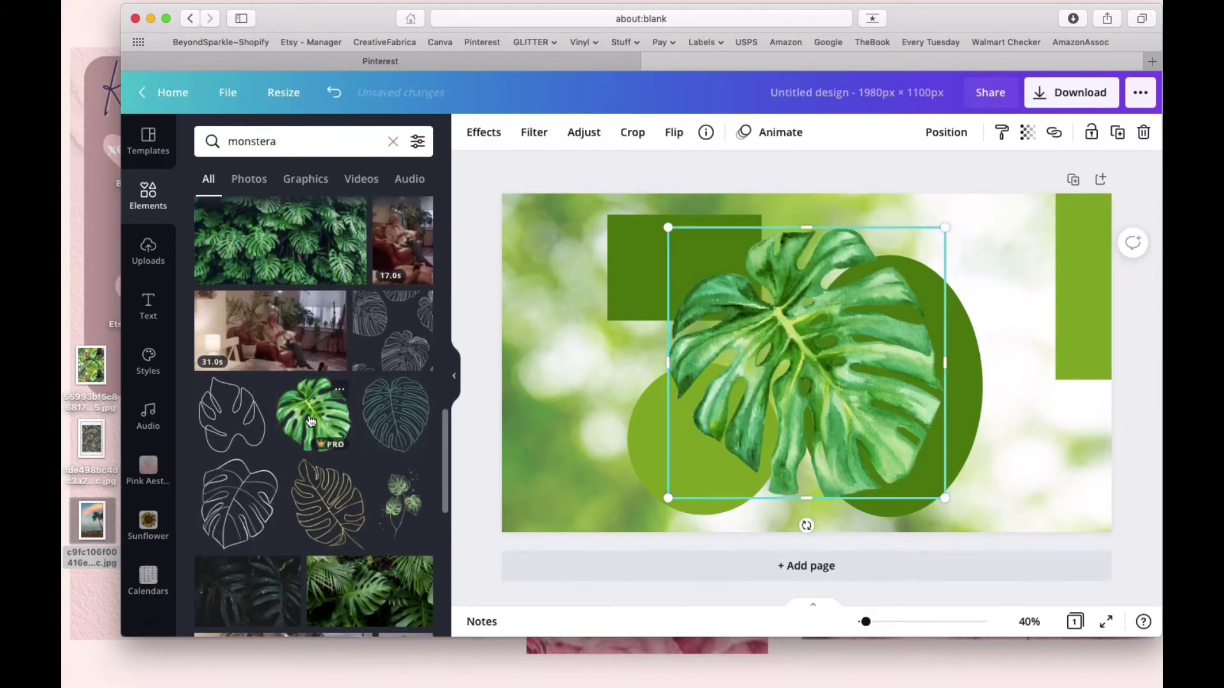
# Step: Shrink the monstera leaf into the page's top left corner and shift the dark green rectangle right to clear it
pyautogui.moveTo(814, 377); pyautogui.dragTo(699, 363)
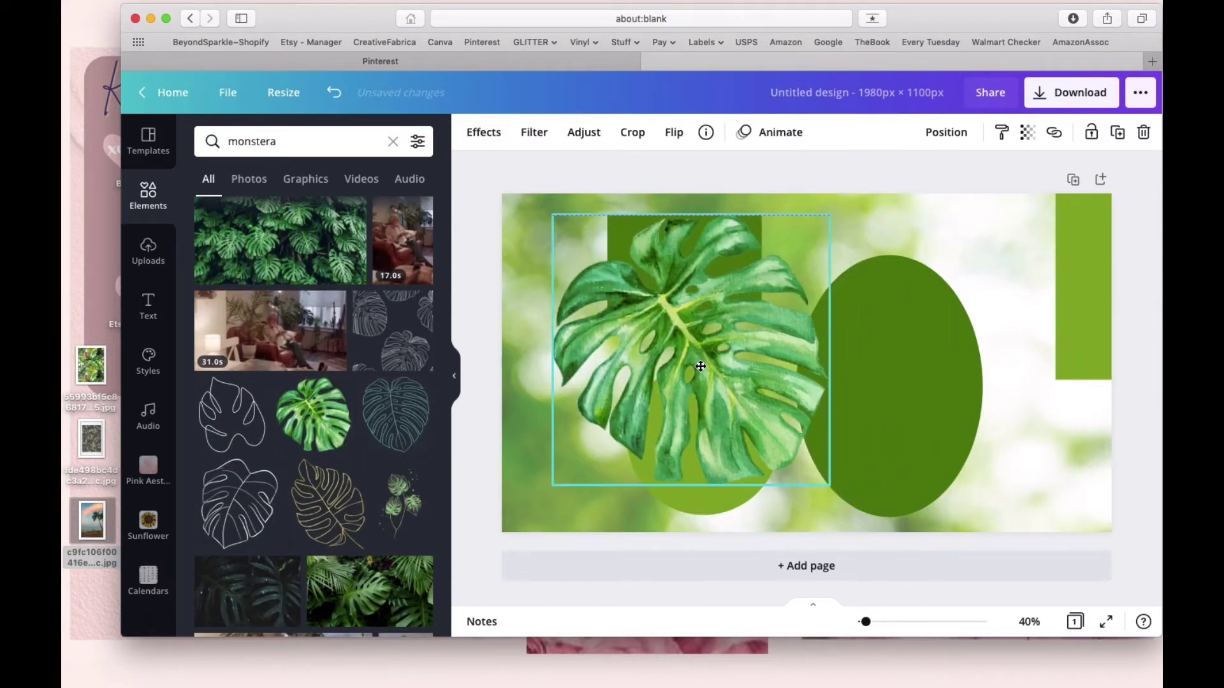
pyautogui.moveTo(831, 488); pyautogui.dragTo(672, 375)
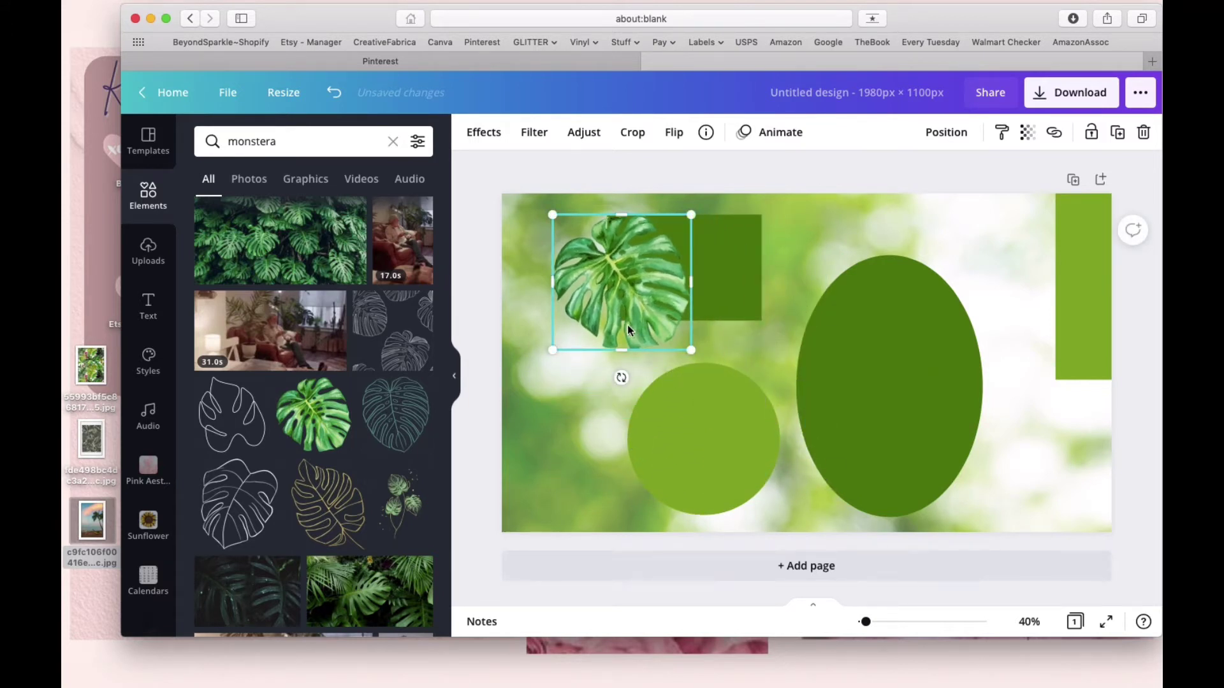
pyautogui.moveTo(627, 324); pyautogui.dragTo(590, 317)
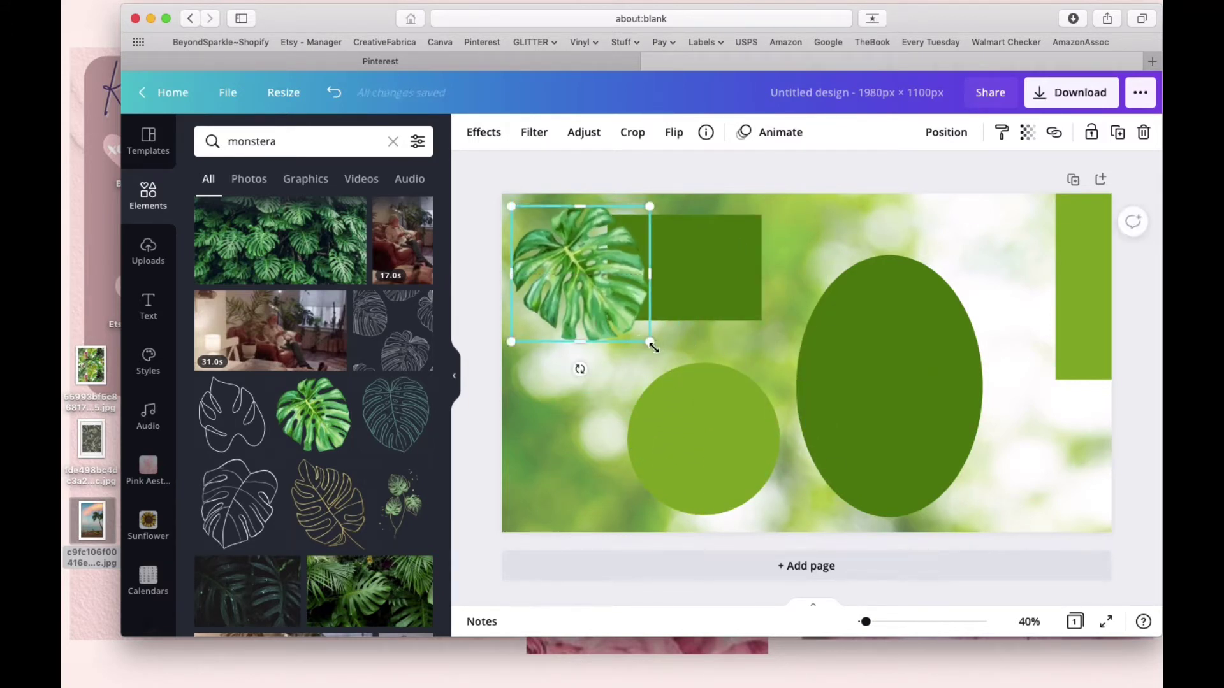
pyautogui.moveTo(653, 347); pyautogui.dragTo(574, 283)
pyautogui.moveTo(662, 296); pyautogui.dragTo(695, 298)
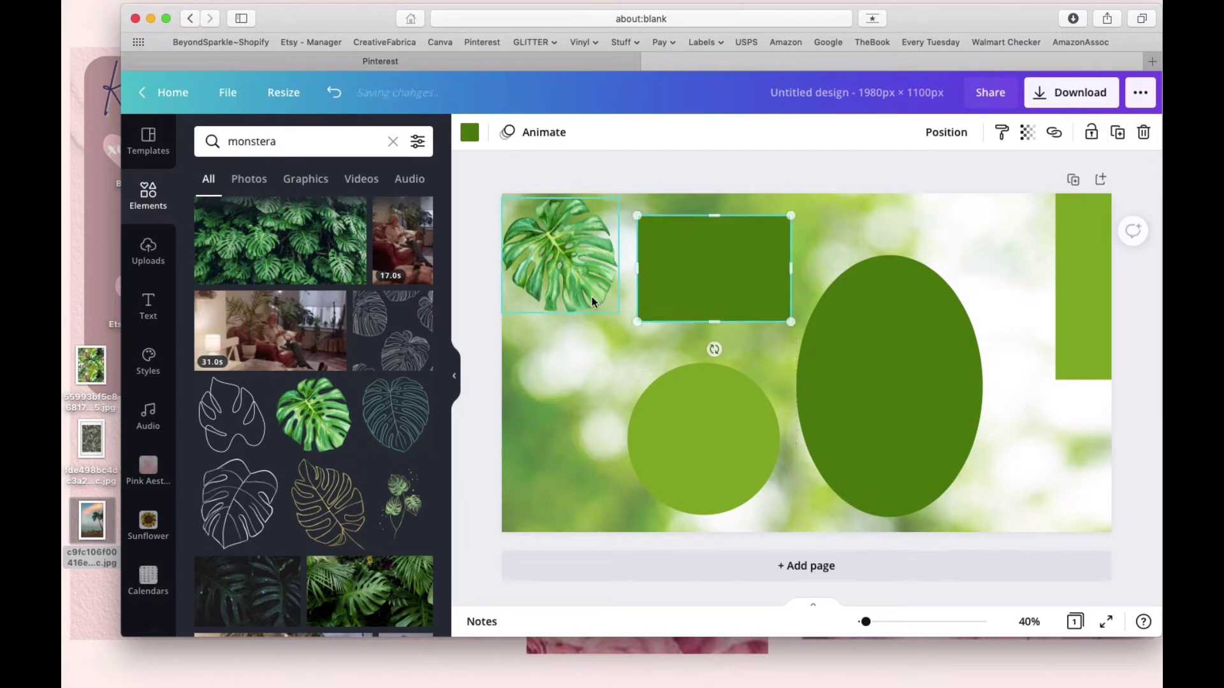
# Step: Reduce the leaf slightly and place a duplicate directly below it in the page's bottom left corner
pyautogui.click(572, 285)
pyautogui.moveTo(572, 284); pyautogui.dragTo(615, 310)
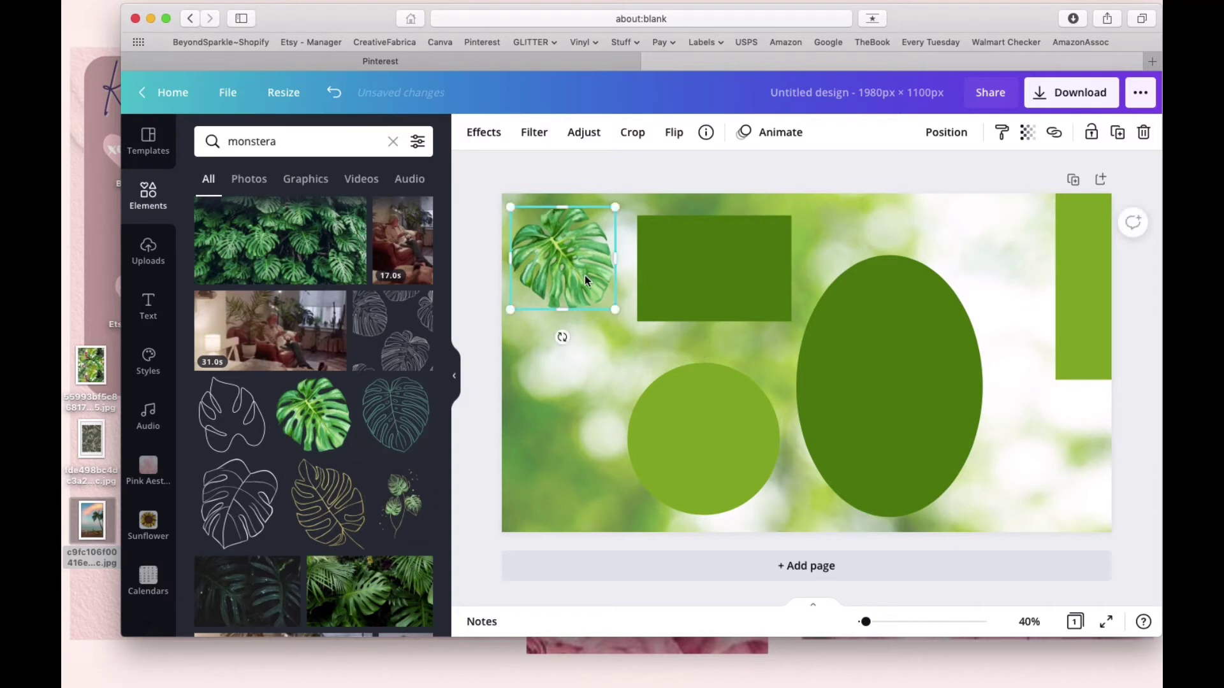
pyautogui.press('super+d')
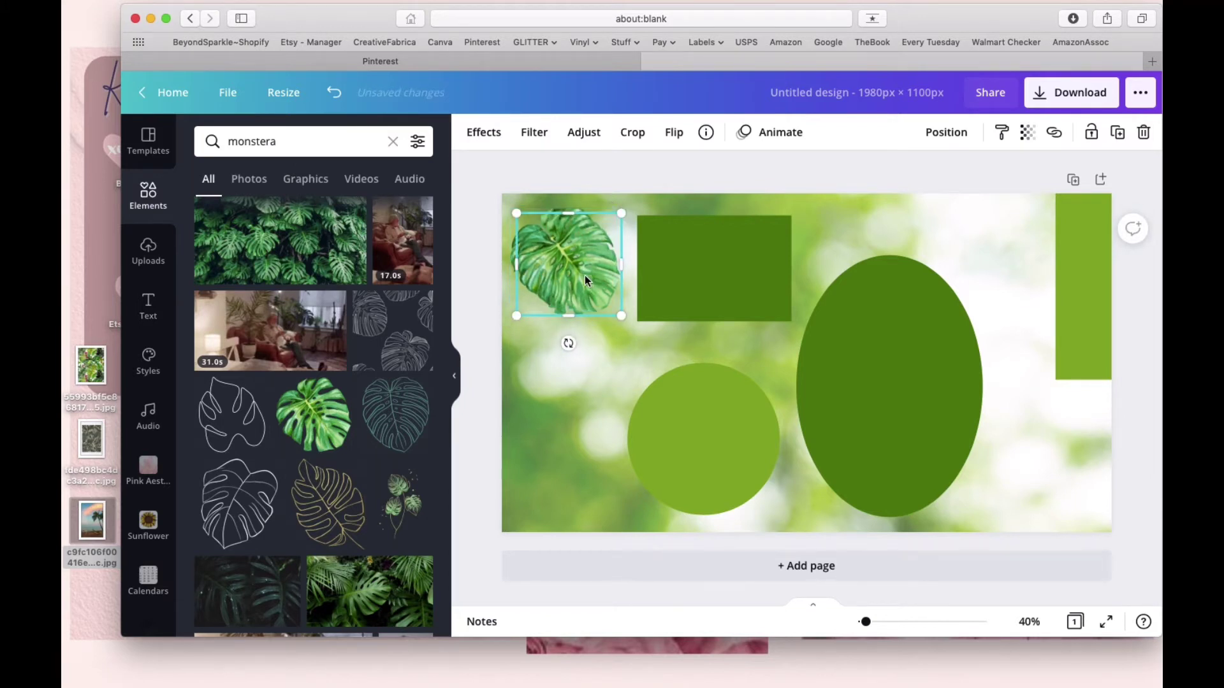
pyautogui.moveTo(586, 280); pyautogui.dragTo(574, 487)
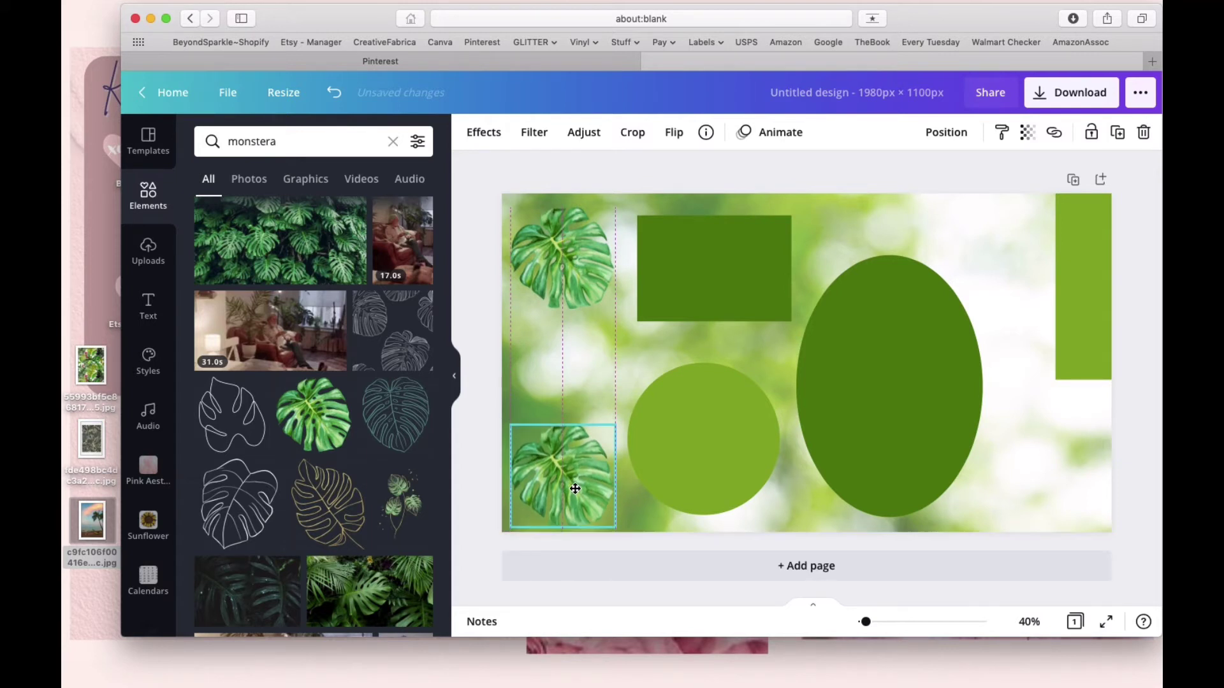
# Step: Move the upper monstera leaf up close to the page's top edge, keeping it aligned with the lower leaf
pyautogui.click(565, 254)
pyautogui.moveTo(565, 255); pyautogui.dragTo(566, 248)
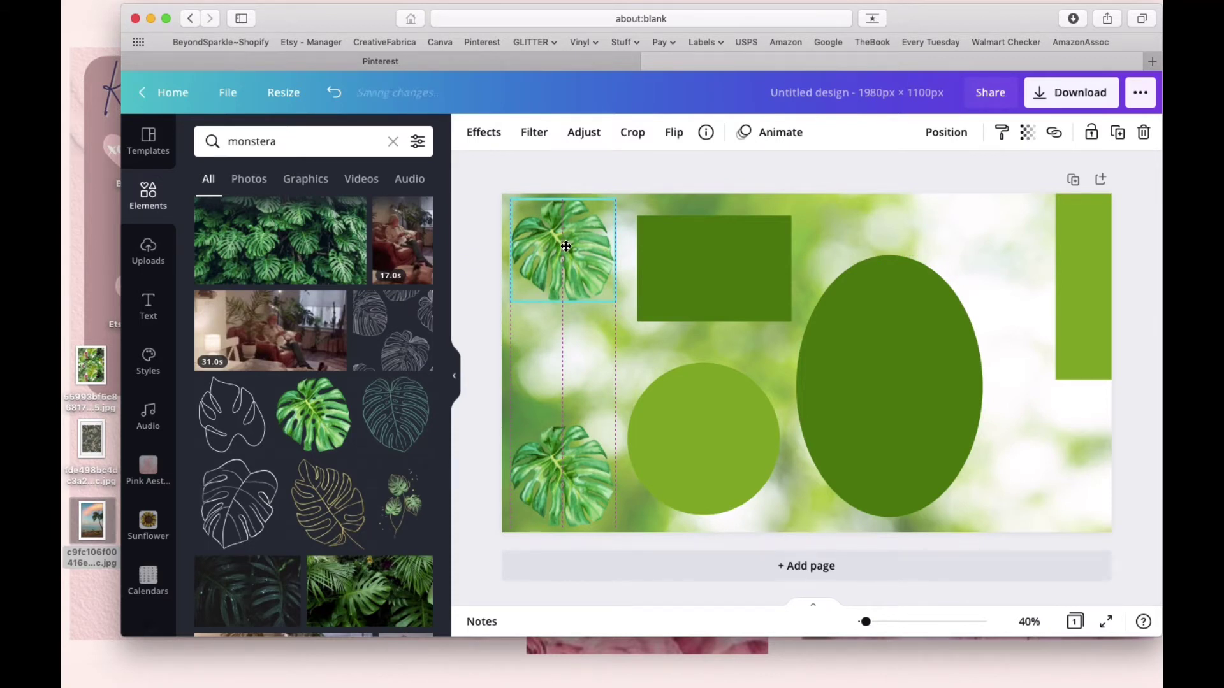
pyautogui.moveTo(565, 245); pyautogui.dragTo(565, 245)
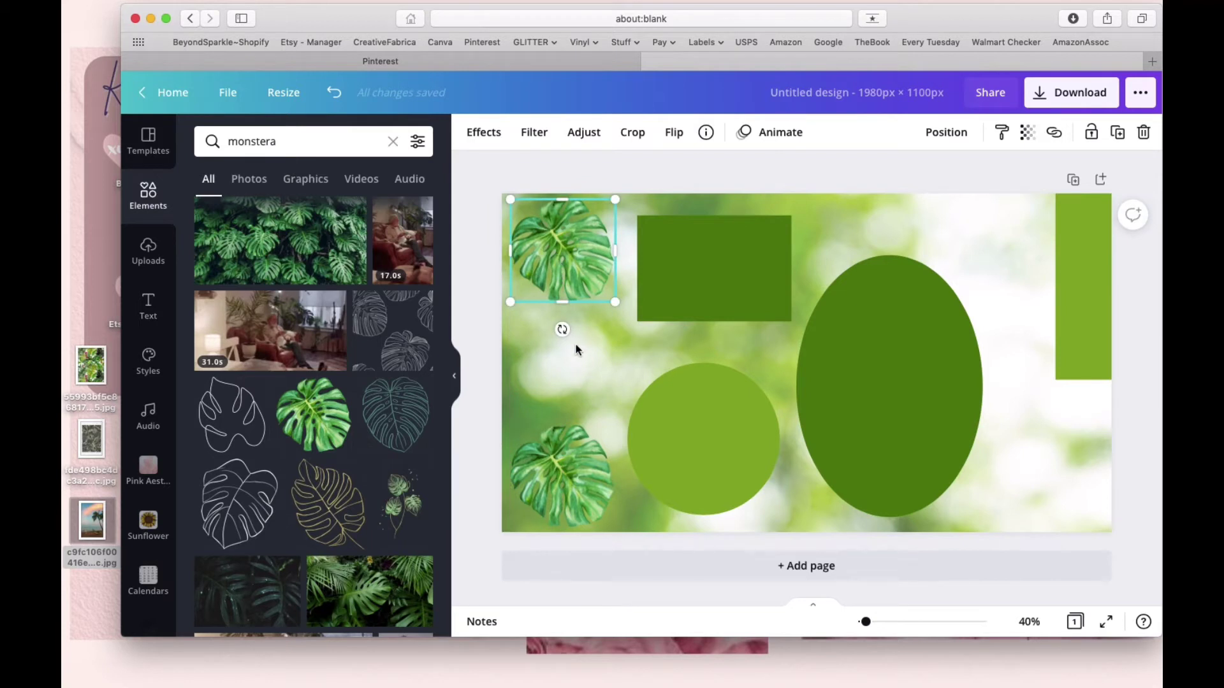
# Step: Duplicate the upper monstera leaf, flip the copy horizontally and place it midway between the two existing leaves
pyautogui.moveTo(570, 260); pyautogui.dragTo(602, 357)
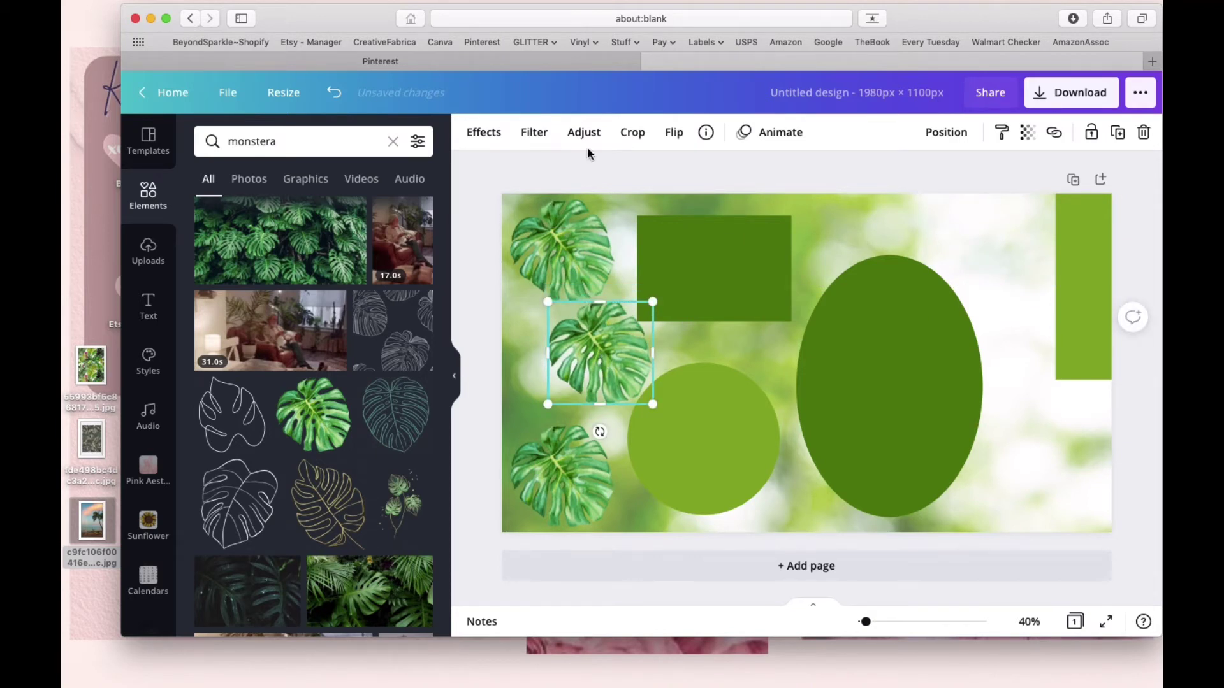
pyautogui.click(535, 132)
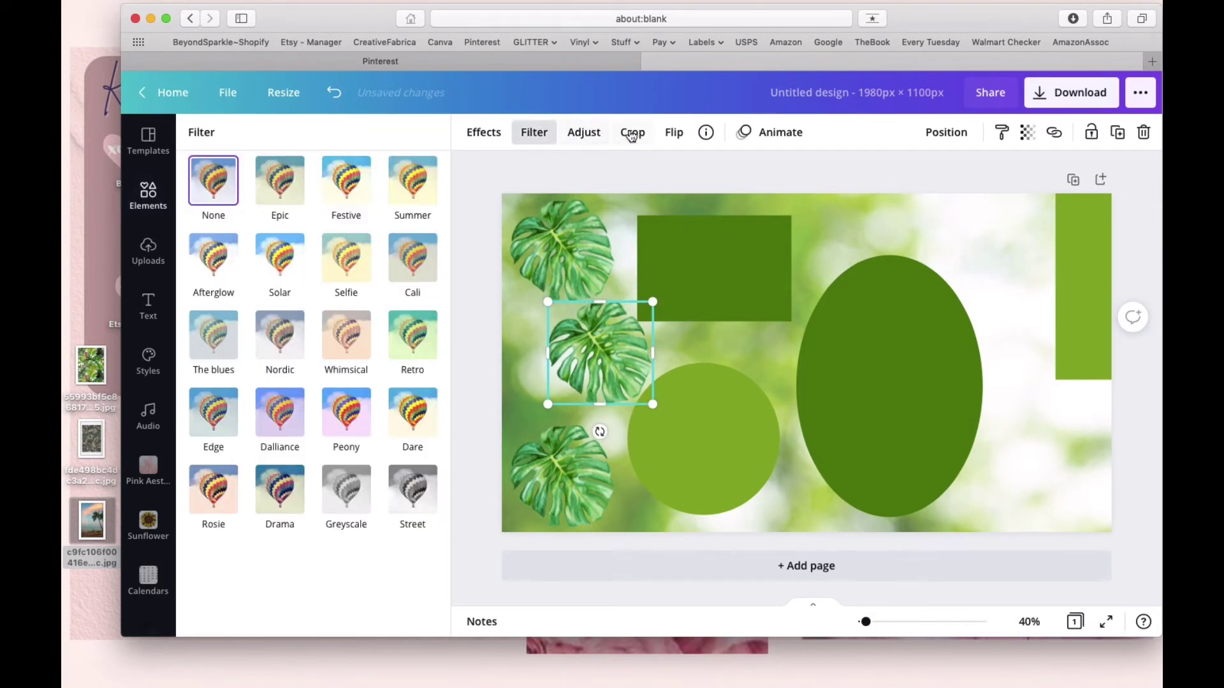
pyautogui.click(681, 134)
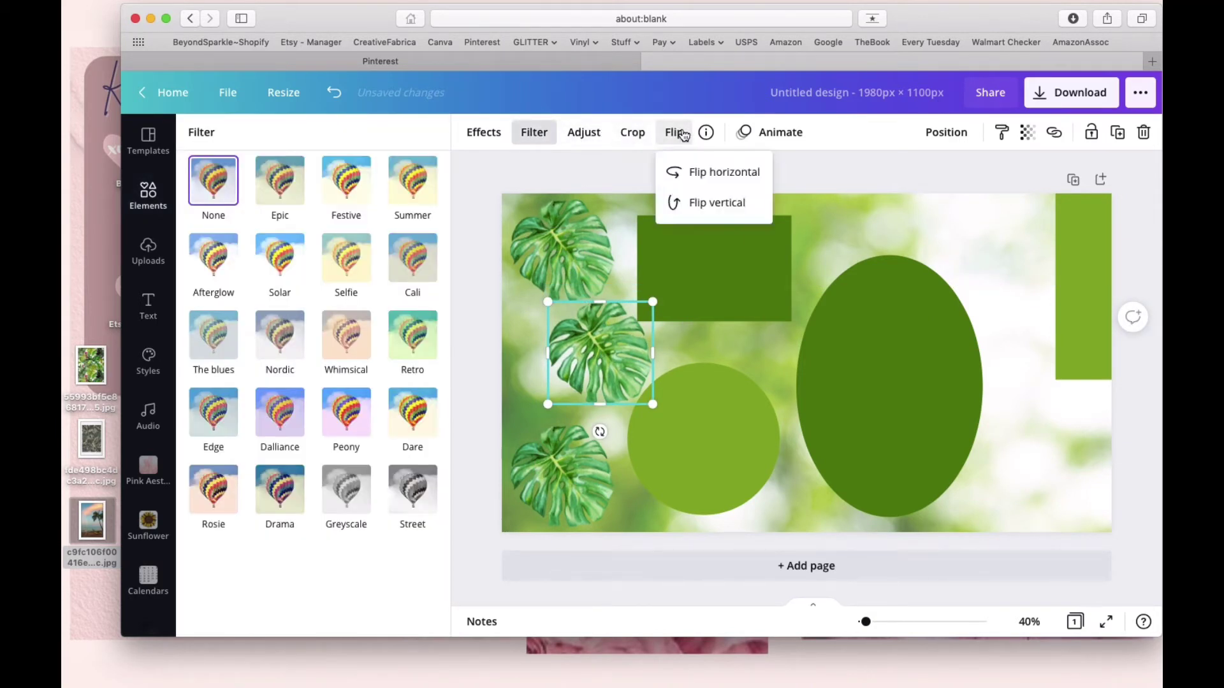
pyautogui.click(694, 183)
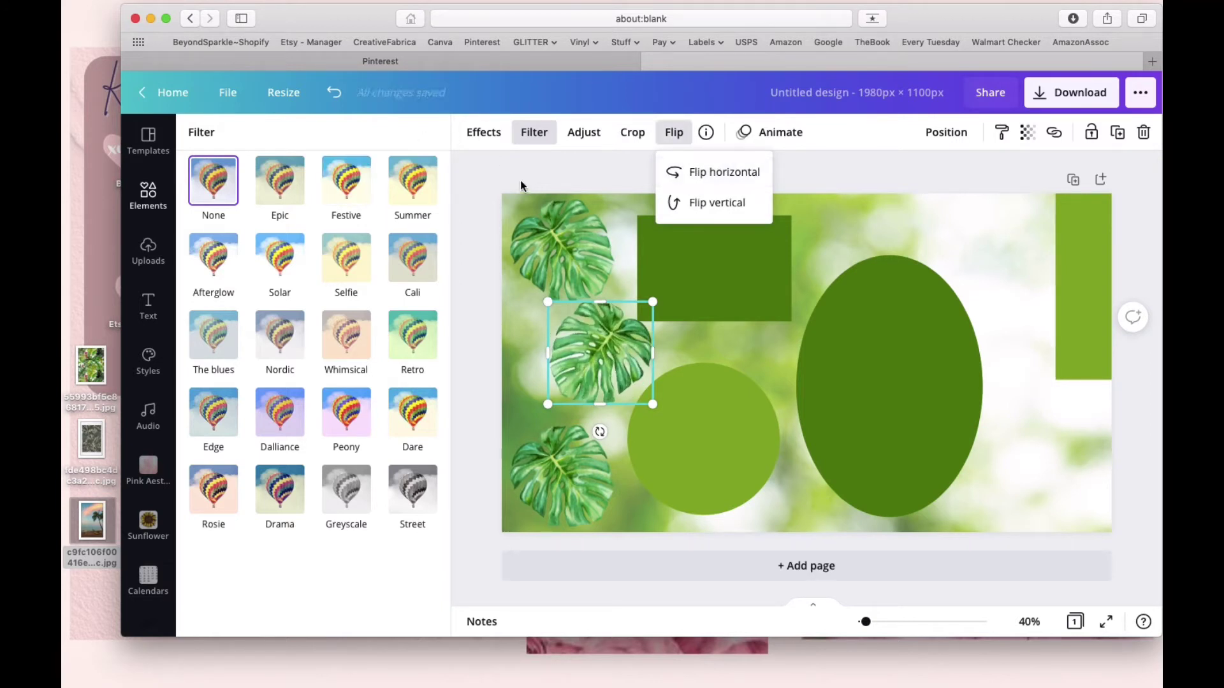
pyautogui.press('Escape')
pyautogui.press('Escape')
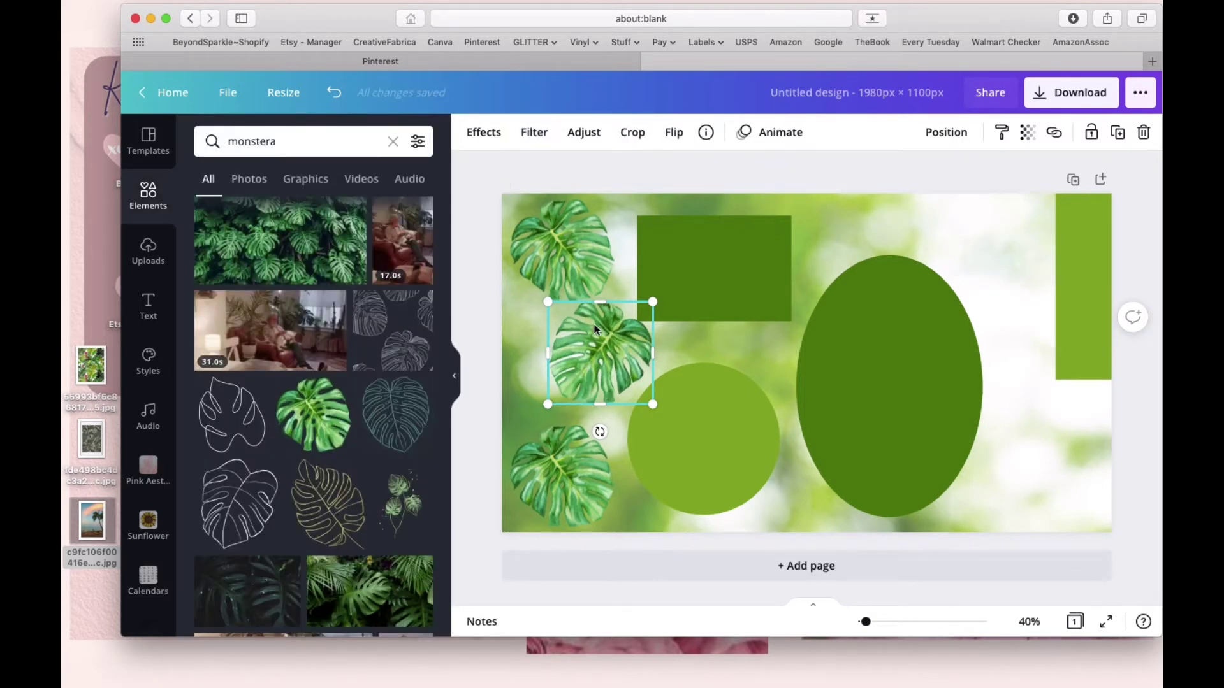
pyautogui.moveTo(607, 361); pyautogui.dragTo(573, 370)
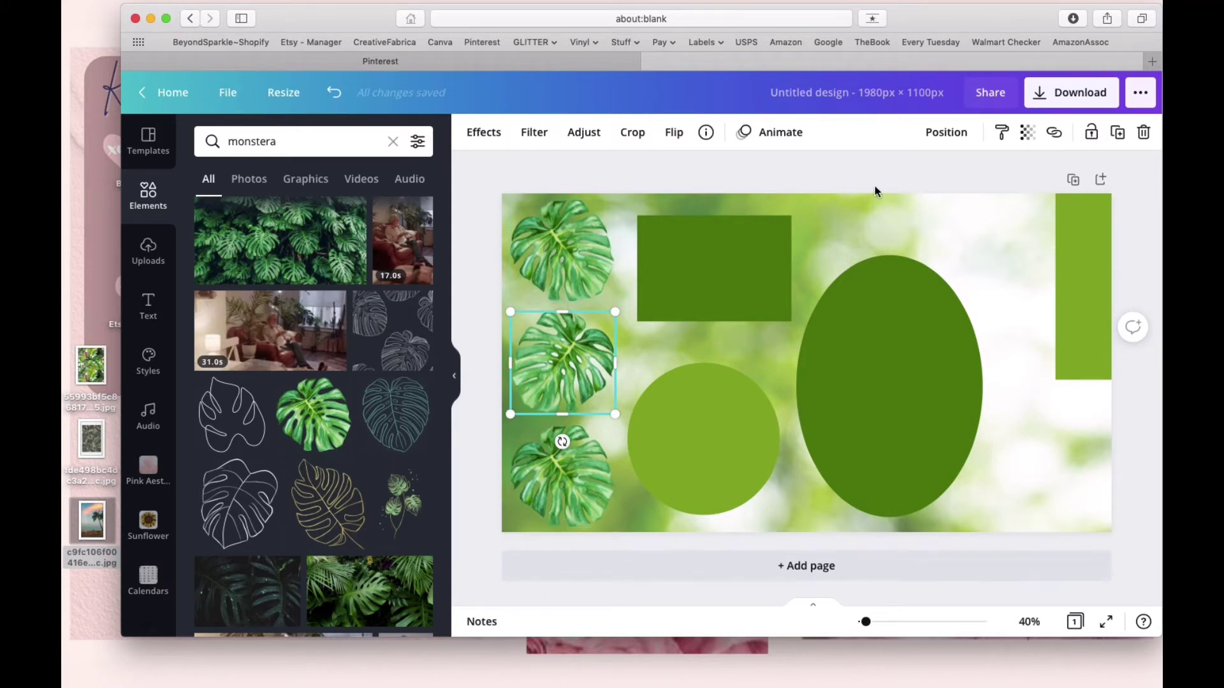
pyautogui.click(863, 213)
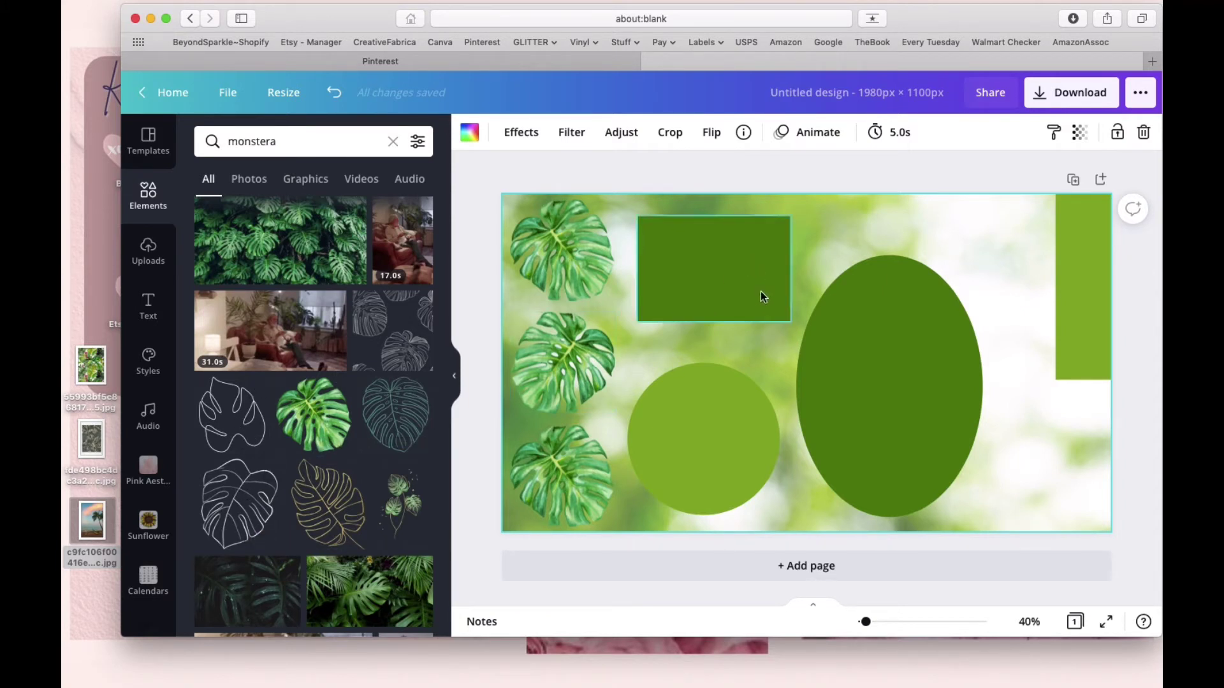
# Step: Enlarge the dark green rectangle downward and slightly to the right, to about 516 x 434 px
pyautogui.click(714, 301)
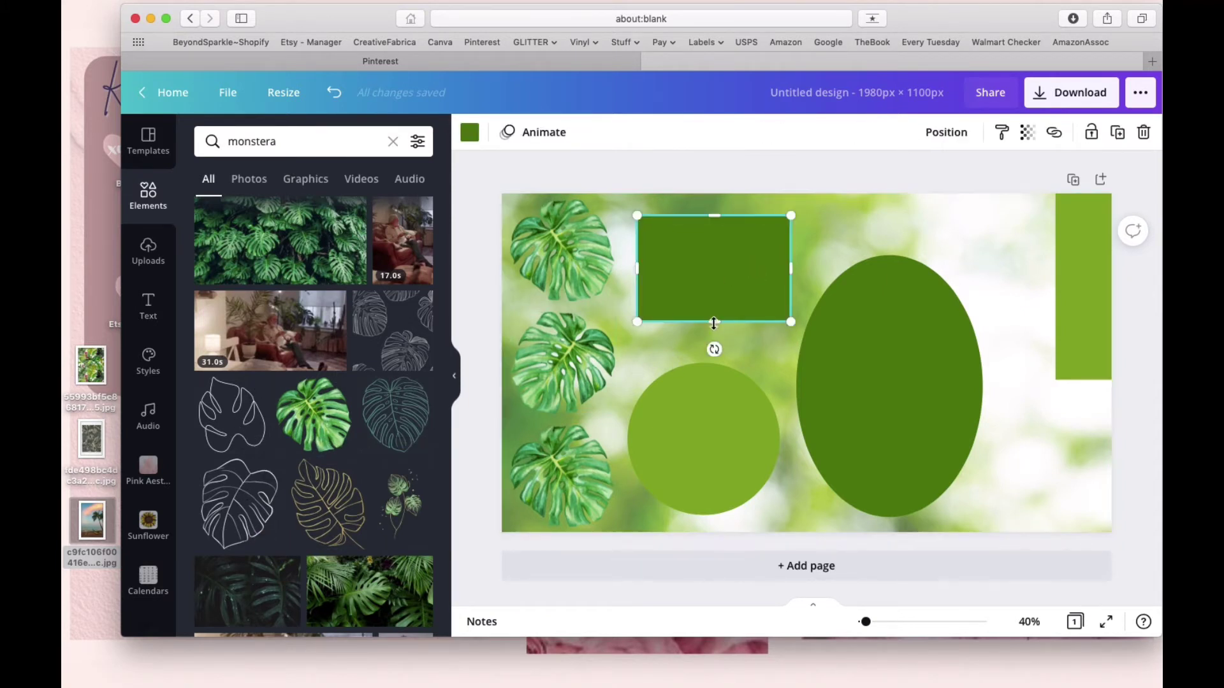
pyautogui.moveTo(714, 321); pyautogui.dragTo(715, 349)
pyautogui.moveTo(796, 286); pyautogui.dragTo(797, 281)
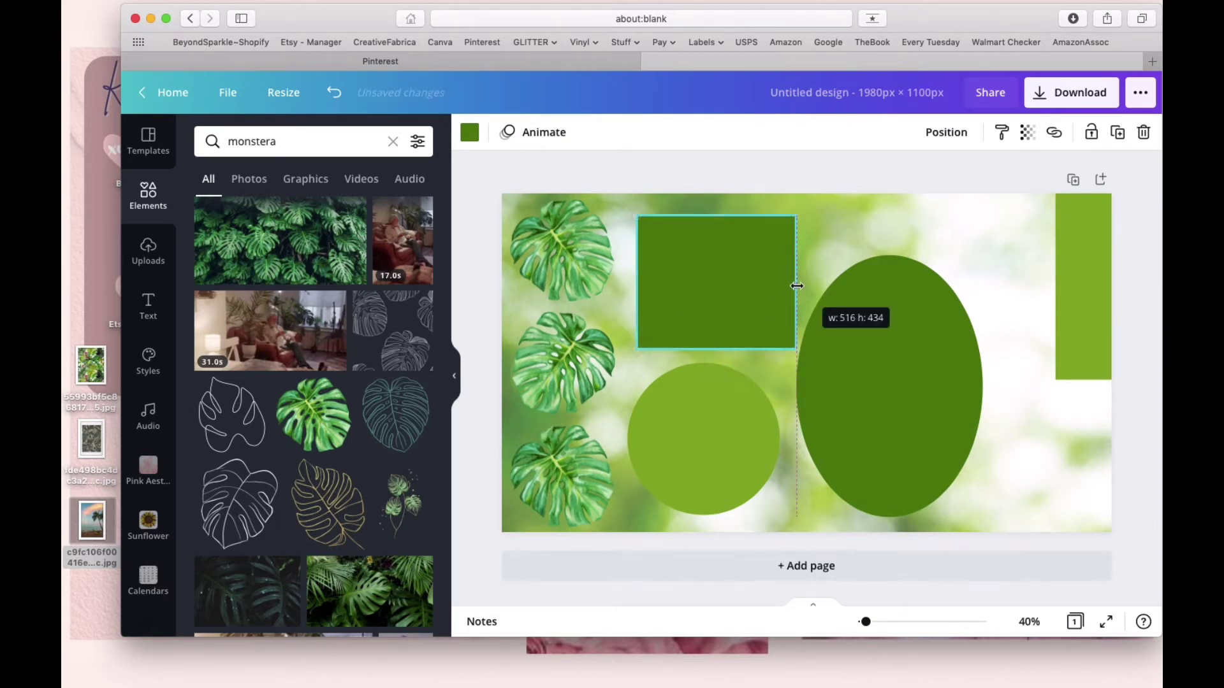
# Step: Move the dark green oval right and up, and shift the medium green circle to line up with the rectangle's left edge
pyautogui.click(894, 384)
pyautogui.moveTo(893, 385); pyautogui.dragTo(937, 365)
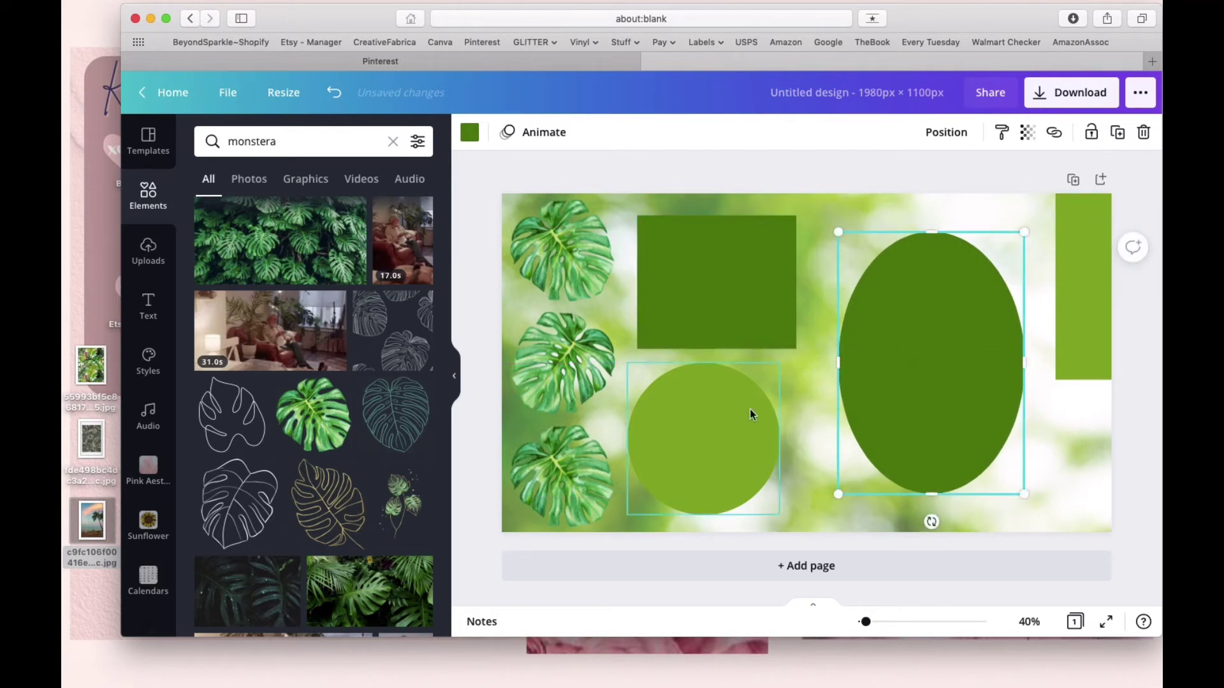
pyautogui.moveTo(685, 469)
pyautogui.mouseDown()
pyautogui.moveTo(694, 446)
pyautogui.moveTo(695, 464)
pyautogui.mouseUp()
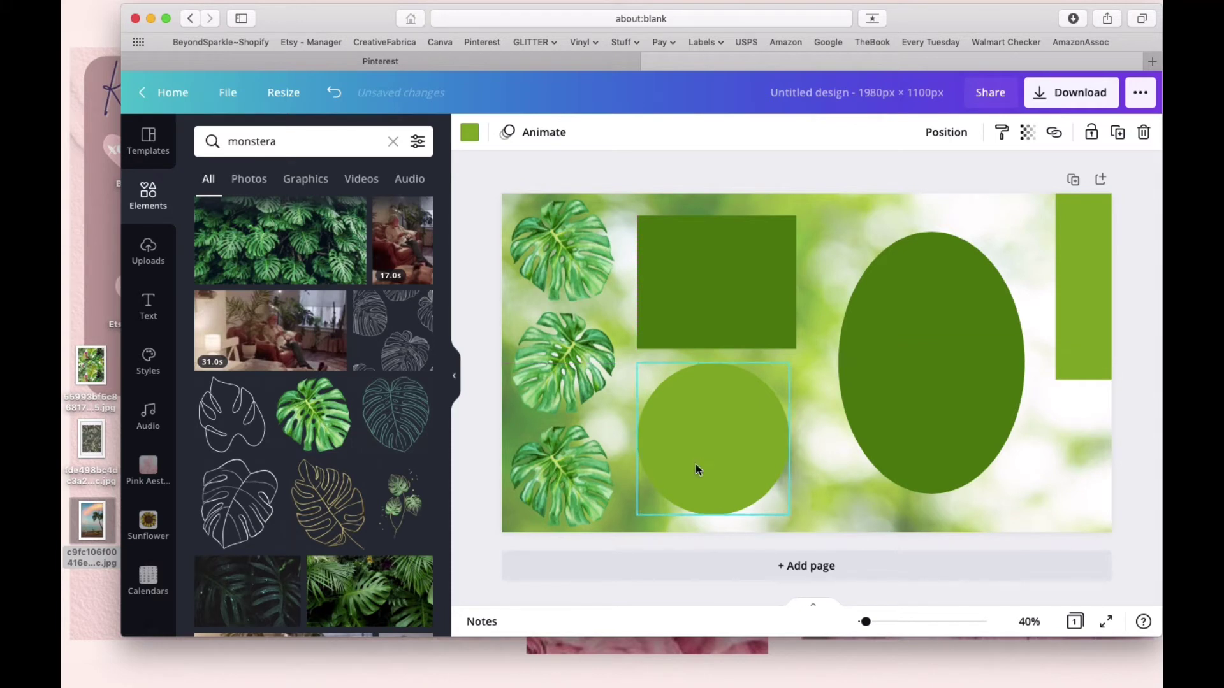
# Step: Widen the dark green rectangle to the right until it almost reaches the oval
pyautogui.click(735, 281)
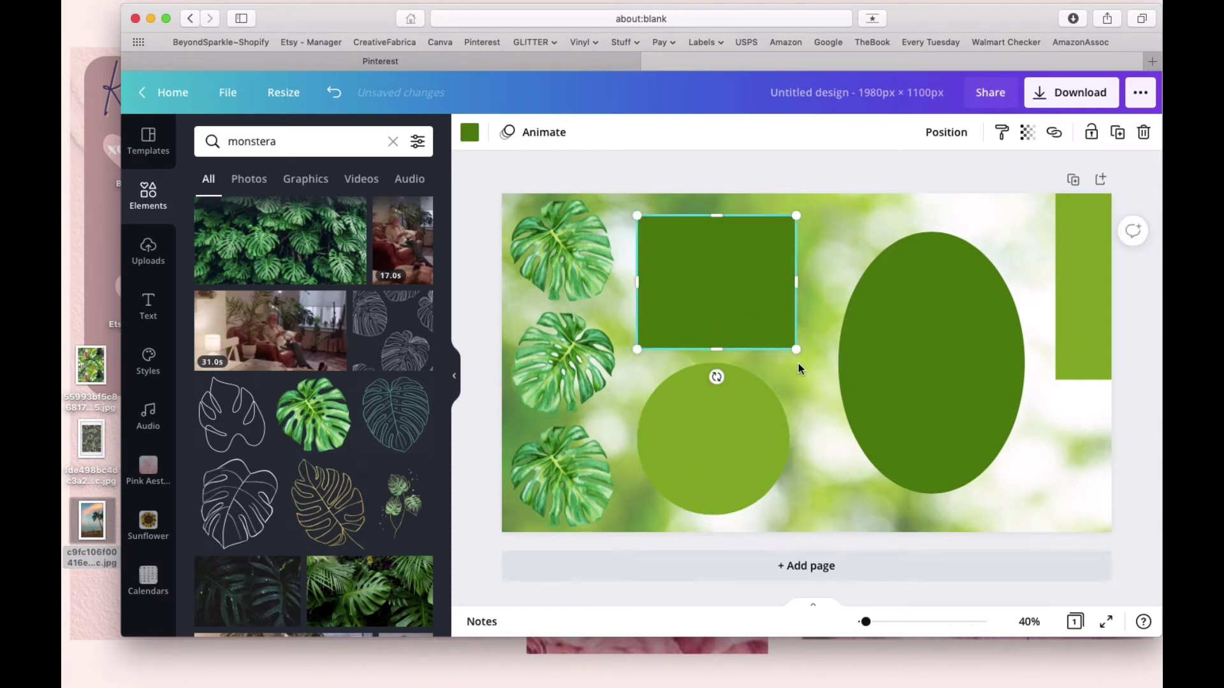
pyautogui.moveTo(795, 281); pyautogui.dragTo(822, 282)
pyautogui.click(817, 438)
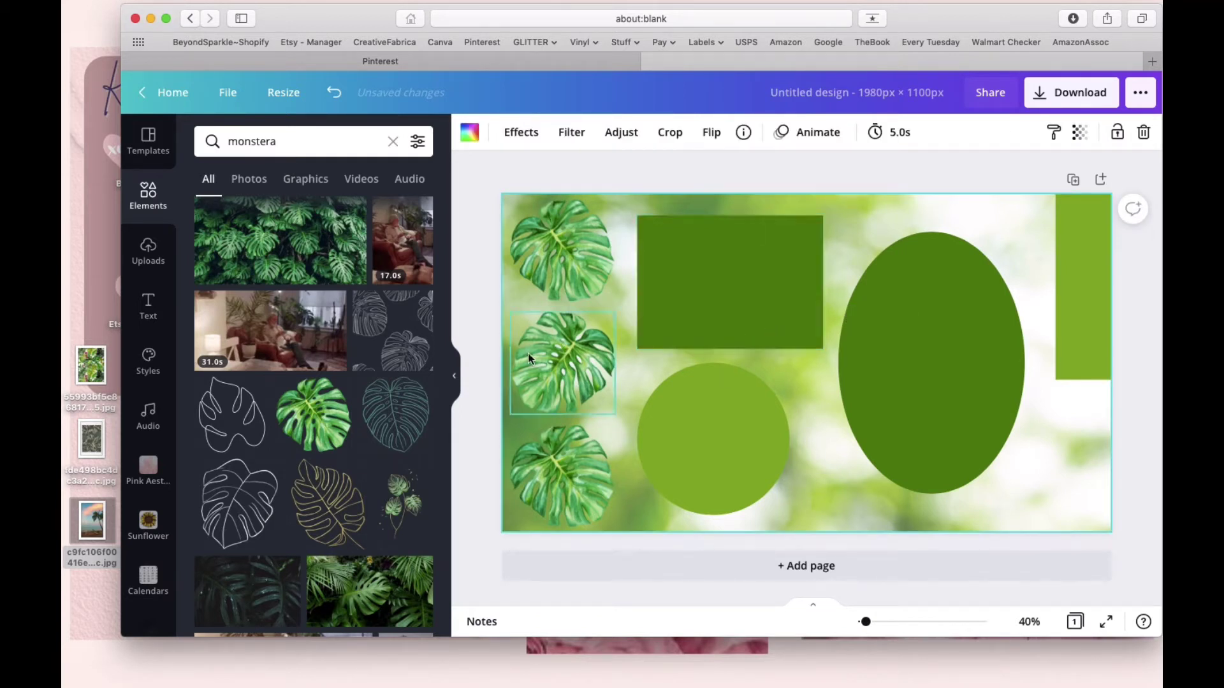
# Step: Add the outlined monstera leaf graphic with full rounded lobes to the page and colour it white
pyautogui.click(243, 493)
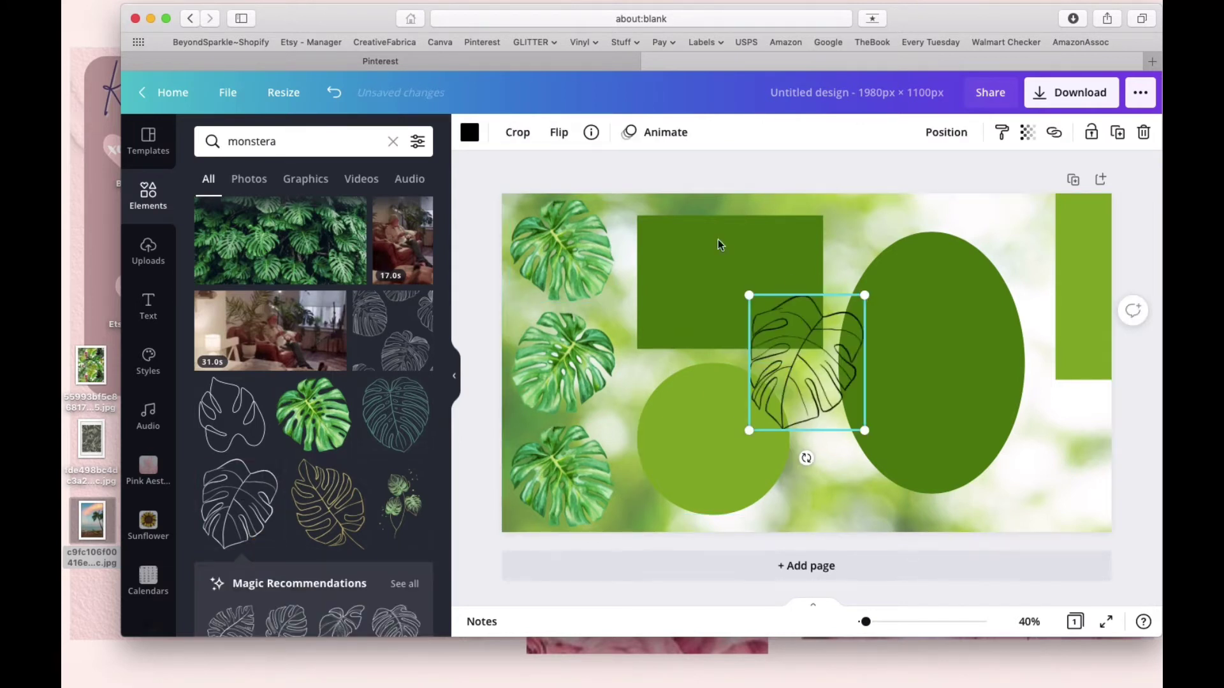
pyautogui.click(475, 142)
pyautogui.click(375, 218)
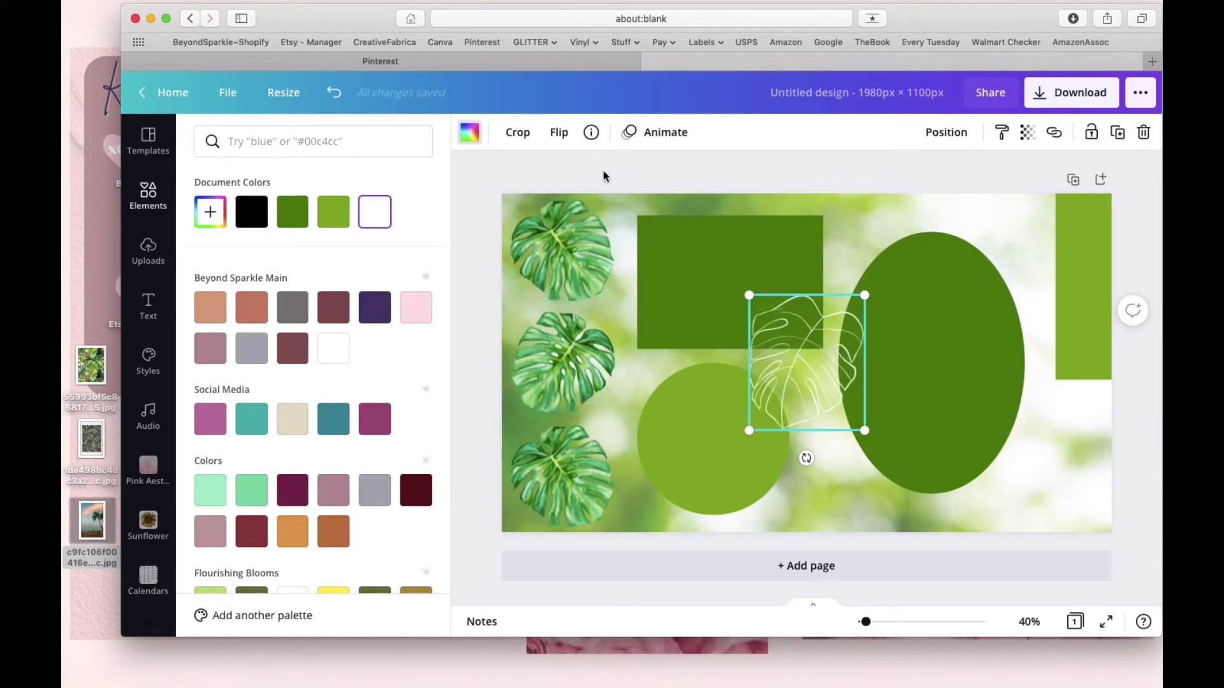
# Step: Flip the white leaf outline horizontally and shrink it into the dark green rectangle's lower right corner
pyautogui.click(559, 132)
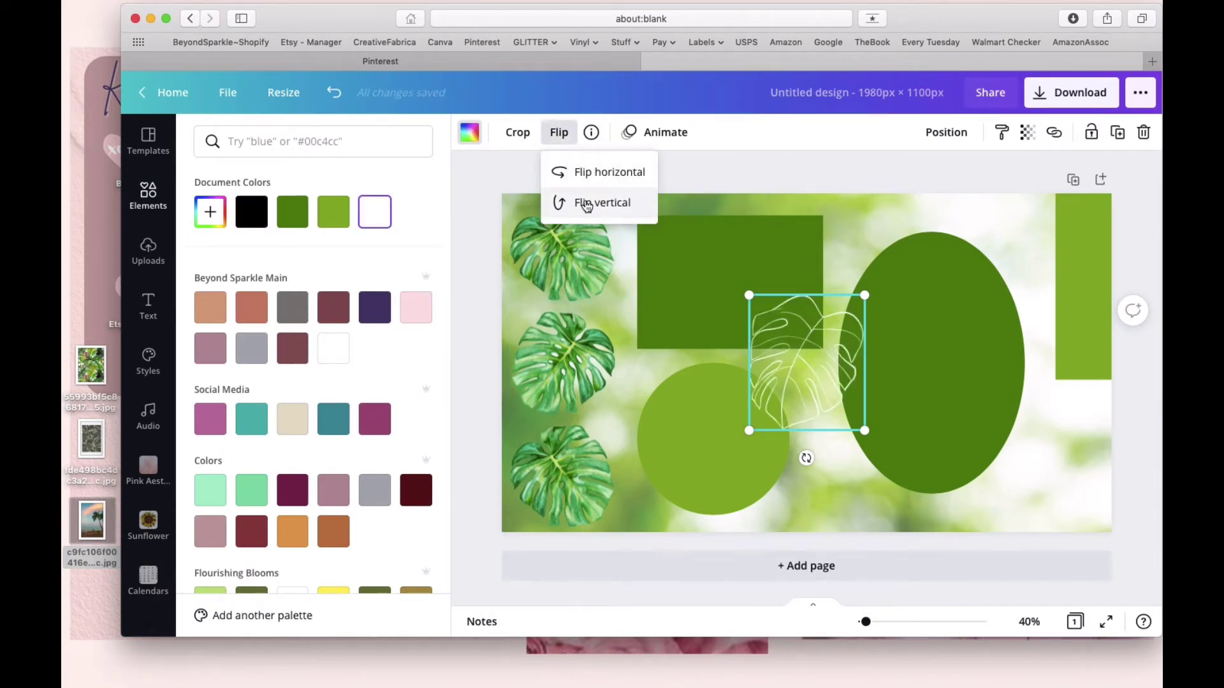
pyautogui.click(586, 174)
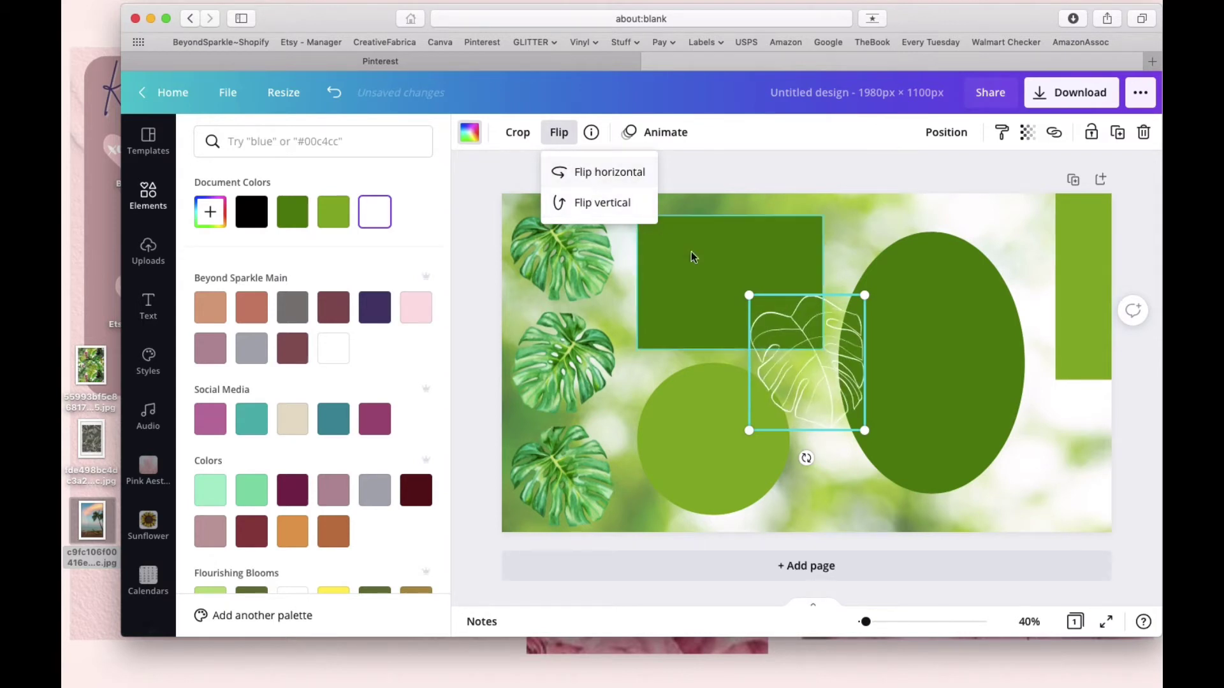
pyautogui.click(810, 357)
pyautogui.moveTo(809, 357); pyautogui.dragTo(783, 294)
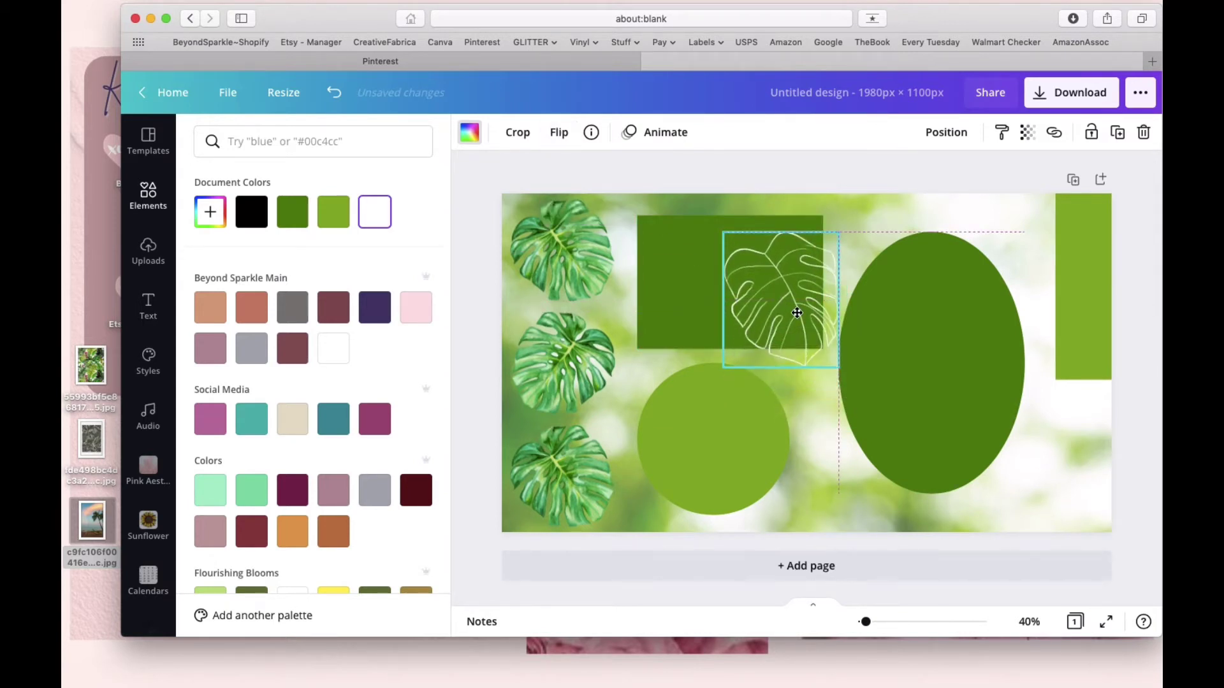
pyautogui.moveTo(837, 369); pyautogui.dragTo(807, 330)
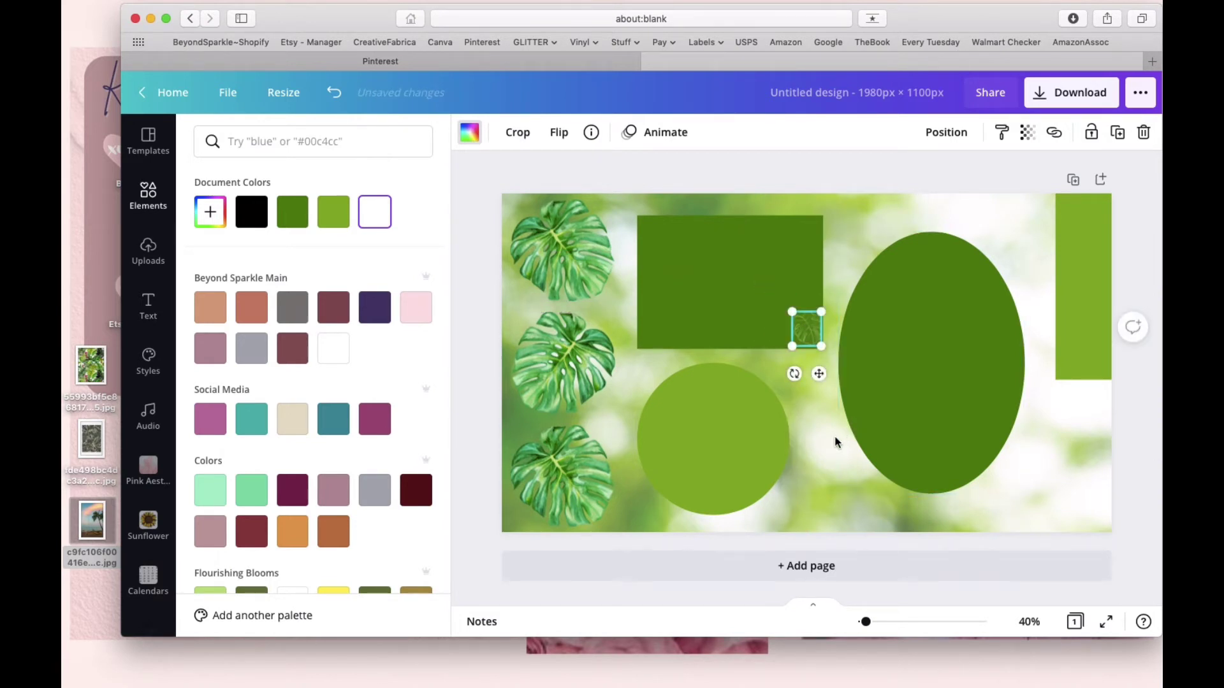
pyautogui.click(469, 132)
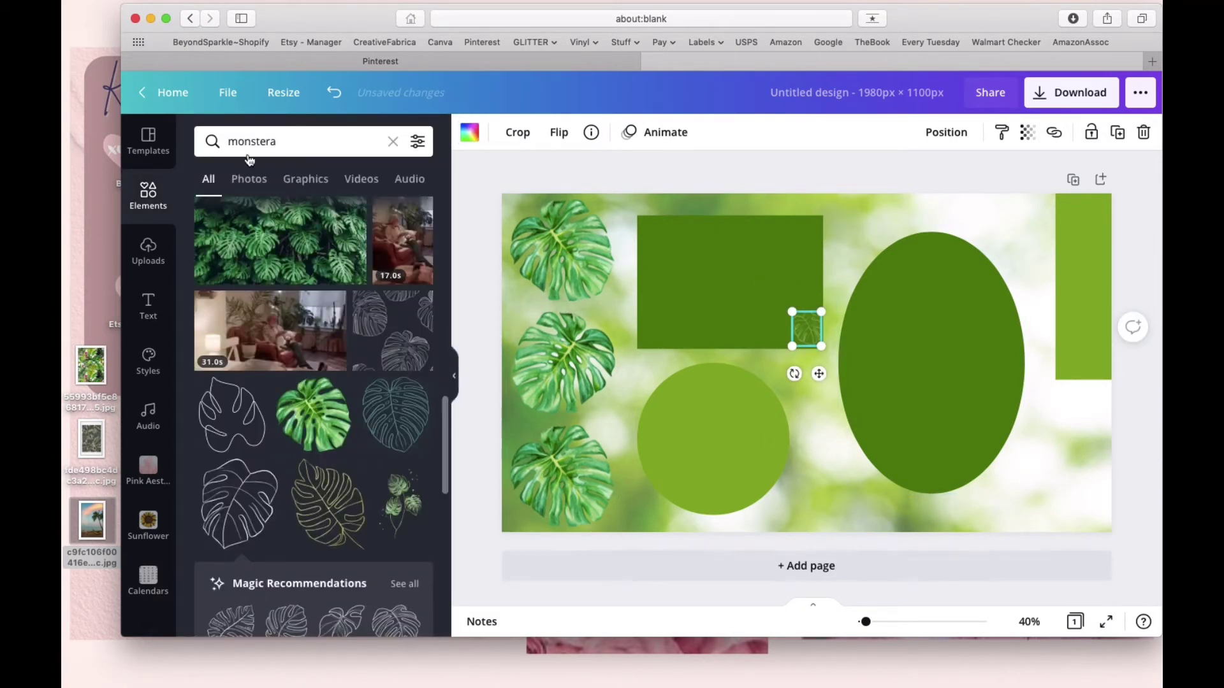
# Step: Search the elements for palm trees and add the silhouette of two palms on a small island
pyautogui.click(279, 142)
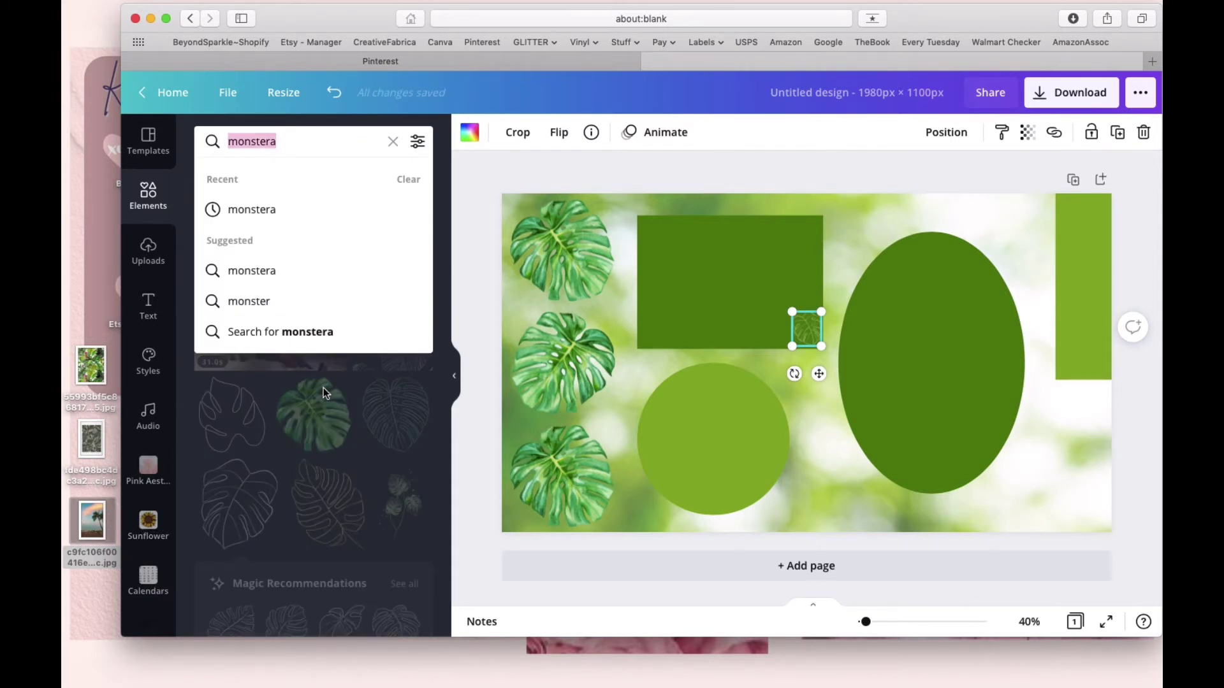
pyautogui.write('palm')
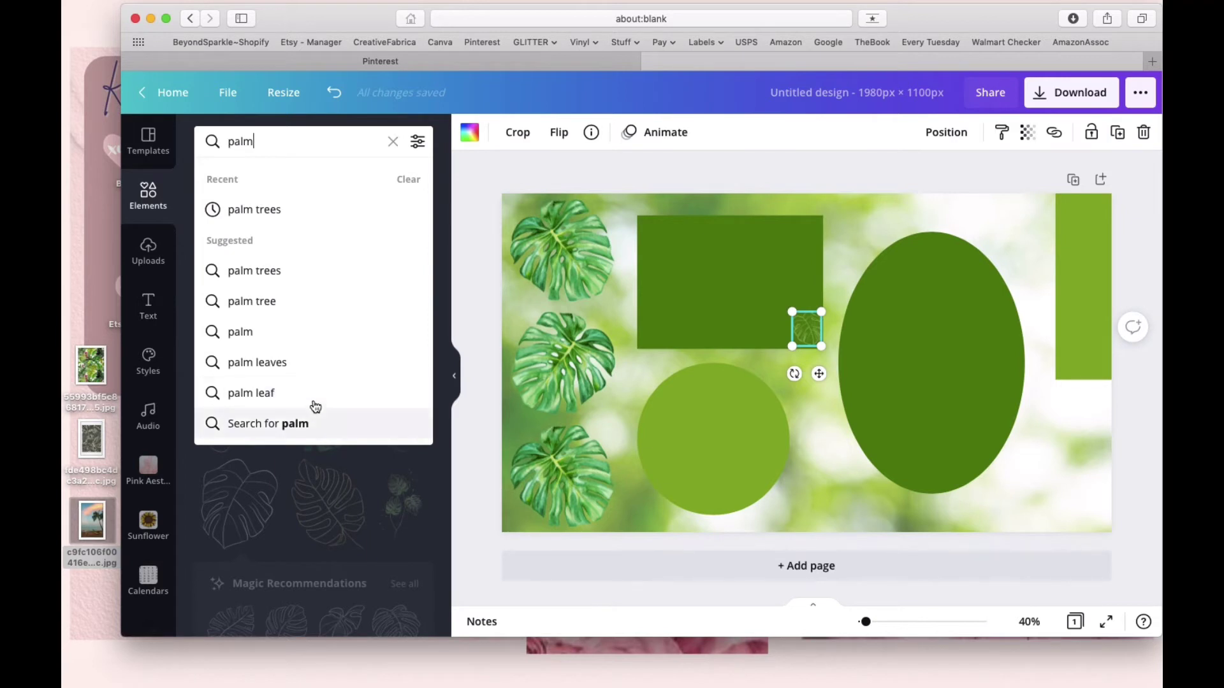
pyautogui.click(266, 212)
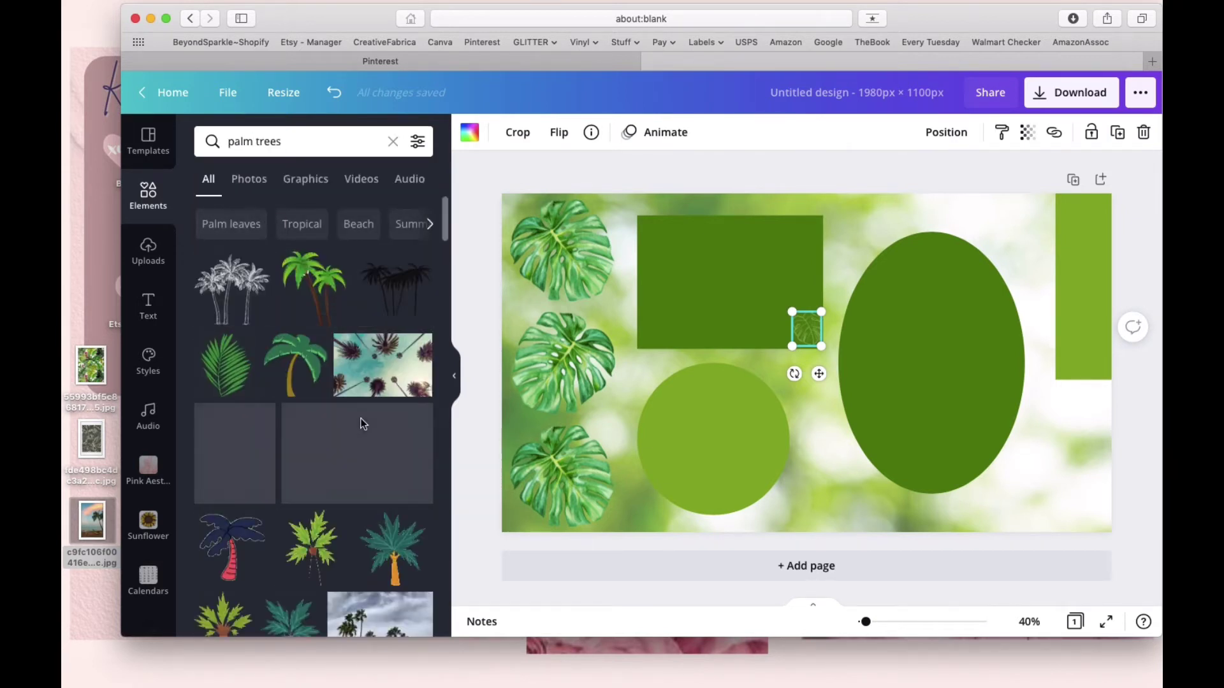
pyautogui.scroll(-4, 361, 418)
pyautogui.scroll(-2, 361, 425)
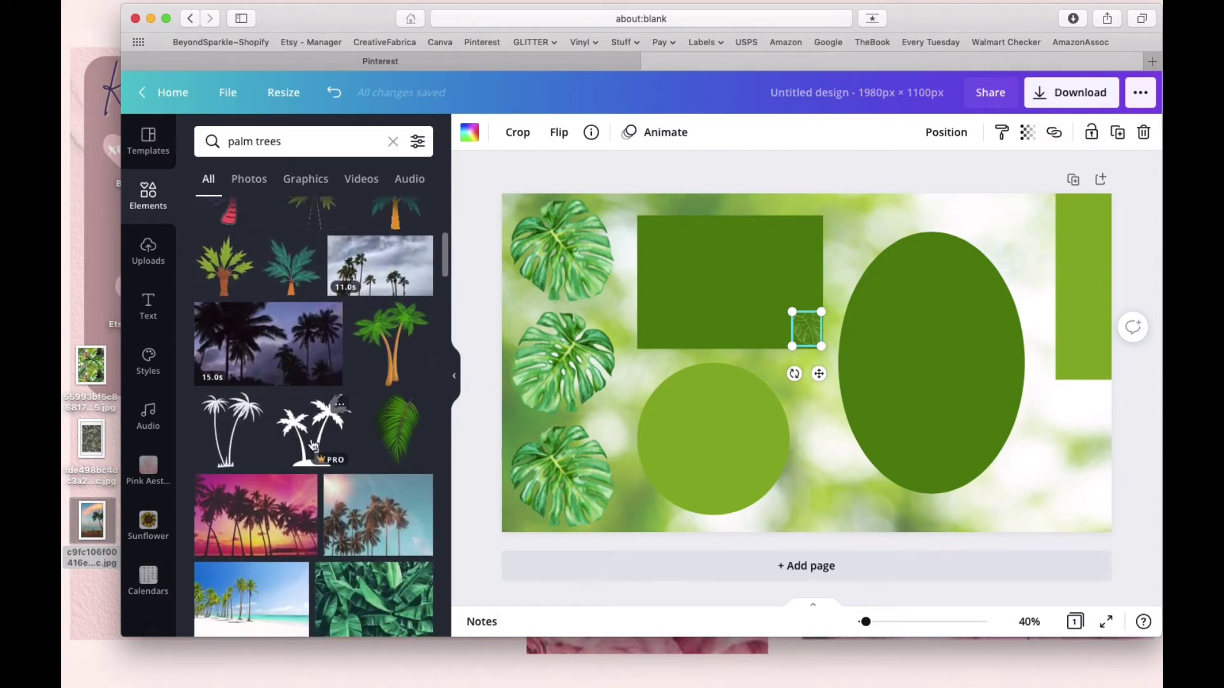
pyautogui.click(312, 445)
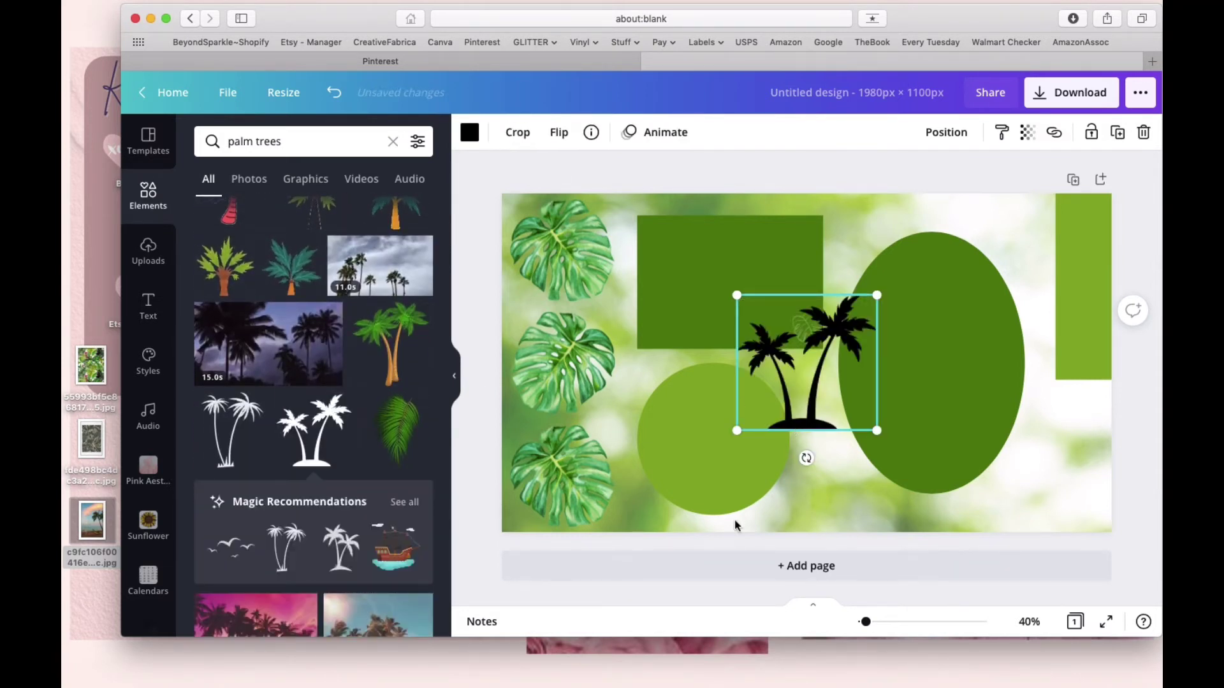
# Step: Colour the palm tree silhouette white and place it in the lower part of the dark green oval
pyautogui.click(470, 134)
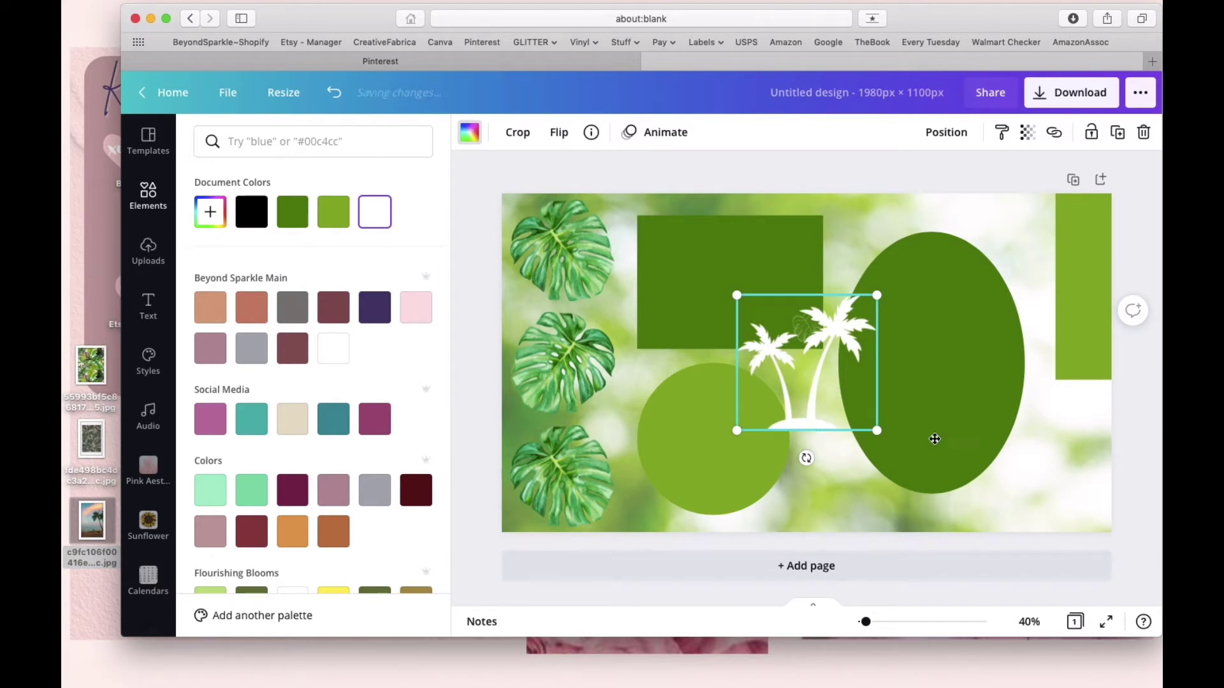
pyautogui.moveTo(798, 425); pyautogui.dragTo(930, 477)
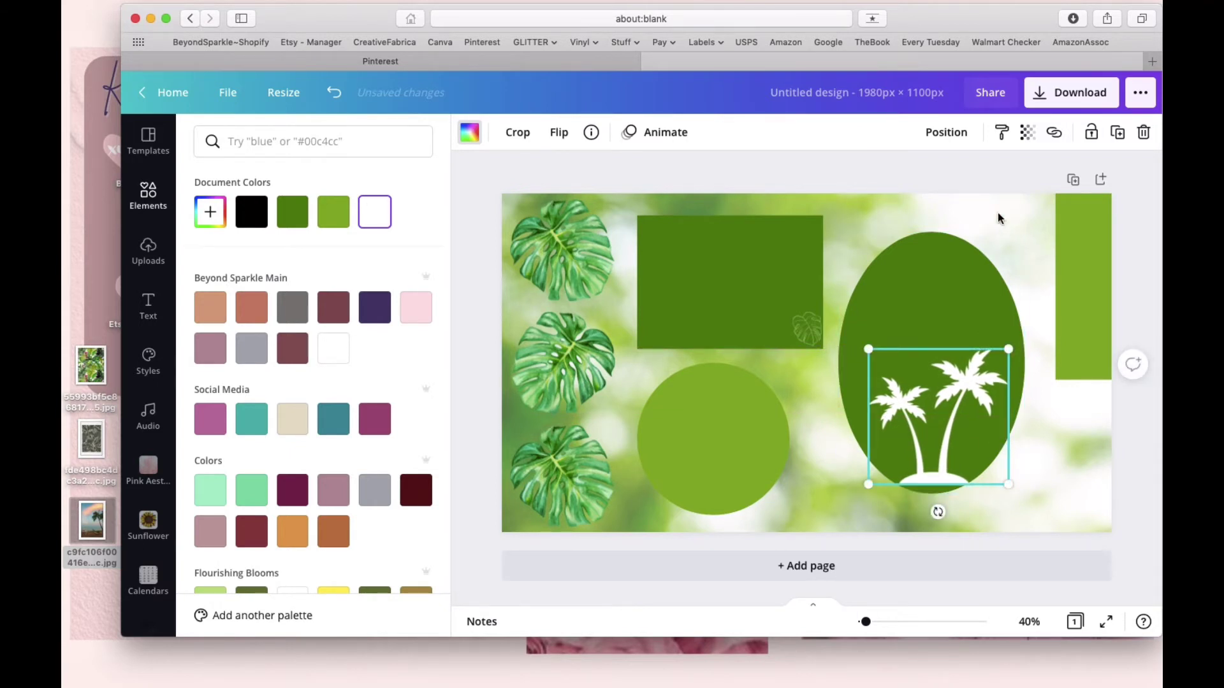
pyautogui.press('Escape')
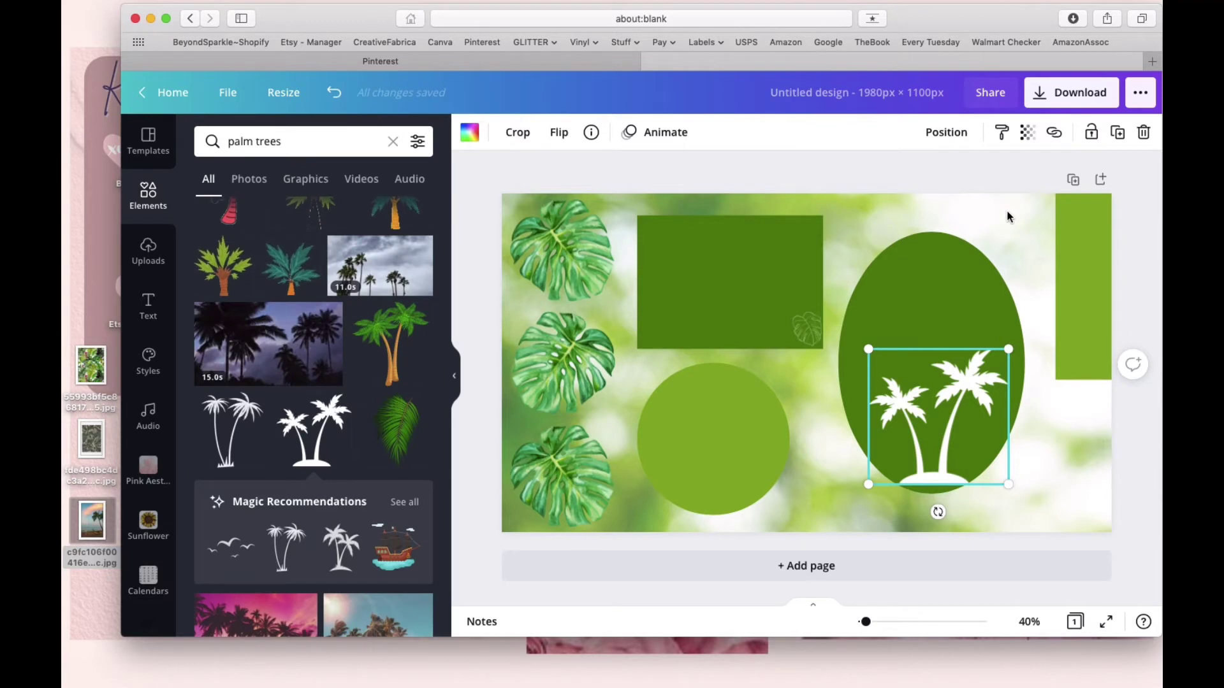
pyautogui.click(1006, 214)
# Step: Set the palm tree silhouette's transparency to 40
pyautogui.click(939, 453)
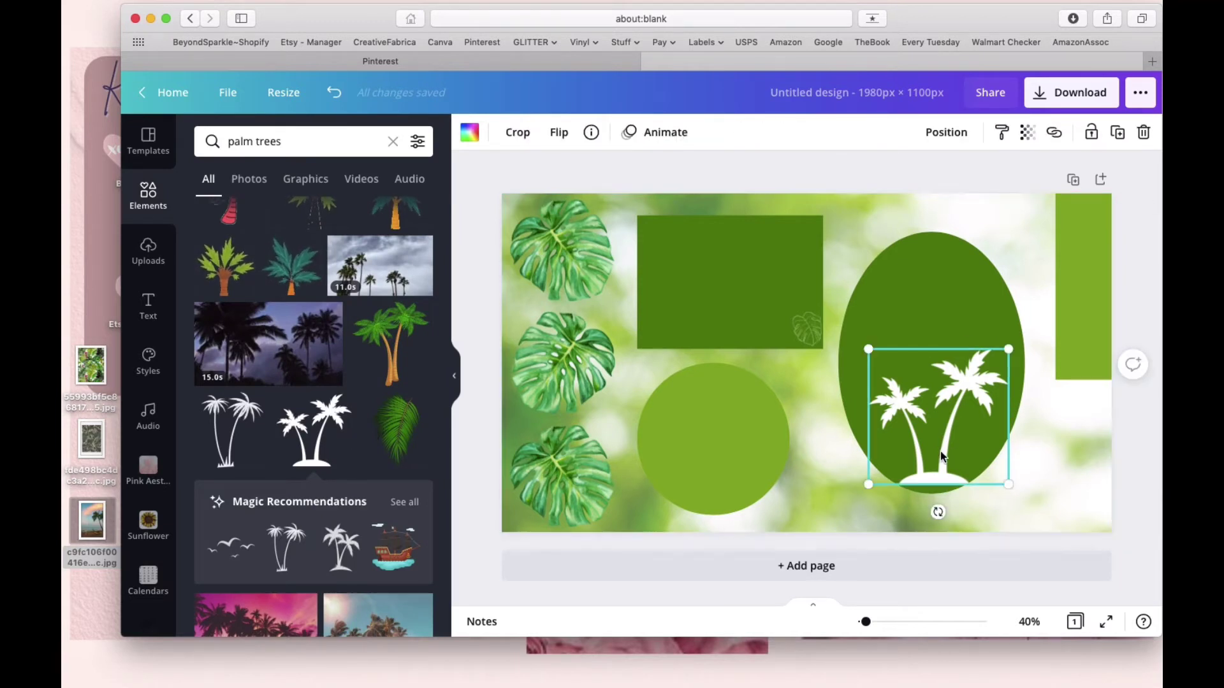
pyautogui.click(1025, 139)
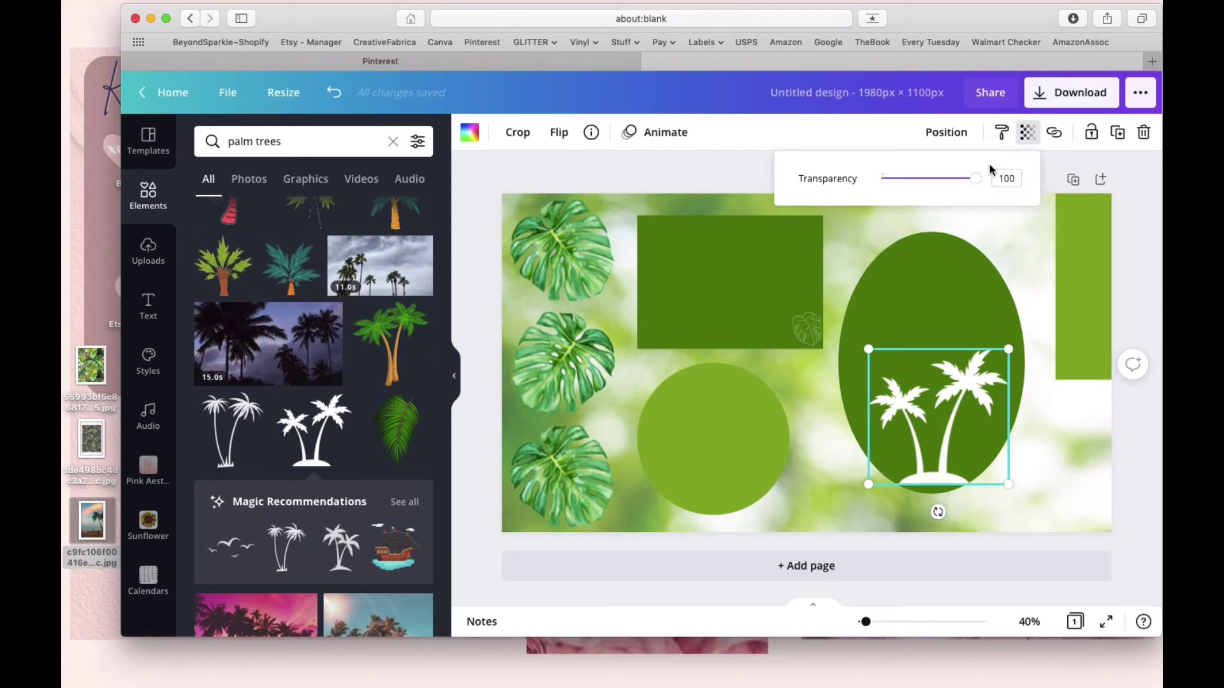
pyautogui.moveTo(975, 179); pyautogui.dragTo(921, 185)
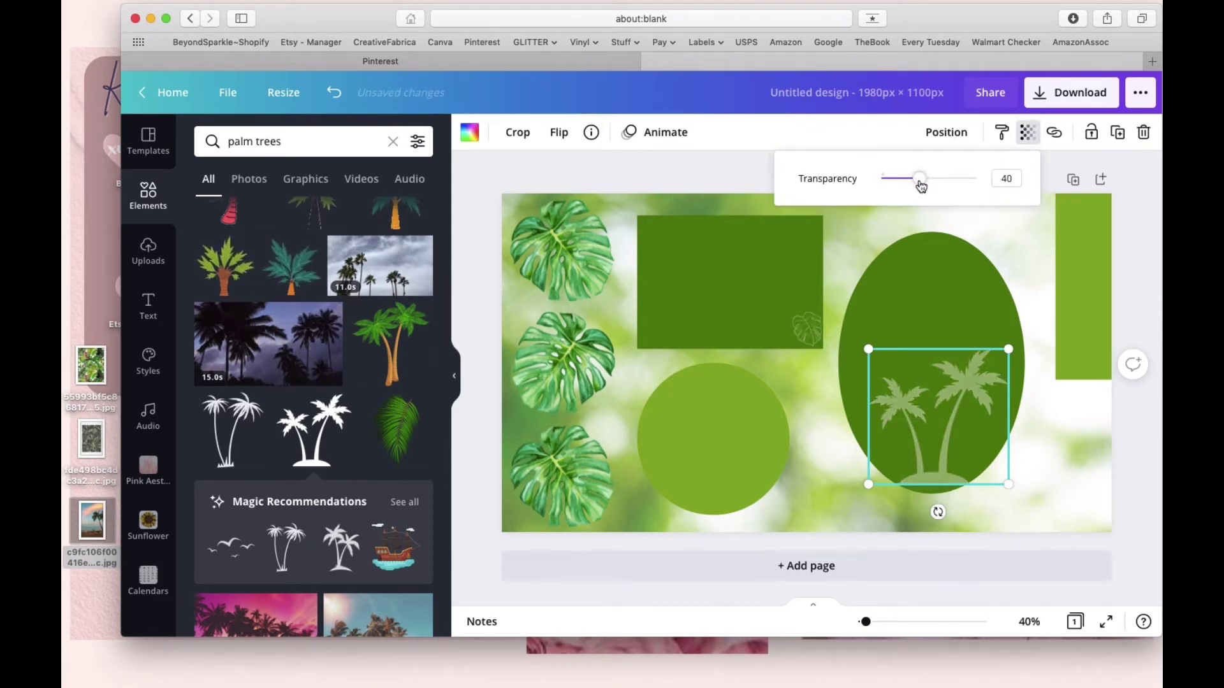
pyautogui.click(1031, 218)
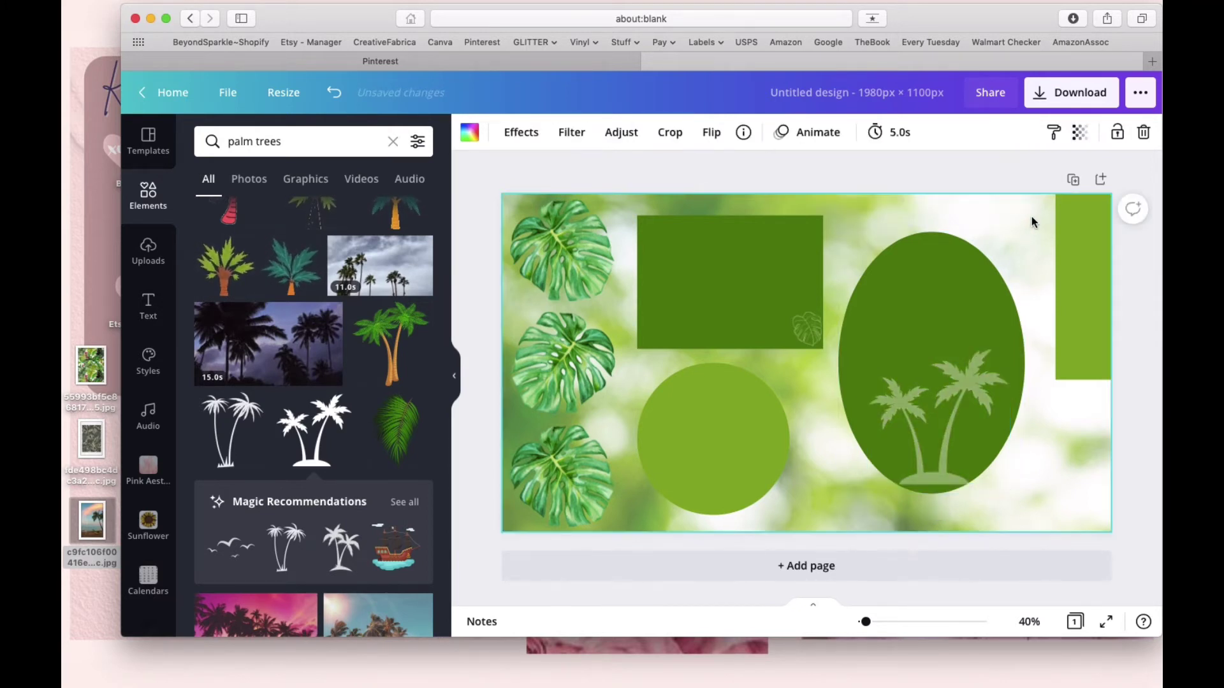
# Step: Check the transparency setting of the white leaf outline in the dark green rectangle
pyautogui.click(806, 328)
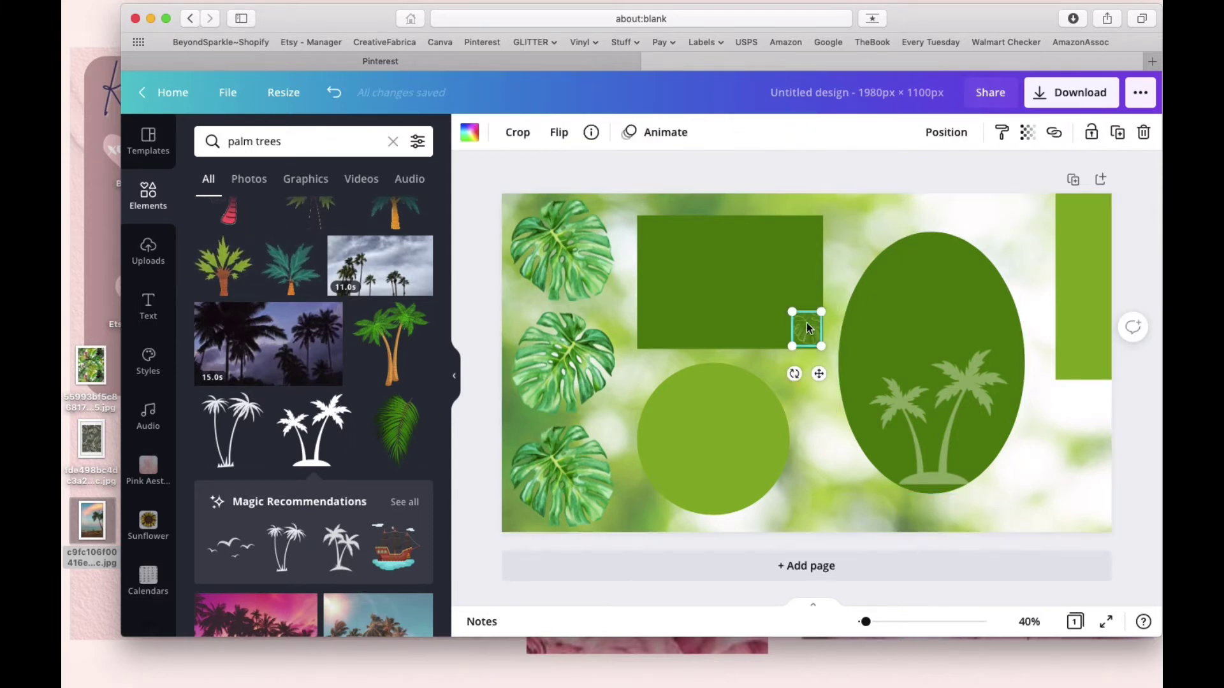
pyautogui.click(1026, 132)
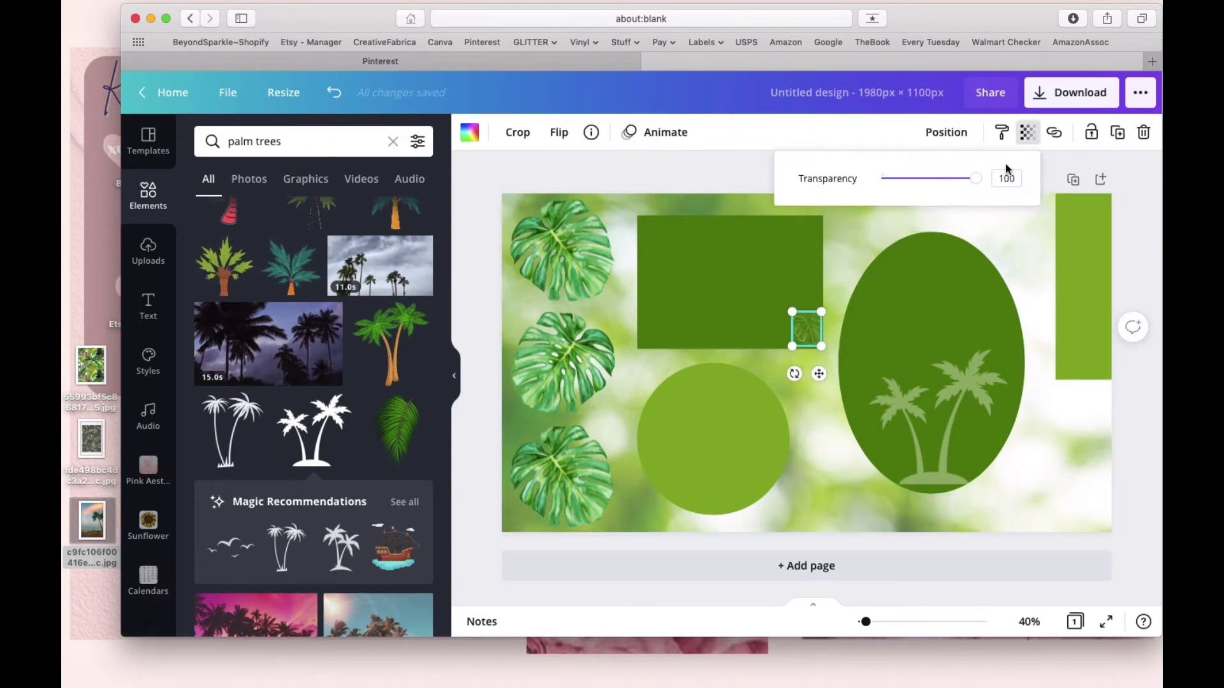
pyautogui.click(1035, 219)
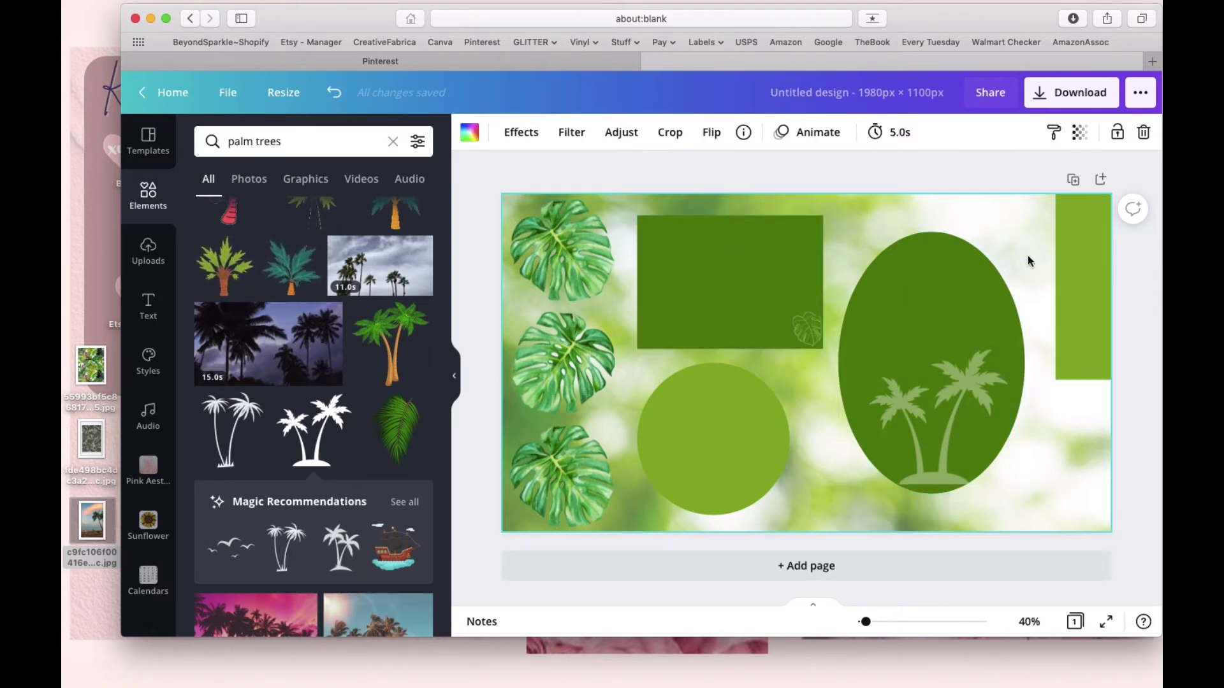
# Step: Add a heading reading "Social Media" and set its font size to 64
pyautogui.click(147, 312)
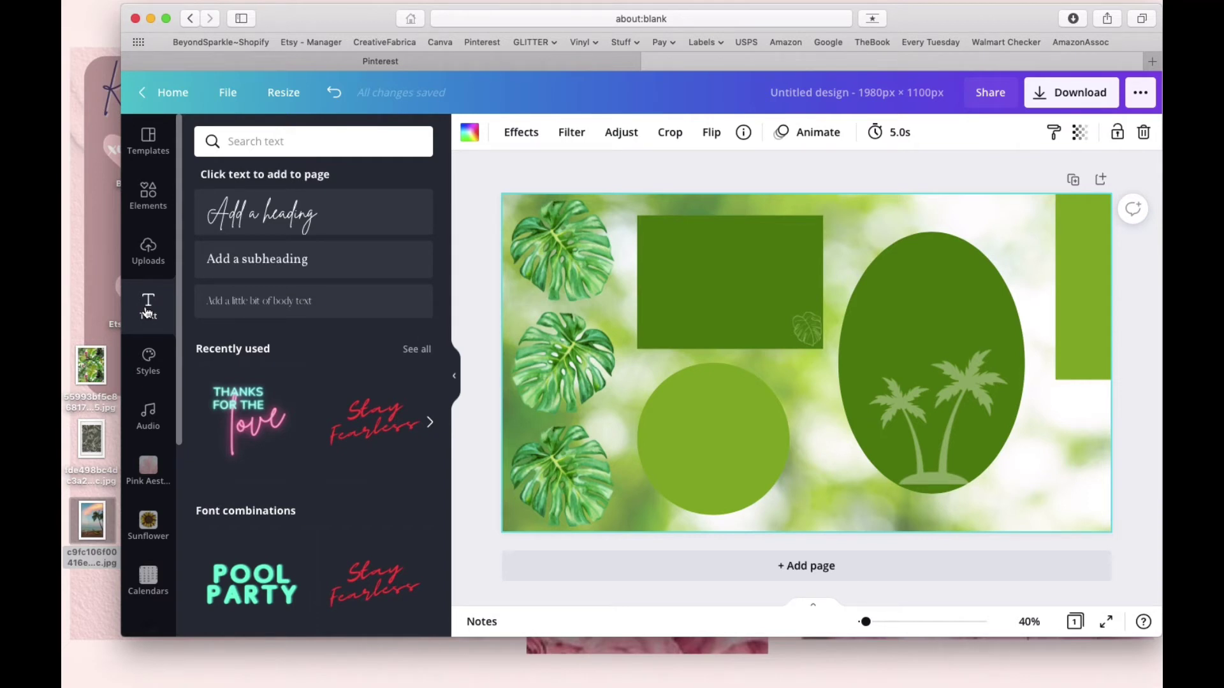
pyautogui.click(241, 219)
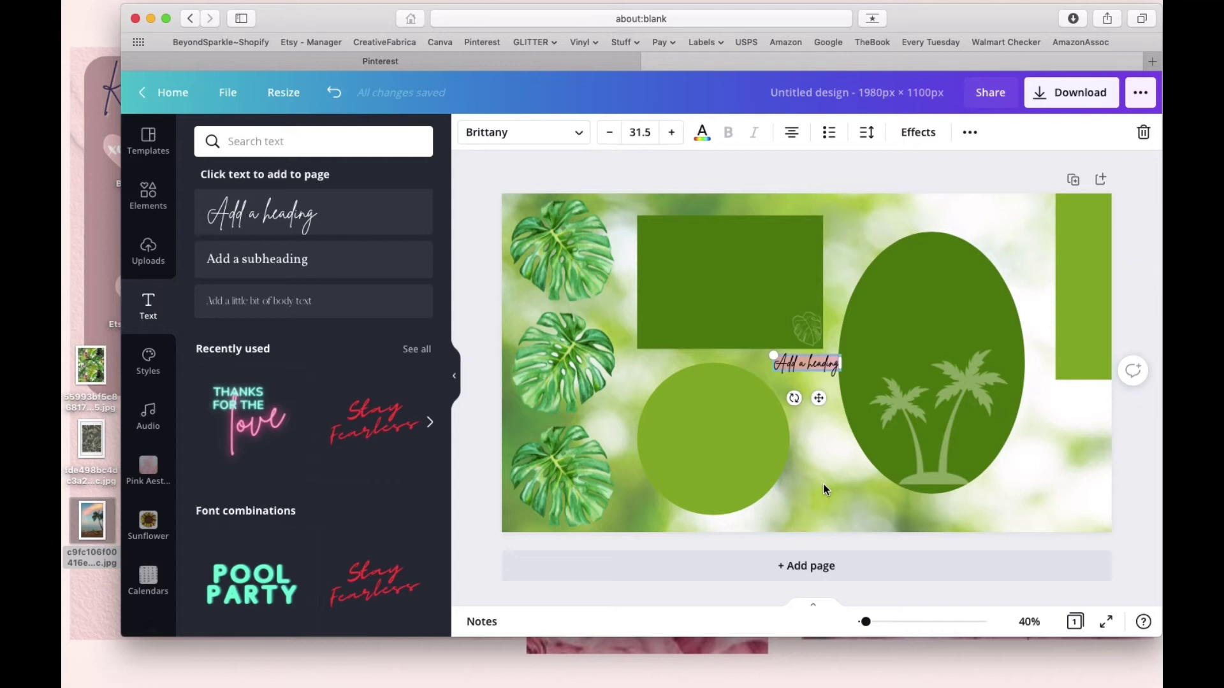
pyautogui.write('Social Media')
pyautogui.click(640, 132)
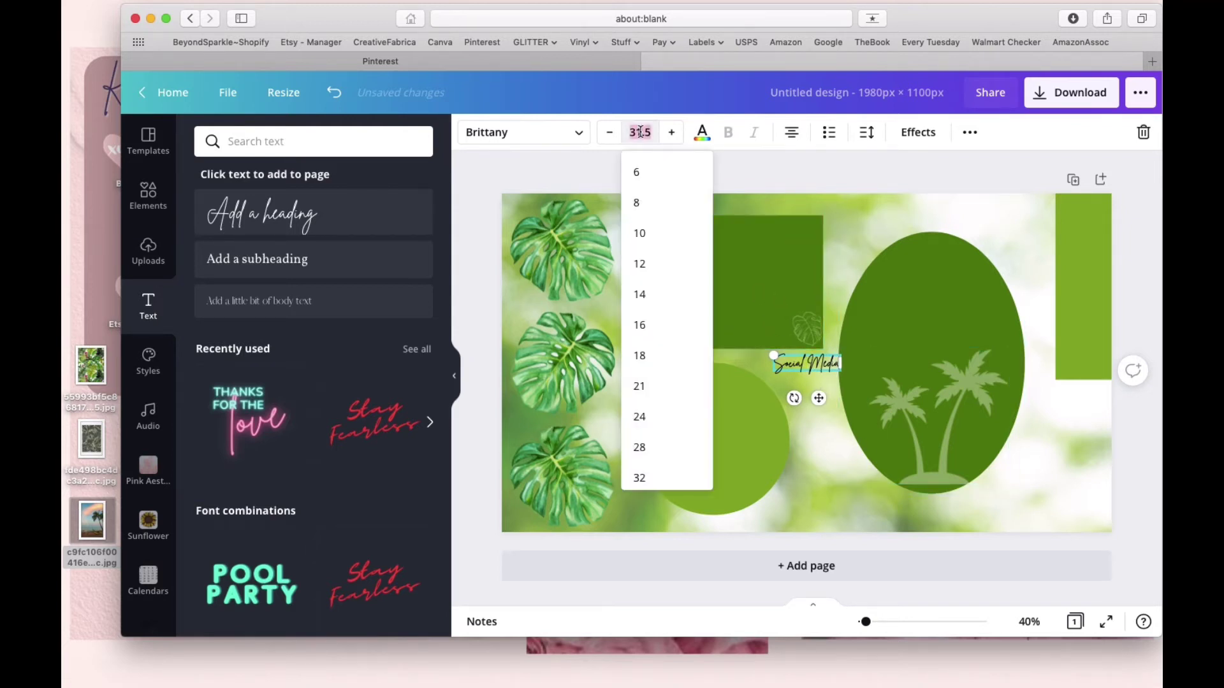
pyautogui.scroll(-2, 640, 416)
pyautogui.click(640, 415)
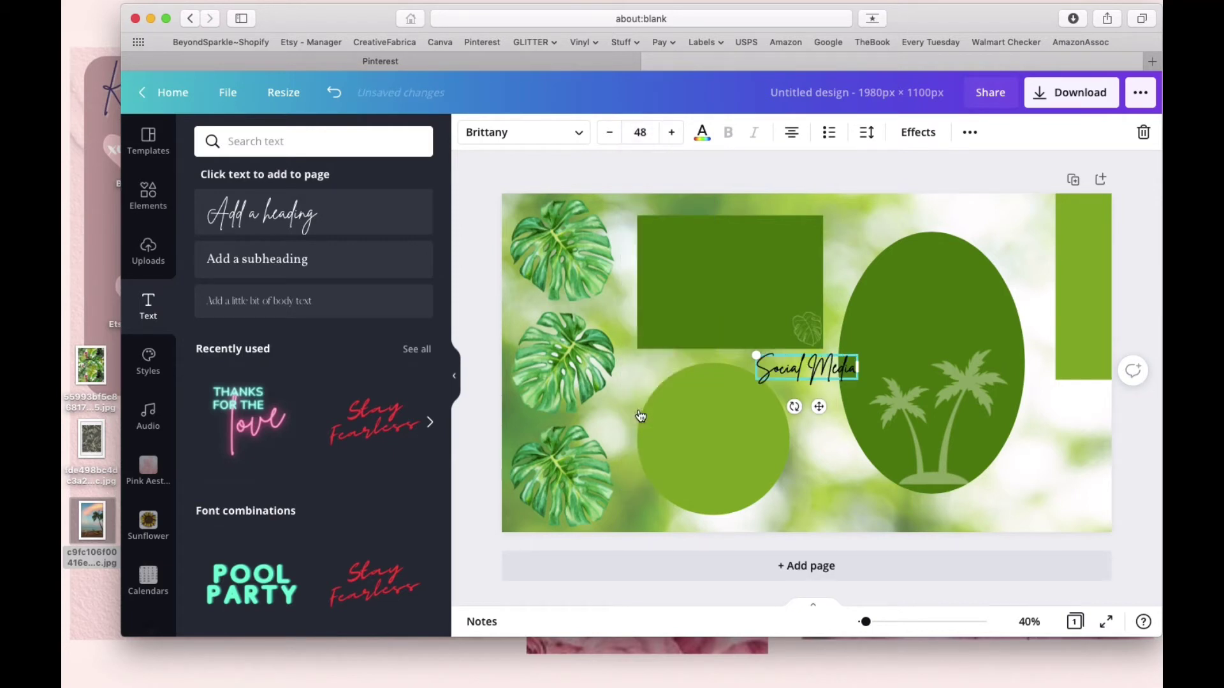
pyautogui.click(640, 132)
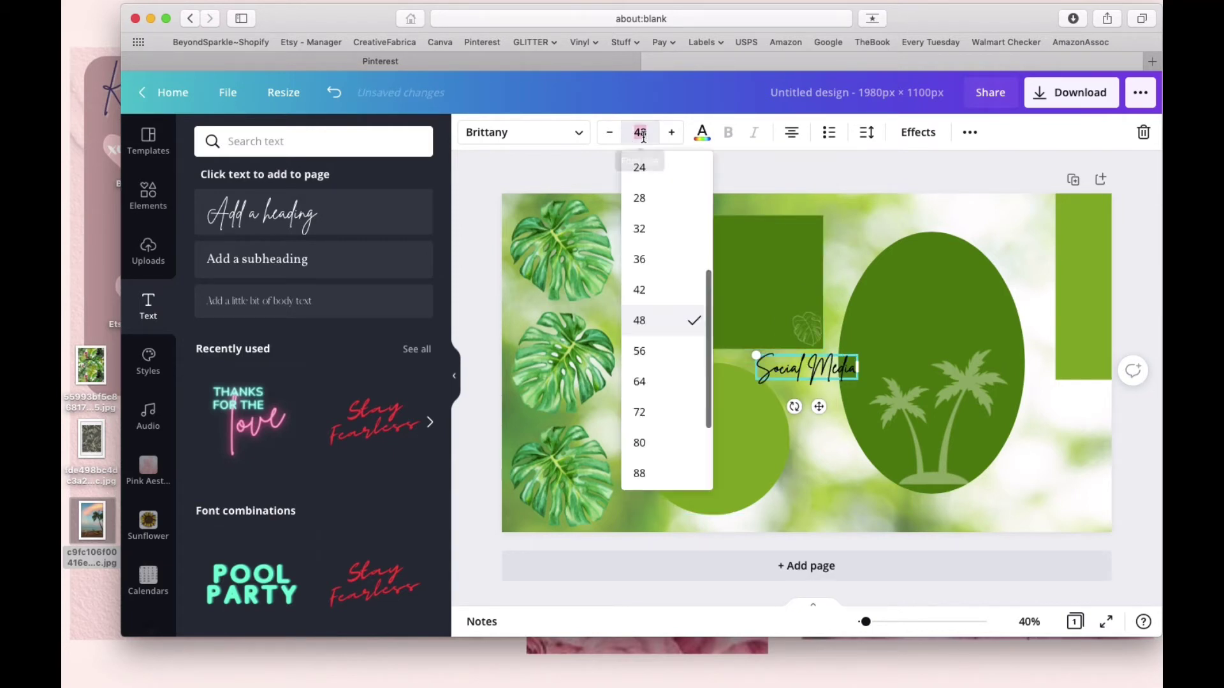
pyautogui.click(642, 381)
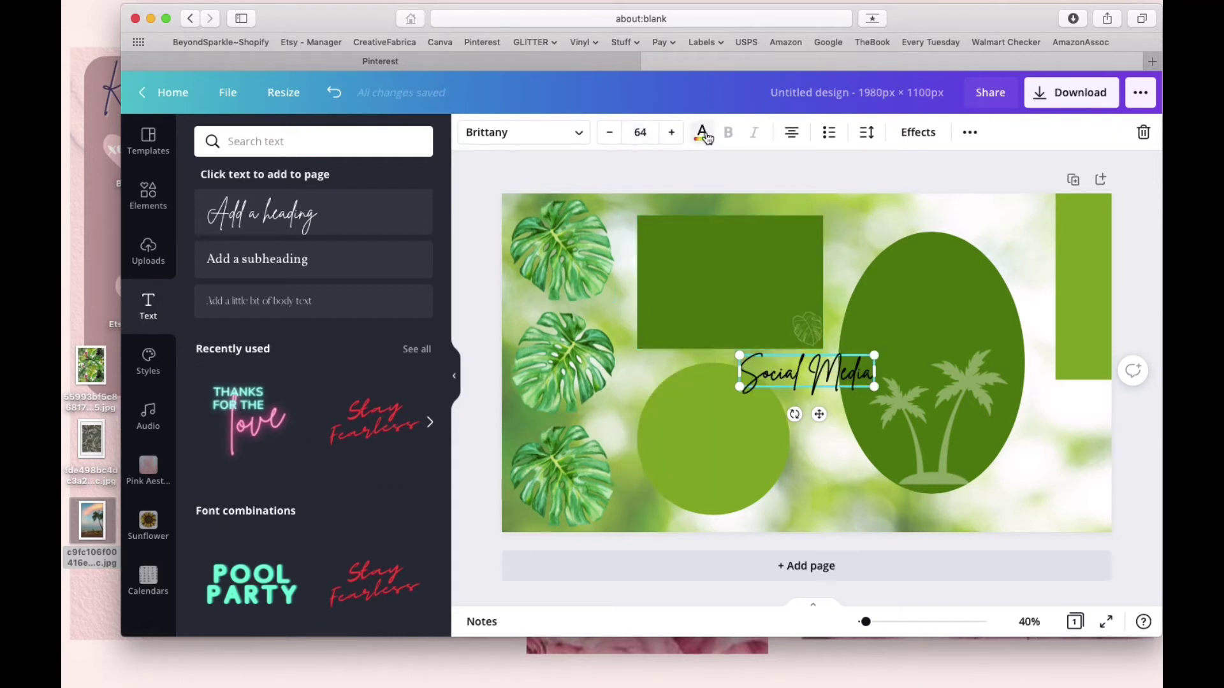
# Step: Colour the "Social Media" heading white and place it across the top edge of the dark green rectangle
pyautogui.click(702, 133)
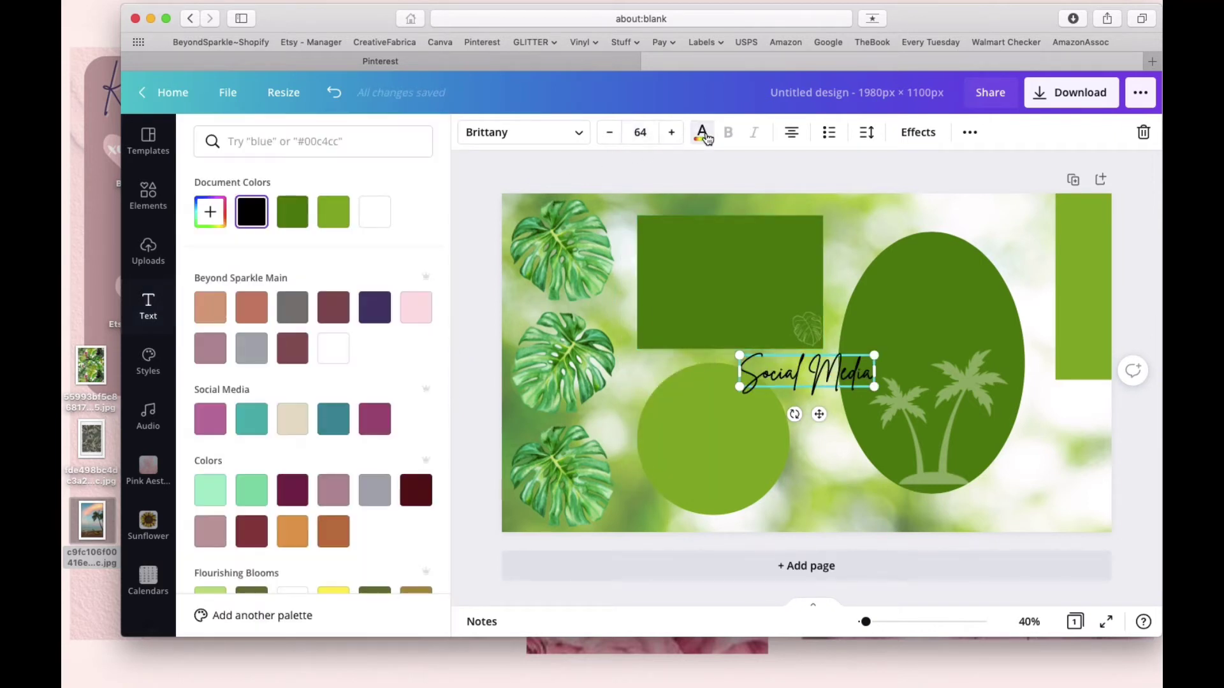
pyautogui.click(376, 214)
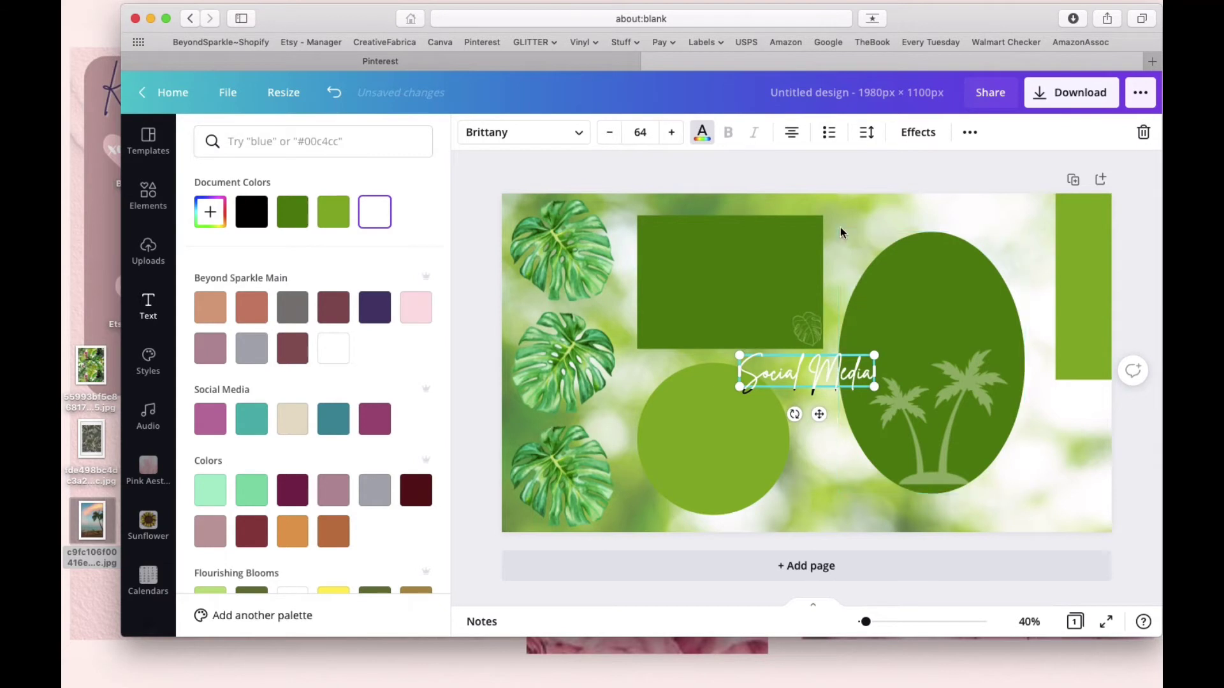
pyautogui.press('Escape')
pyautogui.click(795, 400)
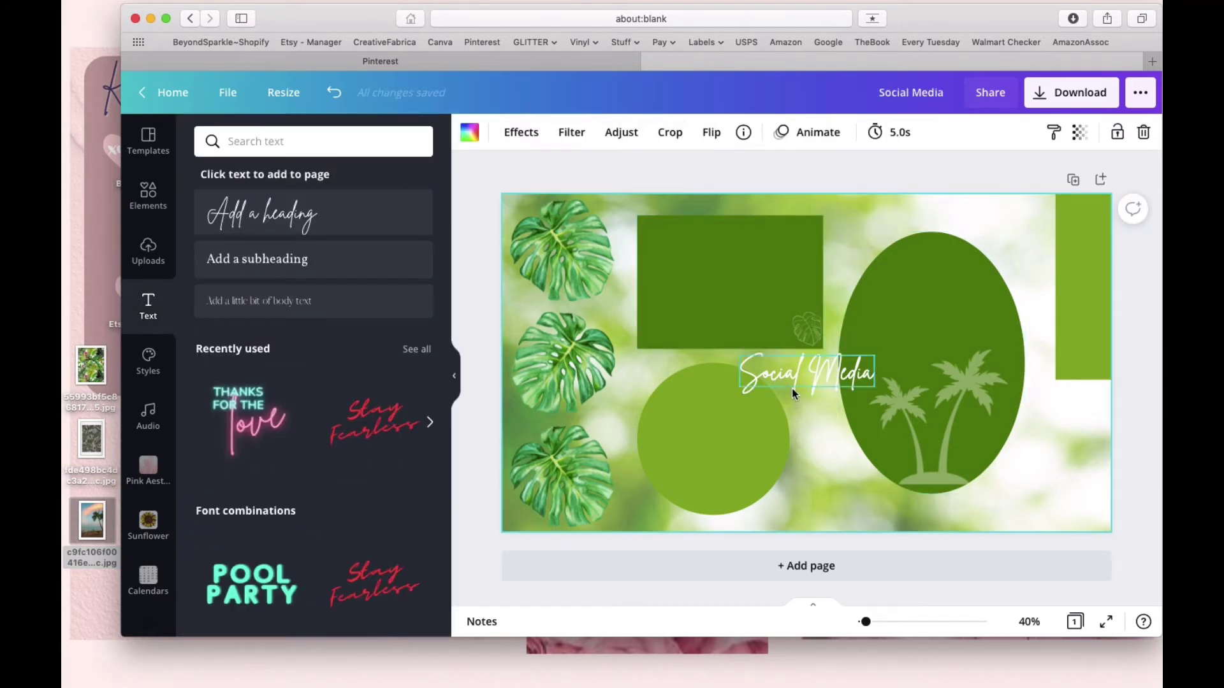
pyautogui.moveTo(792, 388); pyautogui.dragTo(714, 240)
pyautogui.click(841, 219)
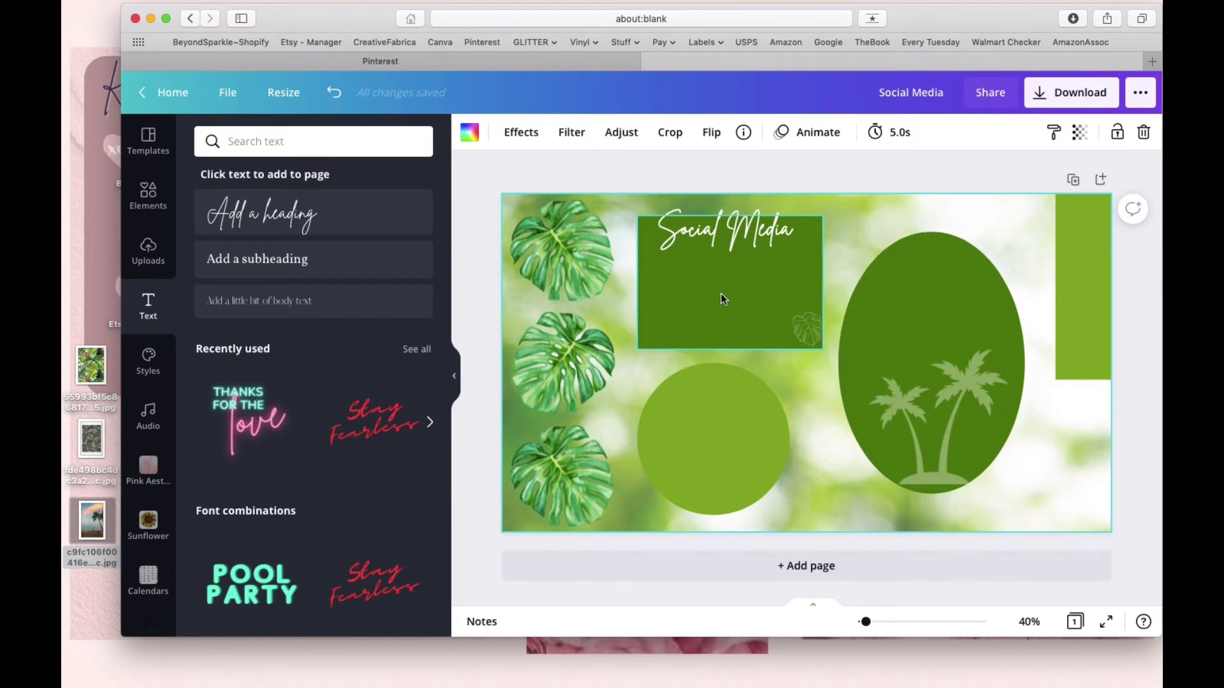
# Step: Move the browser window aside to examine the section headings on the current desktop wallpaper, and put the window back
pyautogui.moveTo(915, 21); pyautogui.dragTo(913, 213)
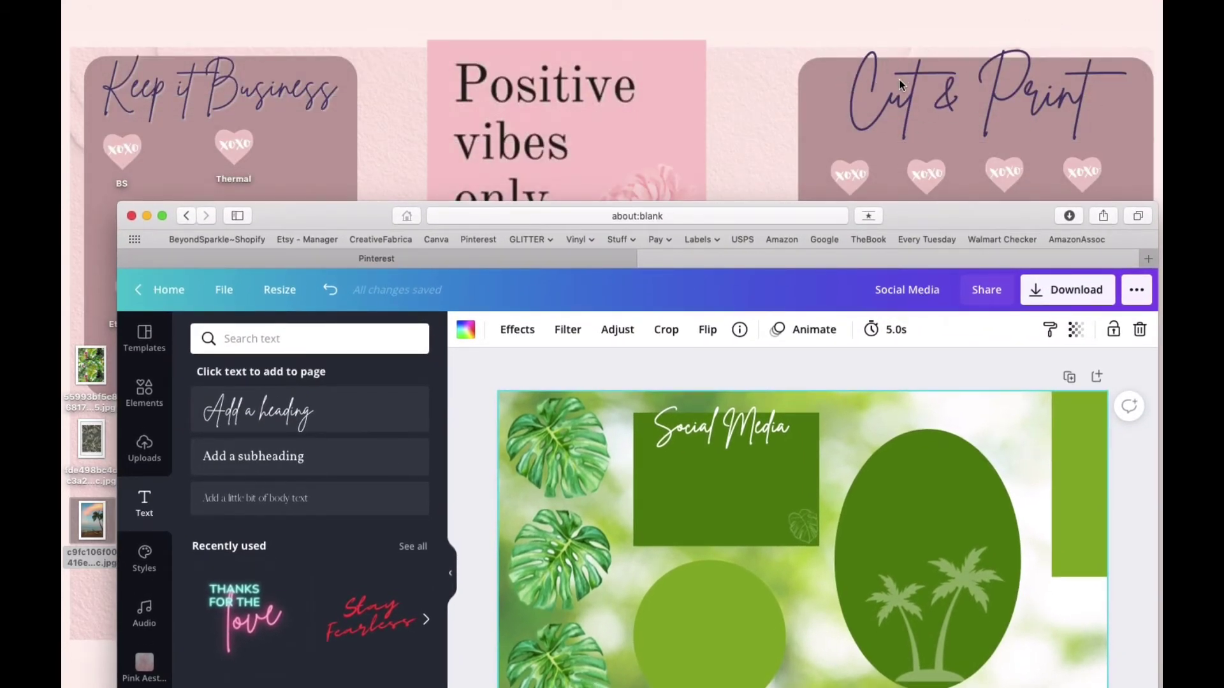
pyautogui.moveTo(948, 215); pyautogui.dragTo(947, 5)
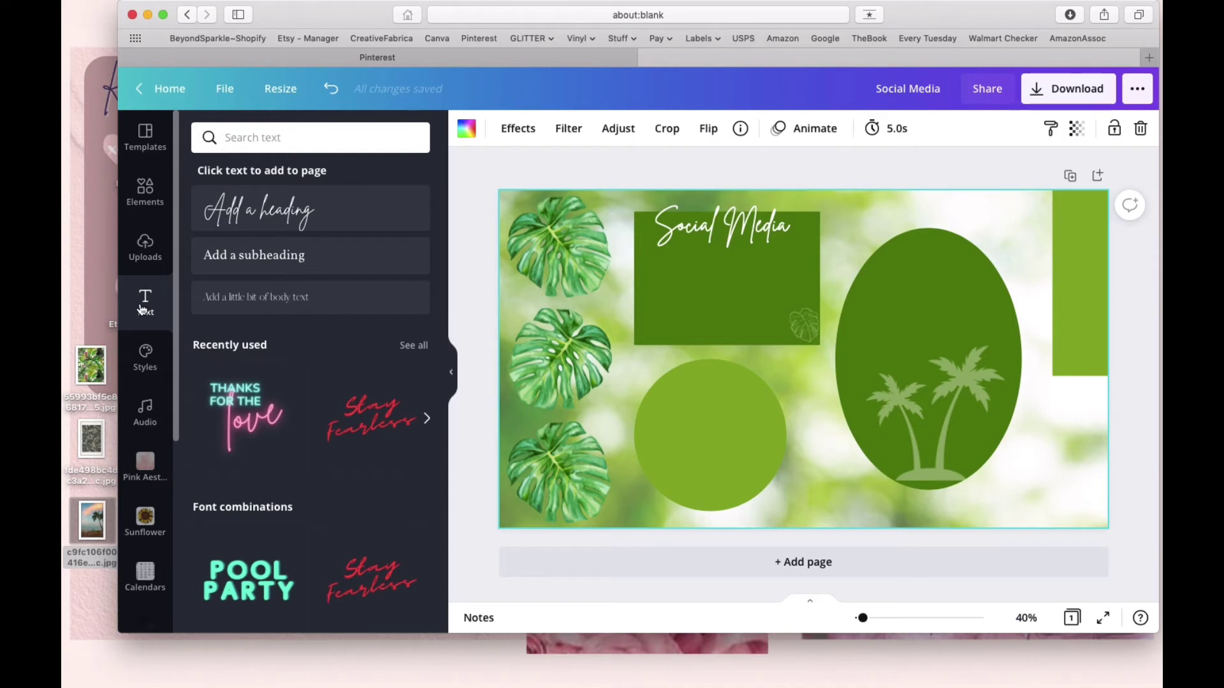
# Step: Add a heading reading "Personal" and set its font size to 64
pyautogui.click(248, 211)
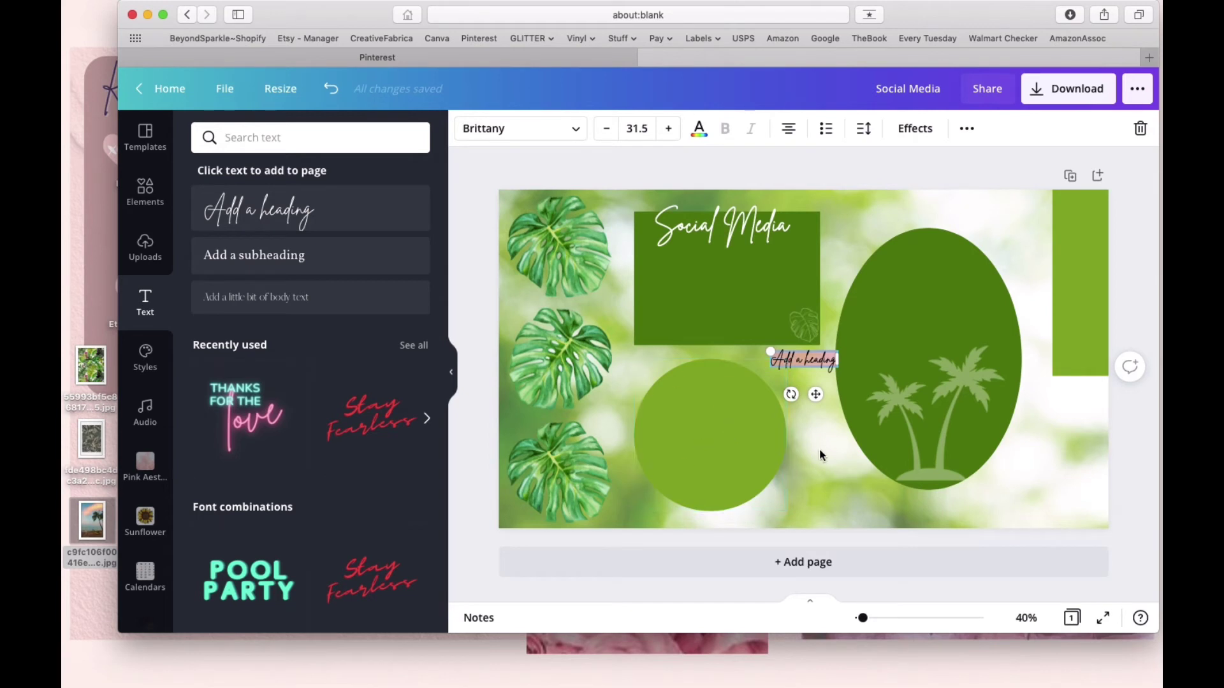
pyautogui.write('Personal')
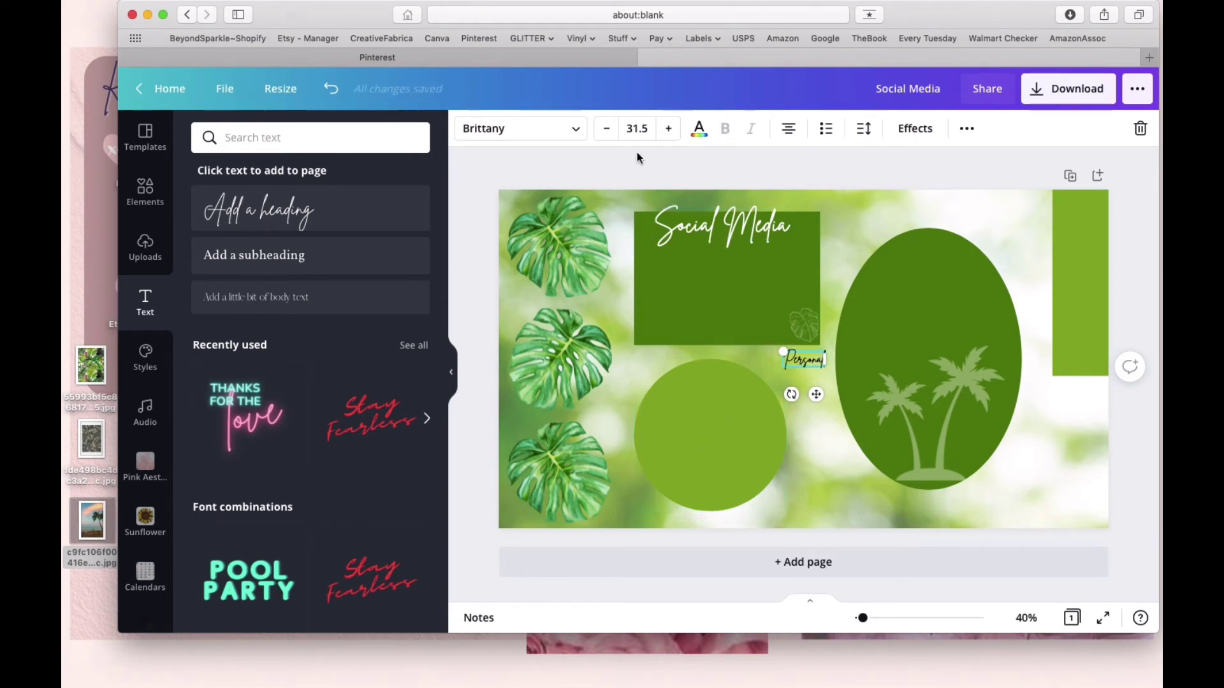
pyautogui.click(637, 128)
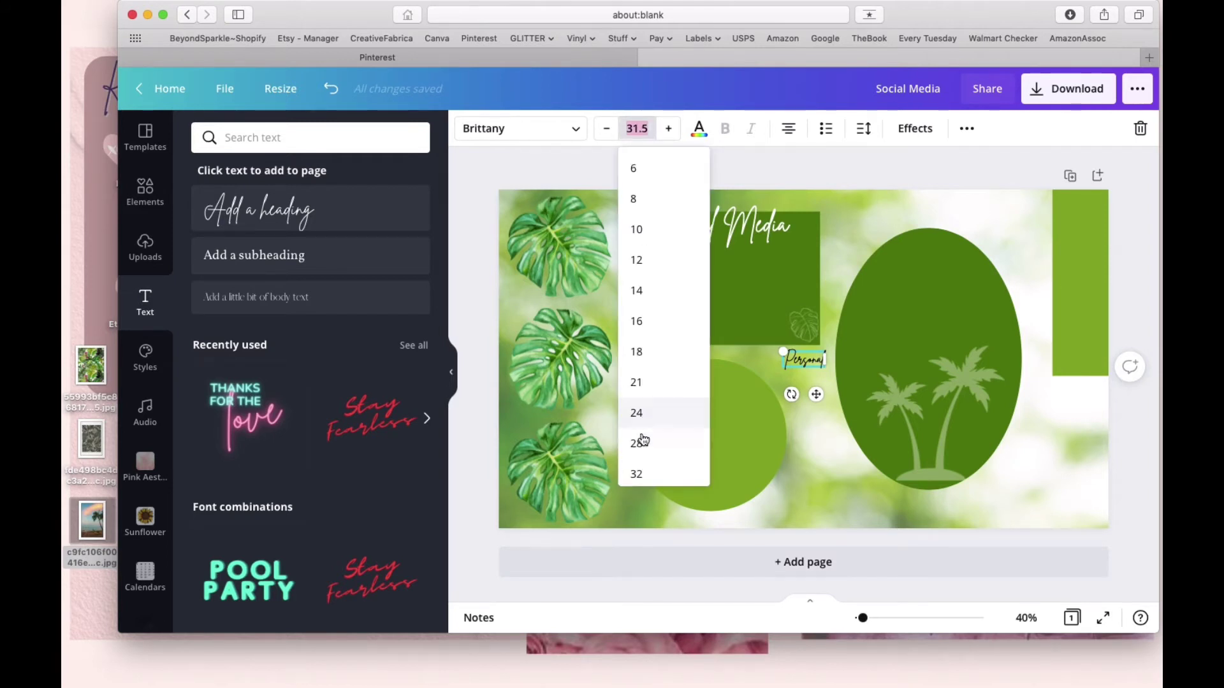
pyautogui.scroll(-5, 641, 446)
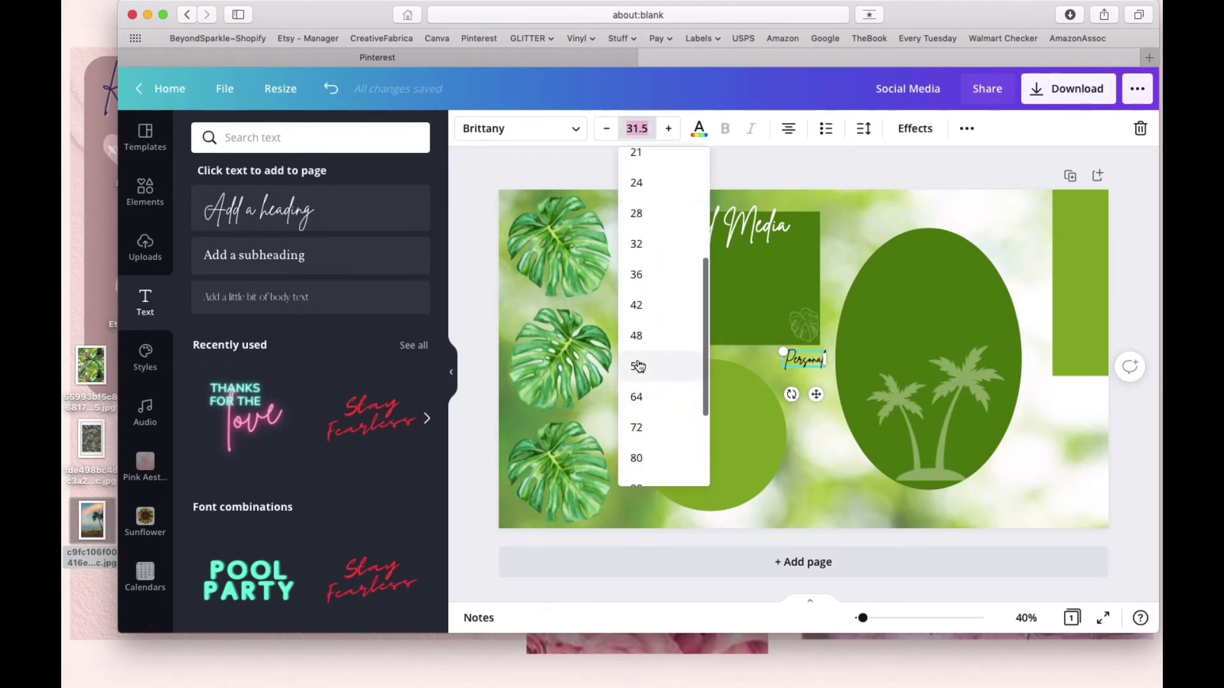
pyautogui.click(636, 336)
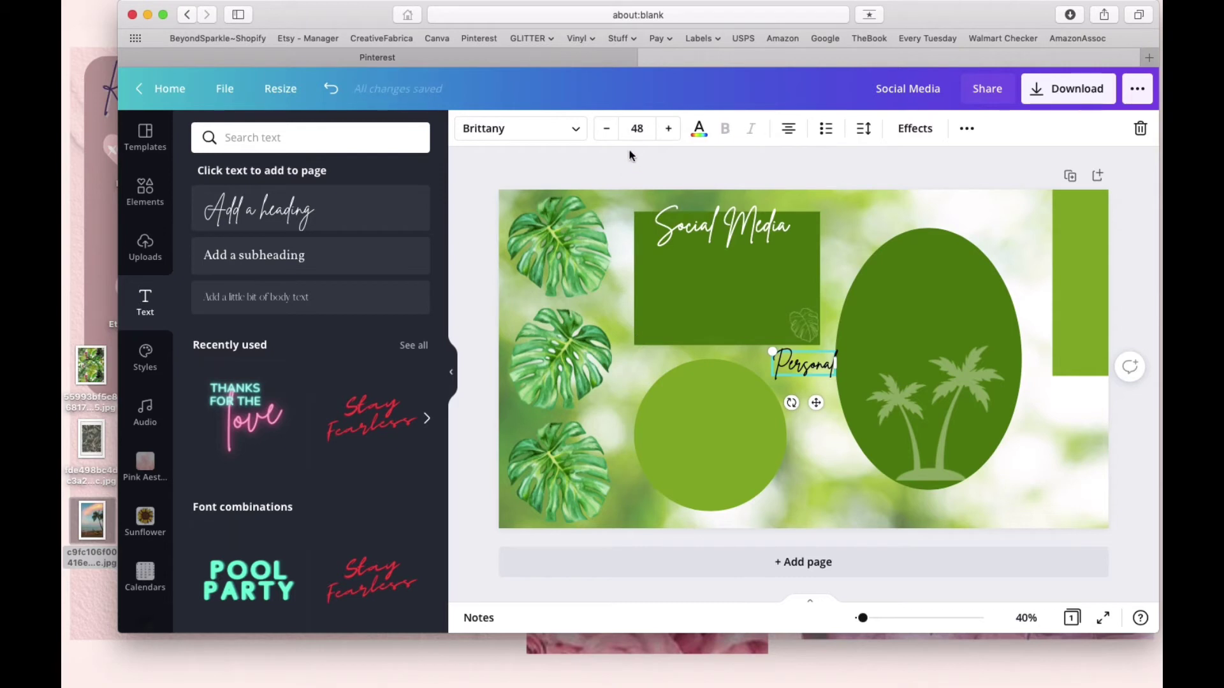
pyautogui.click(641, 133)
pyautogui.click(637, 376)
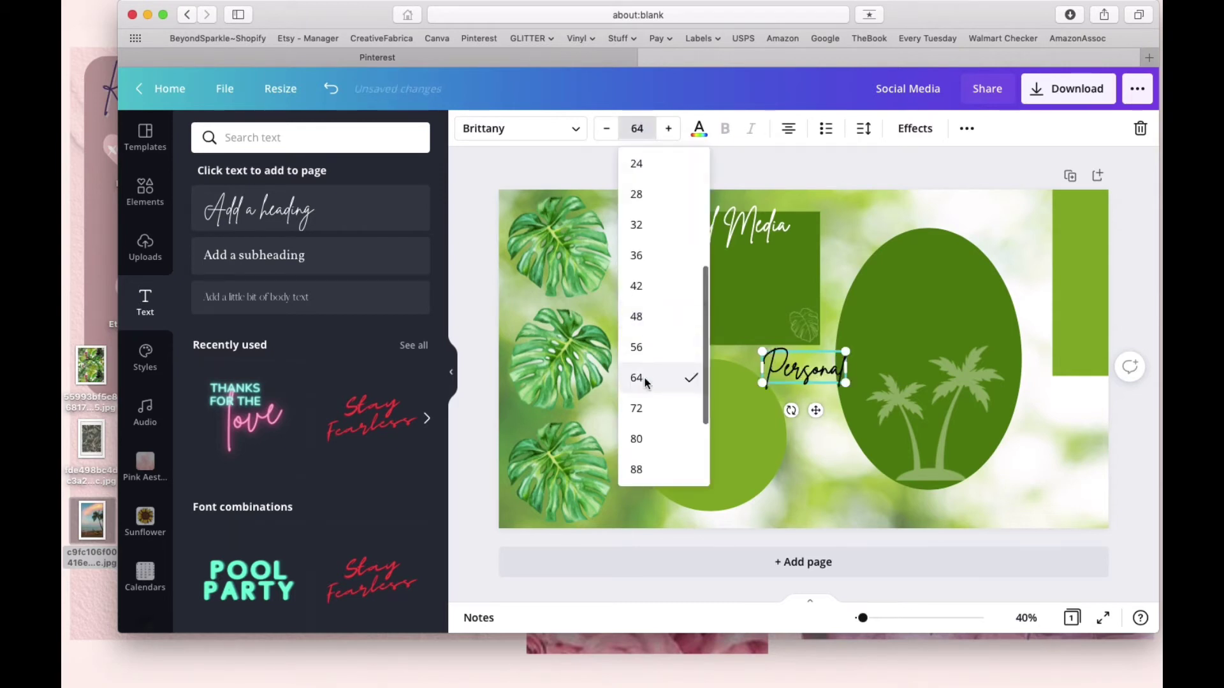
pyautogui.click(814, 440)
# Step: Place the "Personal" heading across the top of the light green circle and colour it white
pyautogui.moveTo(805, 373); pyautogui.dragTo(711, 385)
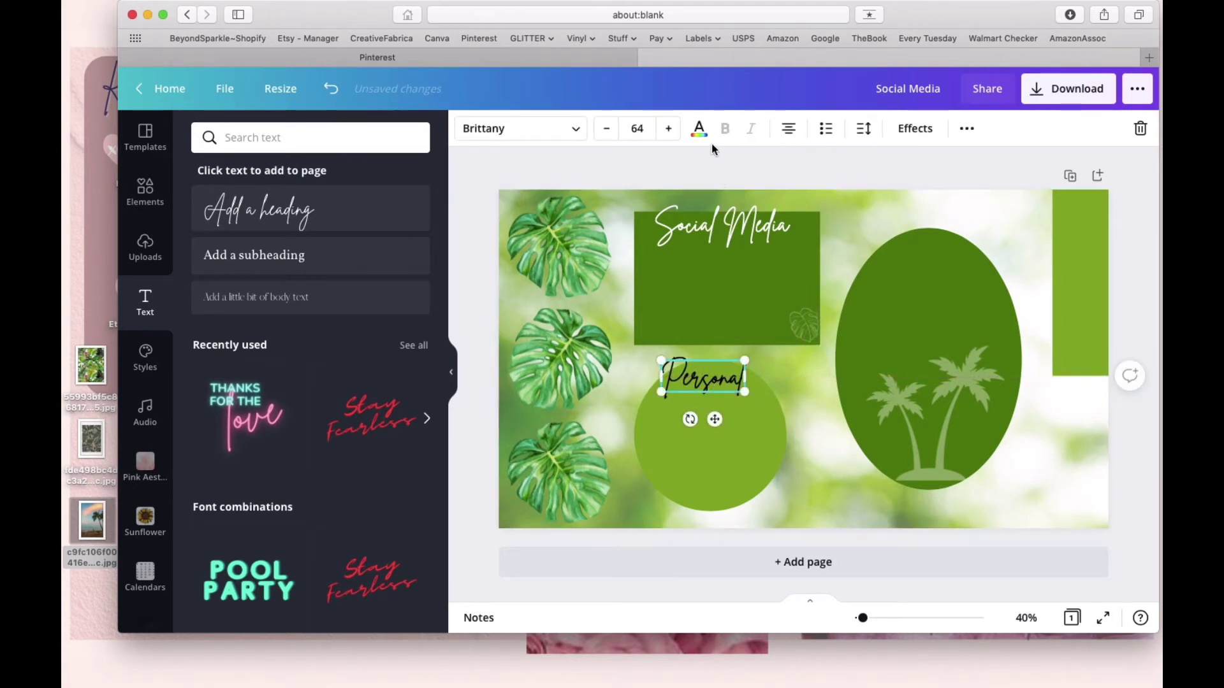
pyautogui.click(699, 129)
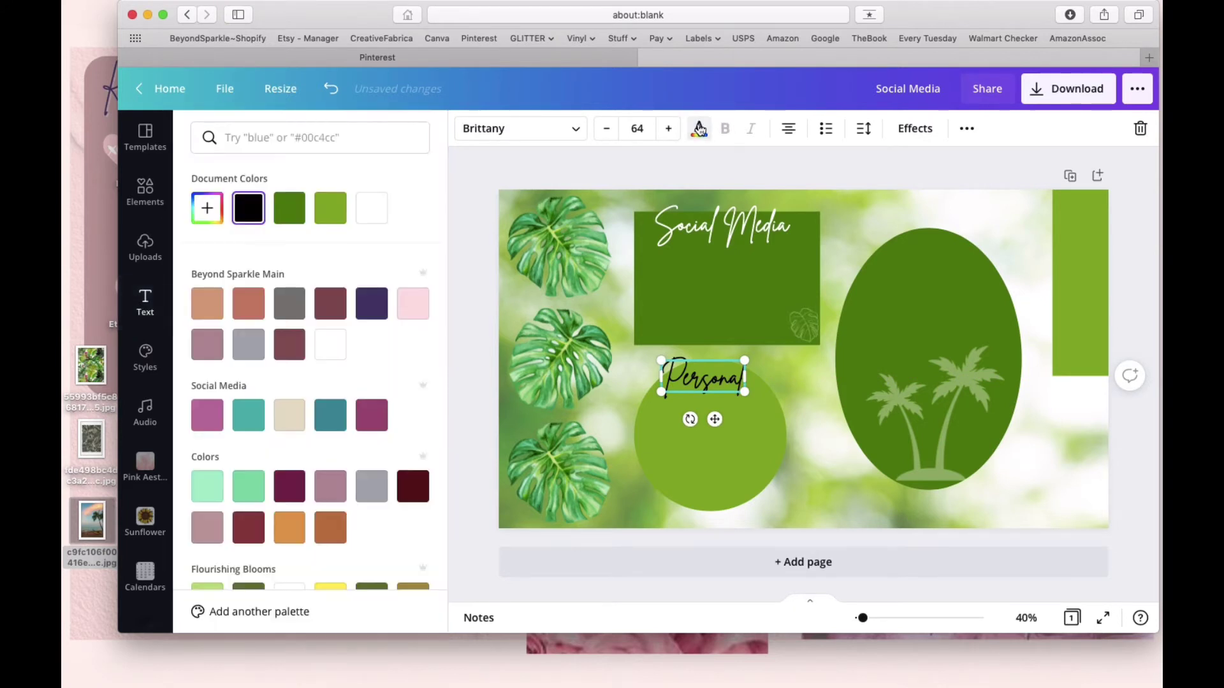
pyautogui.click(372, 209)
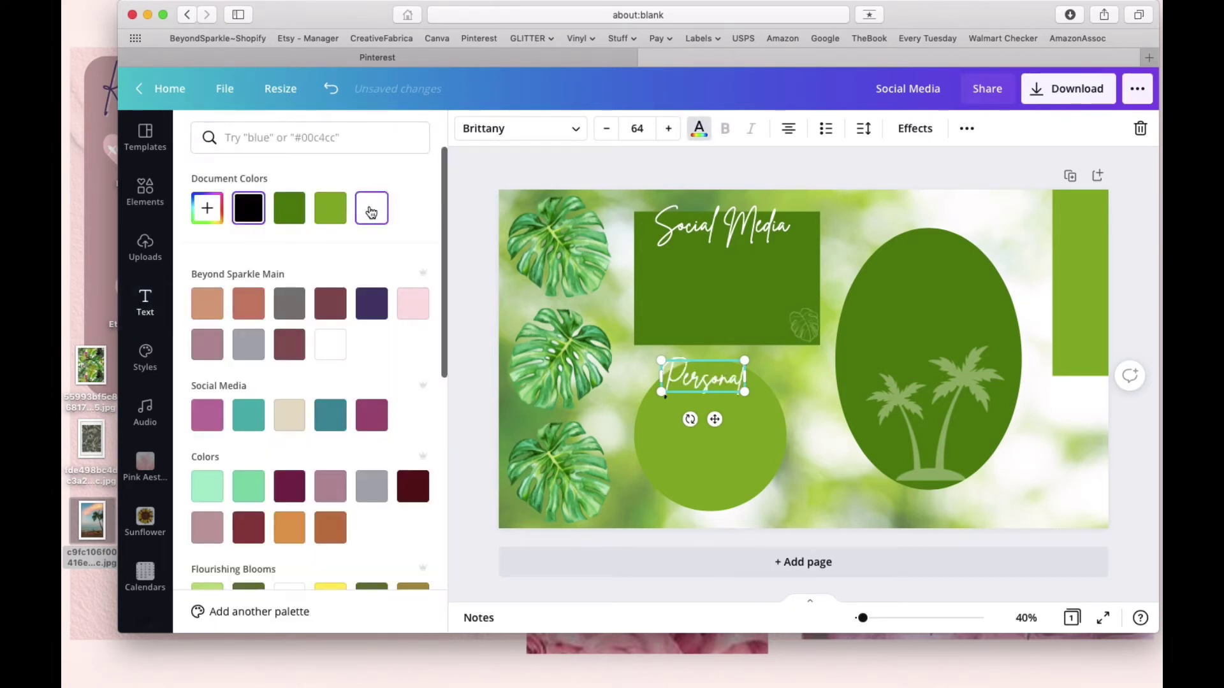
pyautogui.click(821, 453)
pyautogui.click(822, 454)
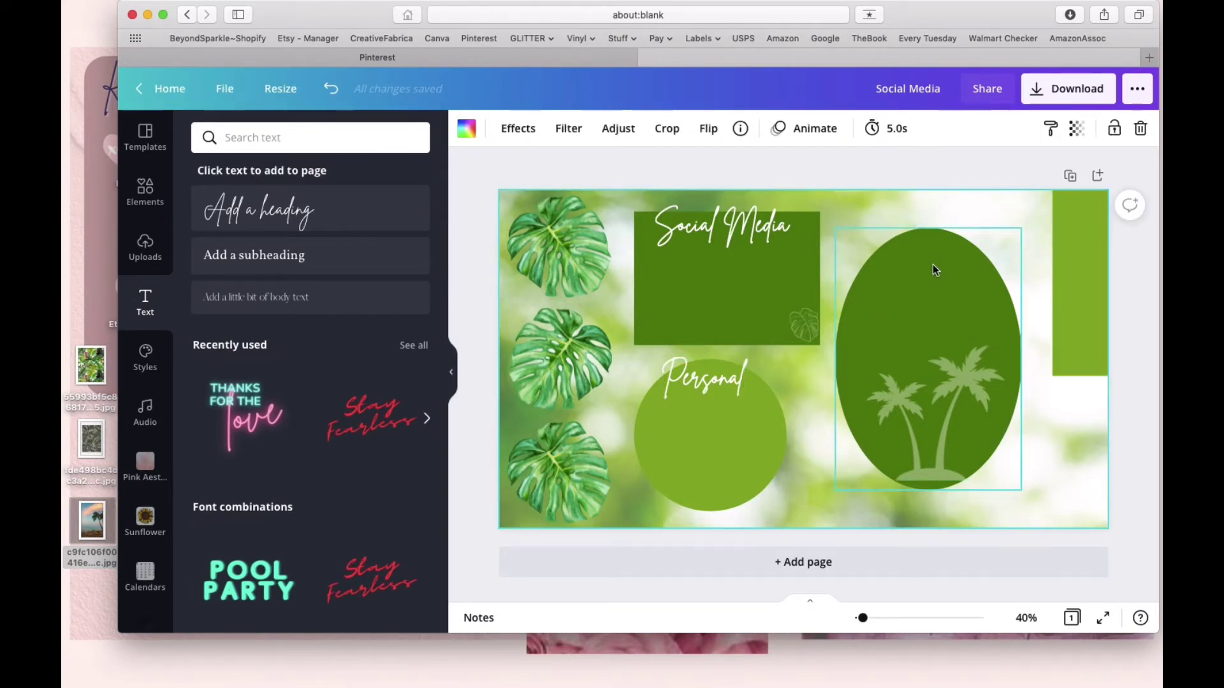
# Step: Add a third heading that reads "Inspiration"
pyautogui.click(286, 223)
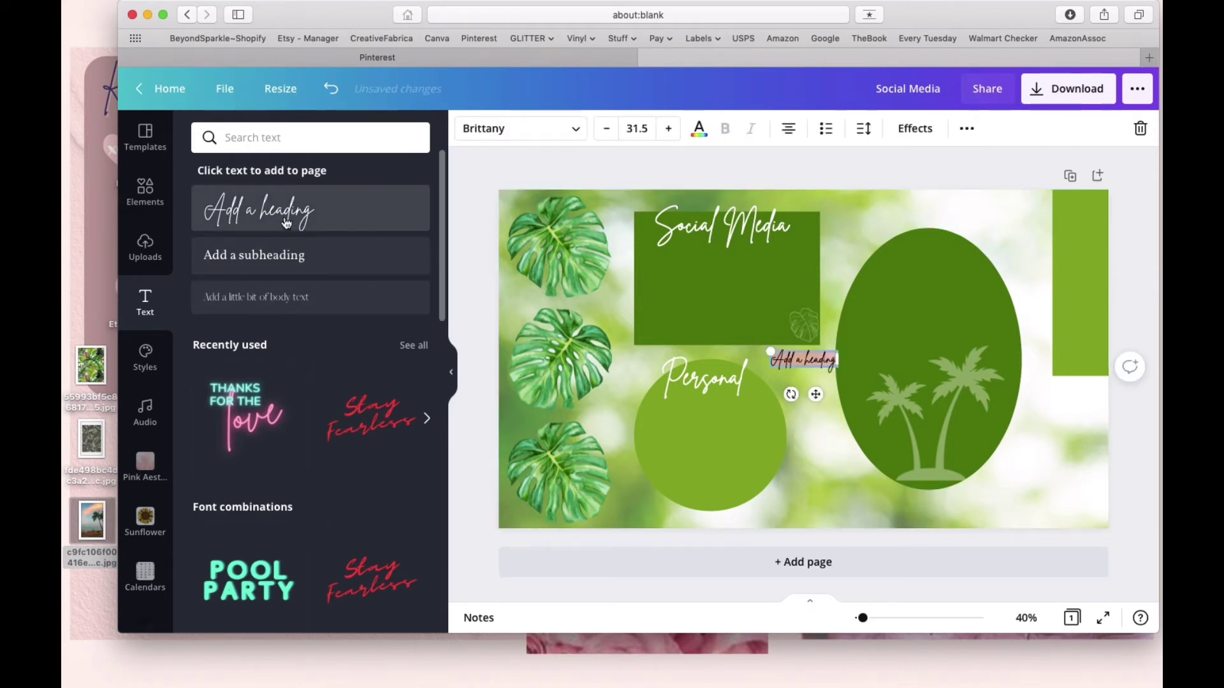
pyautogui.write('Anspriatio')
pyautogui.press('BackSpace')
pyautogui.press('BackSpace')
pyautogui.press('BackSpace')
pyautogui.press('BackSpace')
pyautogui.press('BackSpace')
pyautogui.press('BackSpace')
pyautogui.press('BackSpace')
pyautogui.write('piration')
# Step: Set the "Inspiration" heading's font size to 56 and colour it white
pyautogui.click(636, 128)
pyautogui.click(644, 446)
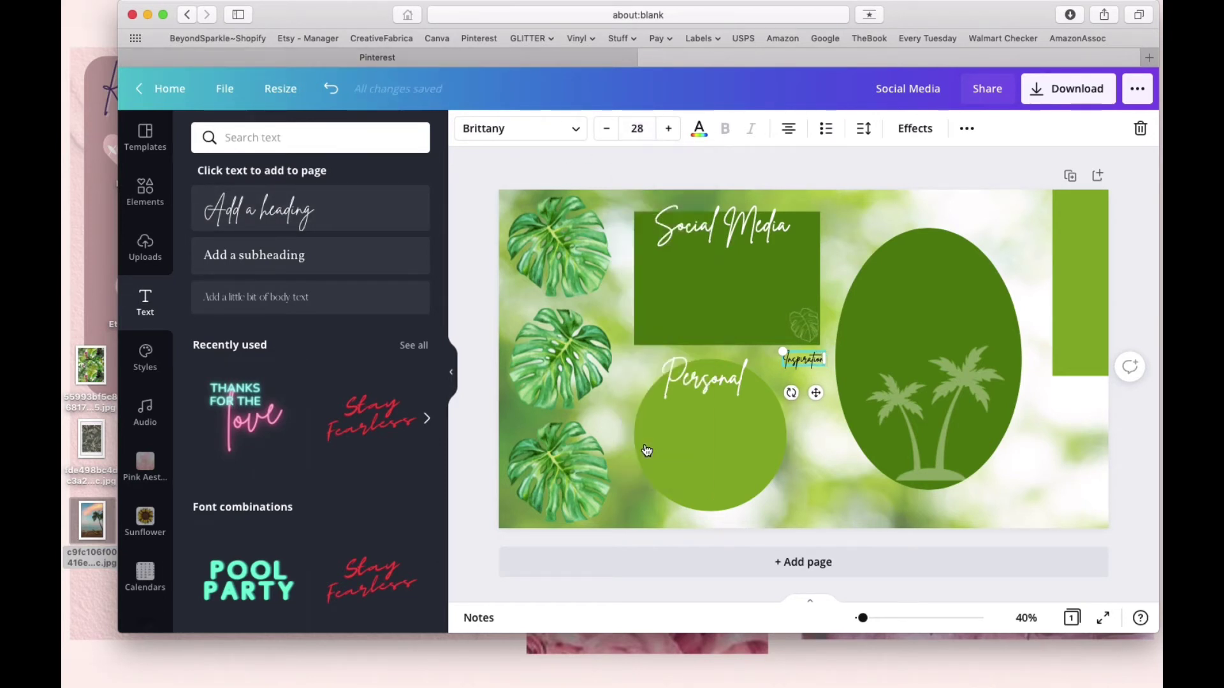
pyautogui.click(637, 128)
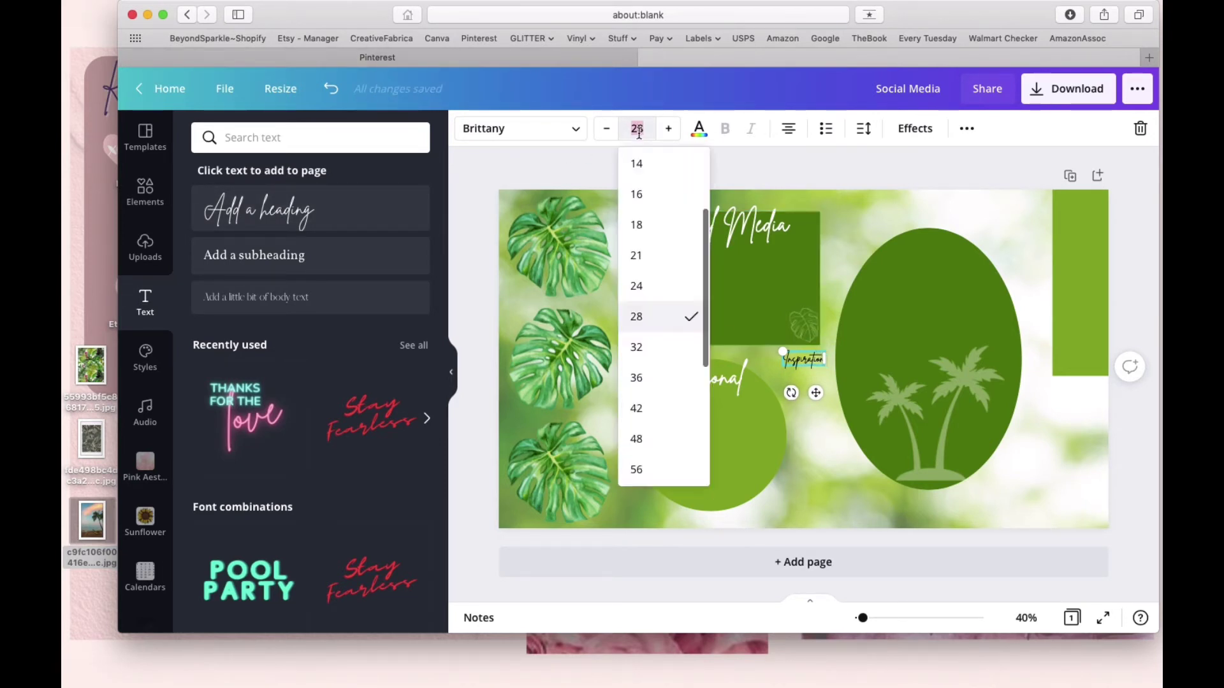
pyautogui.scroll(-3, 650, 359)
pyautogui.click(644, 347)
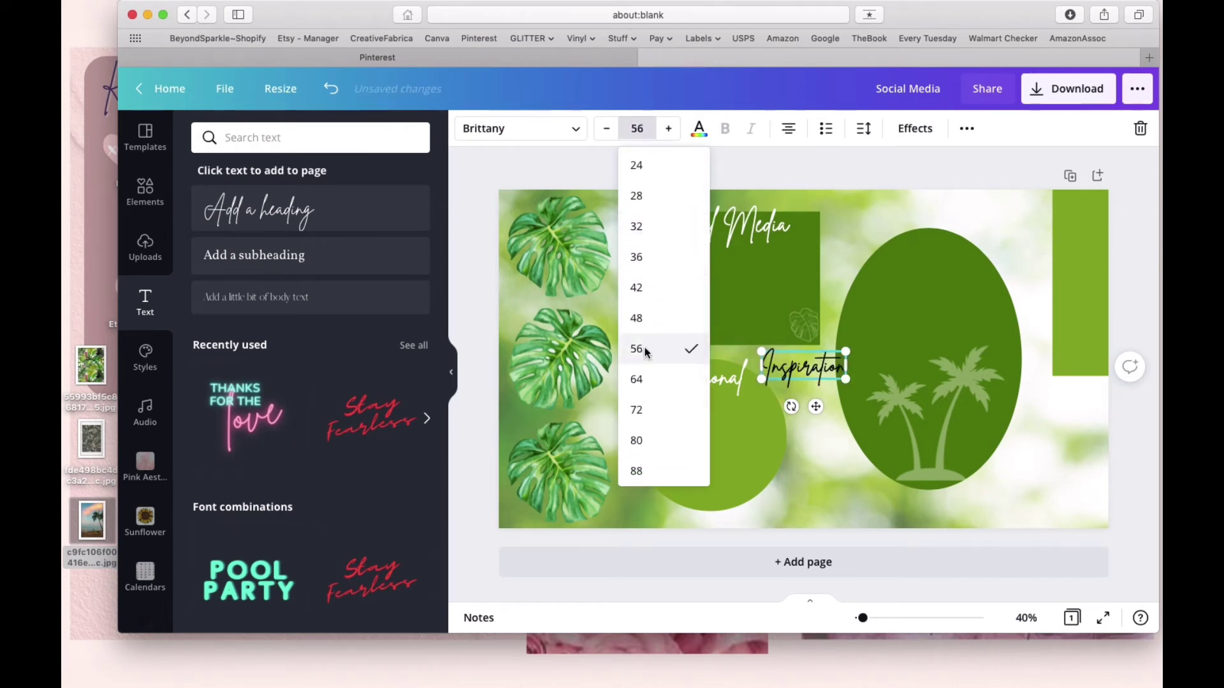
pyautogui.click(698, 128)
pyautogui.click(380, 214)
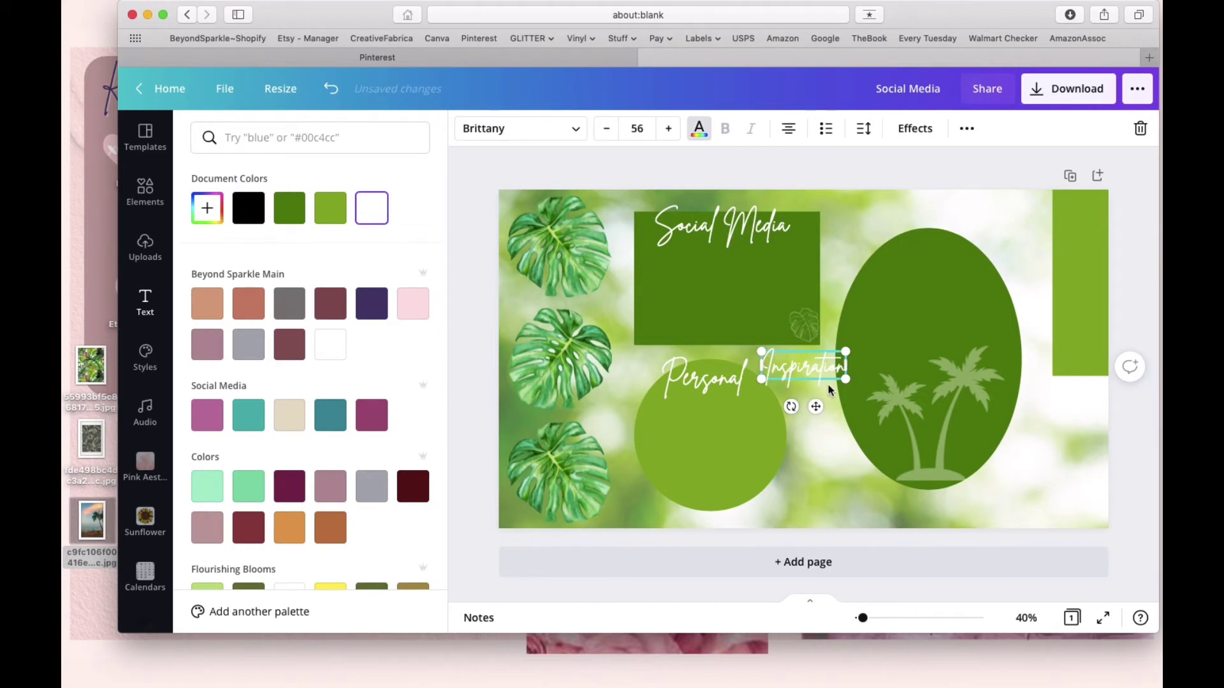
pyautogui.moveTo(798, 369); pyautogui.dragTo(865, 347)
pyautogui.click(817, 463)
pyautogui.doubleClick(817, 463)
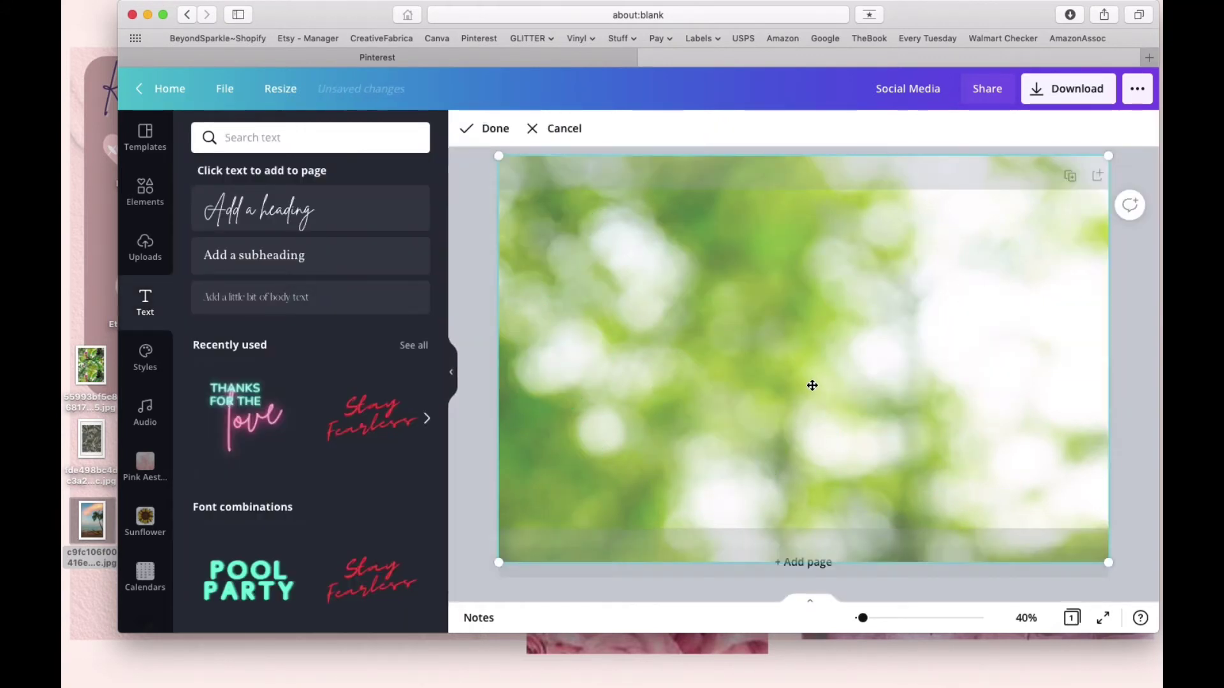
pyautogui.scroll(-1, 892, 314)
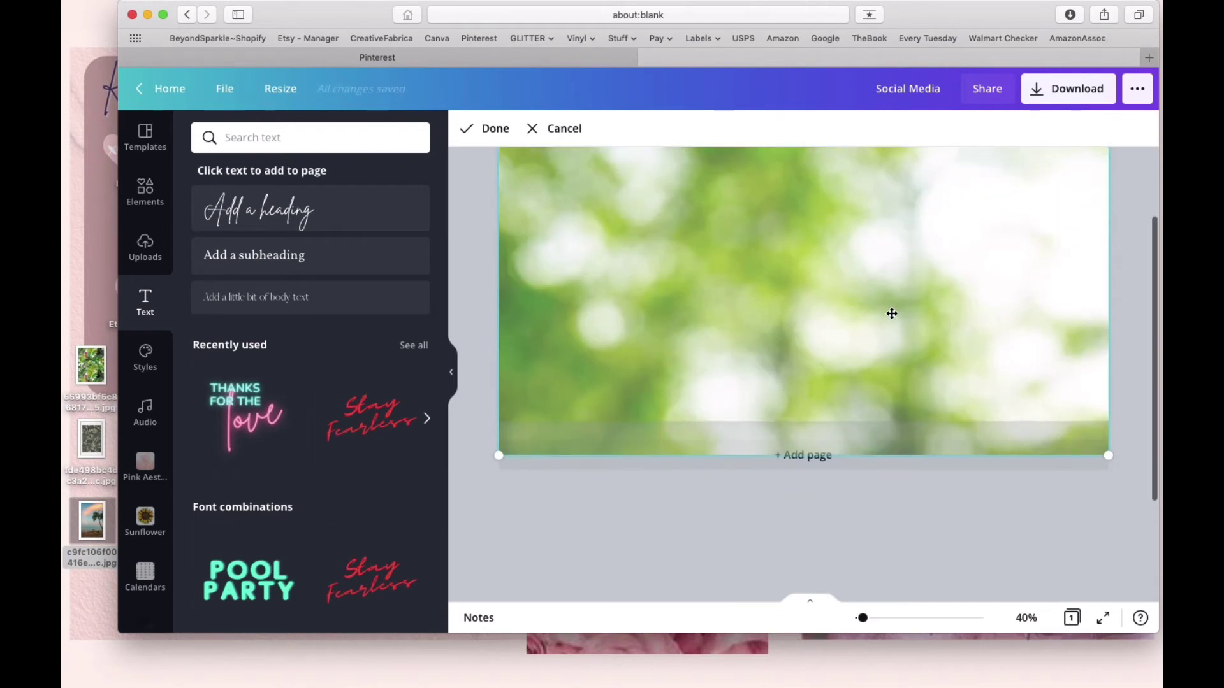
pyautogui.scroll(1, 892, 313)
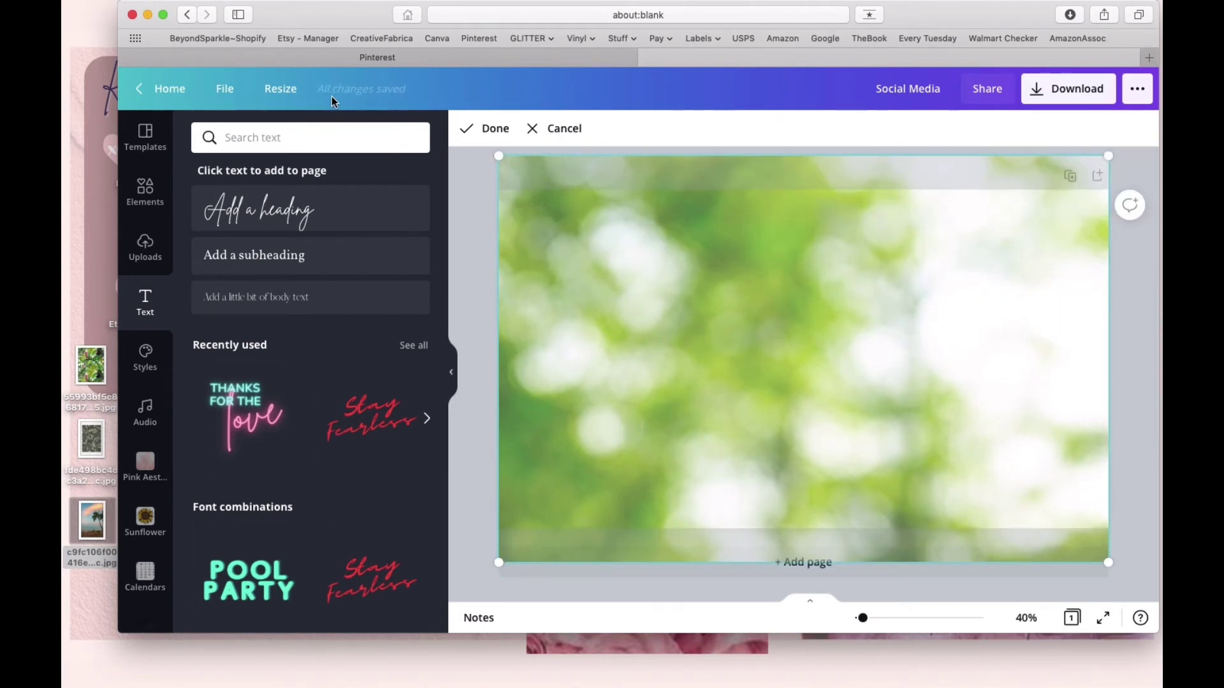
pyautogui.click(484, 129)
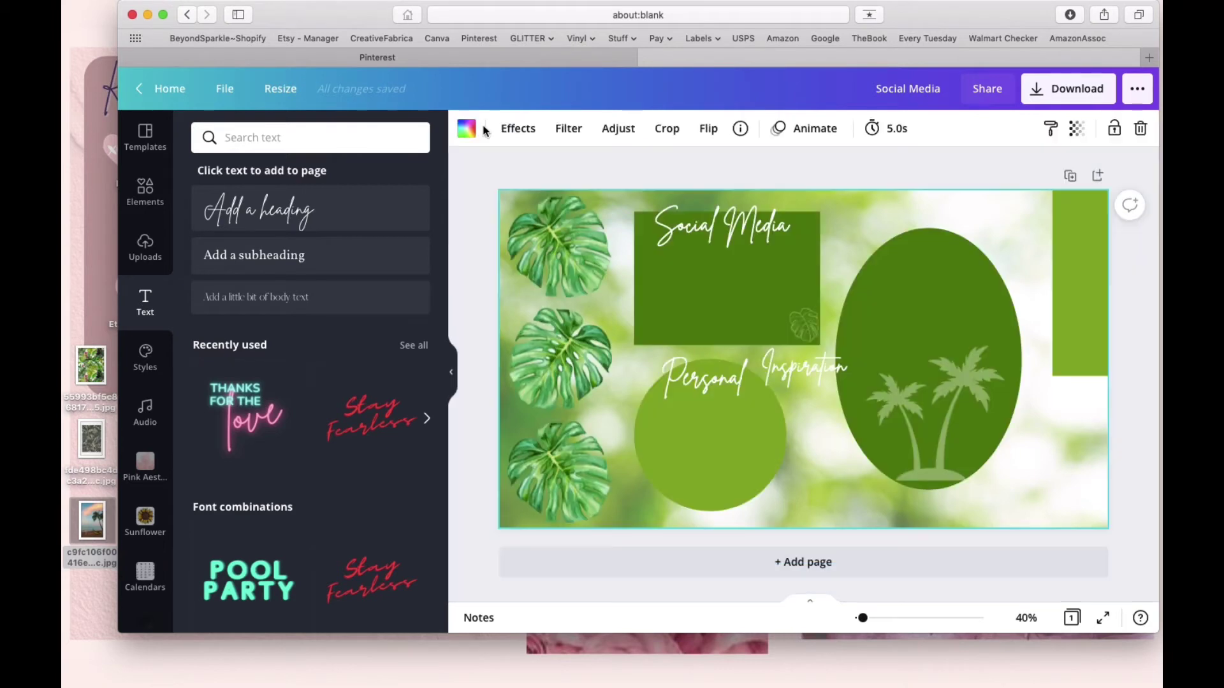
# Step: Place the "Inspiration" heading in the upper part of the dark green oval
pyautogui.click(806, 353)
pyautogui.moveTo(807, 370); pyautogui.dragTo(928, 260)
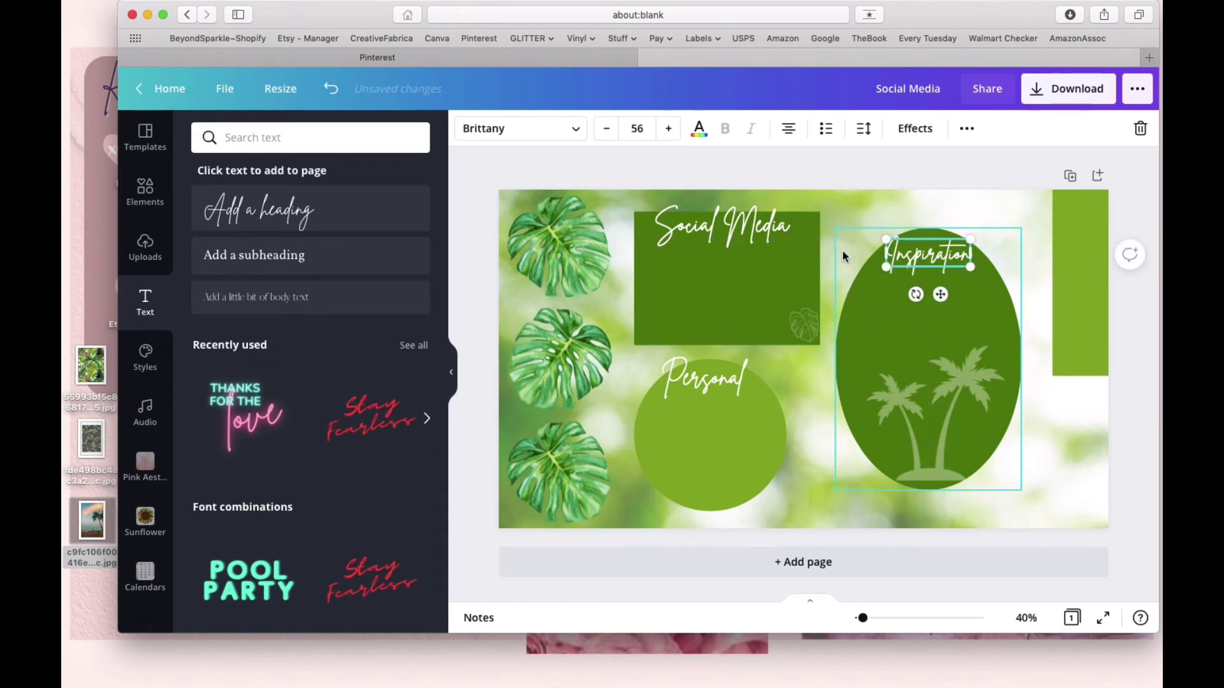
# Step: Add a body text label reading "Screenshots" and set its font size to 24
pyautogui.click(1000, 228)
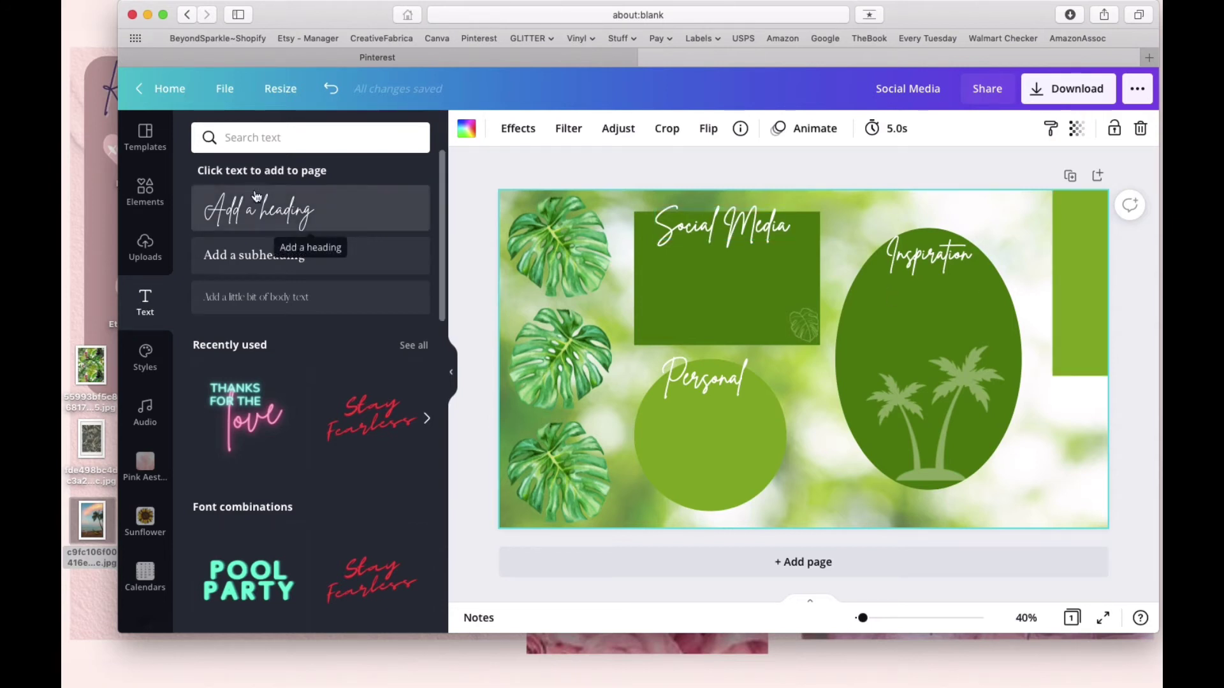
pyautogui.click(261, 306)
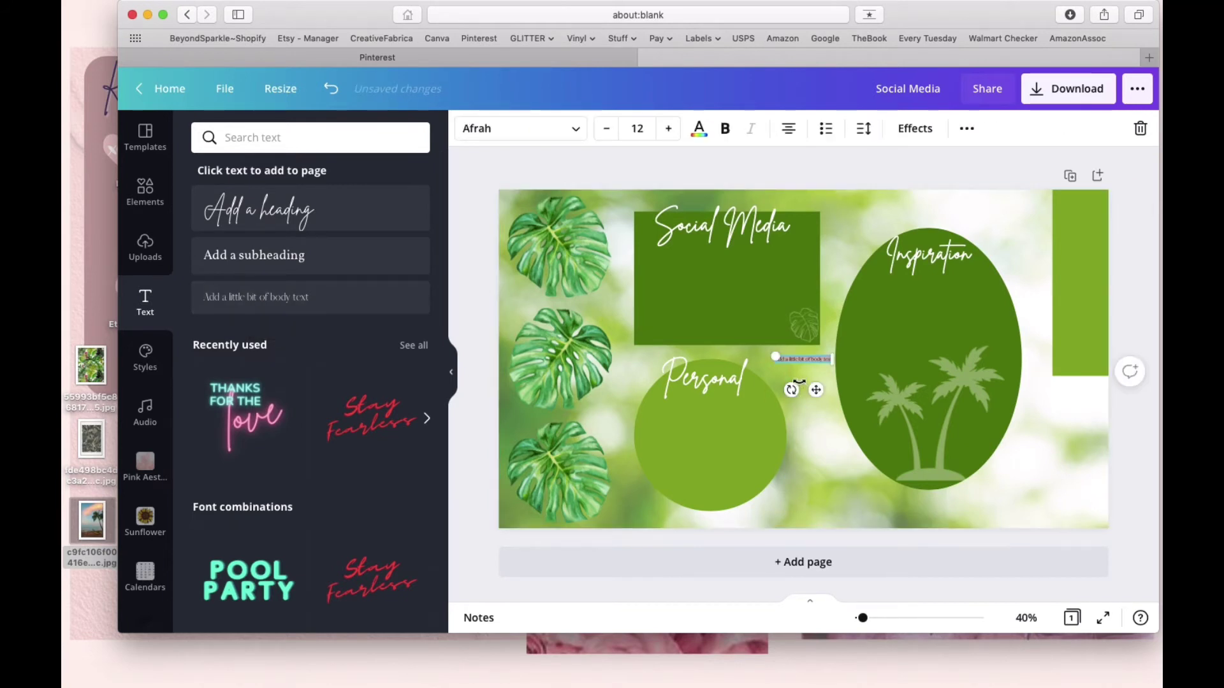
pyautogui.write('Screenshot')
pyautogui.click(633, 127)
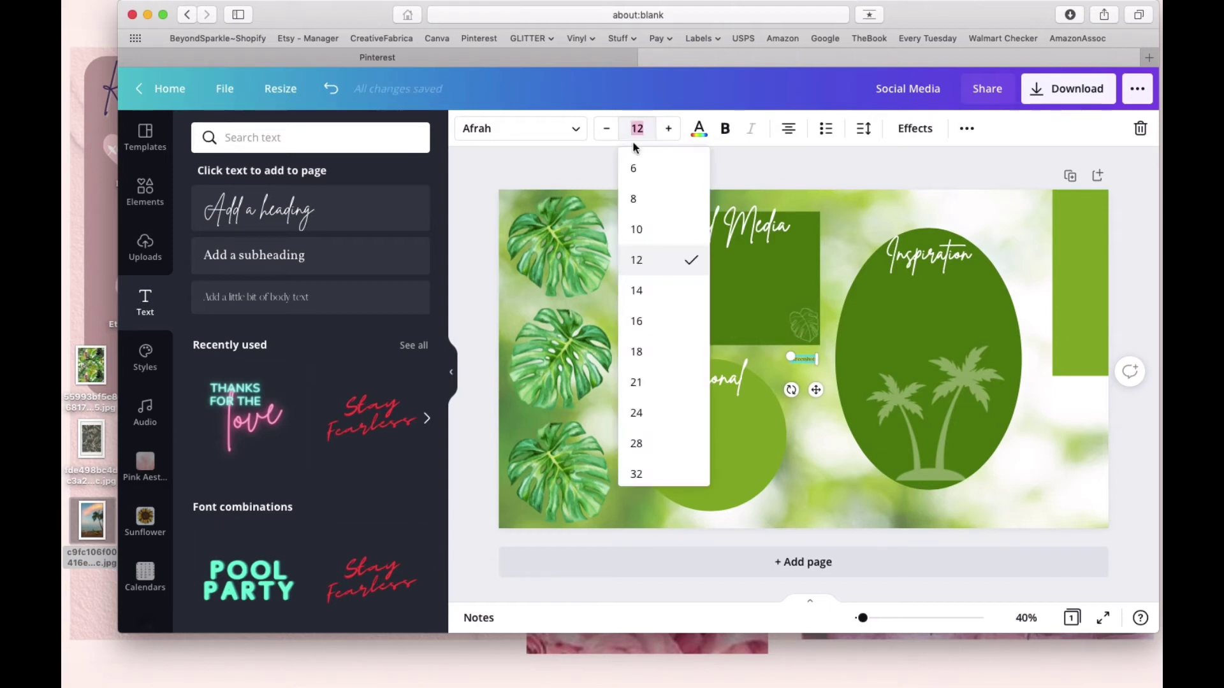
pyautogui.click(637, 413)
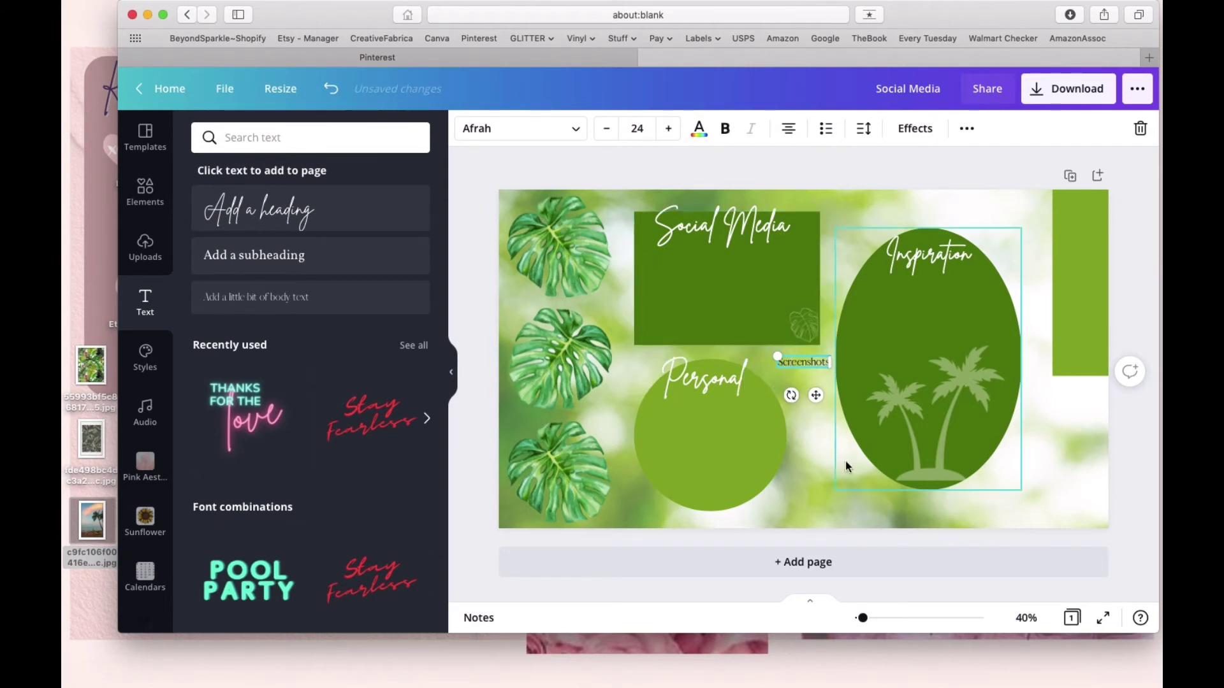
pyautogui.click(806, 455)
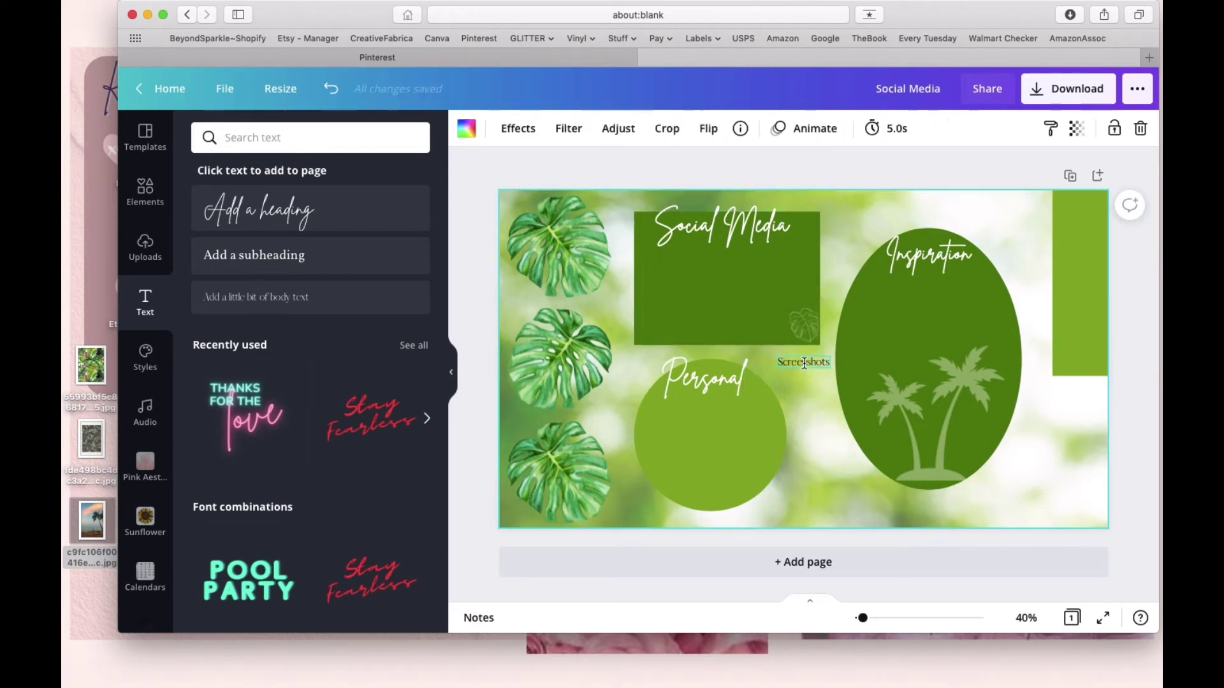
# Step: Place the "Screenshots" label at the lower end of the tall light green rectangle and colour it white
pyautogui.moveTo(804, 362); pyautogui.dragTo(1082, 369)
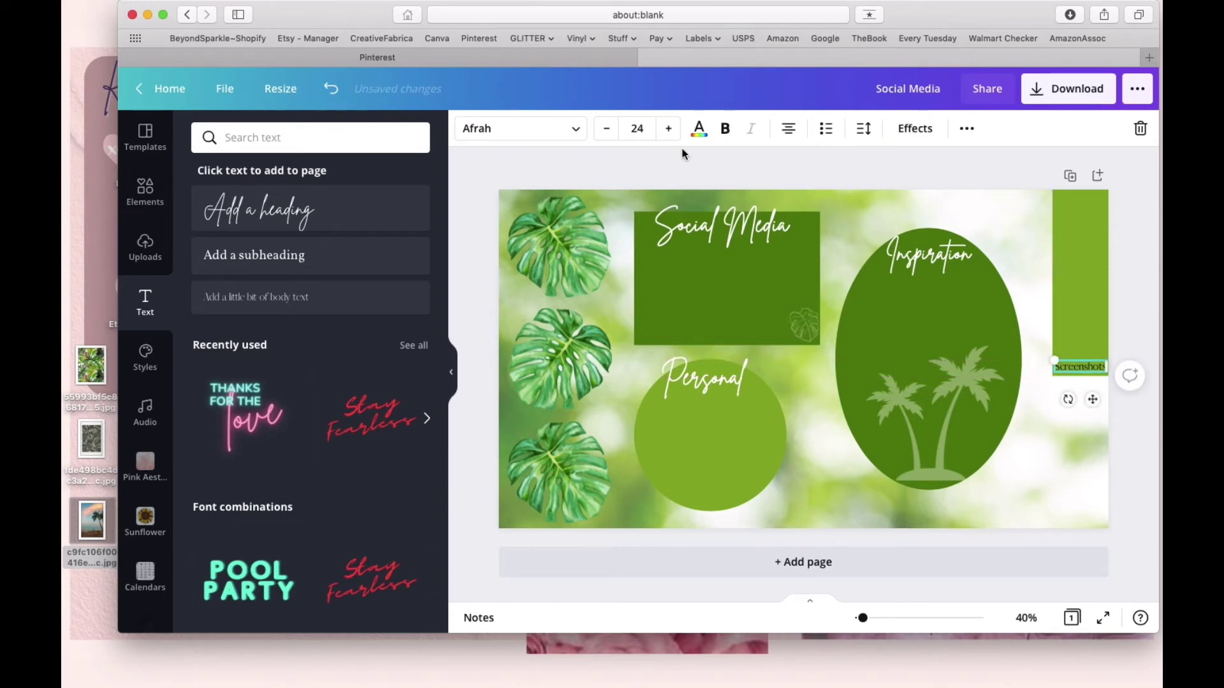
pyautogui.click(700, 132)
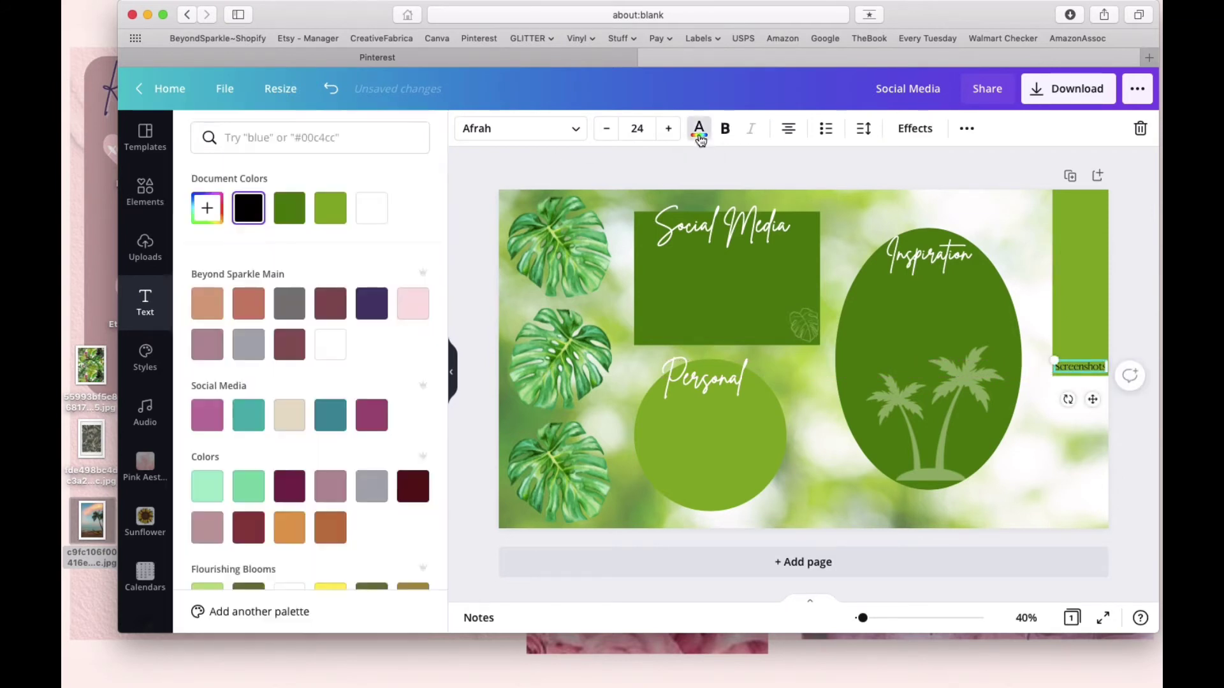
pyautogui.click(372, 211)
pyautogui.click(818, 499)
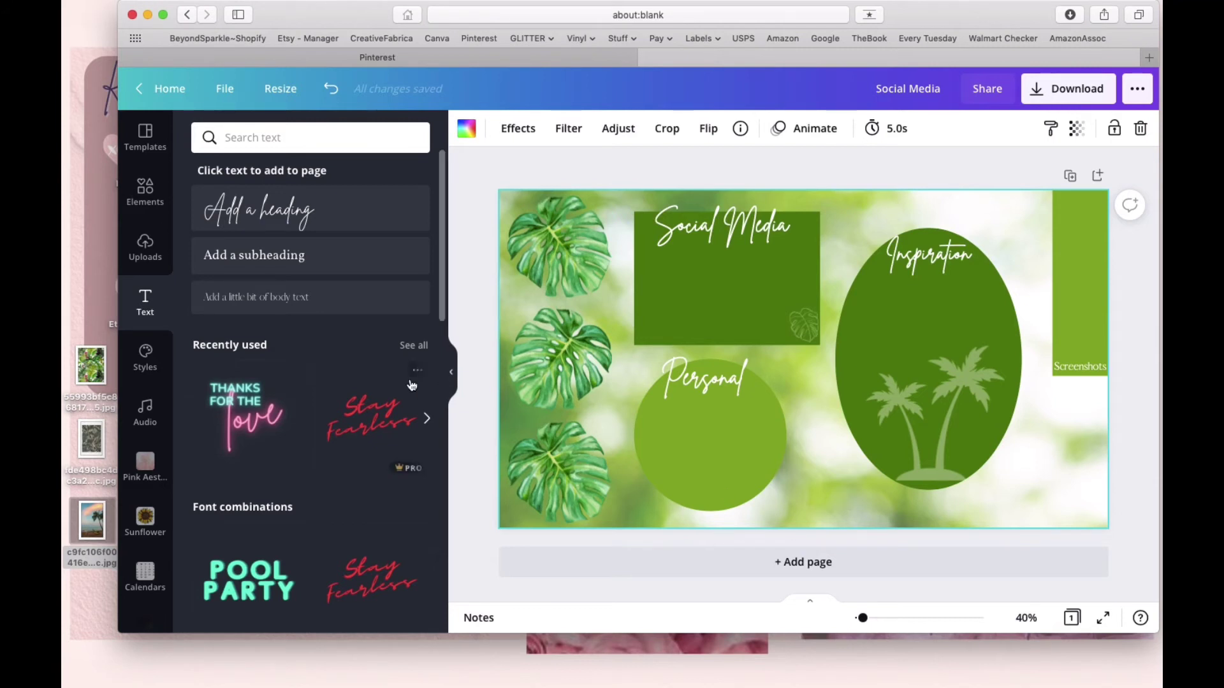
# Step: Add the neon "Thanks for the love" font combination to the page
pyautogui.scroll(-3, 290, 476)
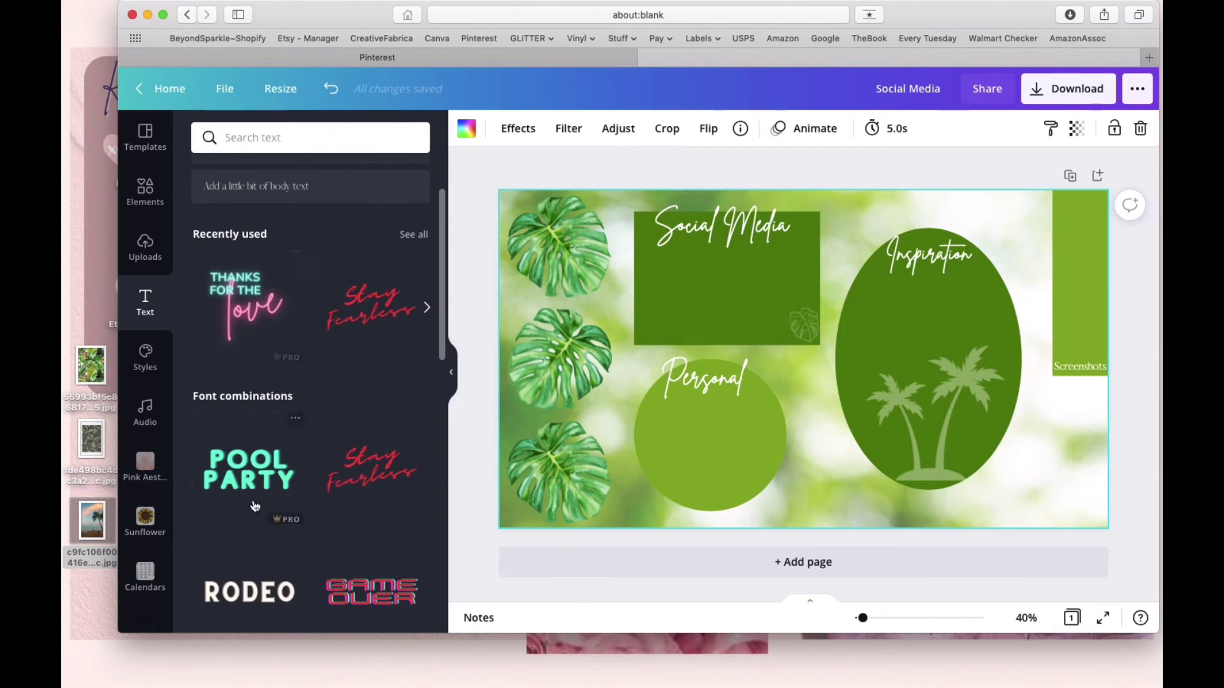
pyautogui.scroll(-4, 350, 503)
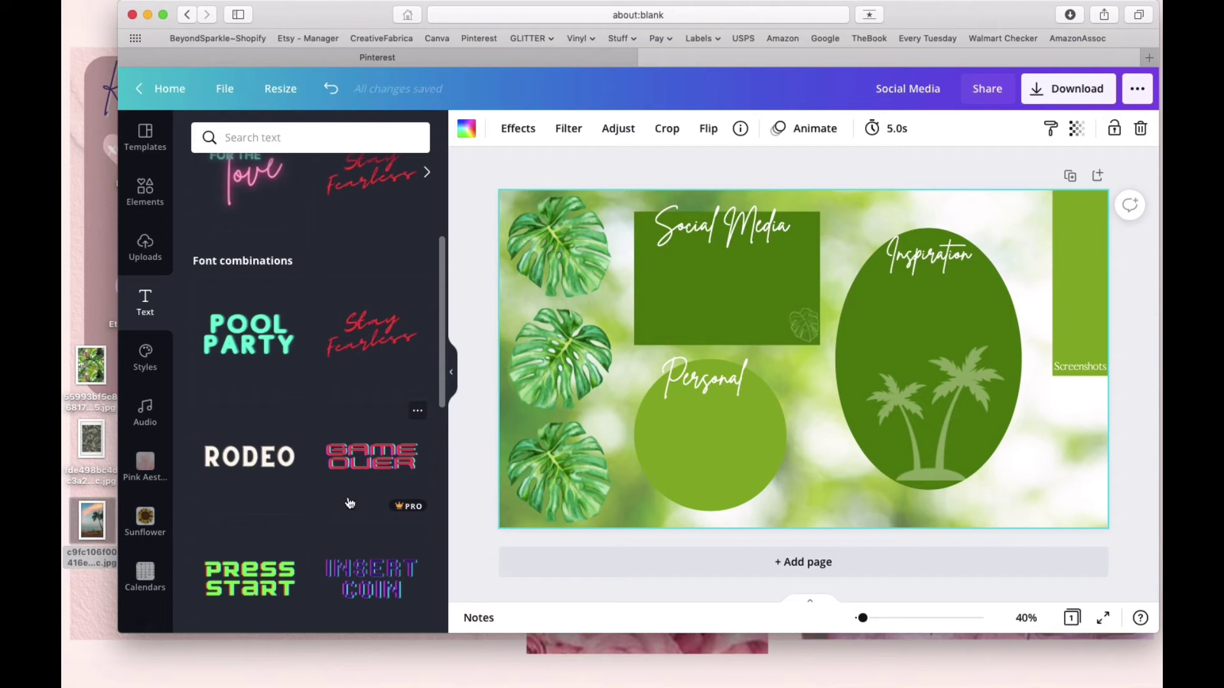
pyautogui.scroll(2, 349, 503)
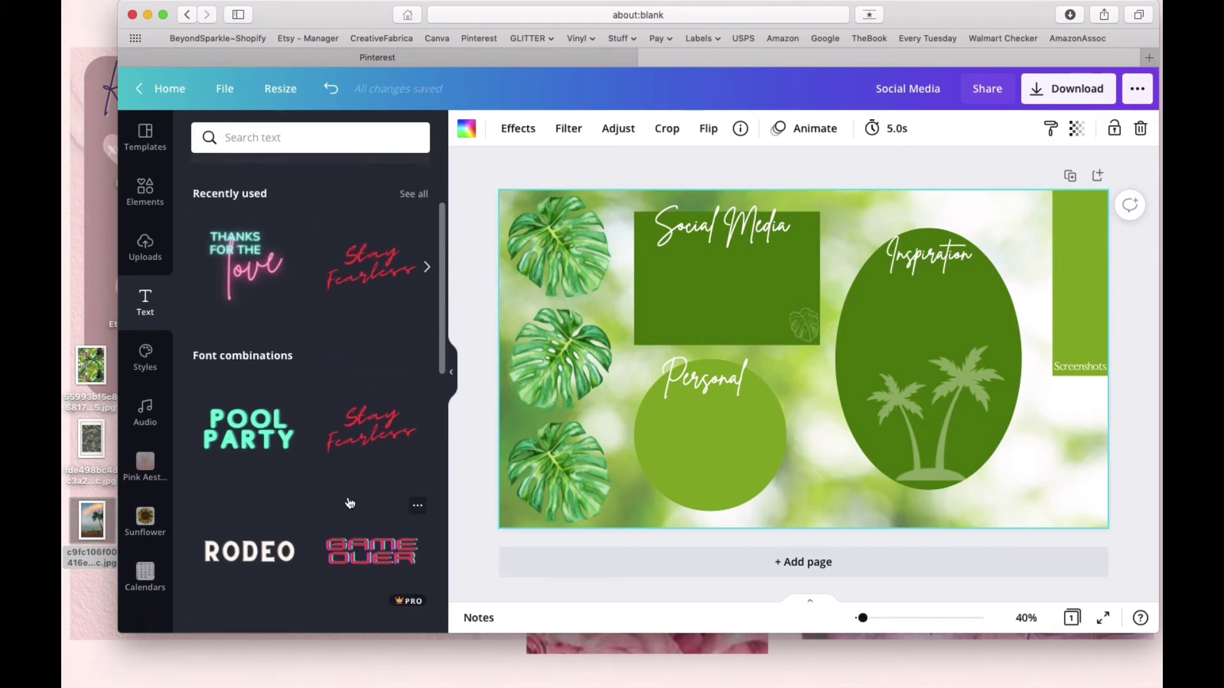
pyautogui.click(247, 270)
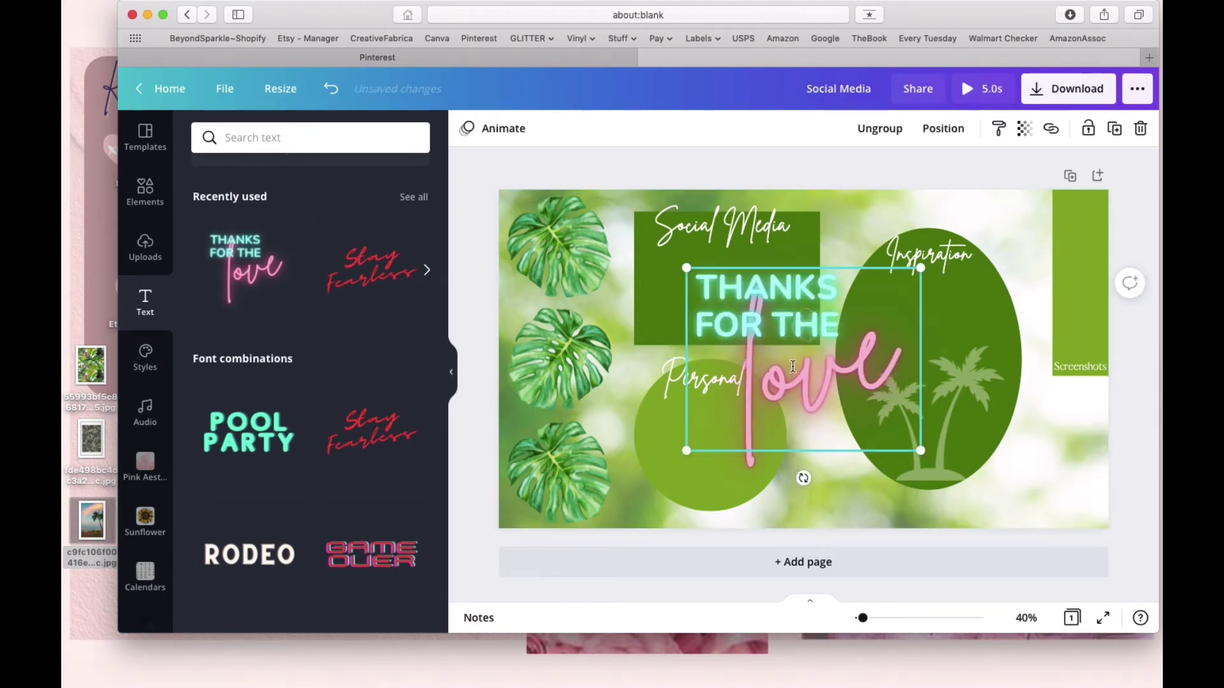
# Step: Replace the pink neon word "love" with "process"
pyautogui.click(896, 359)
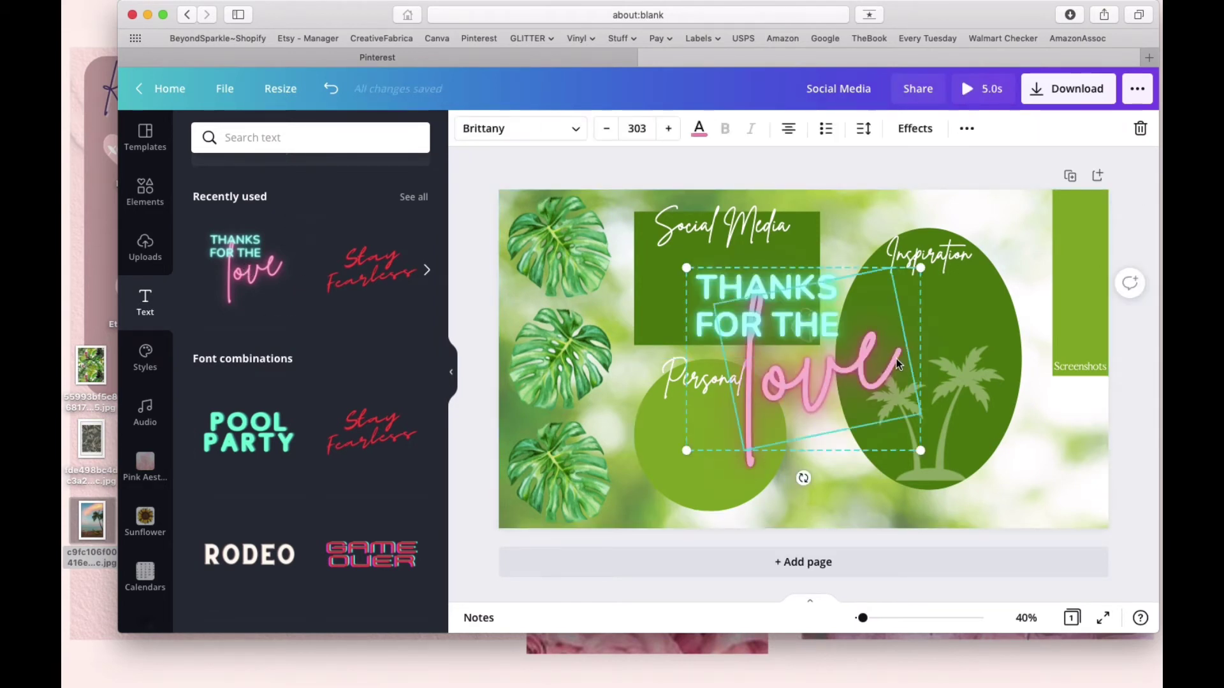
pyautogui.click(896, 359)
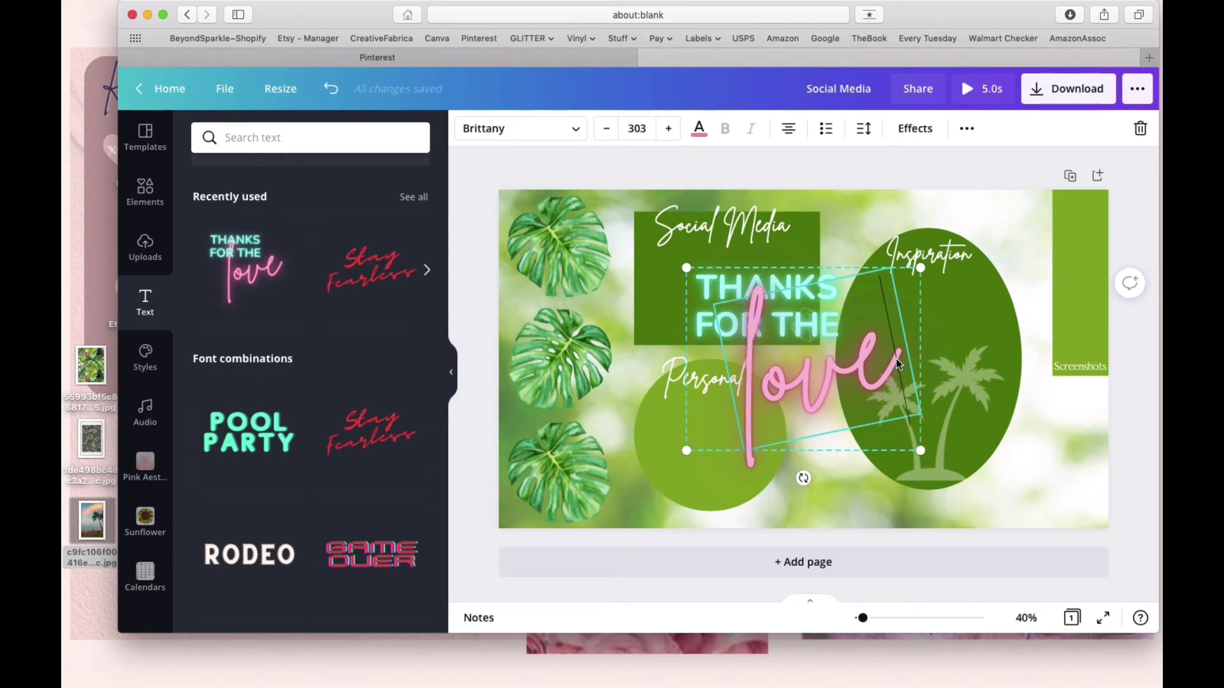
pyautogui.press('BackSpace')
pyautogui.press('BackSpace')
pyautogui.press('BackSpace')
pyautogui.press('BackSpace')
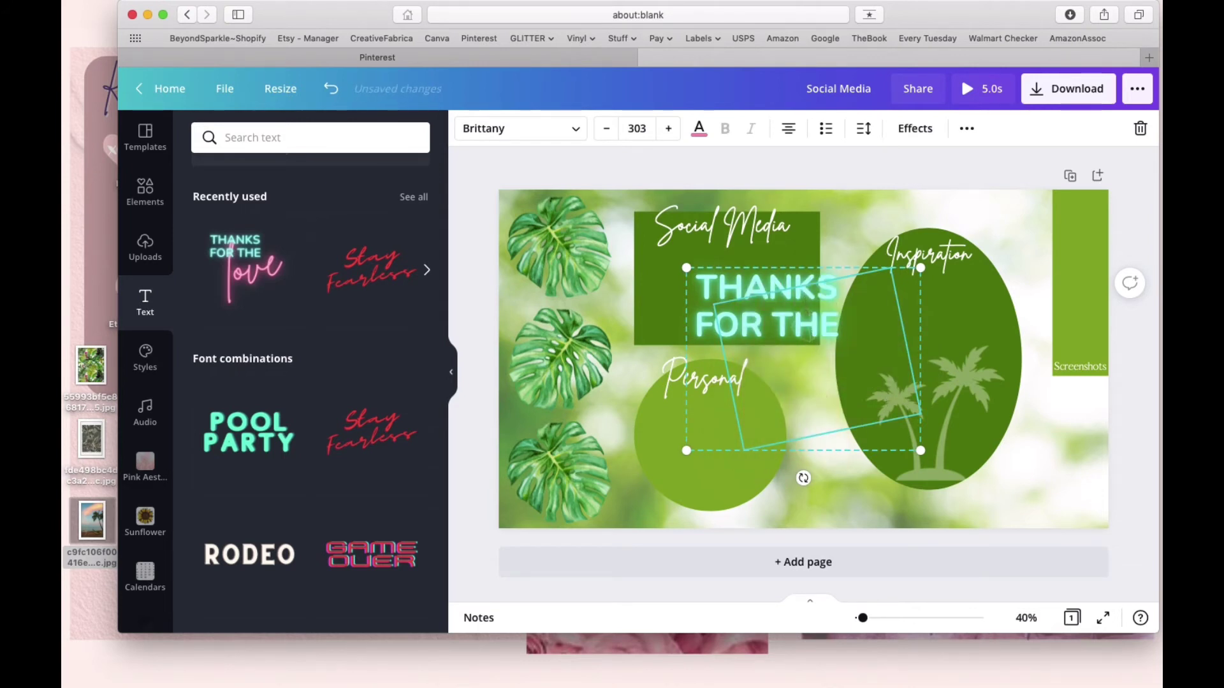
pyautogui.write('process')
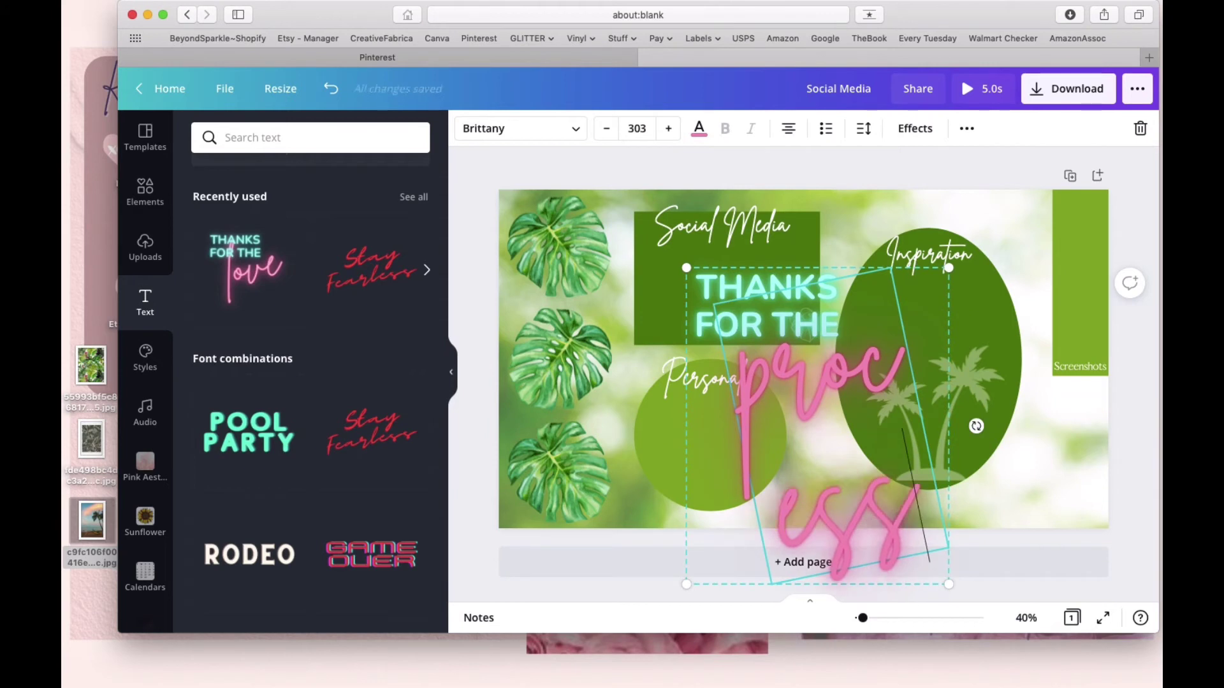
# Step: Try font sizes 144, 220, 200 and 190 on the pink word "process"
pyautogui.click(635, 128)
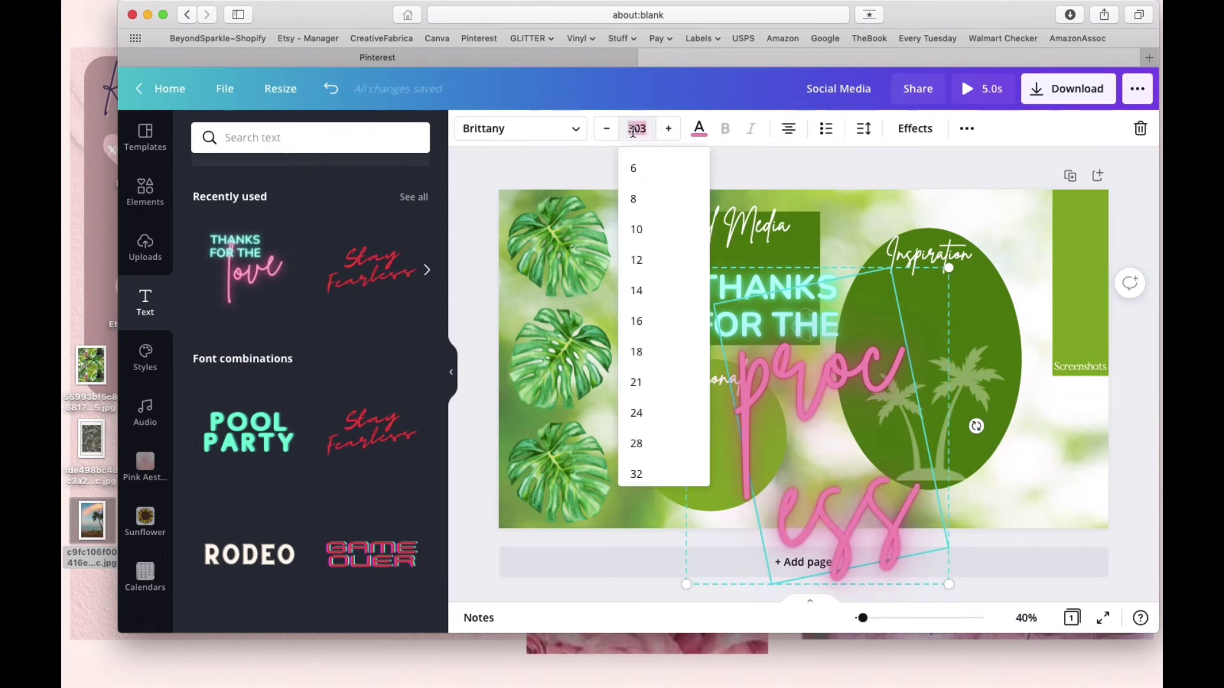
pyautogui.scroll(-5, 643, 392)
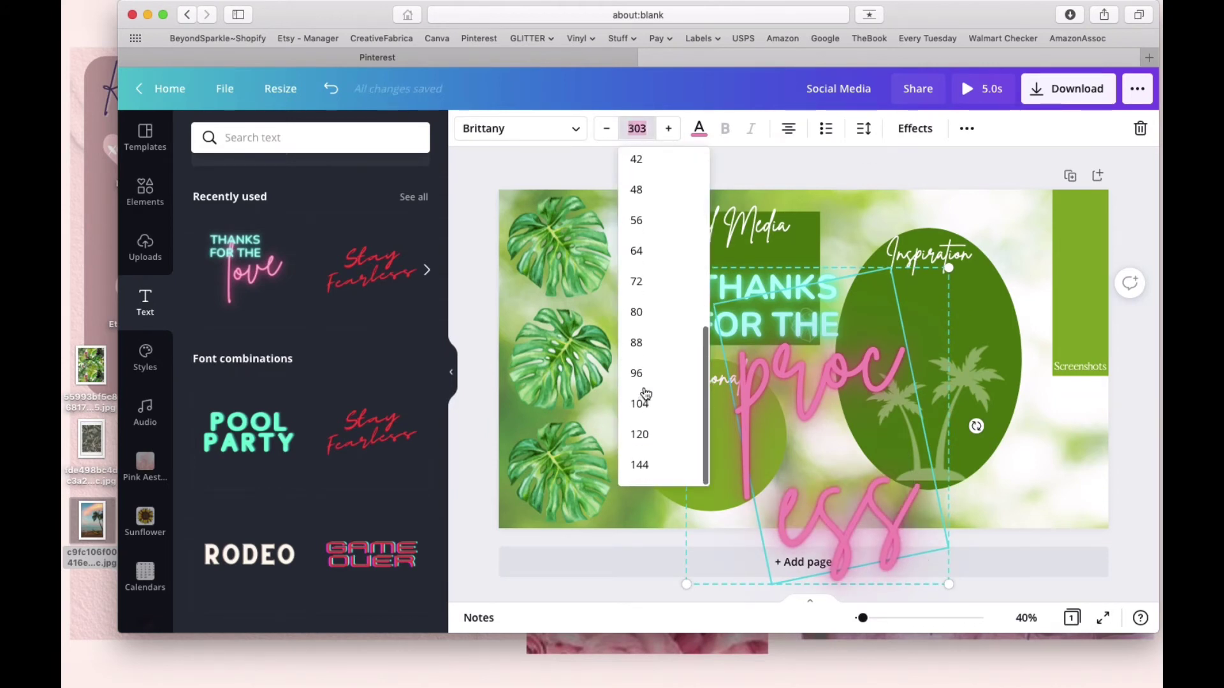
pyautogui.click(641, 467)
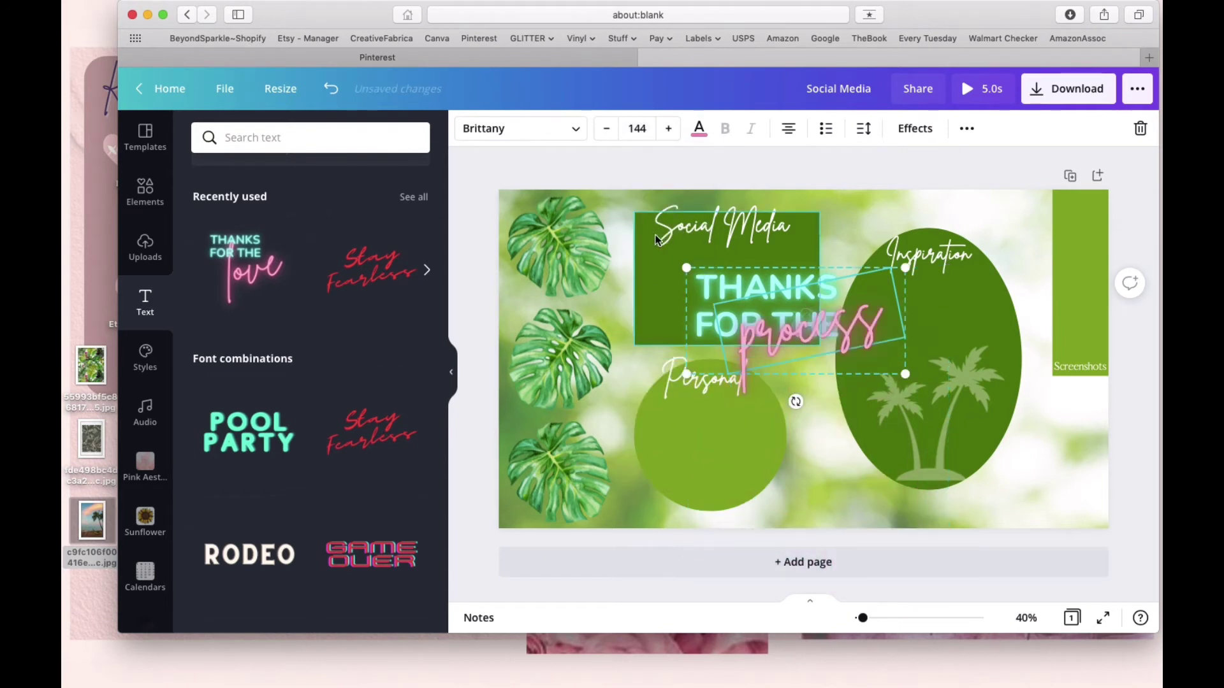
pyautogui.click(621, 128)
pyautogui.write('220')
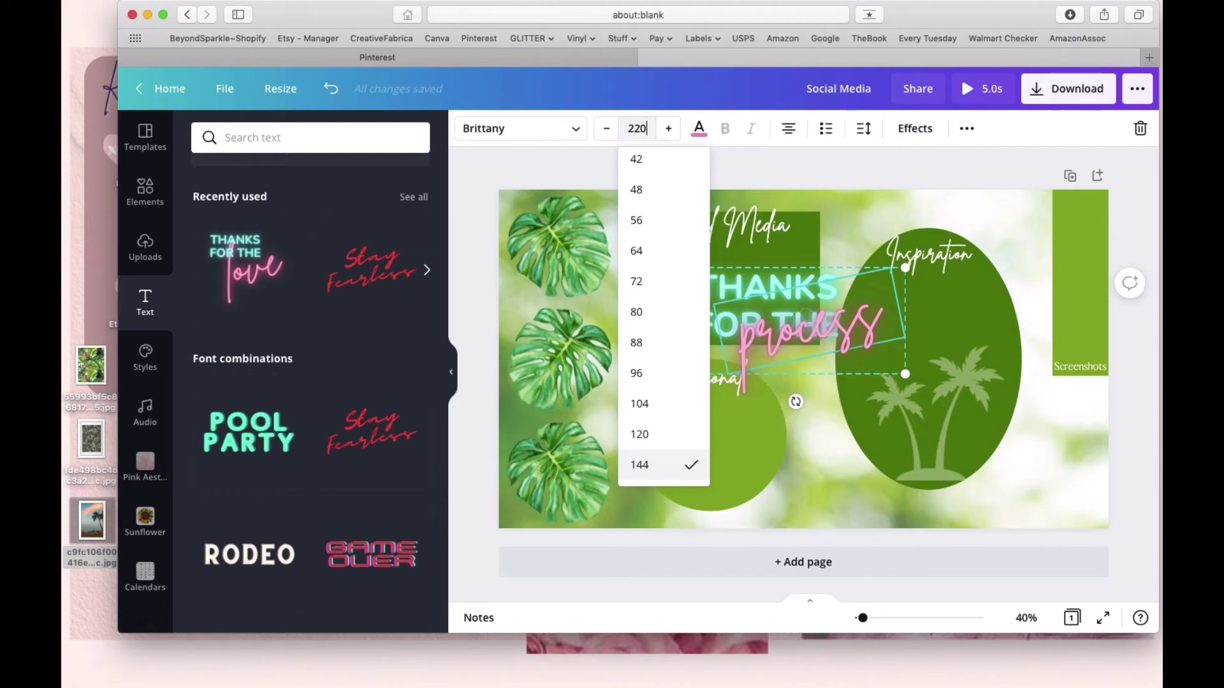
pyautogui.press('Return')
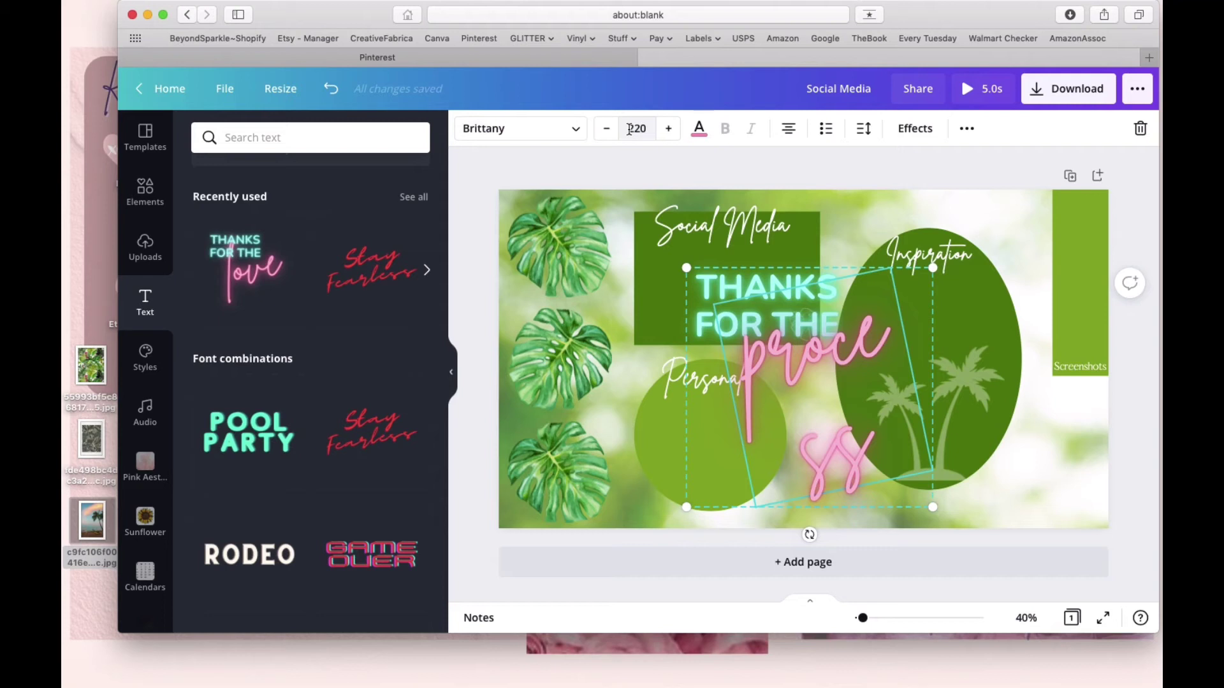
pyautogui.click(647, 129)
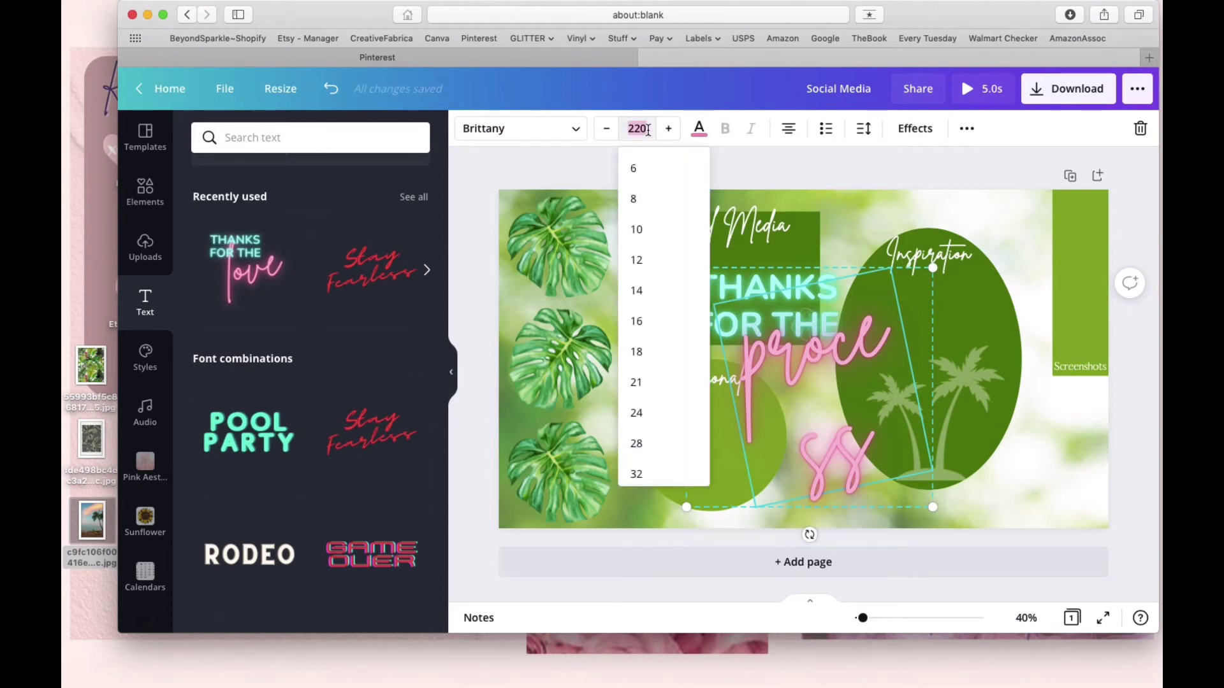
pyautogui.write('200')
pyautogui.press('Return')
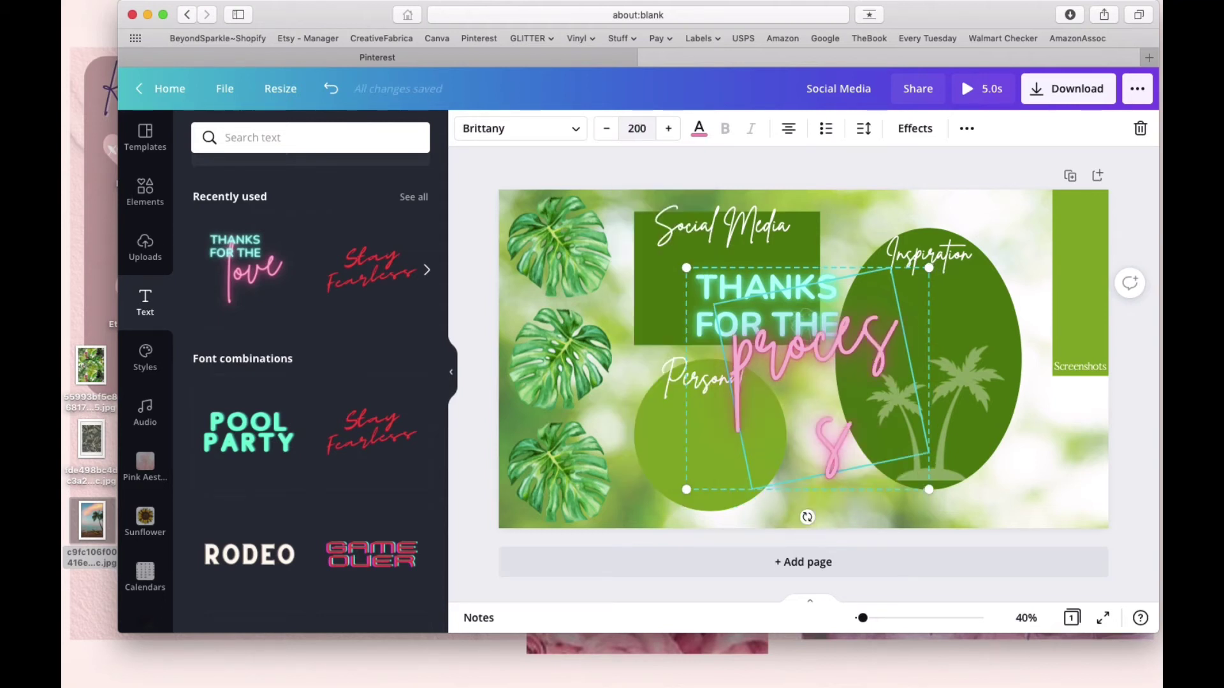
pyautogui.click(647, 130)
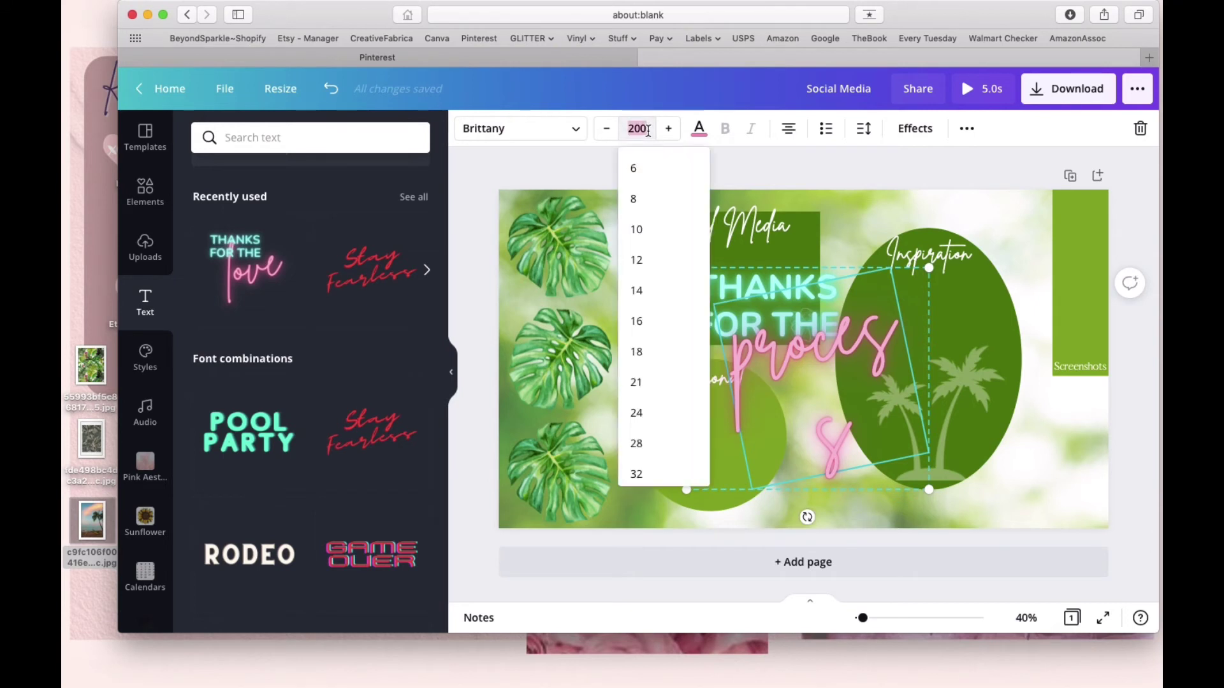
pyautogui.write('190')
pyautogui.press('Return')
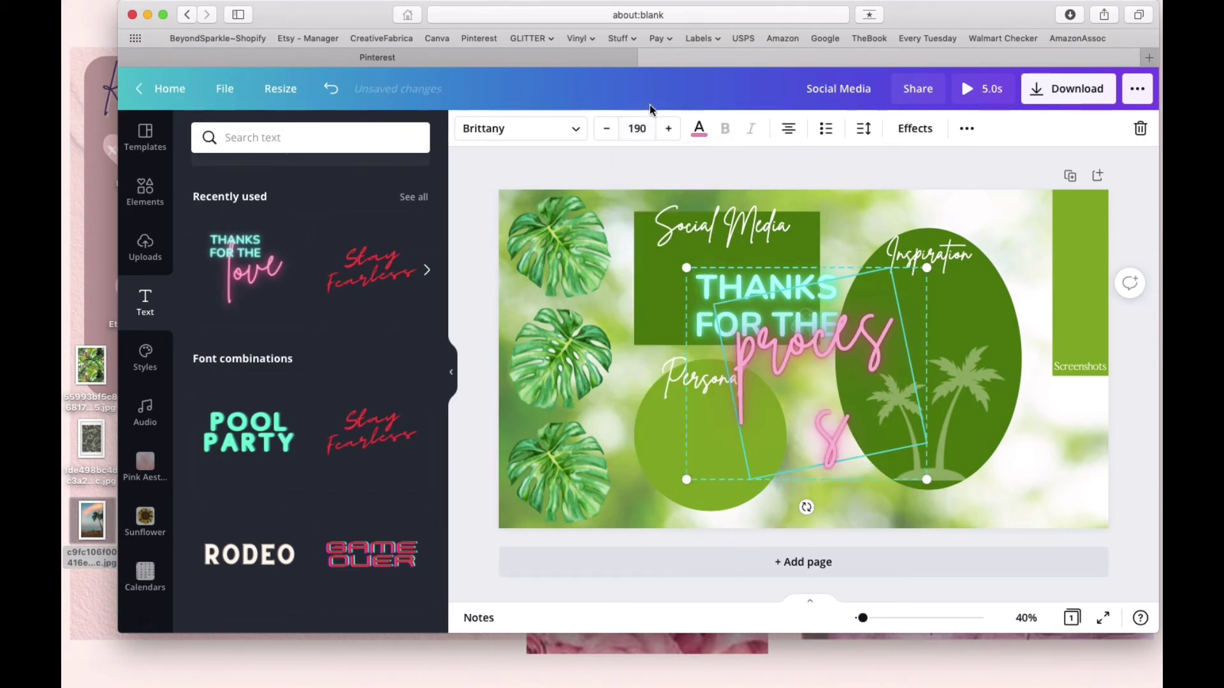
# Step: Set the font size of the pink word "process" to 175
pyautogui.click(647, 130)
pyautogui.write('1')
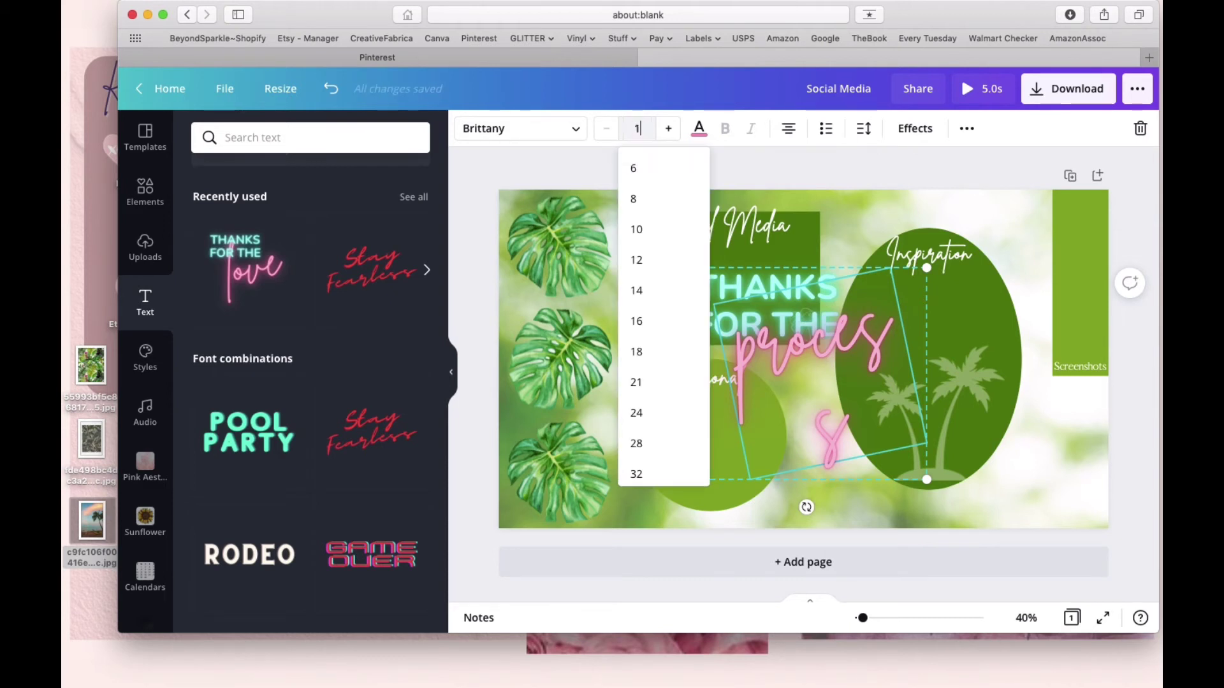
pyautogui.write('75')
pyautogui.press('Return')
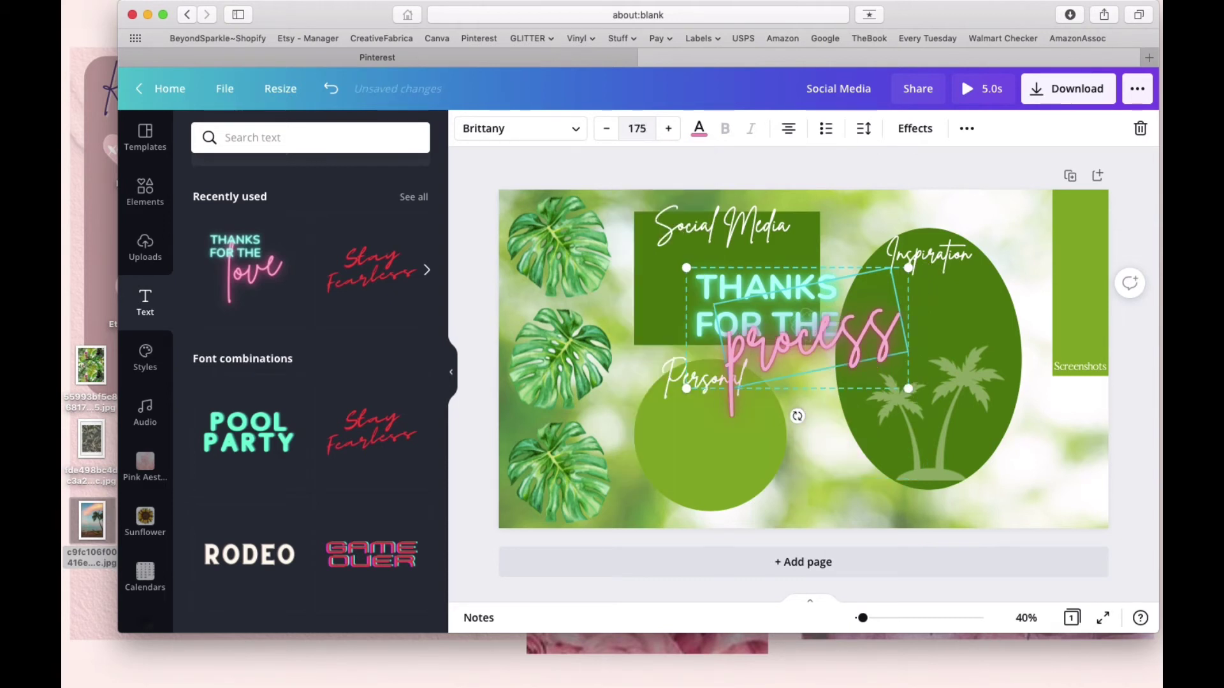
# Step: Replace the blue neon text "THANKS FOR THE" with "TRUST THE"
pyautogui.click(733, 290)
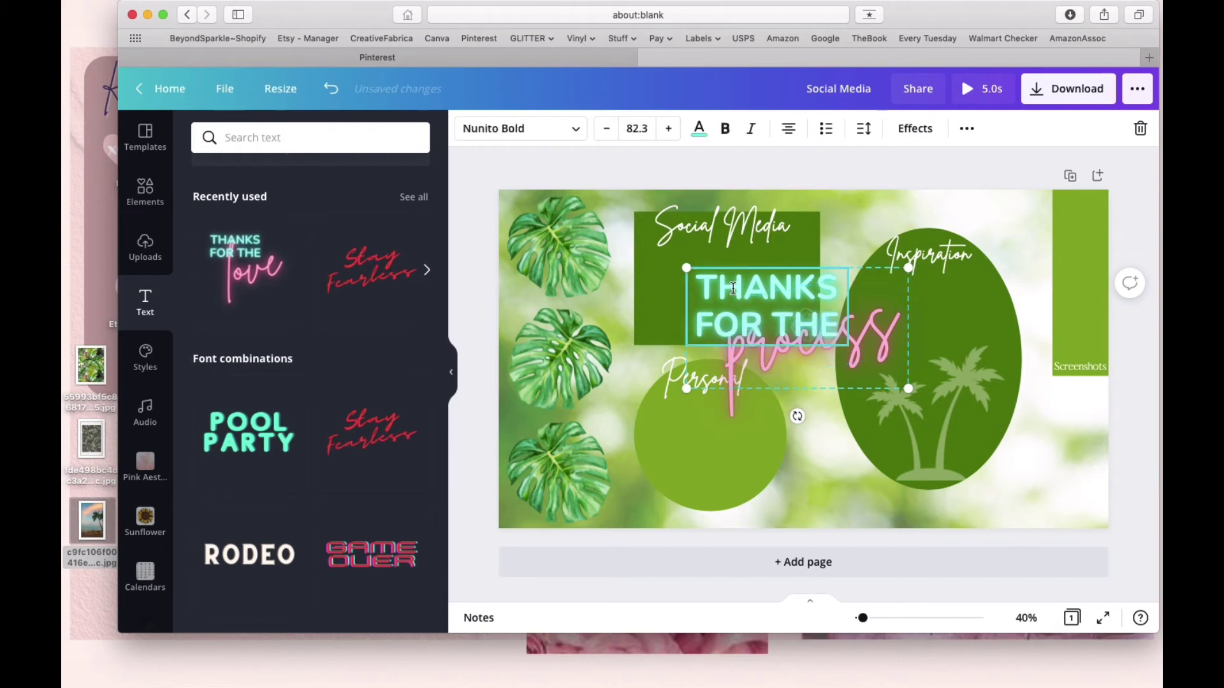
pyautogui.click(839, 324)
pyautogui.press('BackSpace')
pyautogui.press('BackSpace')
pyautogui.press('BackSpace')
pyautogui.press('BackSpace')
pyautogui.press('BackSpace')
pyautogui.press('BackSpace')
pyautogui.press('BackSpace')
pyautogui.press('BackSpace')
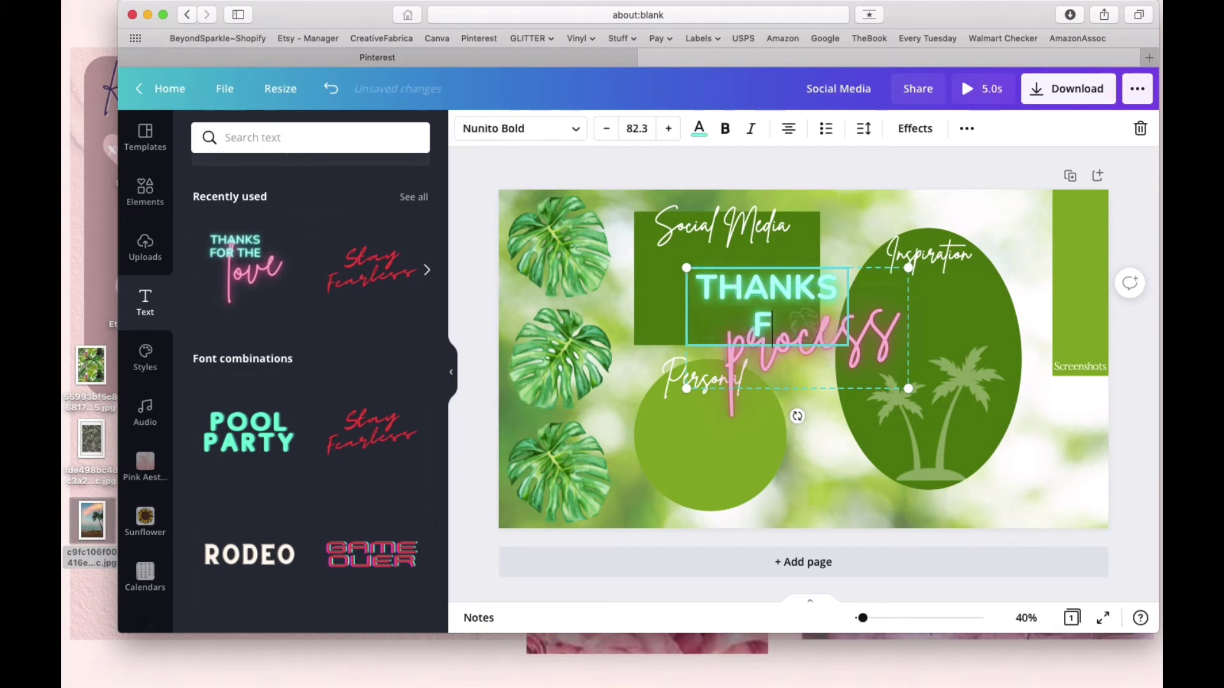
pyautogui.press('BackSpace')
pyautogui.press('BackSpace')
pyautogui.press('BackSpace')
pyautogui.press('BackSpace')
pyautogui.press('BackSpace')
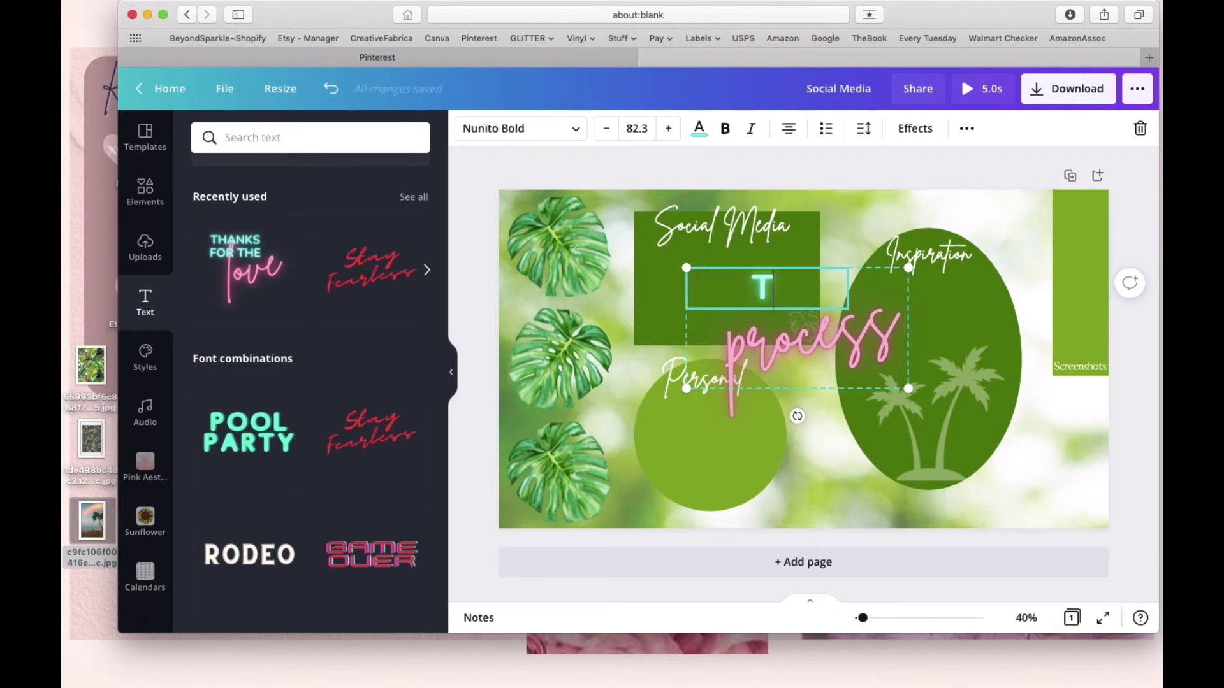
pyautogui.write('RUST THE')
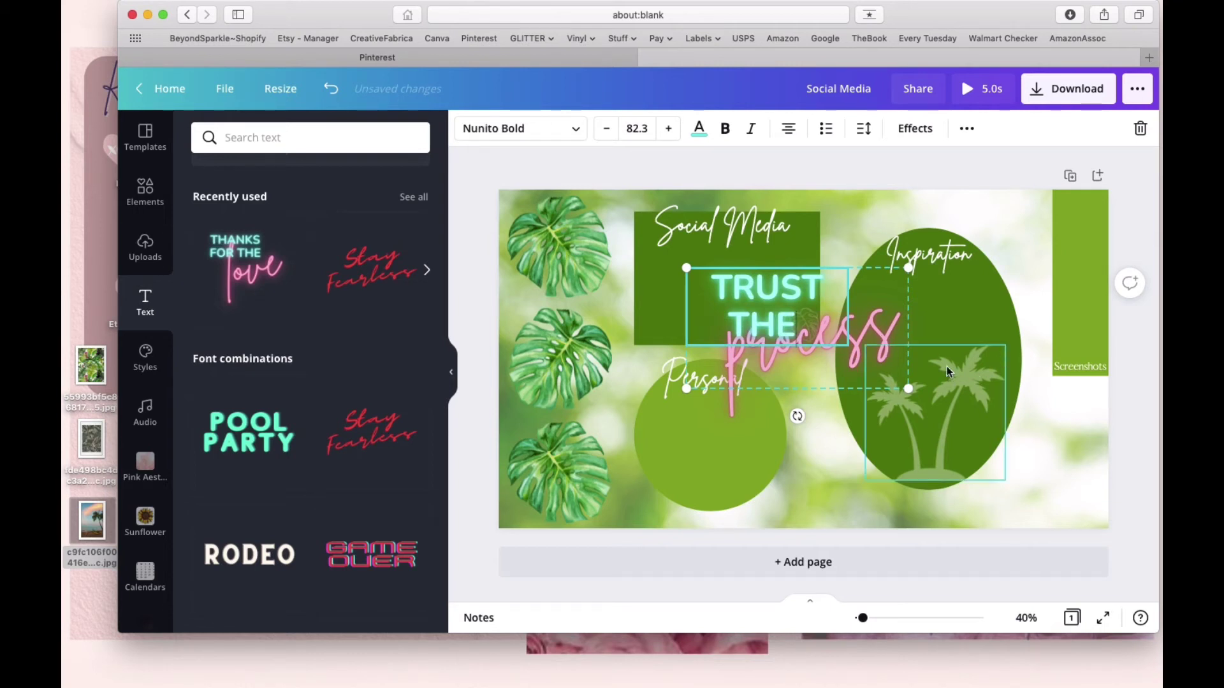
pyautogui.click(1028, 212)
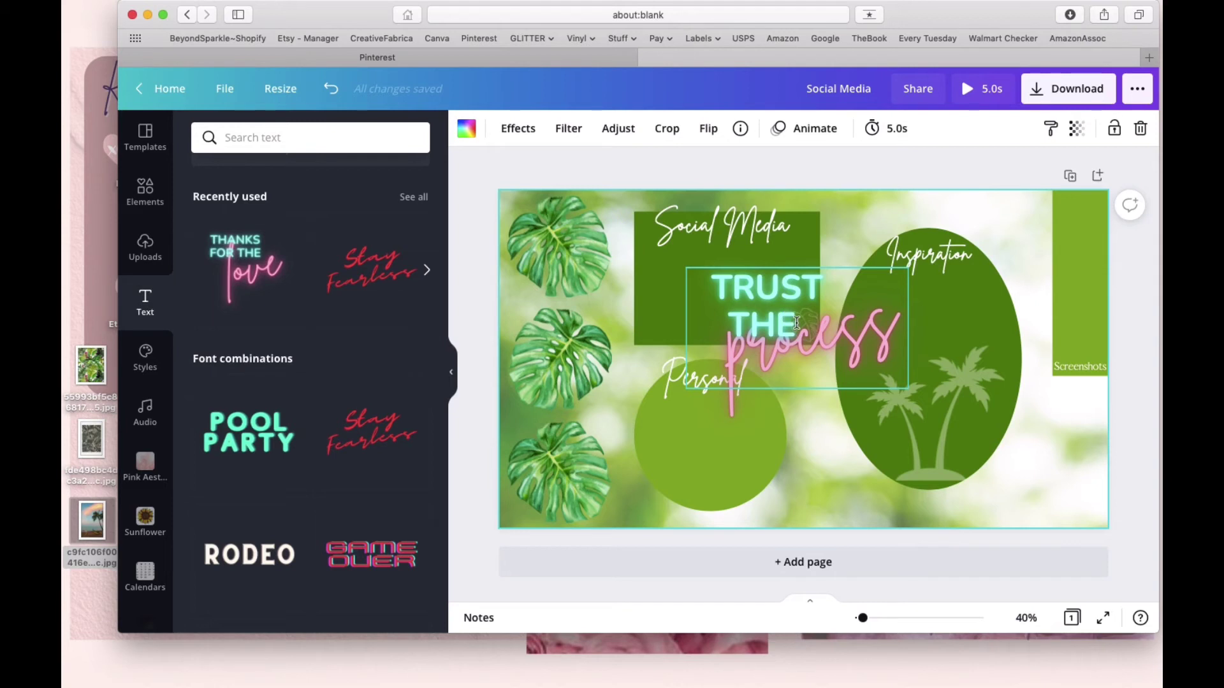
# Step: Ungroup the neon "Trust the process" text into its separate parts
pyautogui.click(796, 323)
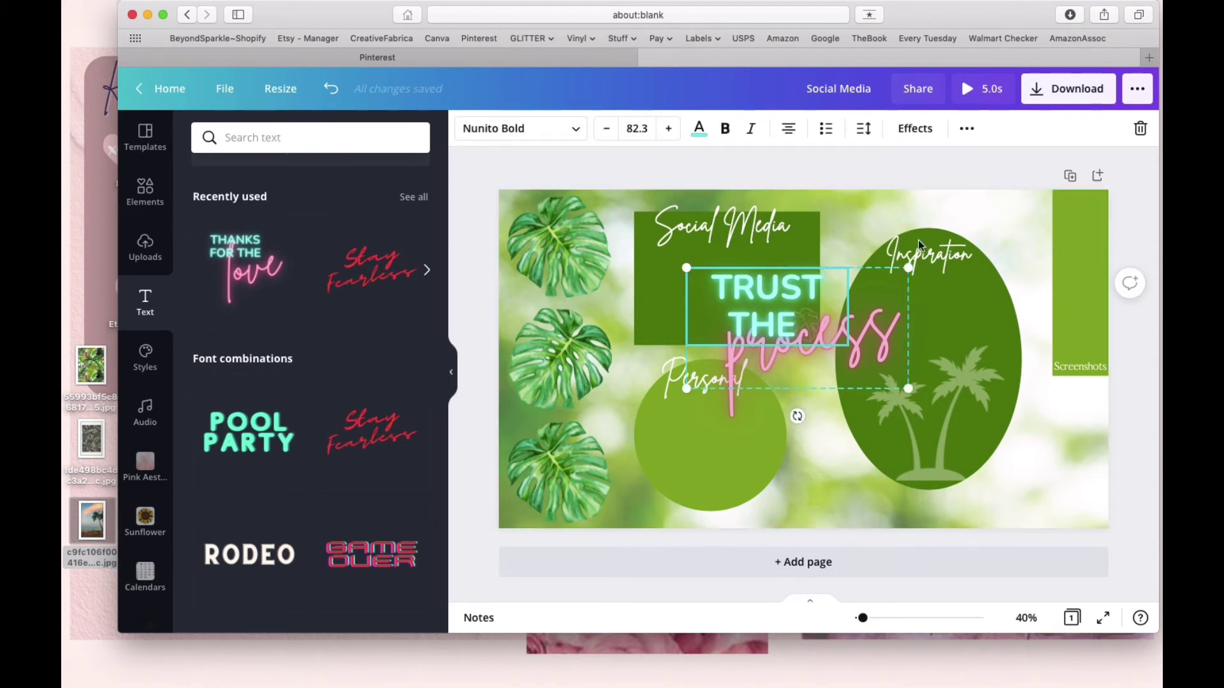
pyautogui.click(966, 130)
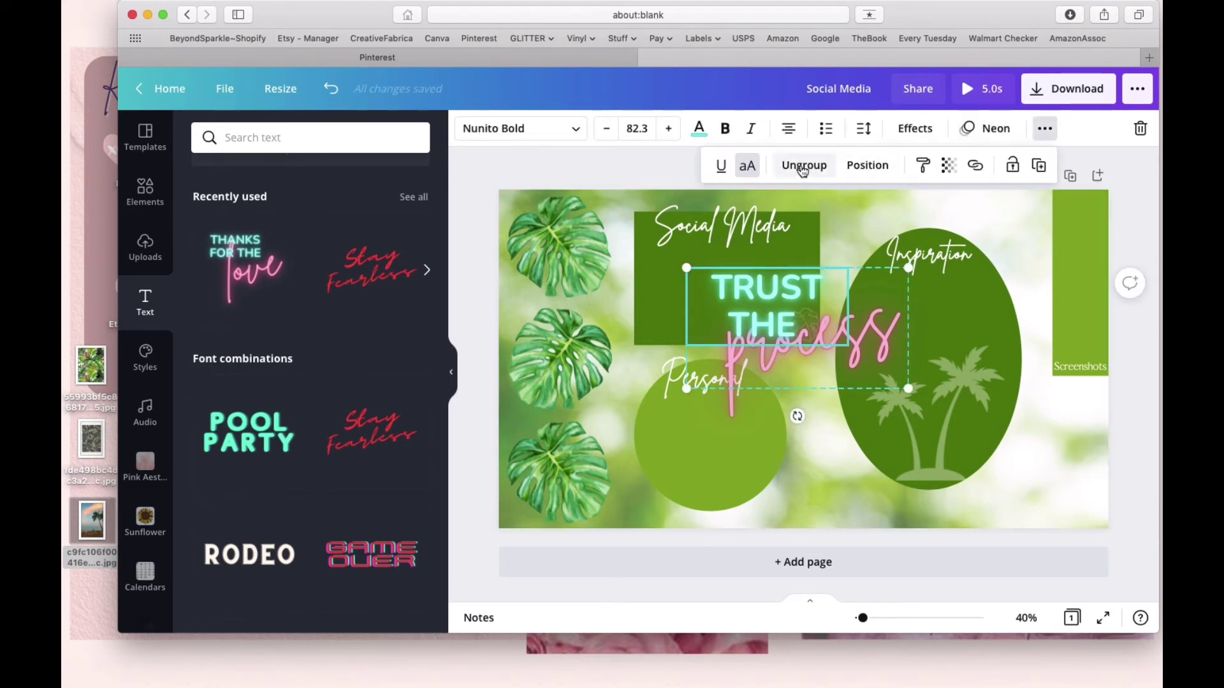
pyautogui.click(803, 166)
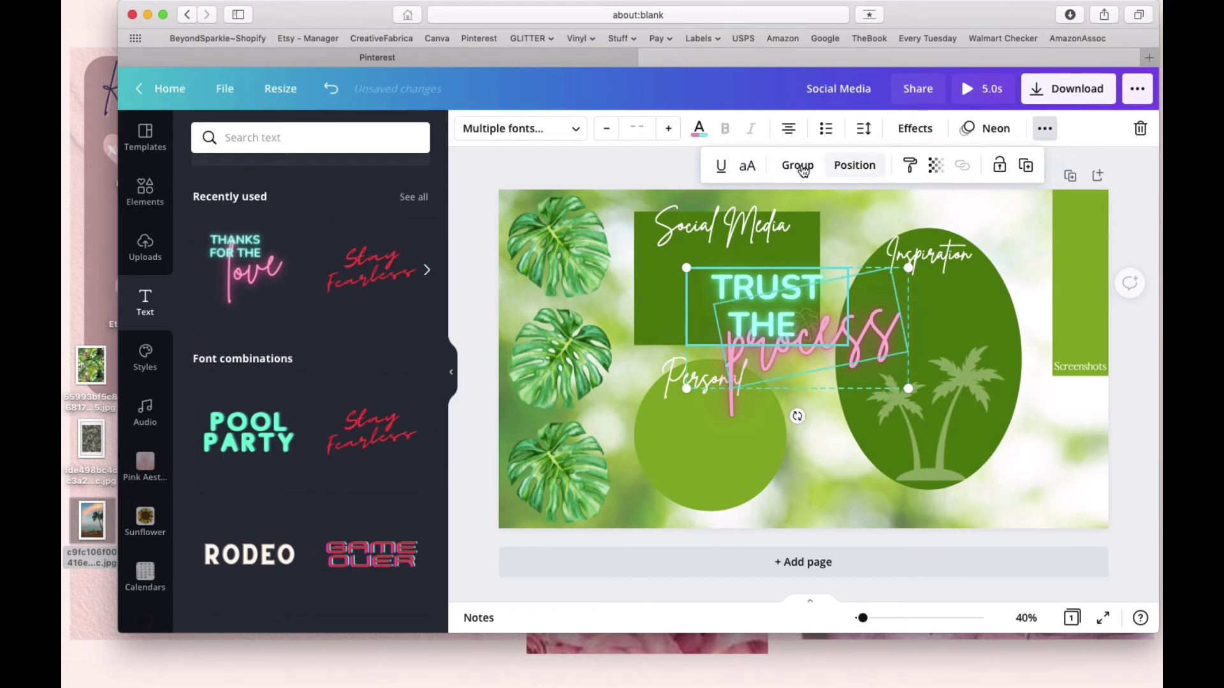
# Step: Widen the "TRUST THE" text box so it fits on one line and set its font size to 64
pyautogui.click(1012, 227)
pyautogui.click(791, 300)
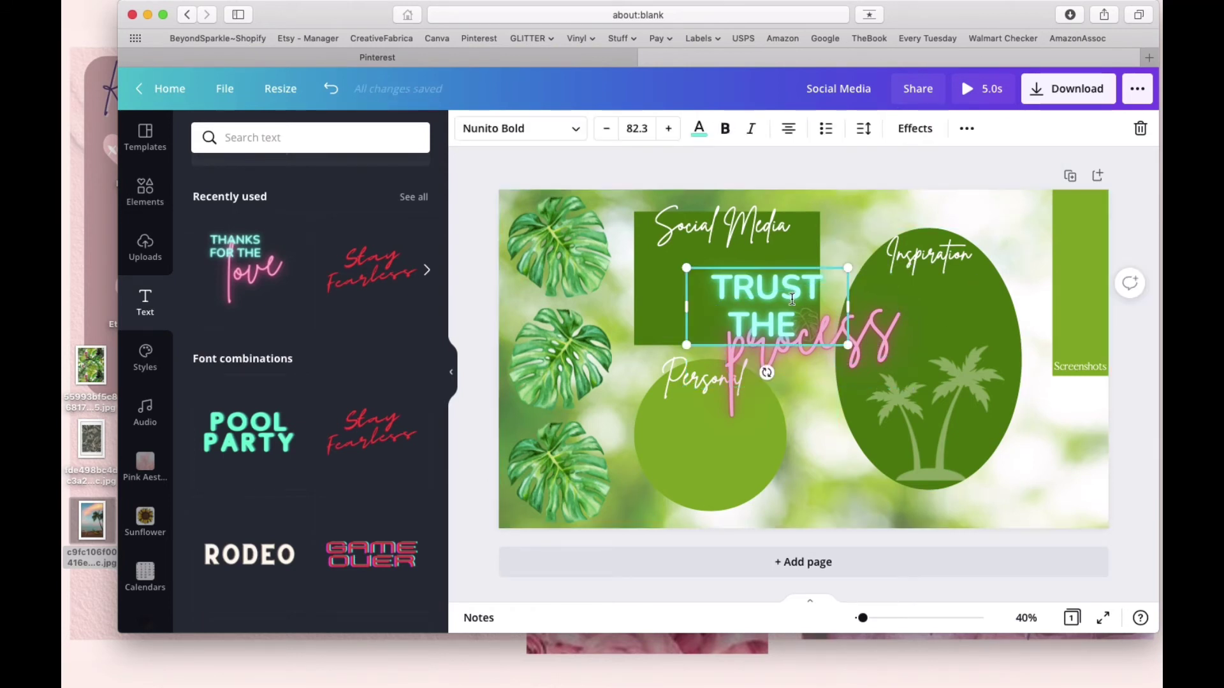
pyautogui.moveTo(848, 310); pyautogui.dragTo(886, 306)
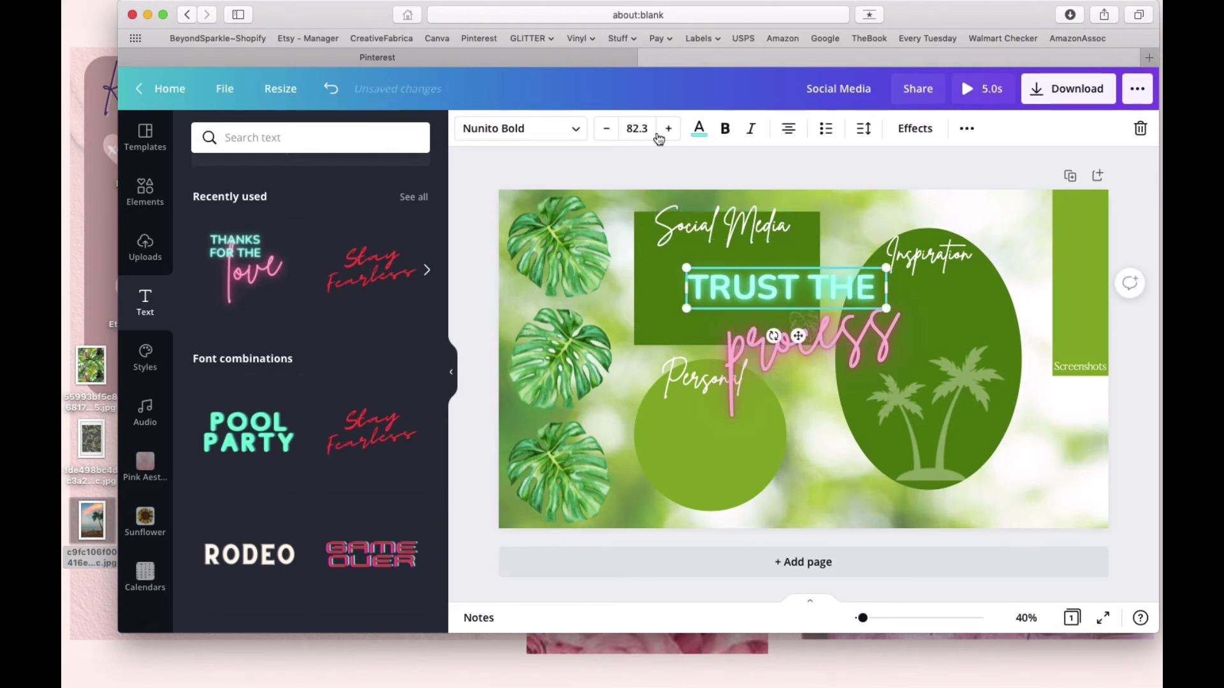
pyautogui.click(637, 128)
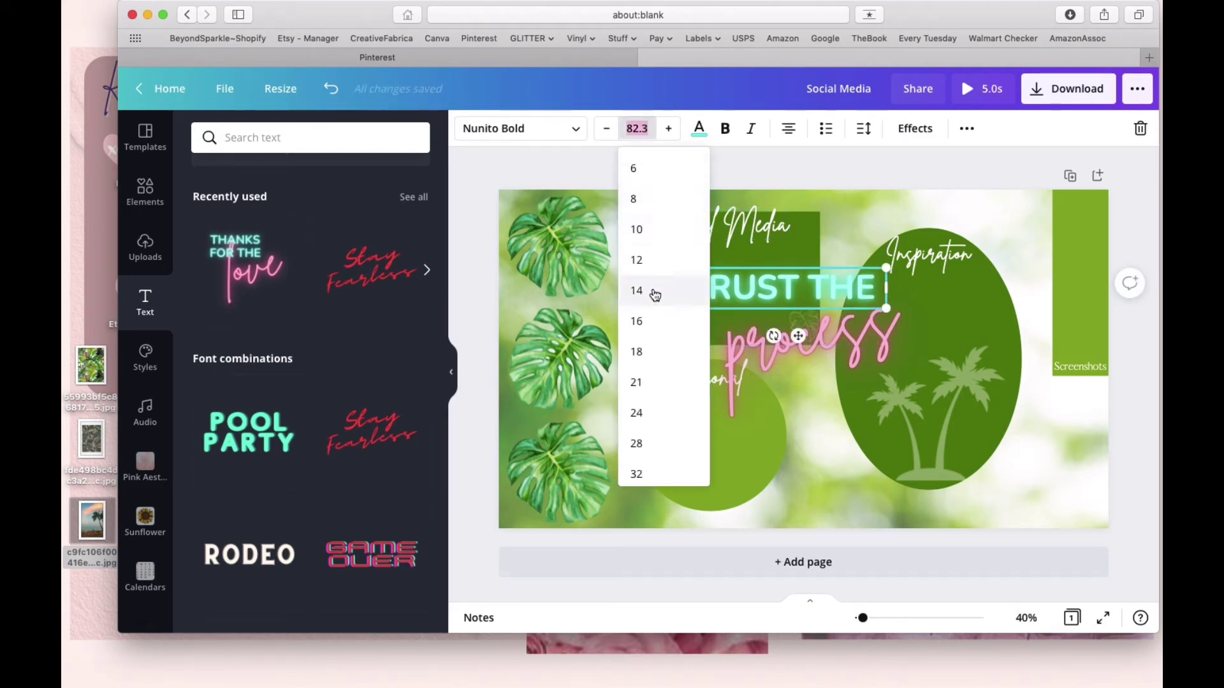
pyautogui.scroll(-5, 654, 410)
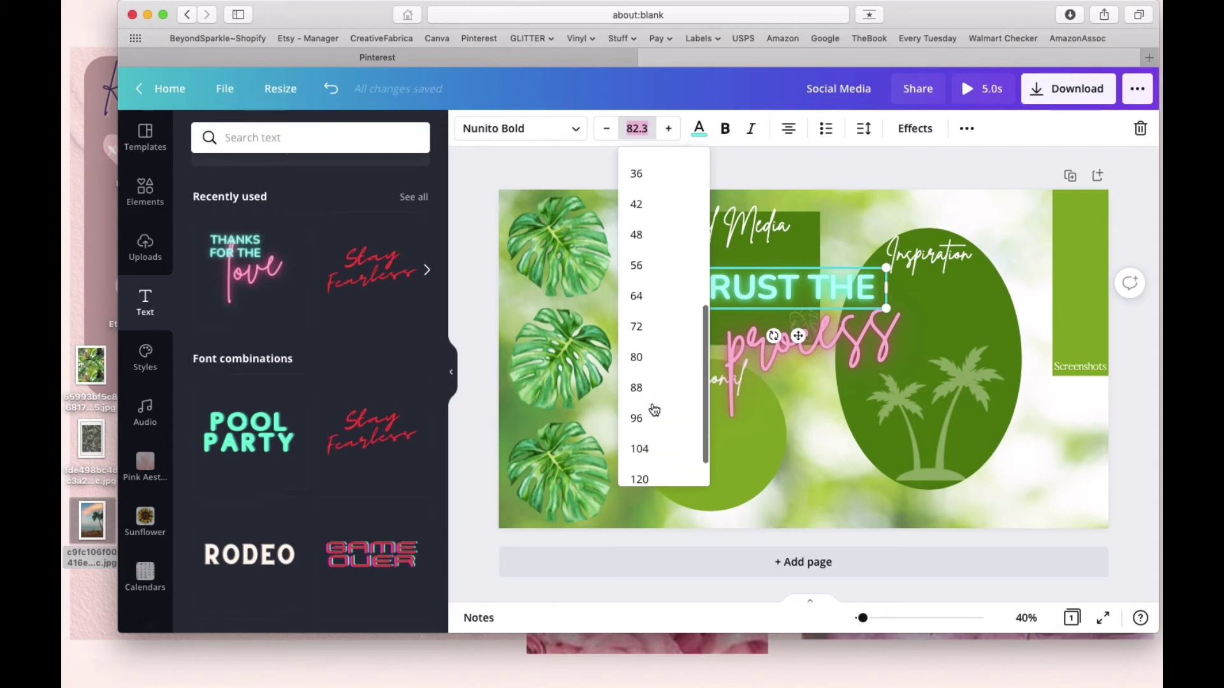
pyautogui.click(641, 297)
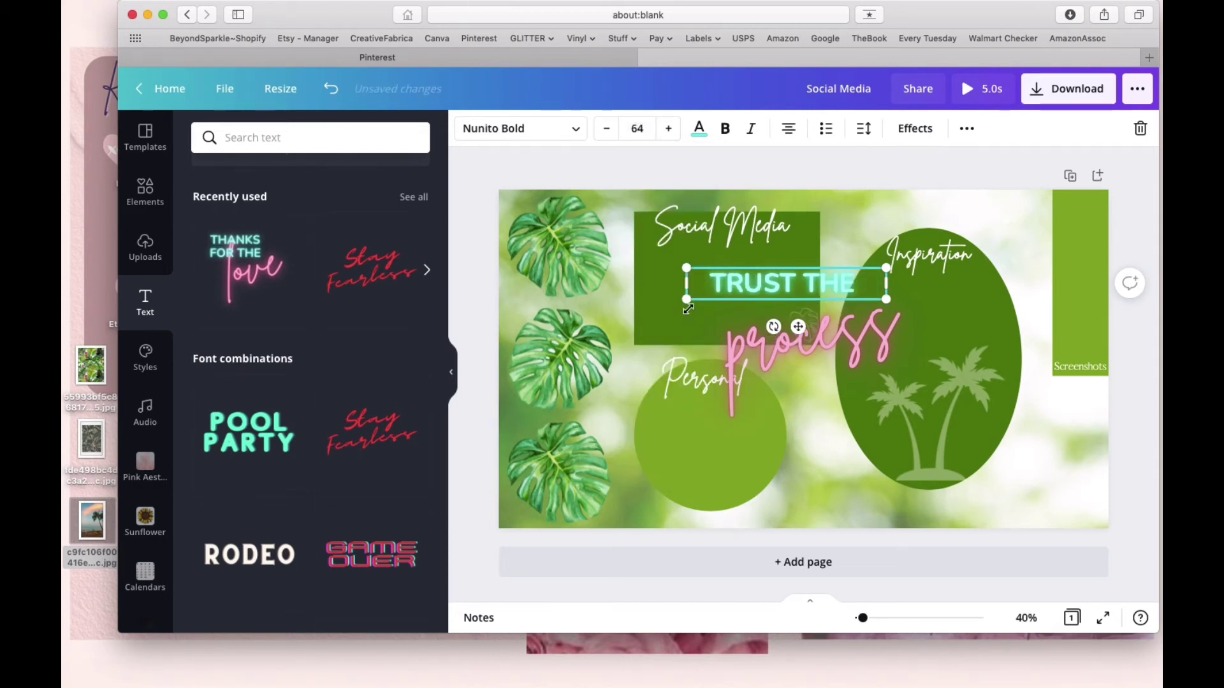
# Step: Move "TRUST THE" down so it sits directly above the pink word "process"
pyautogui.moveTo(738, 286); pyautogui.dragTo(758, 318)
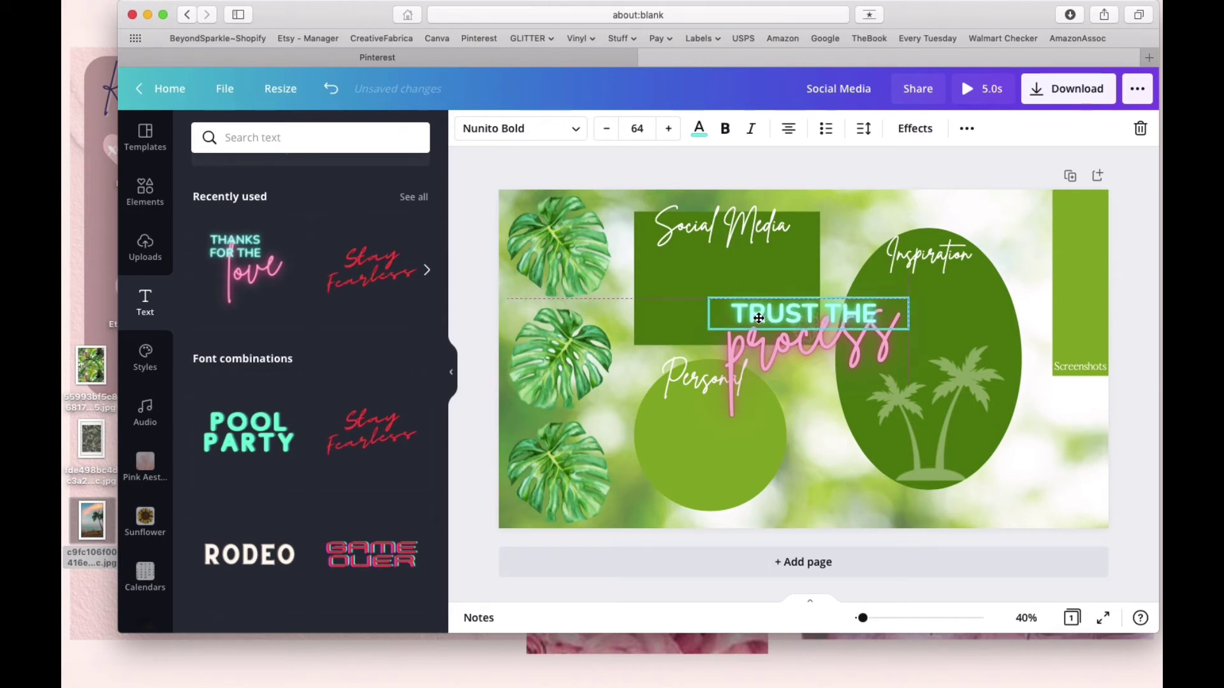
pyautogui.moveTo(759, 318); pyautogui.dragTo(758, 318)
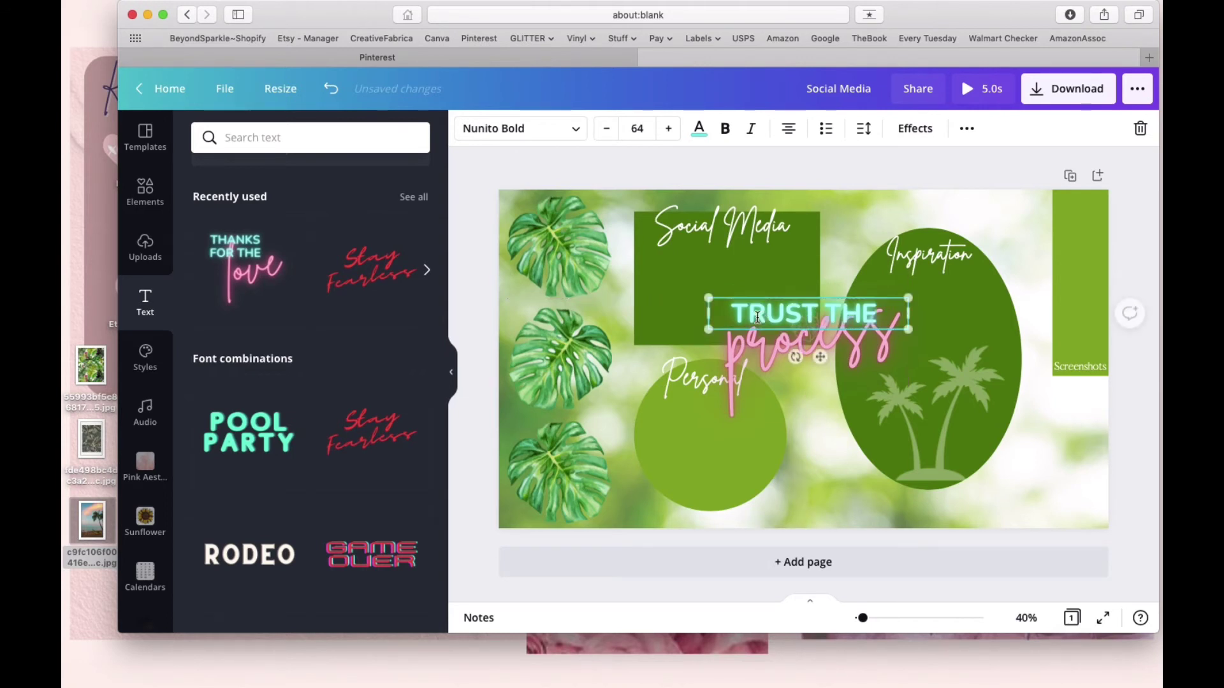
pyautogui.click(1059, 440)
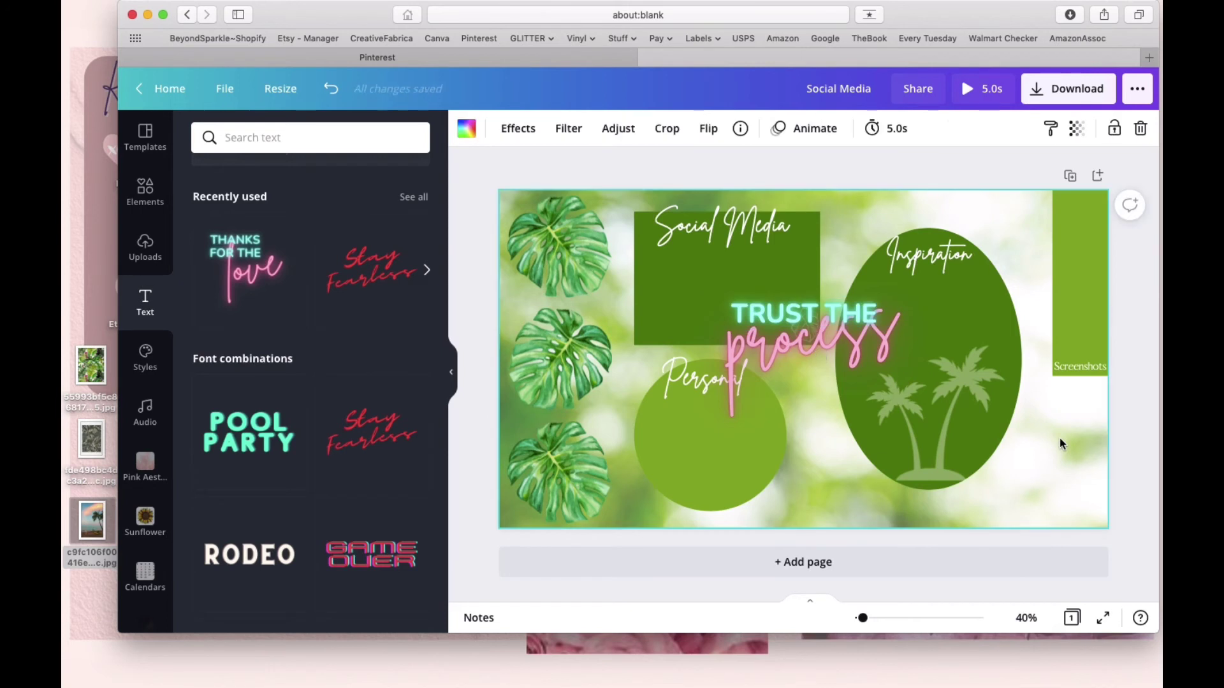
# Step: Group "TRUST THE" with "process" and move the quote to the lower-right corner of the design
pyautogui.click(773, 347)
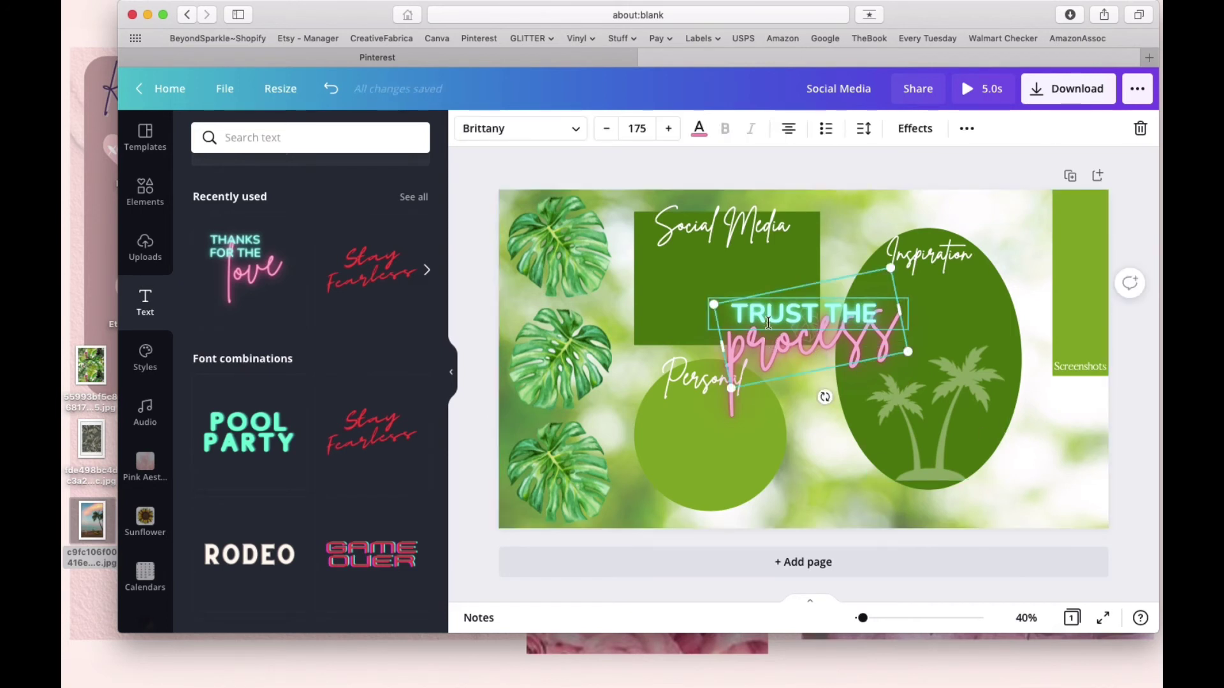
pyautogui.keyDown('shift'); pyautogui.click(767, 325); pyautogui.keyUp('shift')
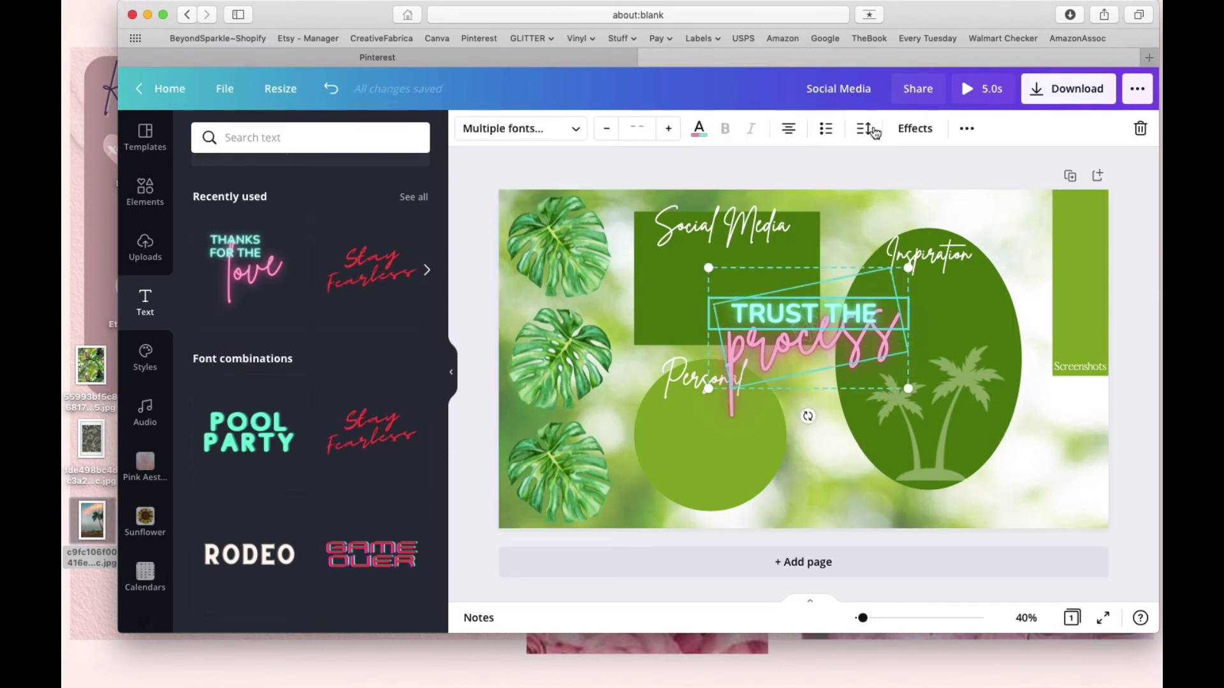
pyautogui.click(967, 129)
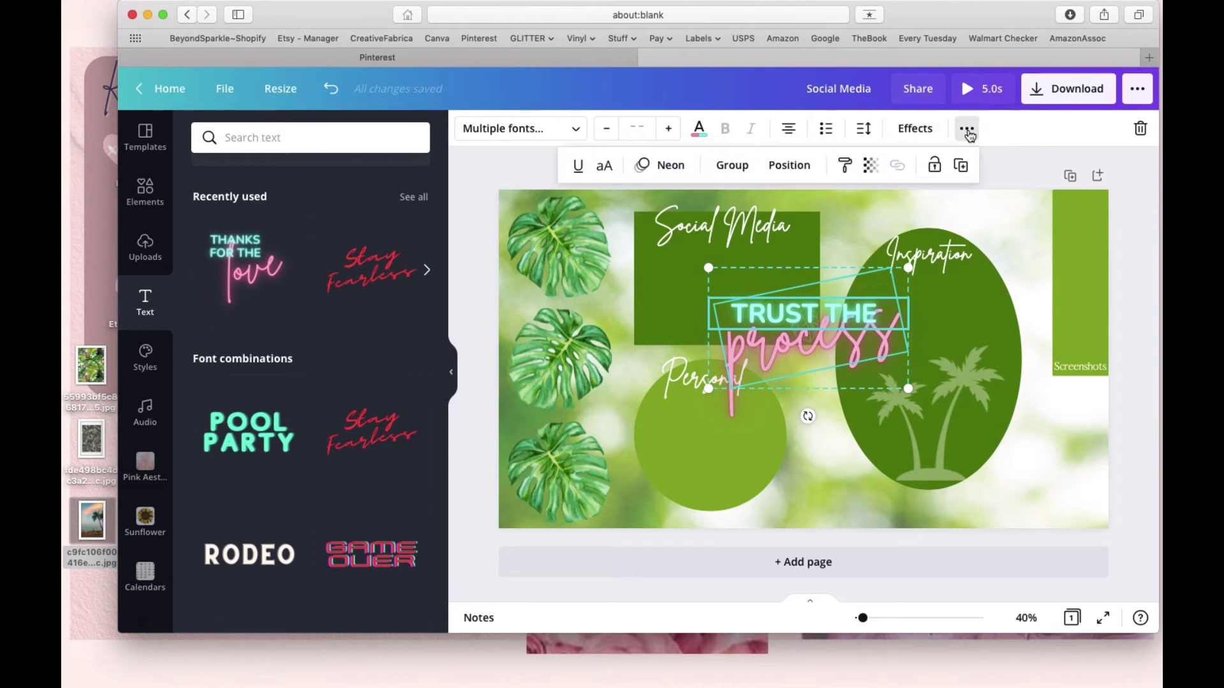
pyautogui.click(802, 167)
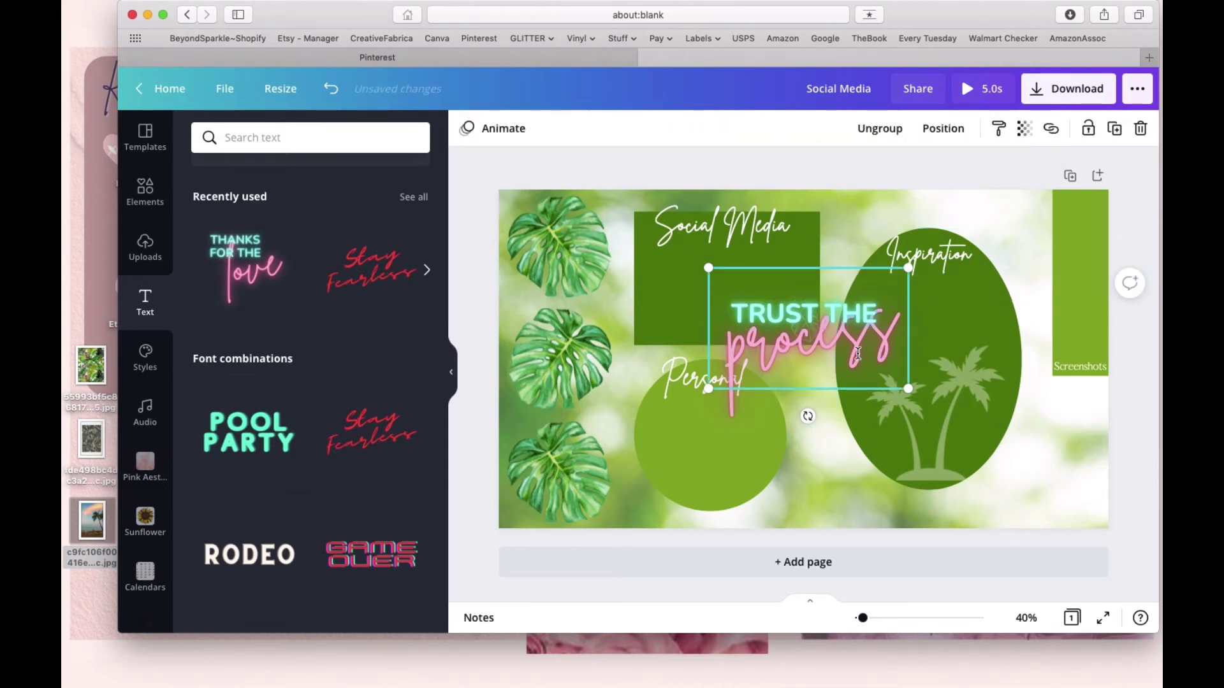
pyautogui.moveTo(859, 354); pyautogui.dragTo(1055, 491)
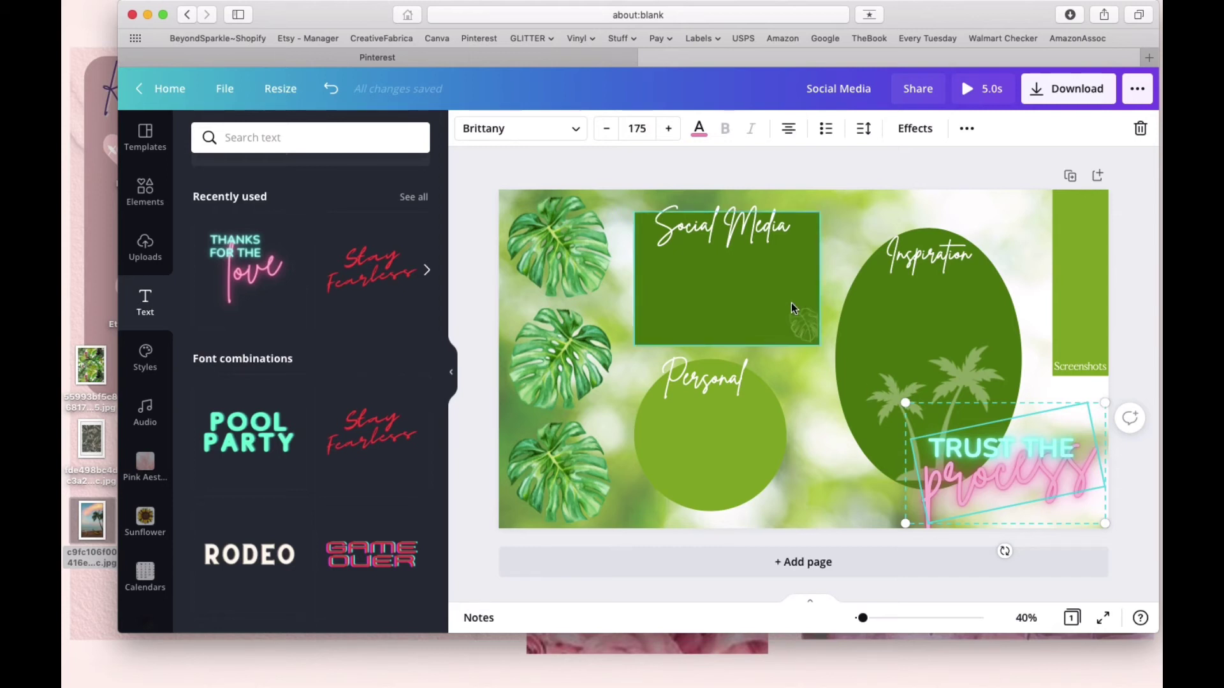
# Step: Recolour "process" with the dark green of the rectangle and "TRUST THE" with the darkest green of the leaf photo colours
pyautogui.click(700, 131)
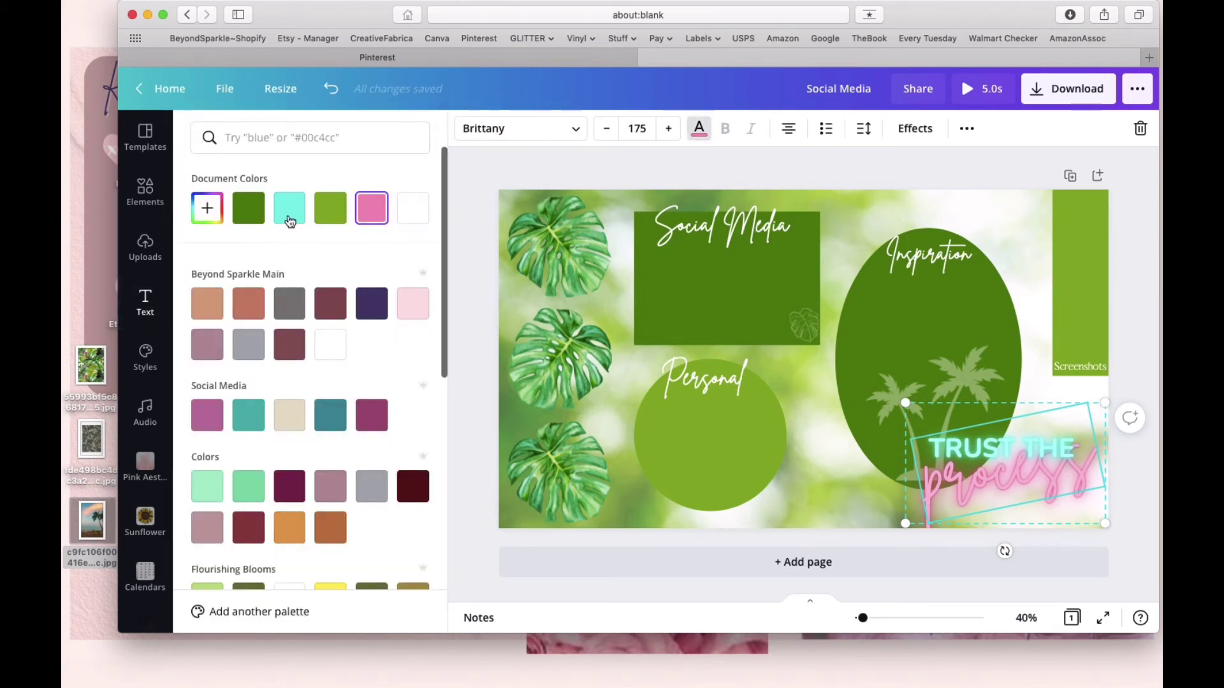
pyautogui.click(250, 216)
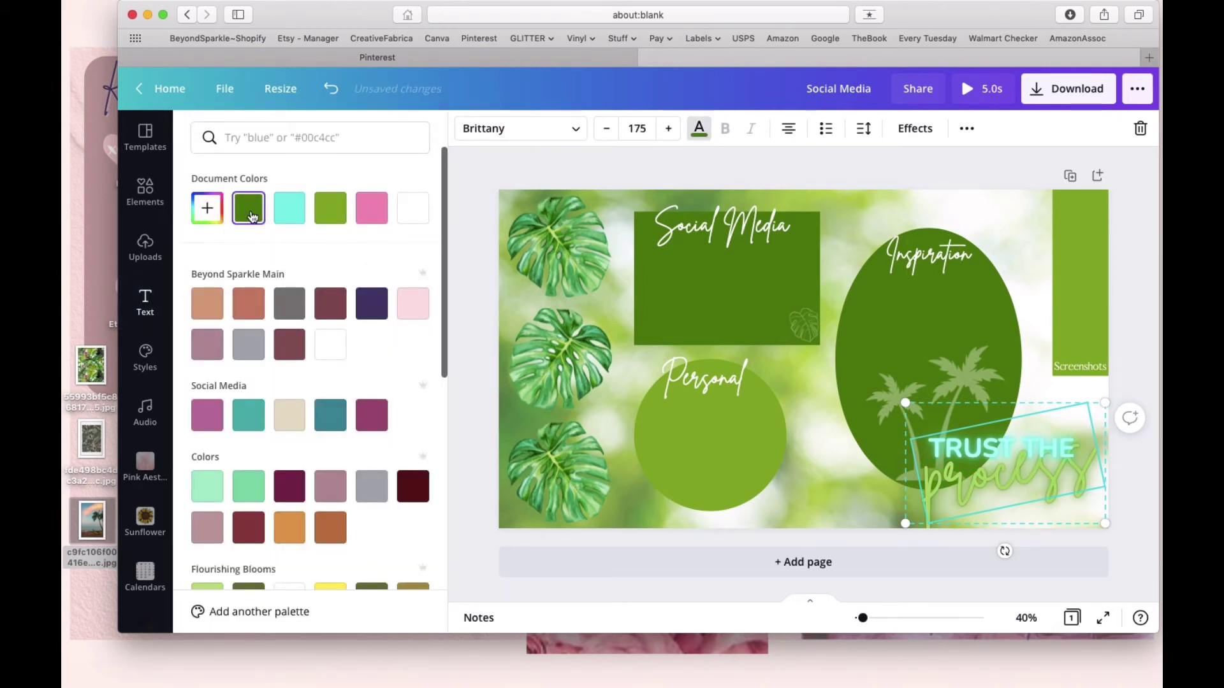
pyautogui.click(996, 450)
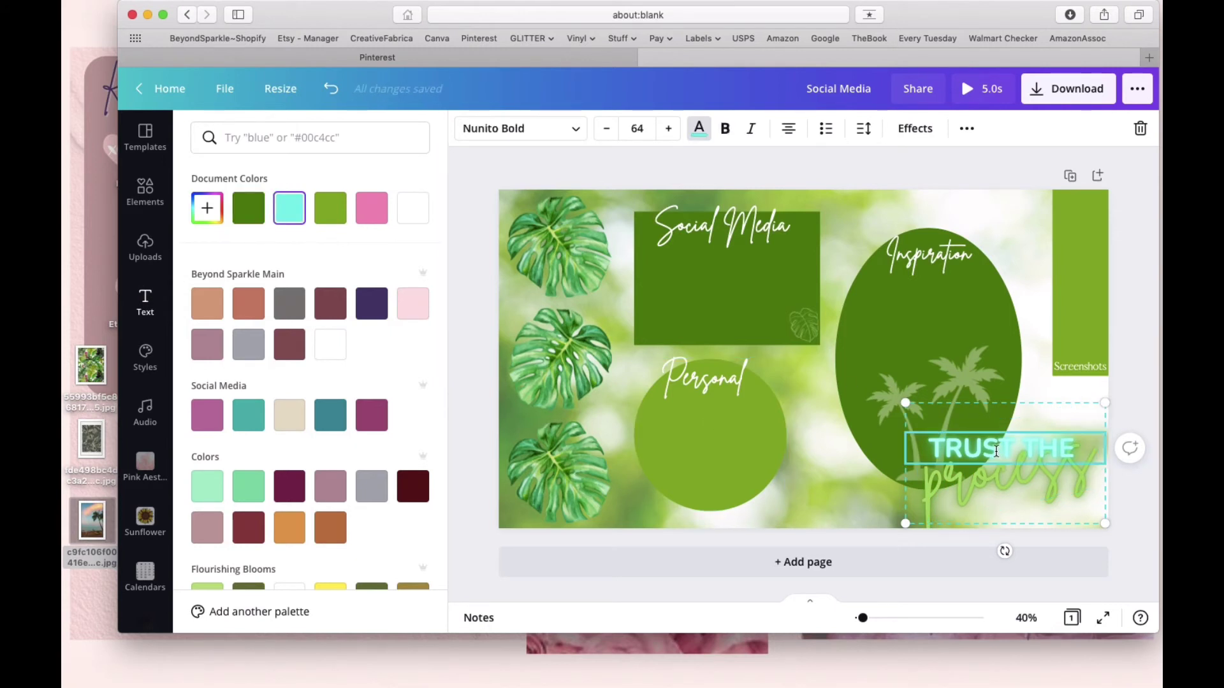
pyautogui.click(329, 216)
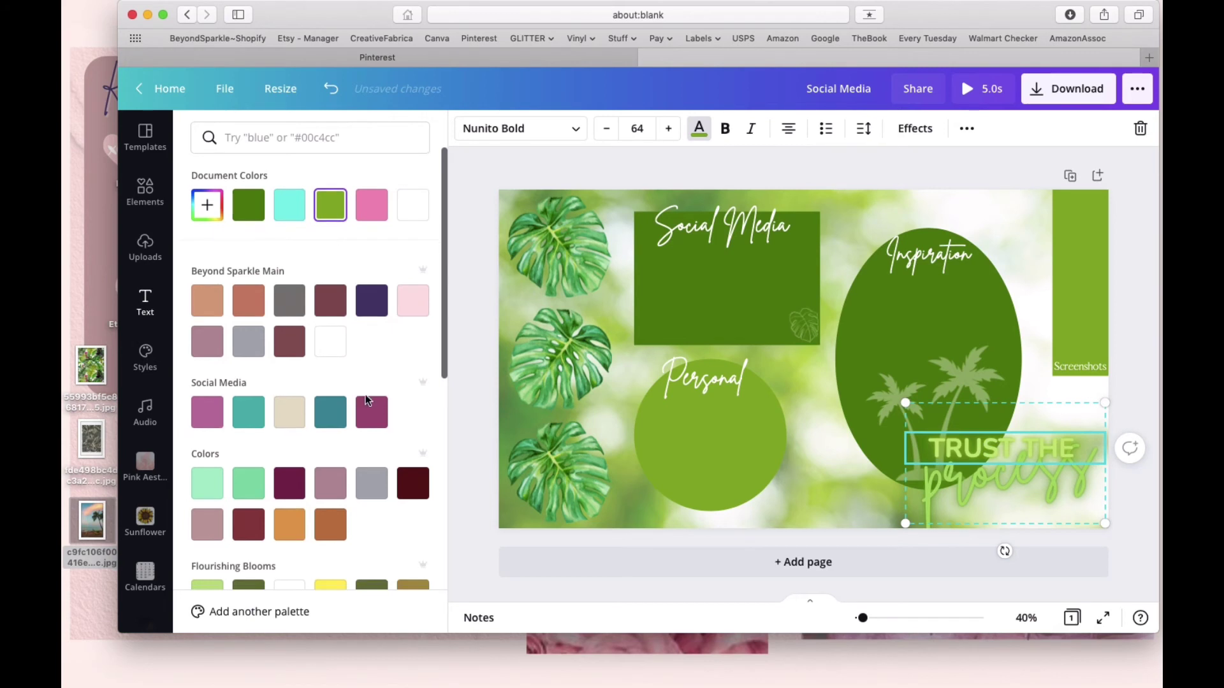
pyautogui.scroll(-10, 365, 397)
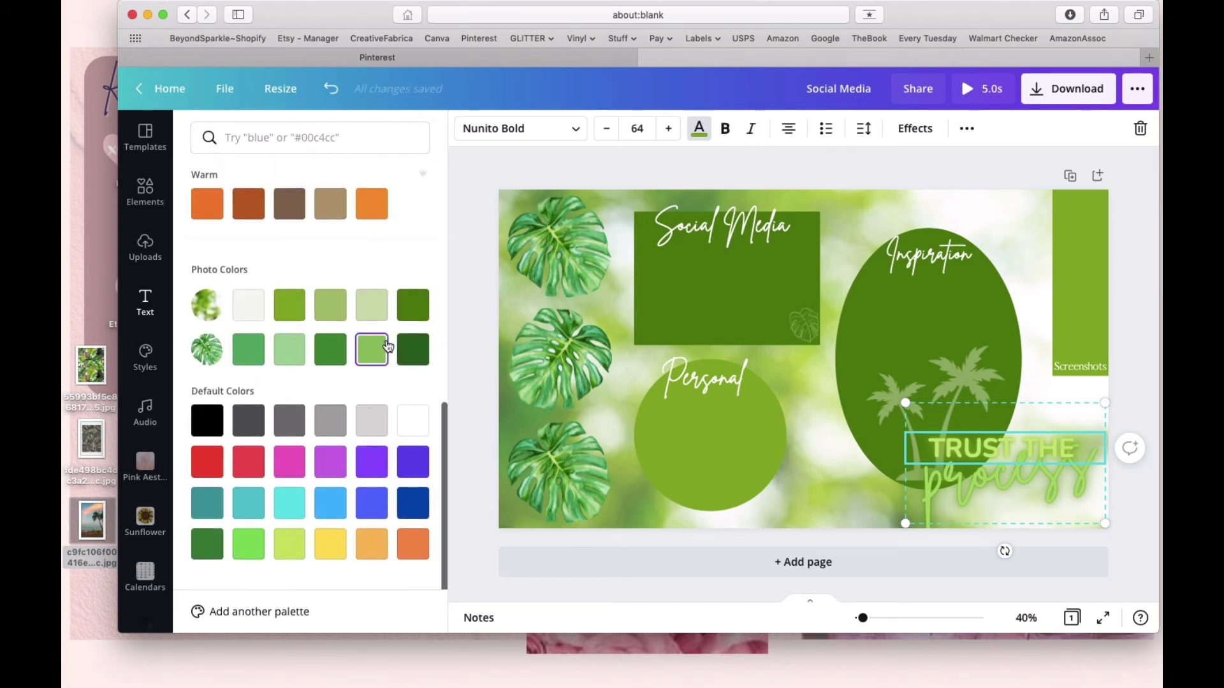
pyautogui.click(415, 351)
pyautogui.click(418, 356)
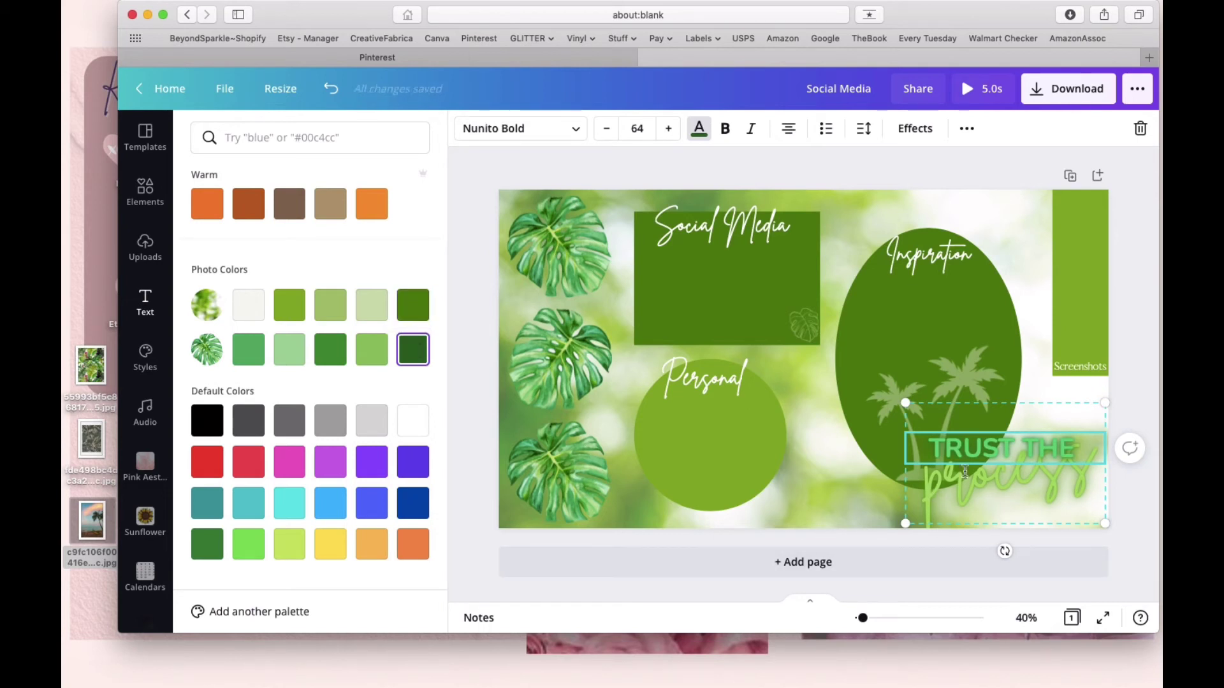
# Step: Try two medium greens on the word "process" and return it to the dark green of the rectangle
pyautogui.click(932, 503)
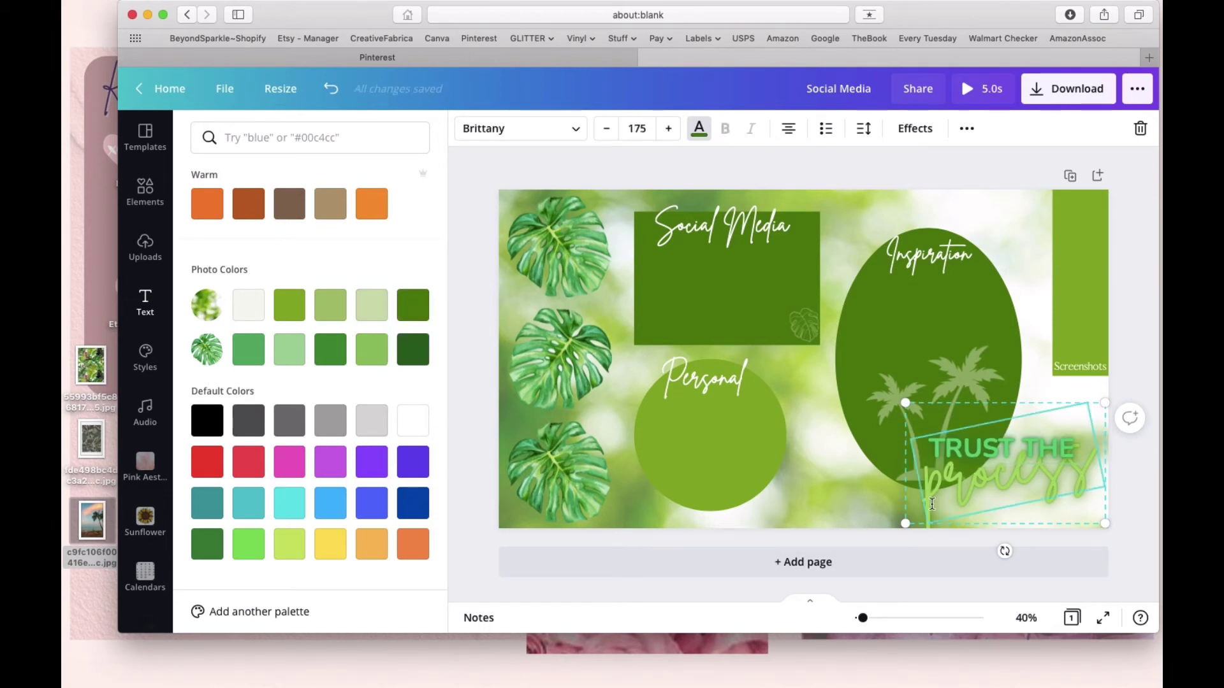
pyautogui.click(213, 544)
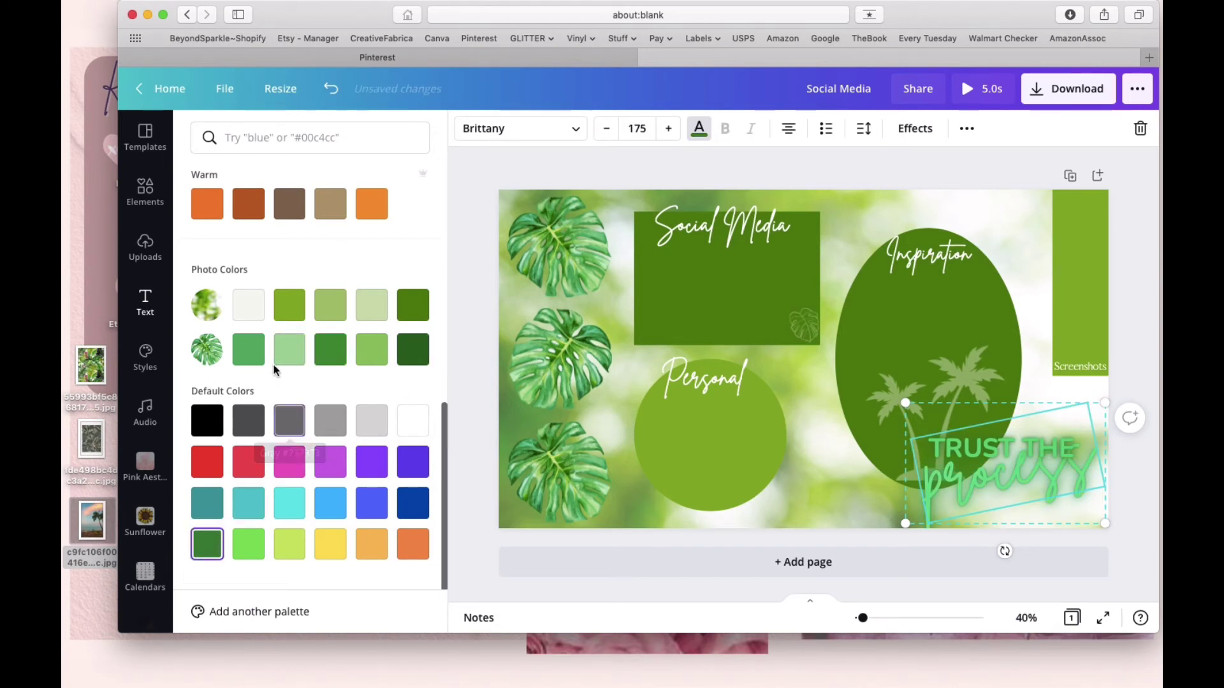
pyautogui.click(327, 355)
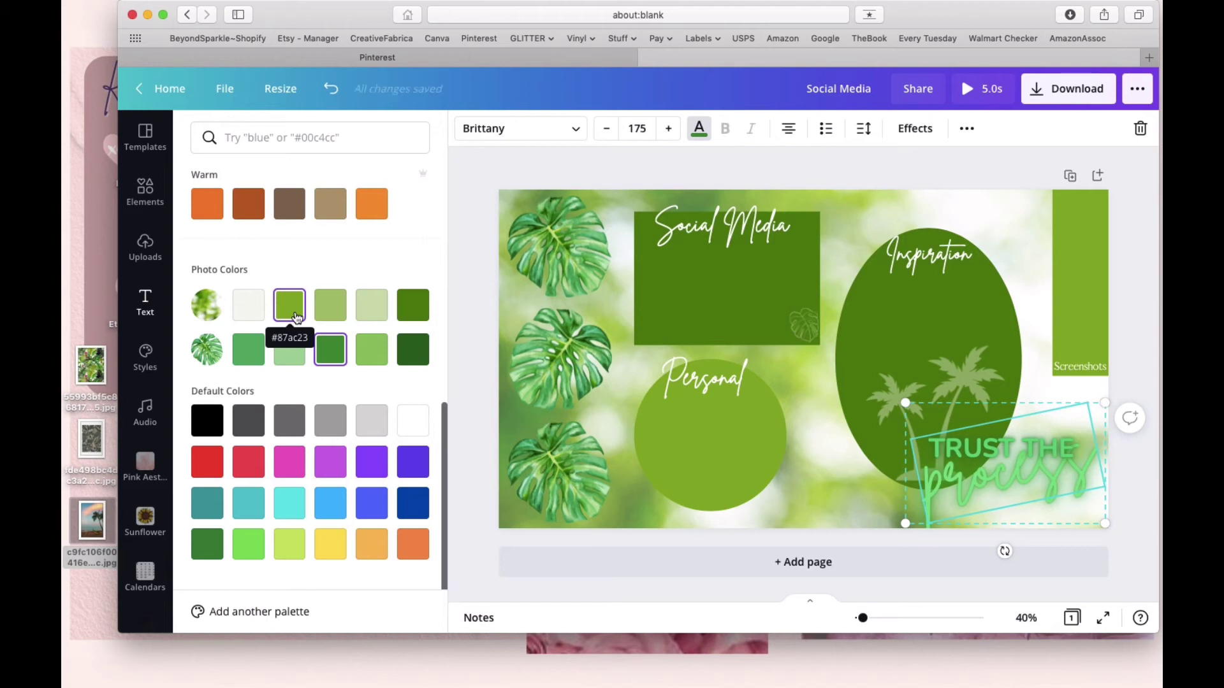
pyautogui.click(407, 312)
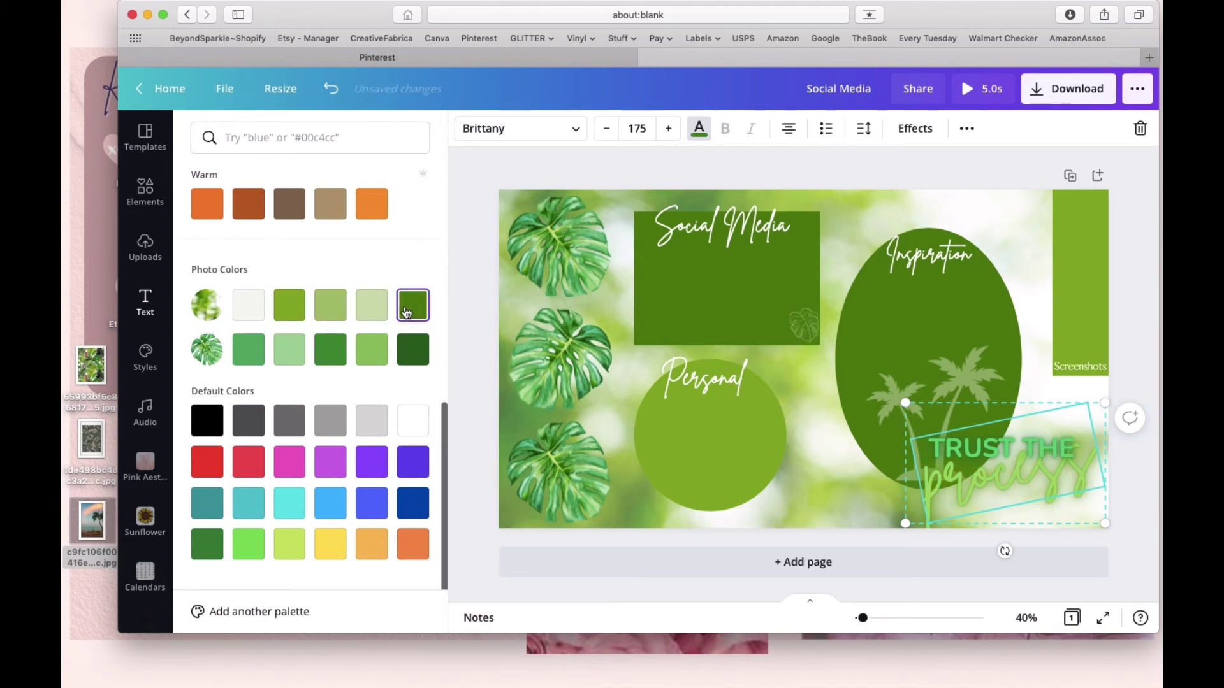
# Step: Recolour "TRUST THE" with the olive green from the Flourishing Blooms palette
pyautogui.click(956, 449)
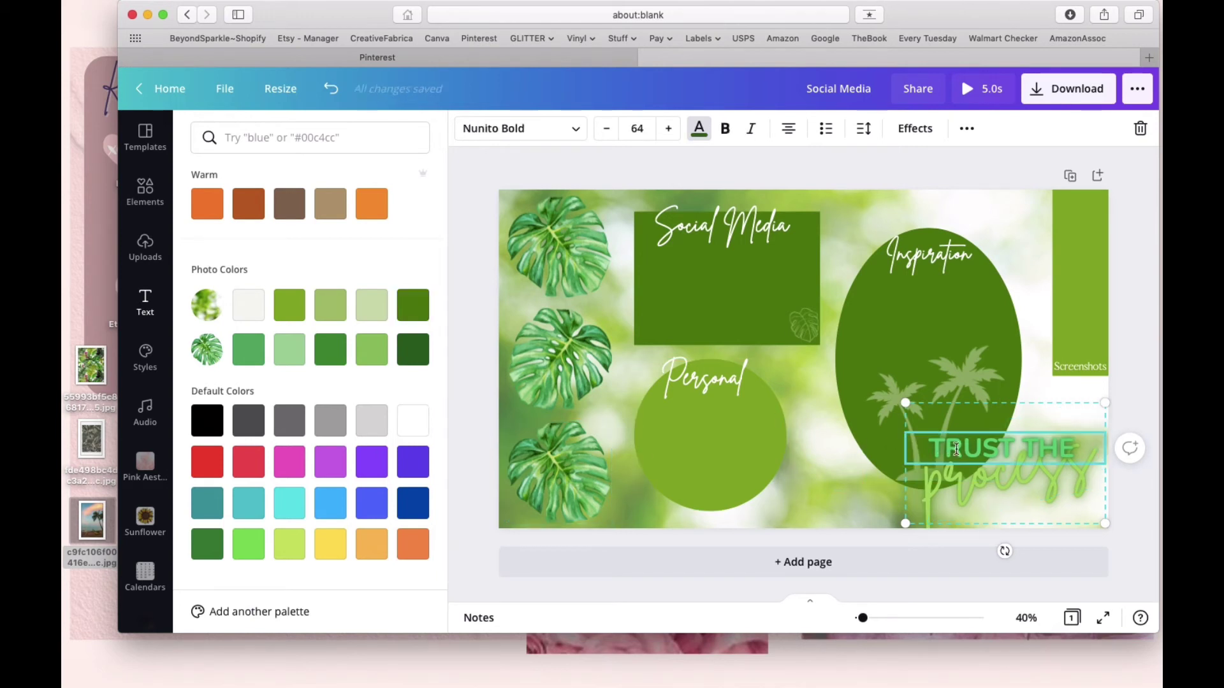
pyautogui.click(414, 357)
pyautogui.scroll(3, 416, 358)
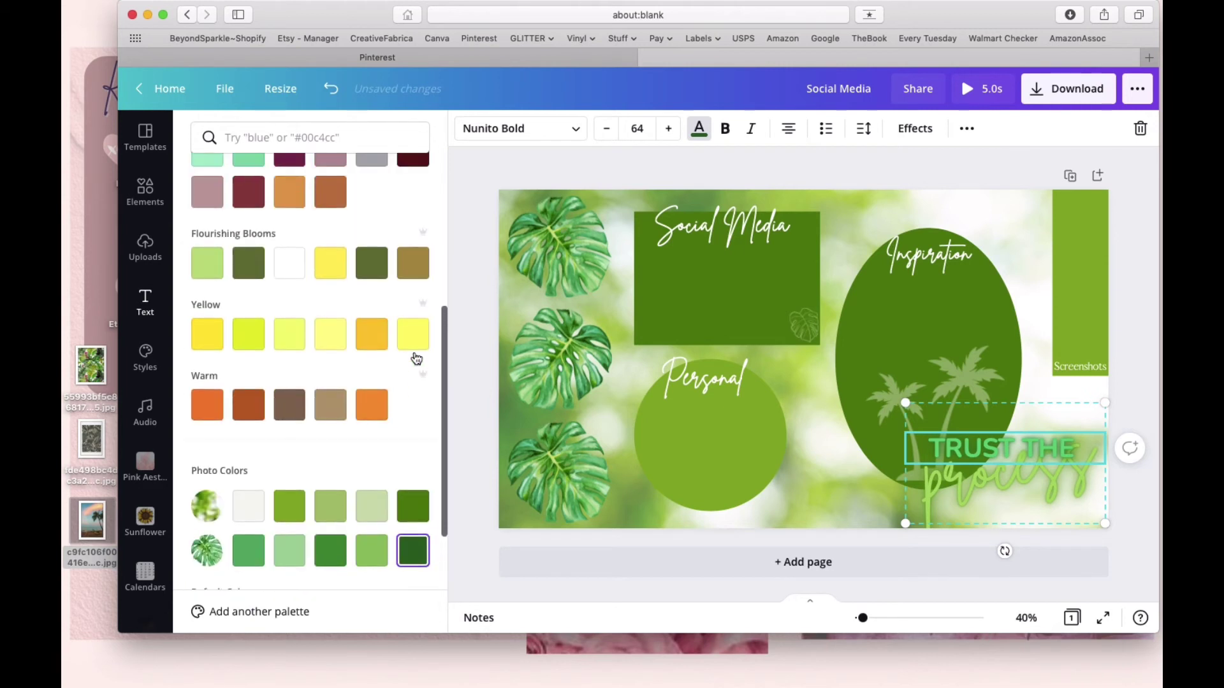
pyautogui.click(372, 264)
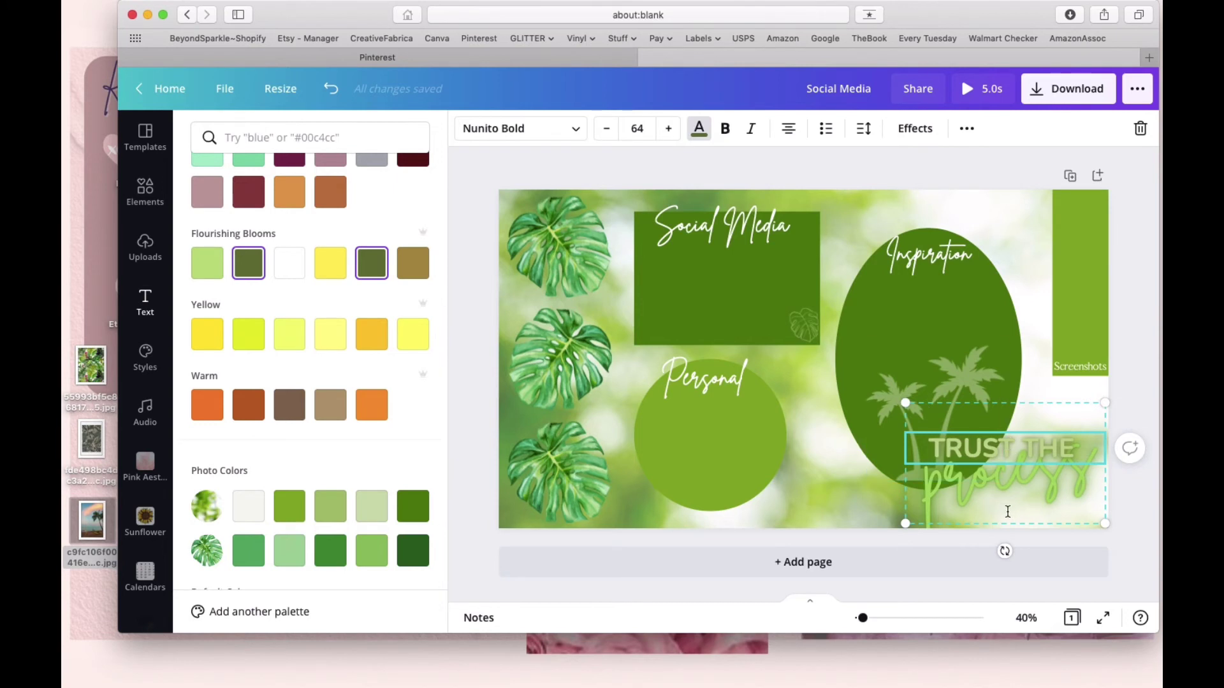
pyautogui.click(1085, 393)
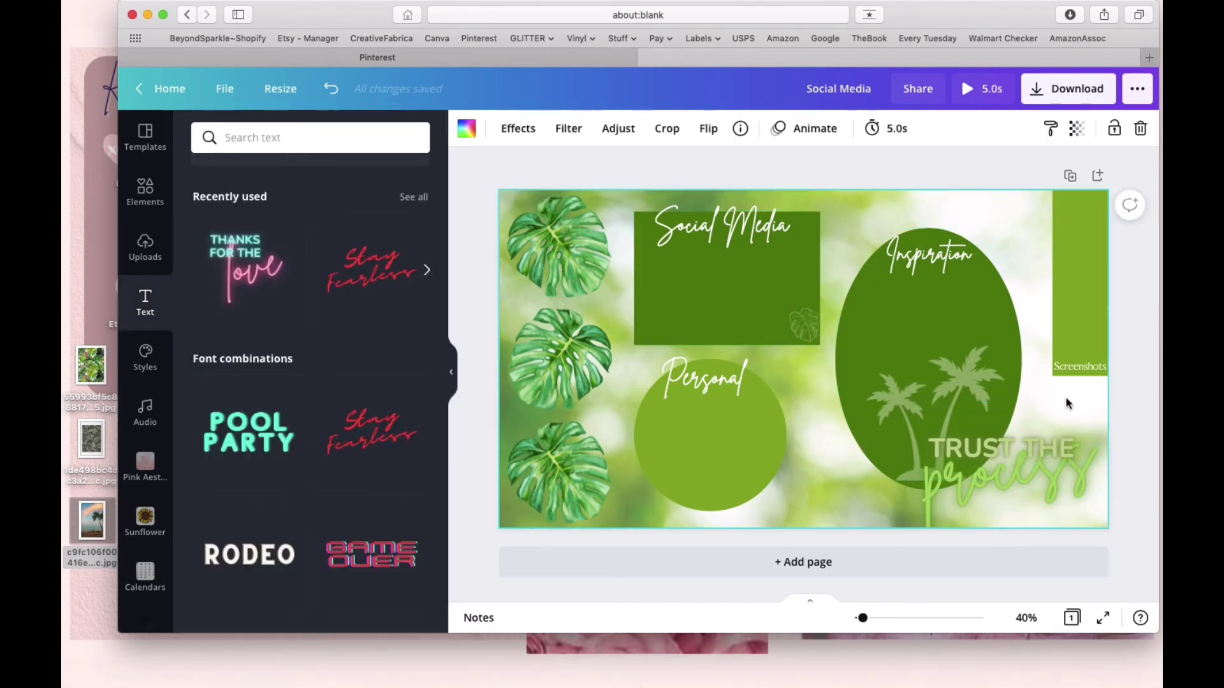
# Step: Shrink the grouped quote until "process" is at font size 113, keeping it in the lower-right corner of the design
pyautogui.click(1051, 476)
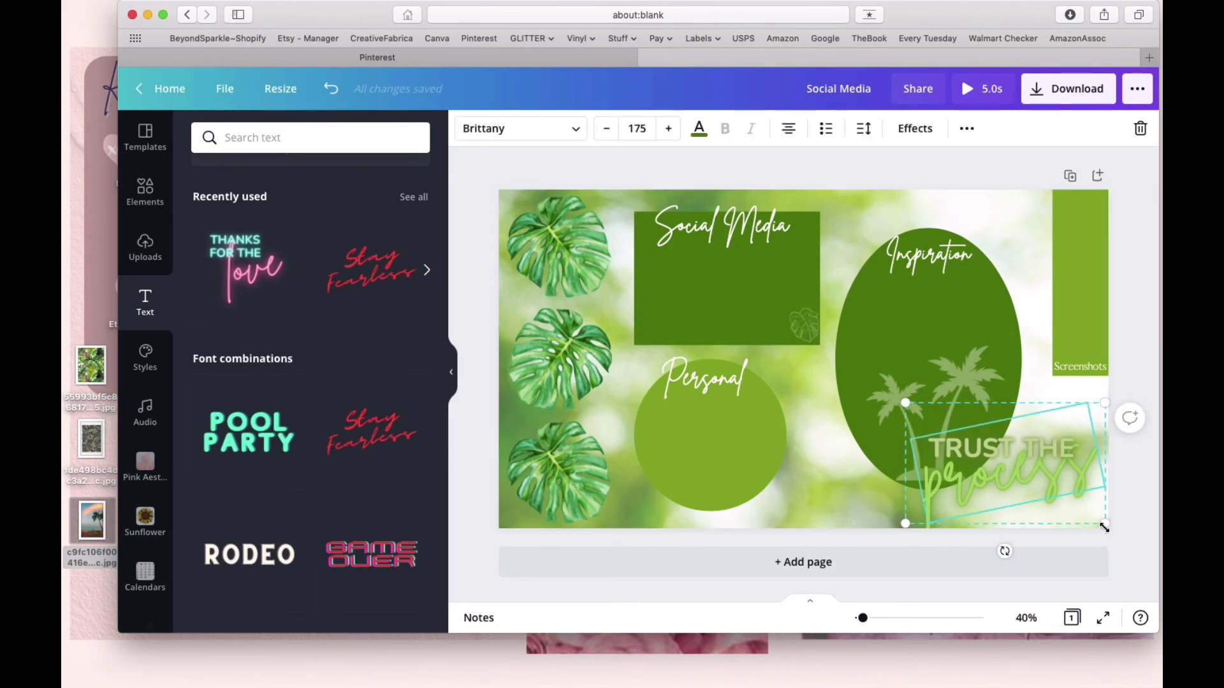
pyautogui.moveTo(1104, 526); pyautogui.dragTo(1073, 495)
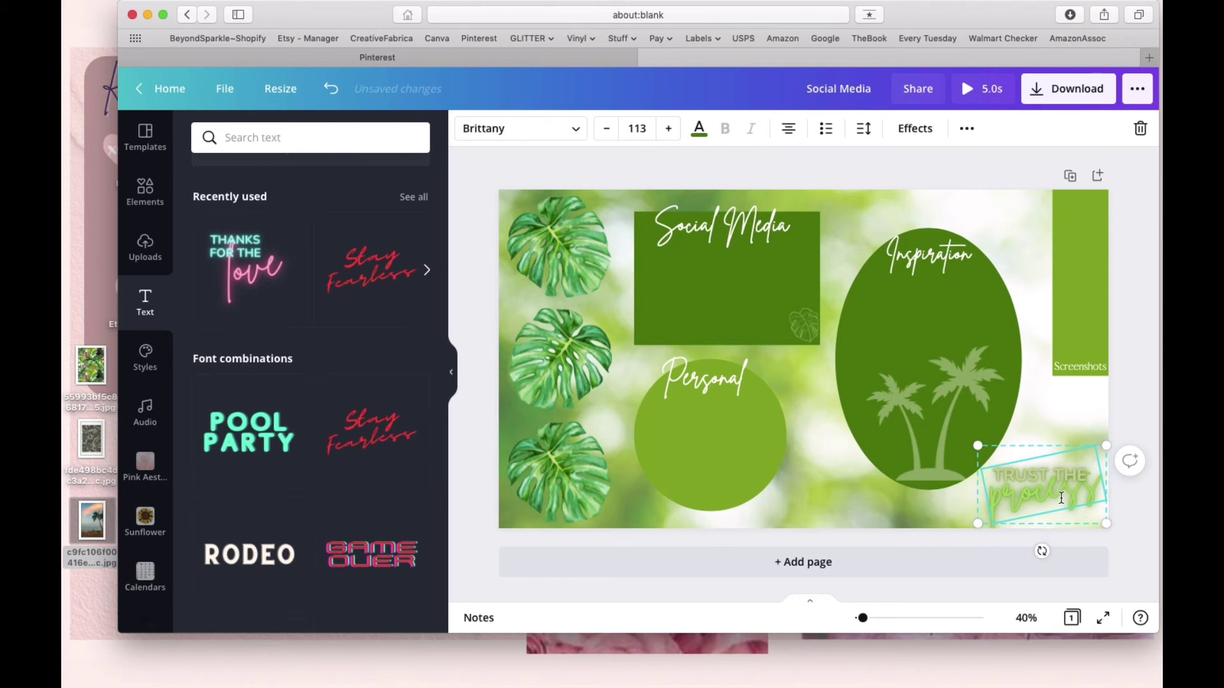
pyautogui.click(1074, 419)
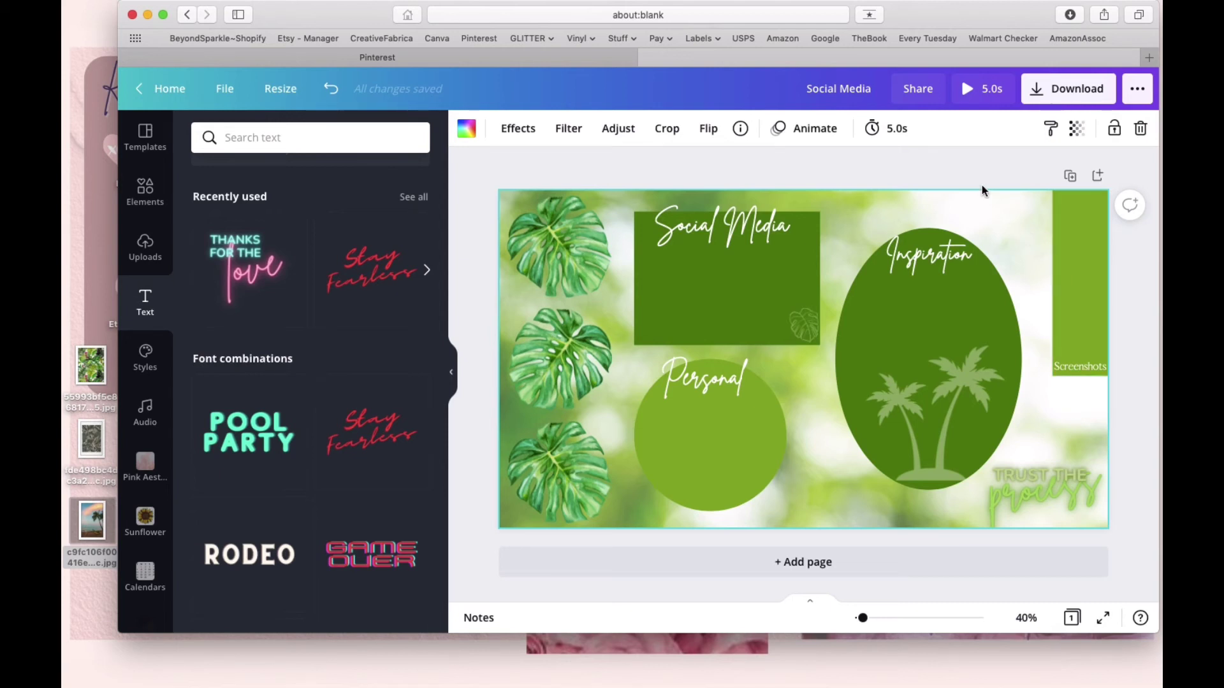
pyautogui.click(961, 169)
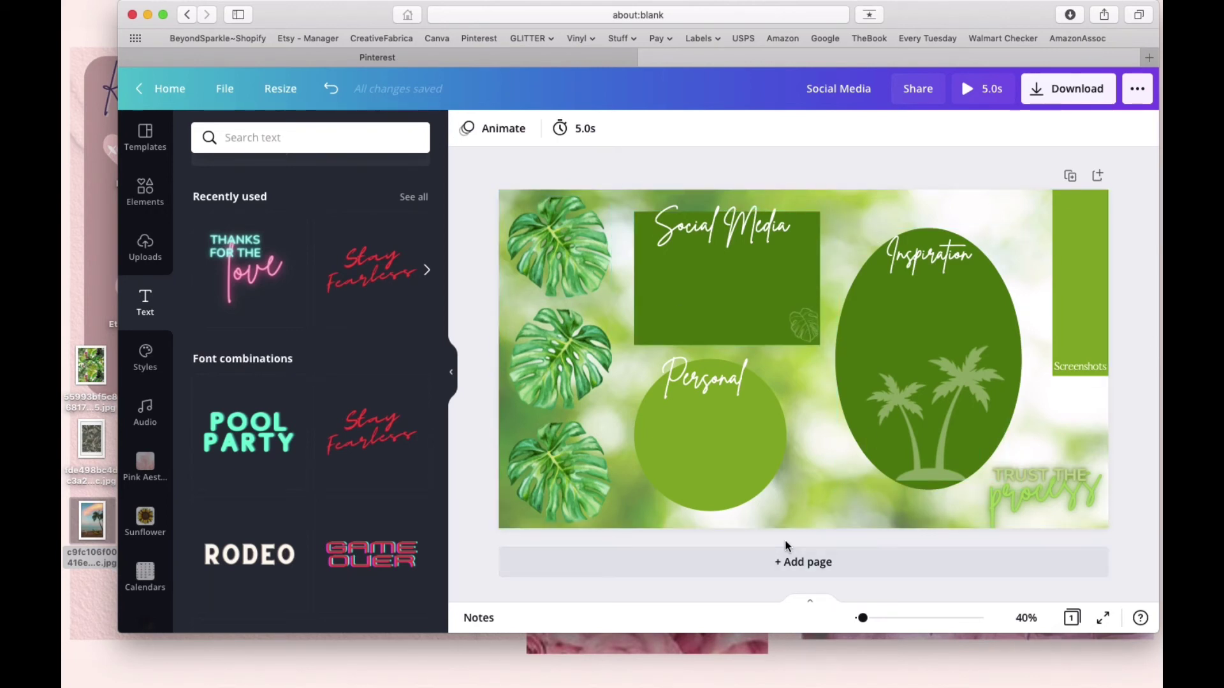
# Step: Search the design elements for "texture"
pyautogui.click(142, 192)
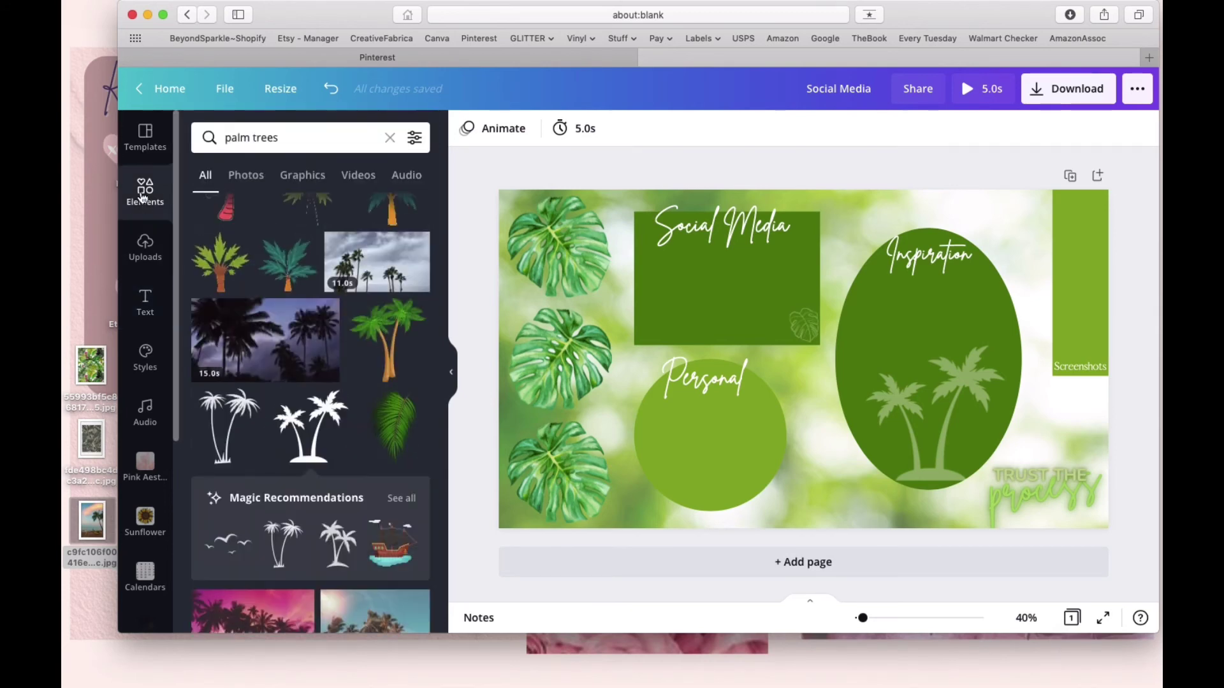
pyautogui.click(295, 140)
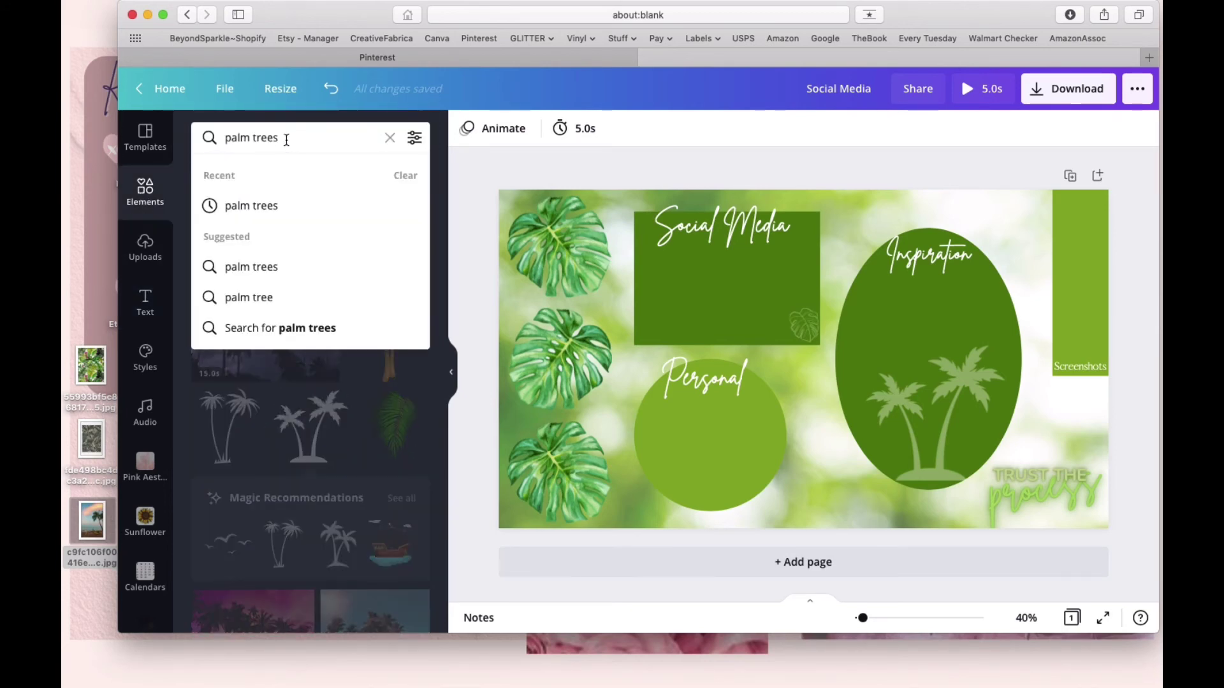
pyautogui.write('tex')
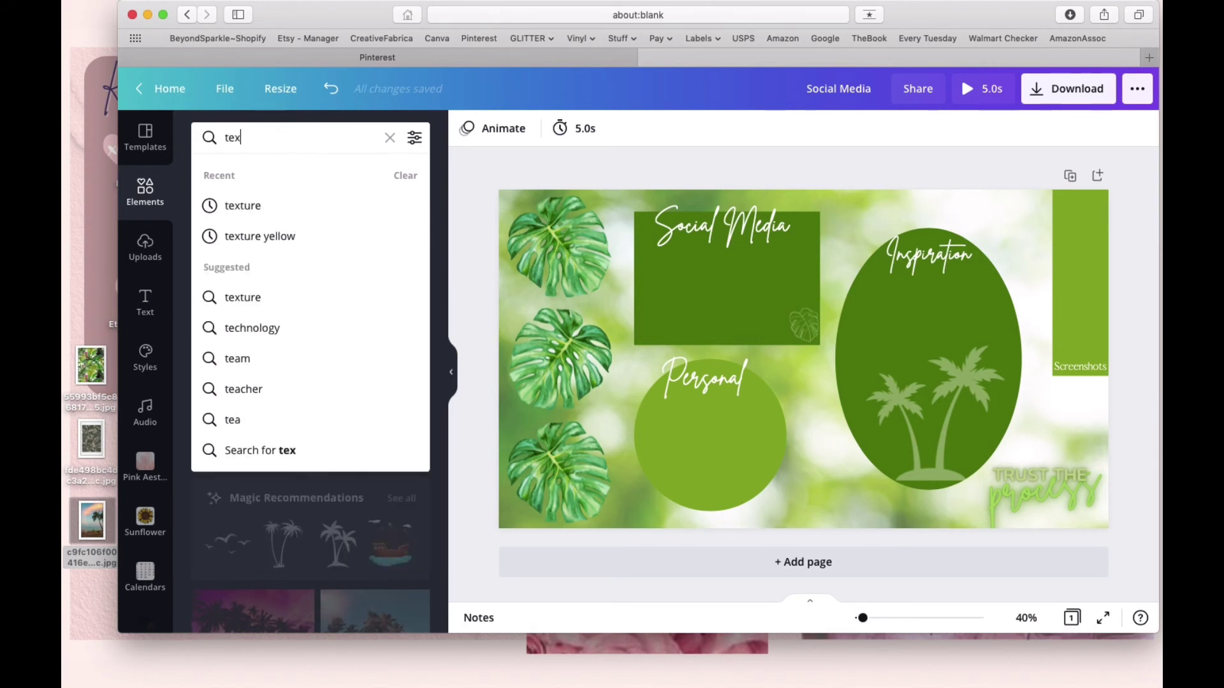
pyautogui.write('ture')
pyautogui.press('Return')
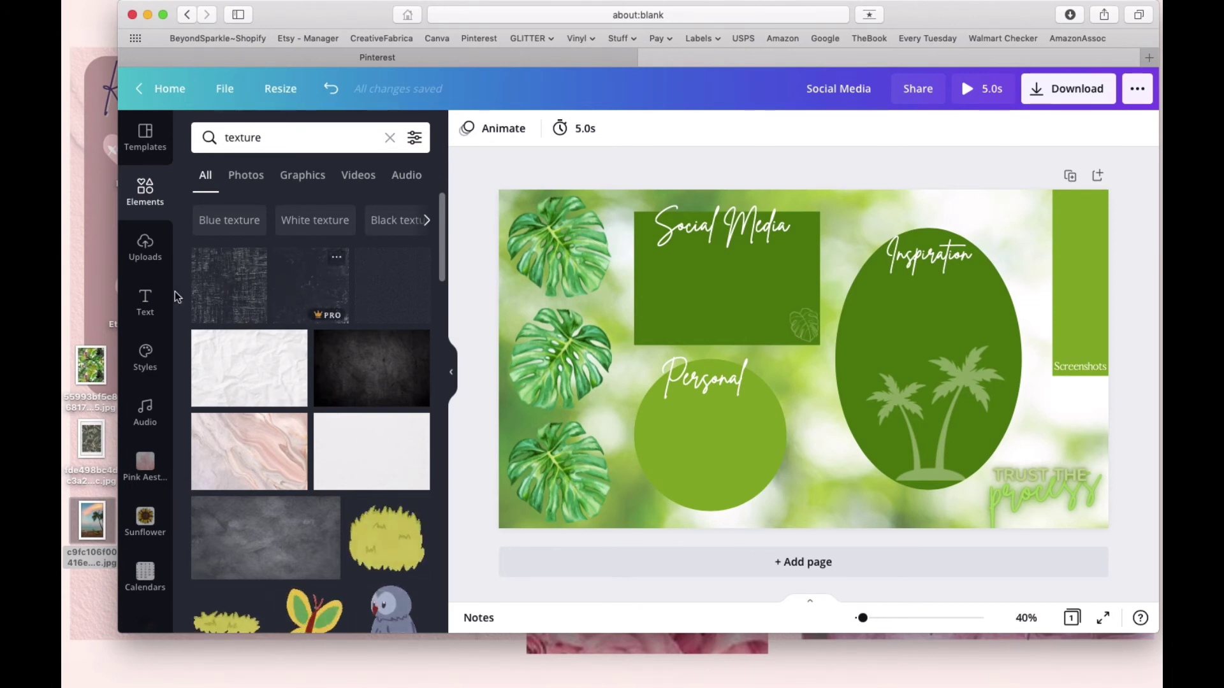
# Step: Look through the "texture" element results for a texture that suits the green tropical design
pyautogui.scroll(-4, 293, 364)
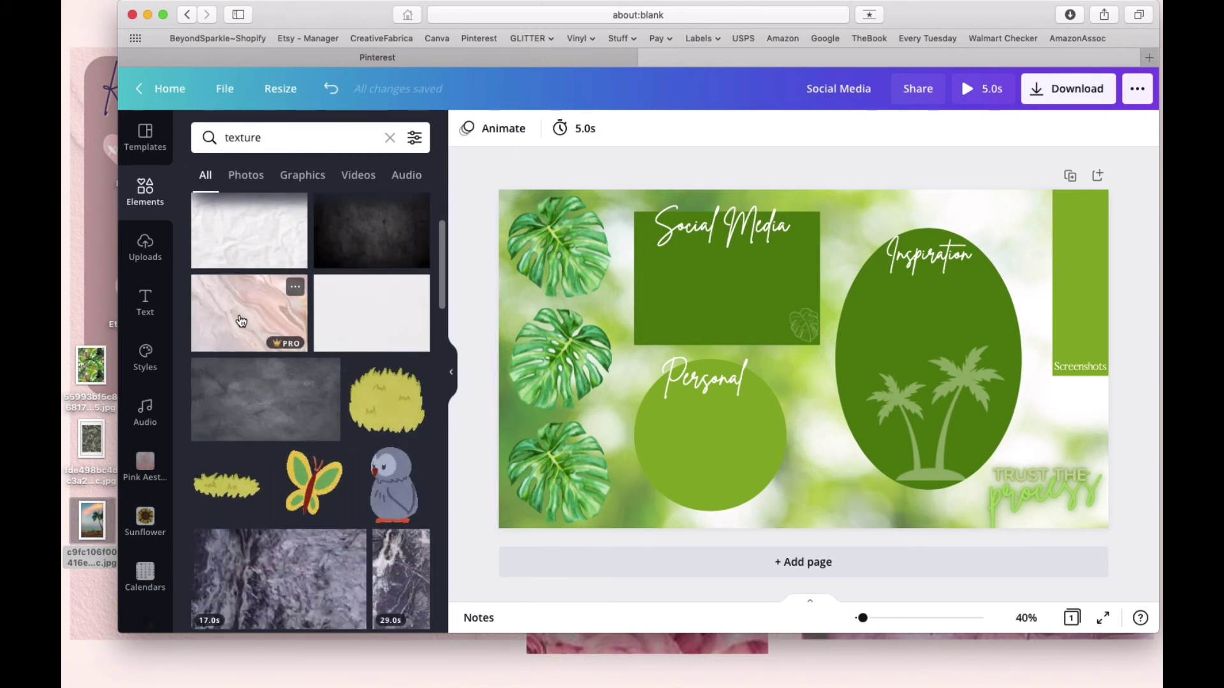
pyautogui.scroll(-10, 239, 319)
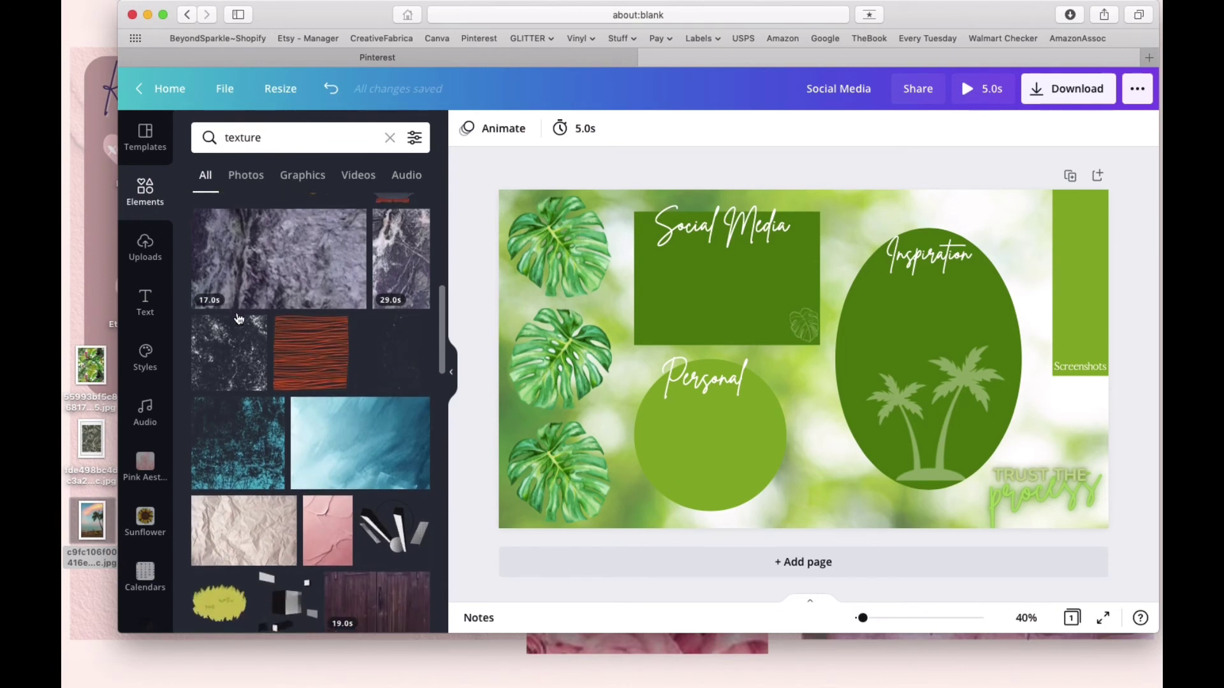
pyautogui.scroll(-7, 239, 319)
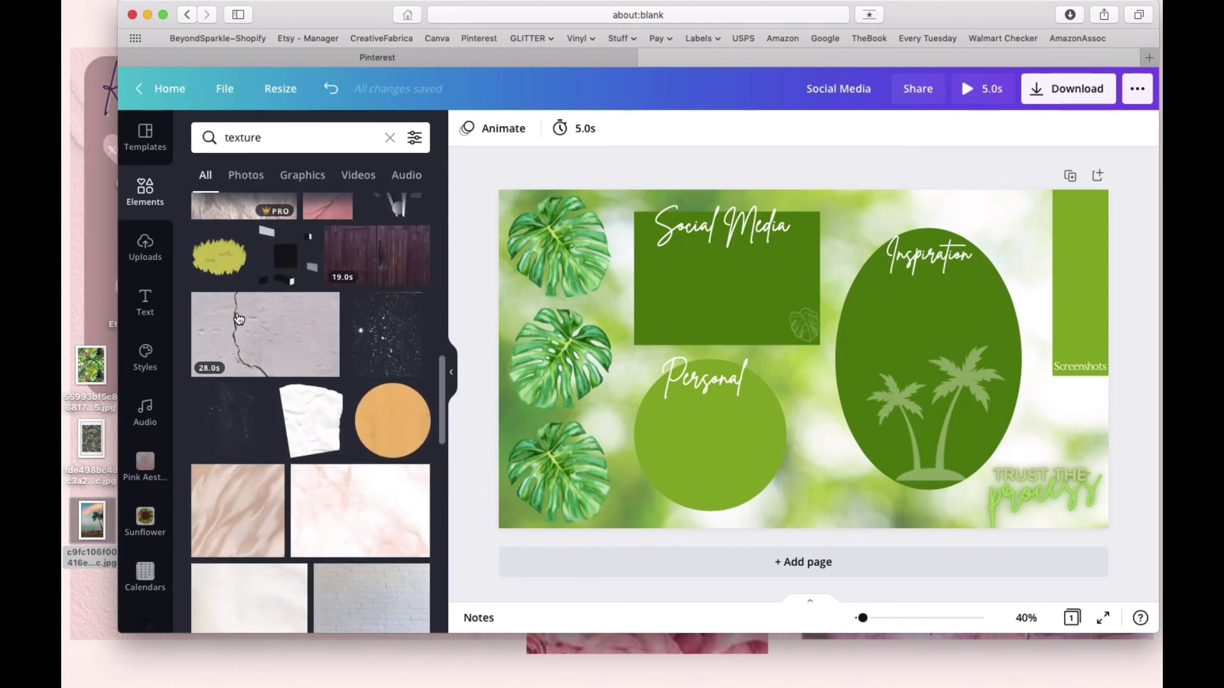
pyautogui.scroll(-10, 239, 318)
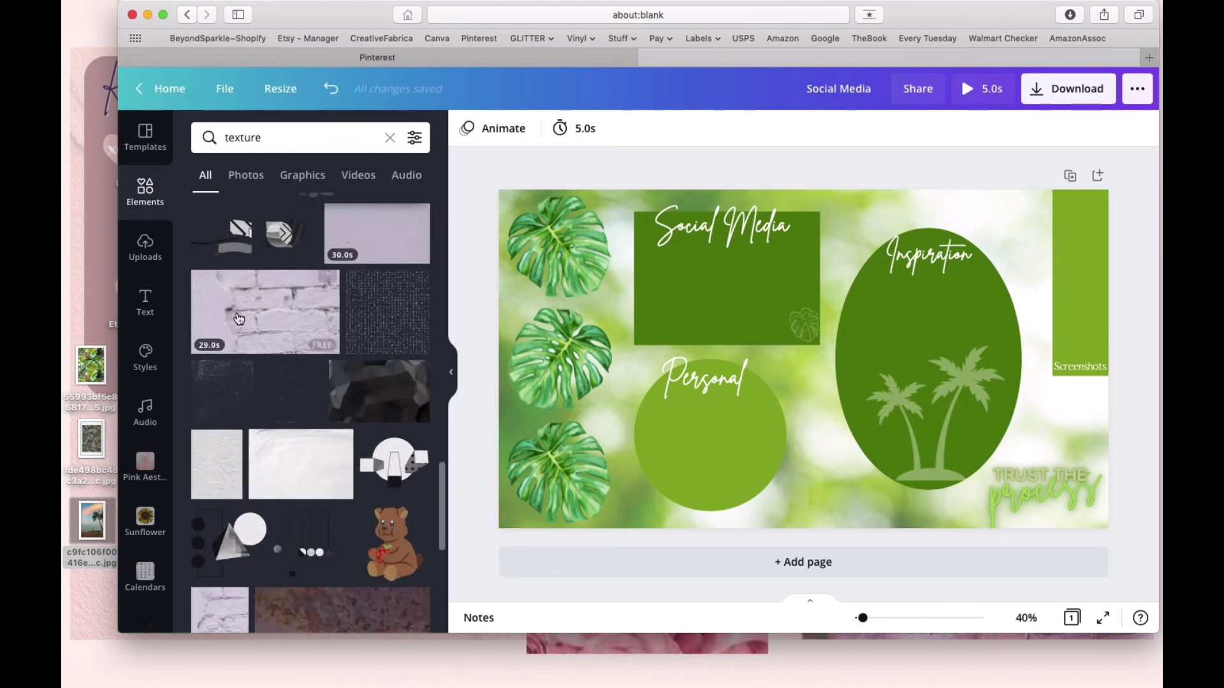
pyautogui.scroll(-10, 239, 319)
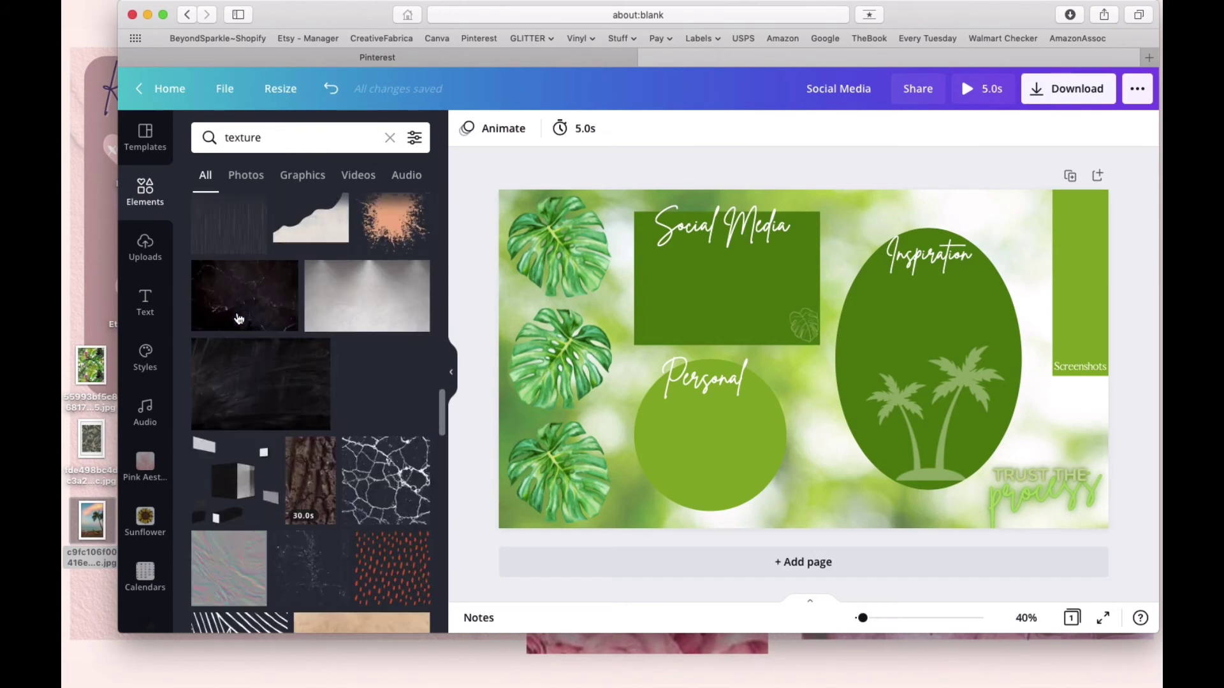
pyautogui.scroll(-8, 239, 319)
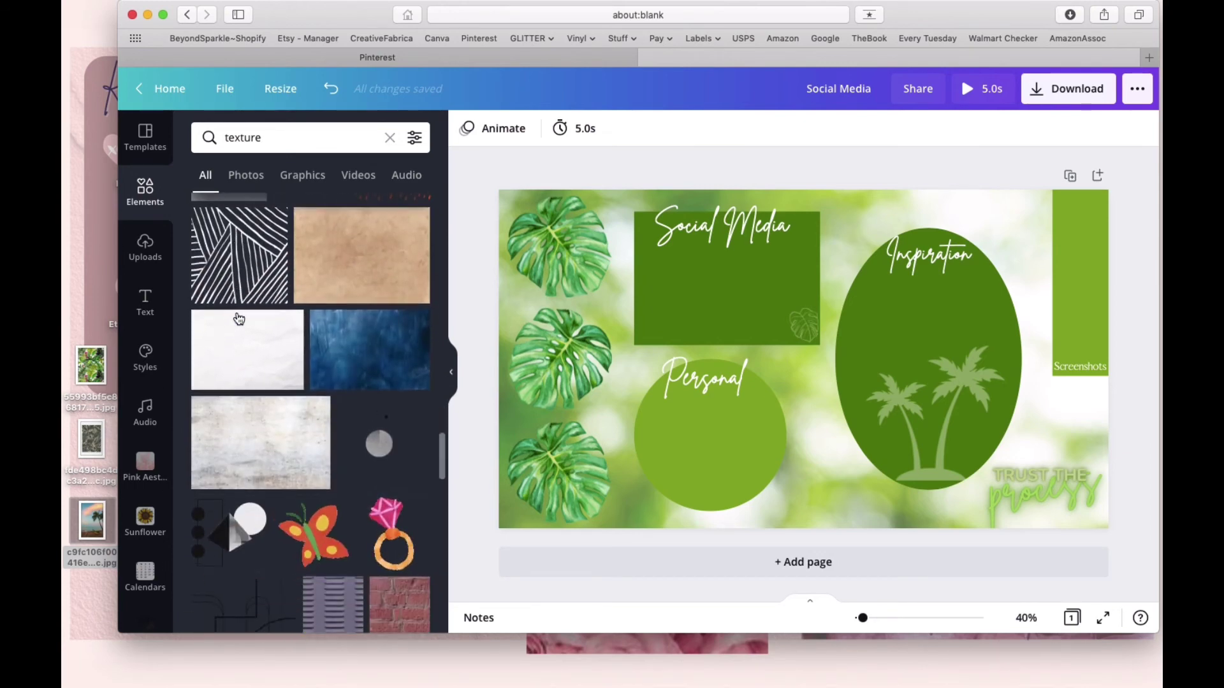
pyautogui.scroll(-10, 239, 318)
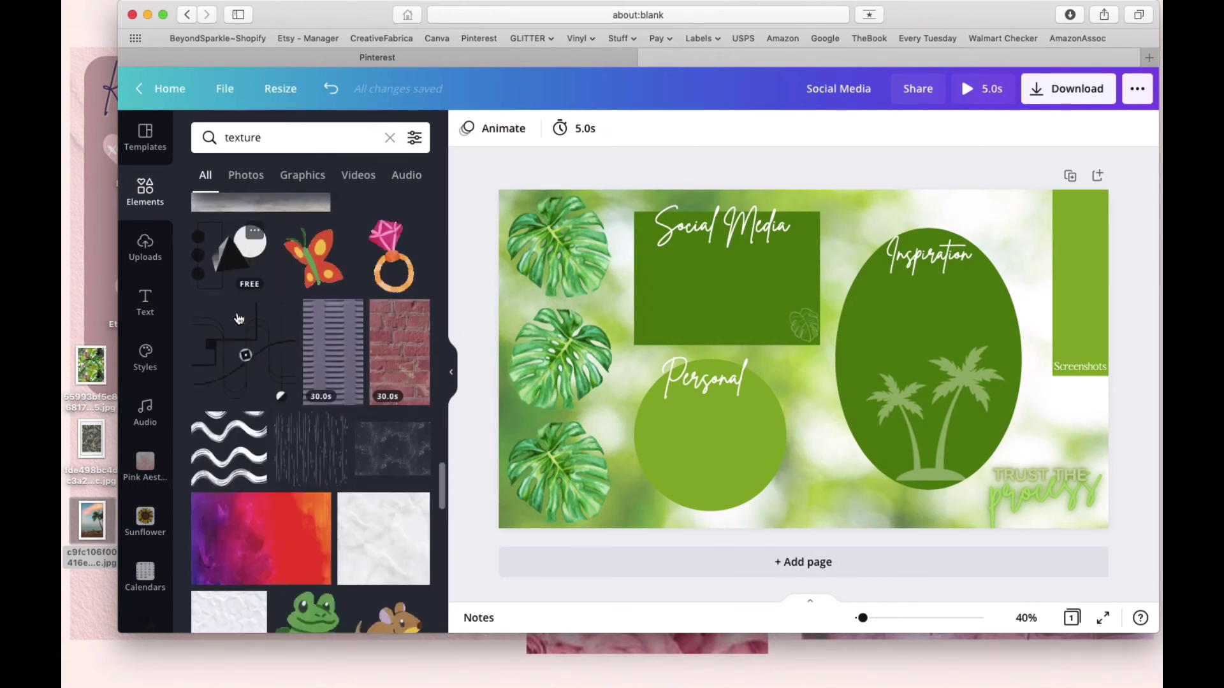
pyautogui.scroll(-10, 239, 319)
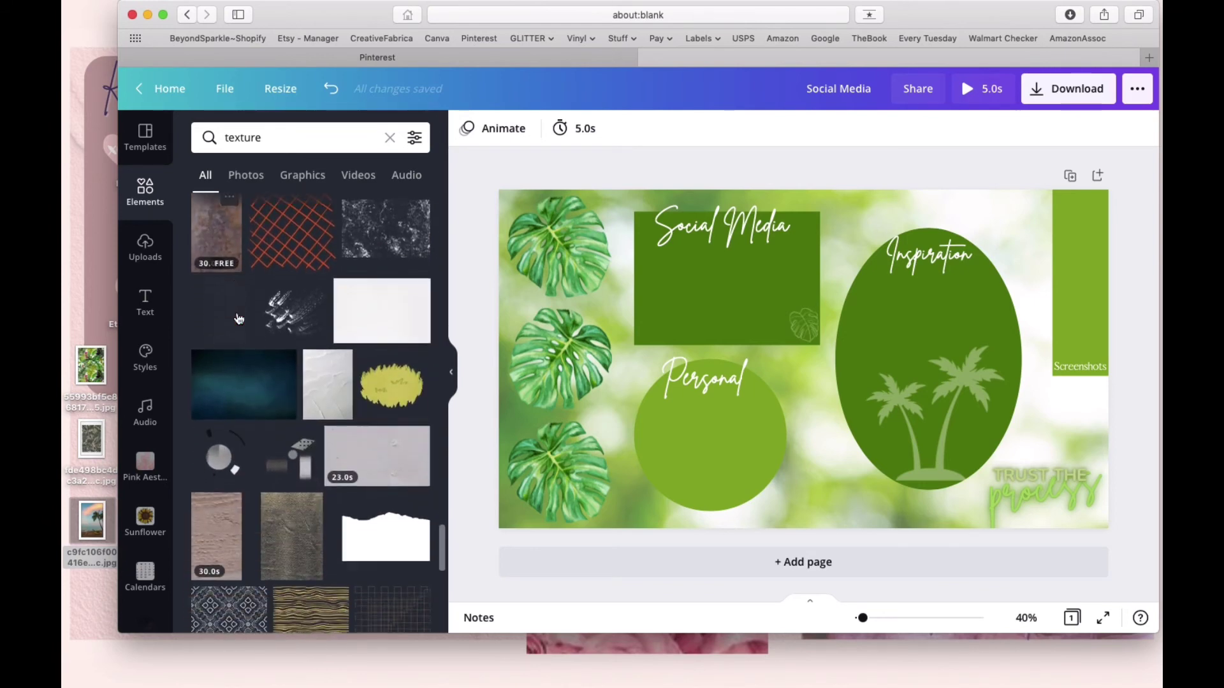
pyautogui.scroll(-10, 239, 319)
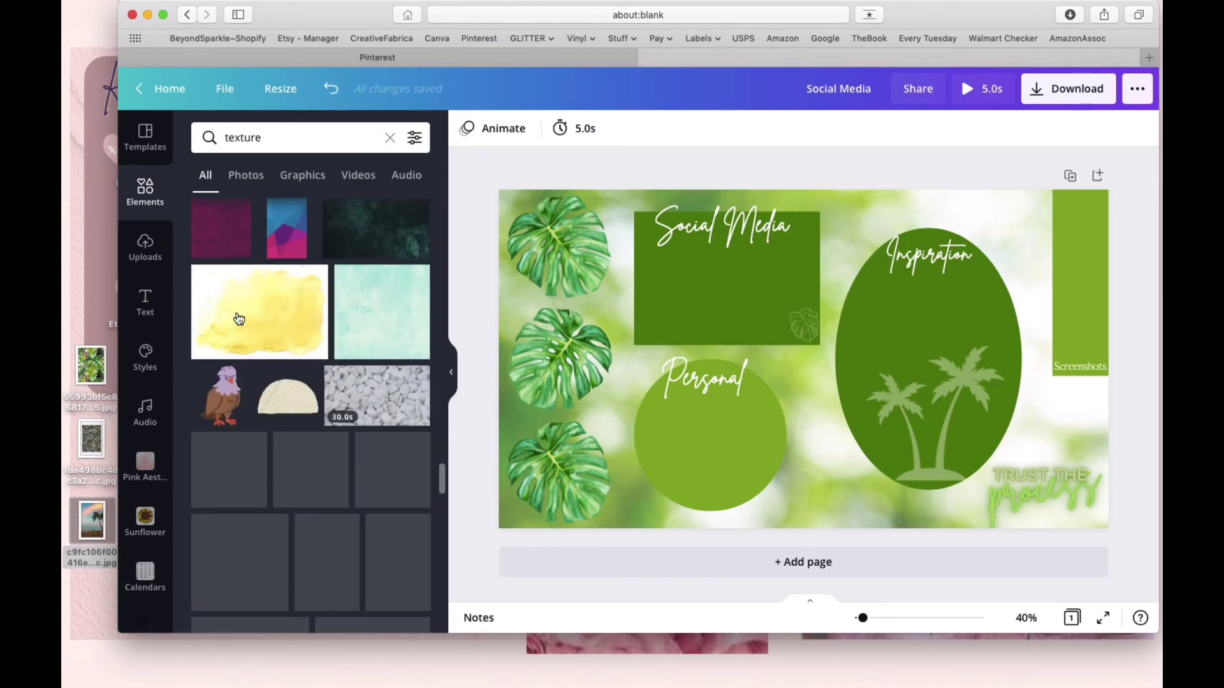
pyautogui.scroll(-10, 239, 319)
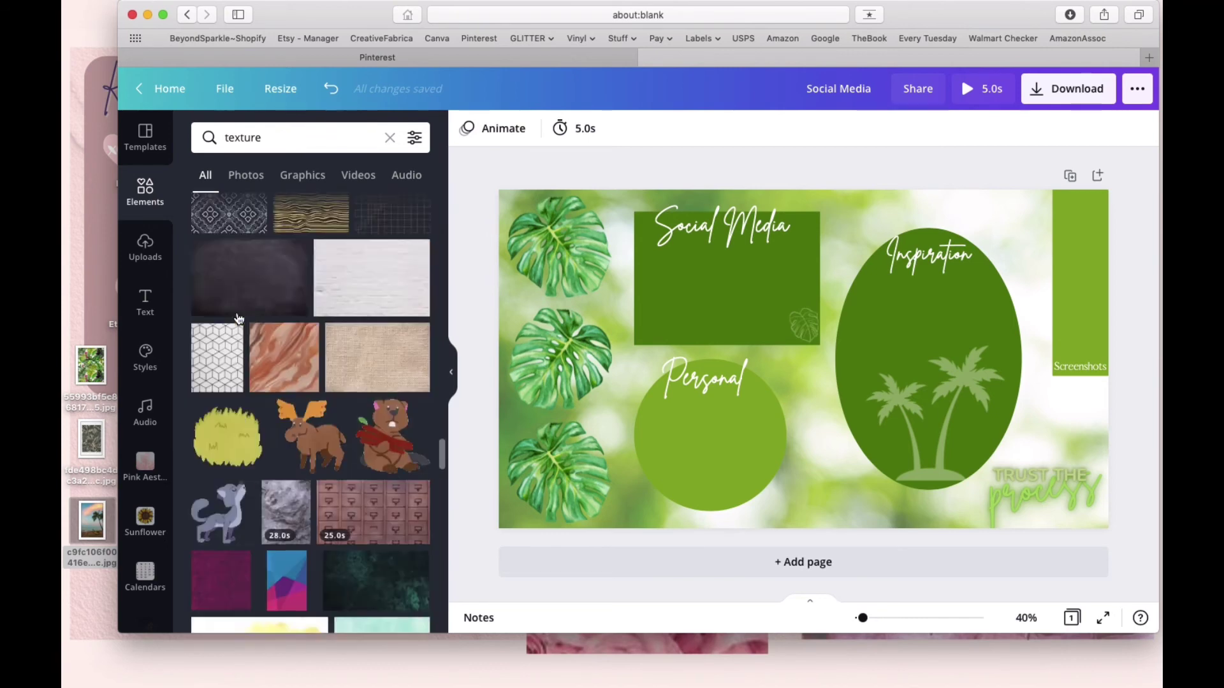
pyautogui.scroll(20, 239, 319)
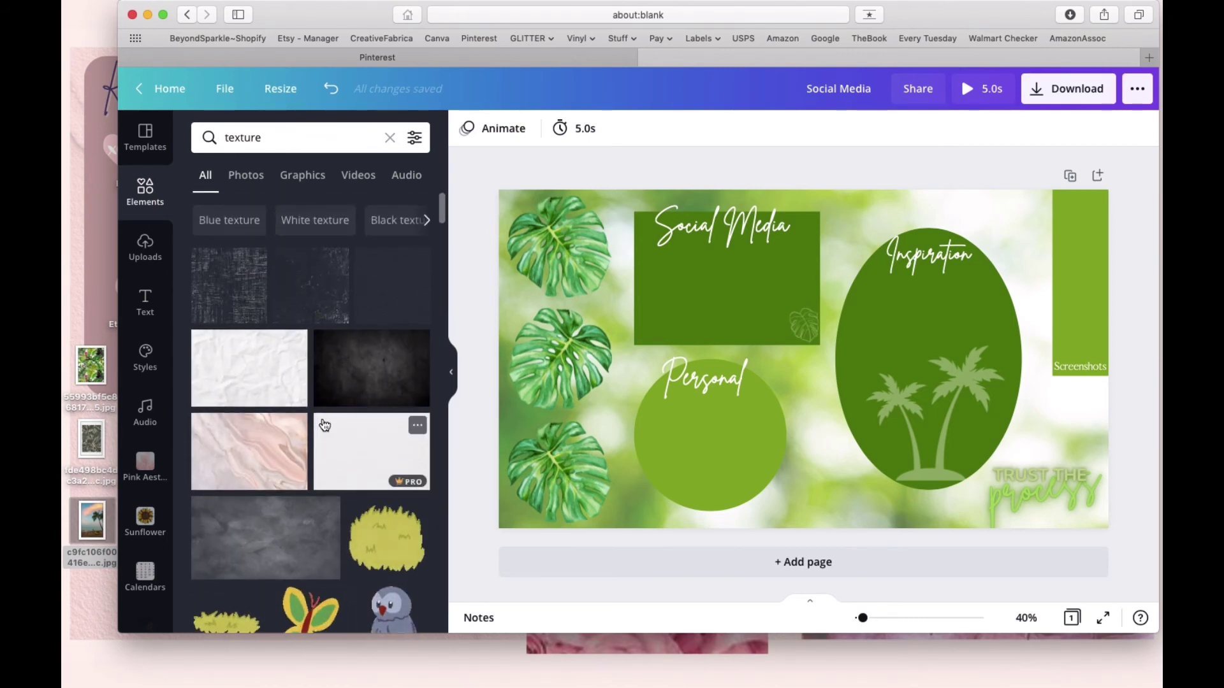
pyautogui.scroll(-1, 324, 425)
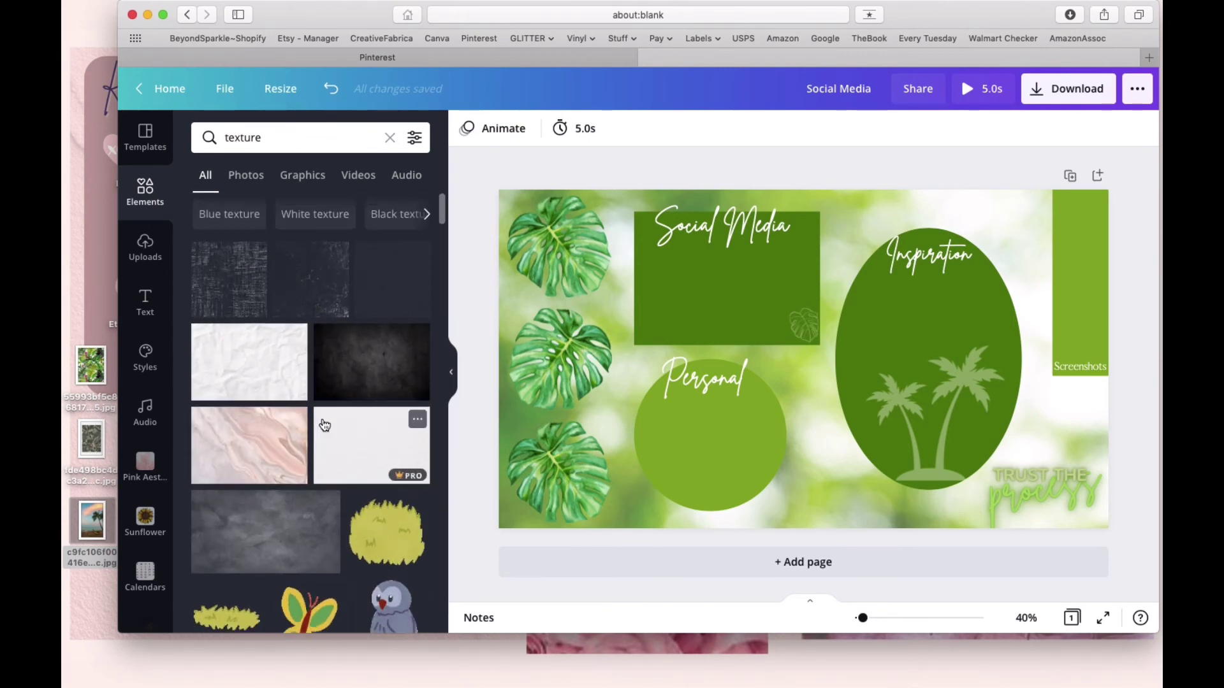
# Step: Narrow the element search to the suggested "White texture" and look over the first results
pyautogui.click(313, 216)
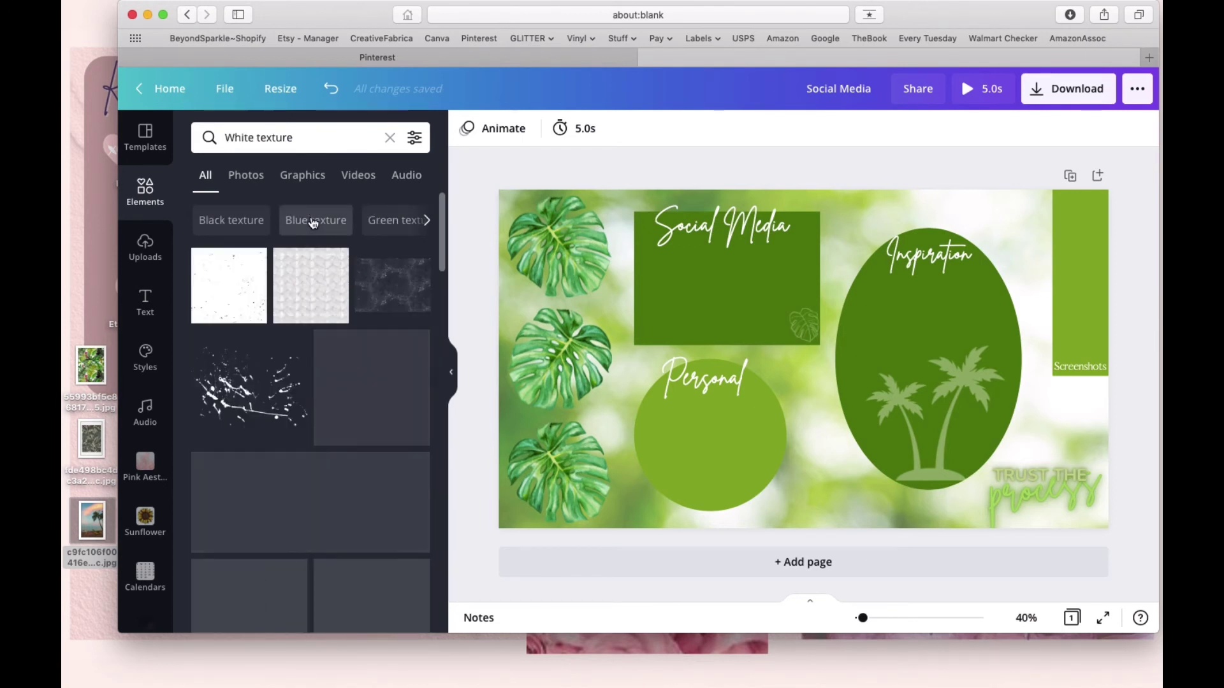
pyautogui.scroll(-5, 347, 499)
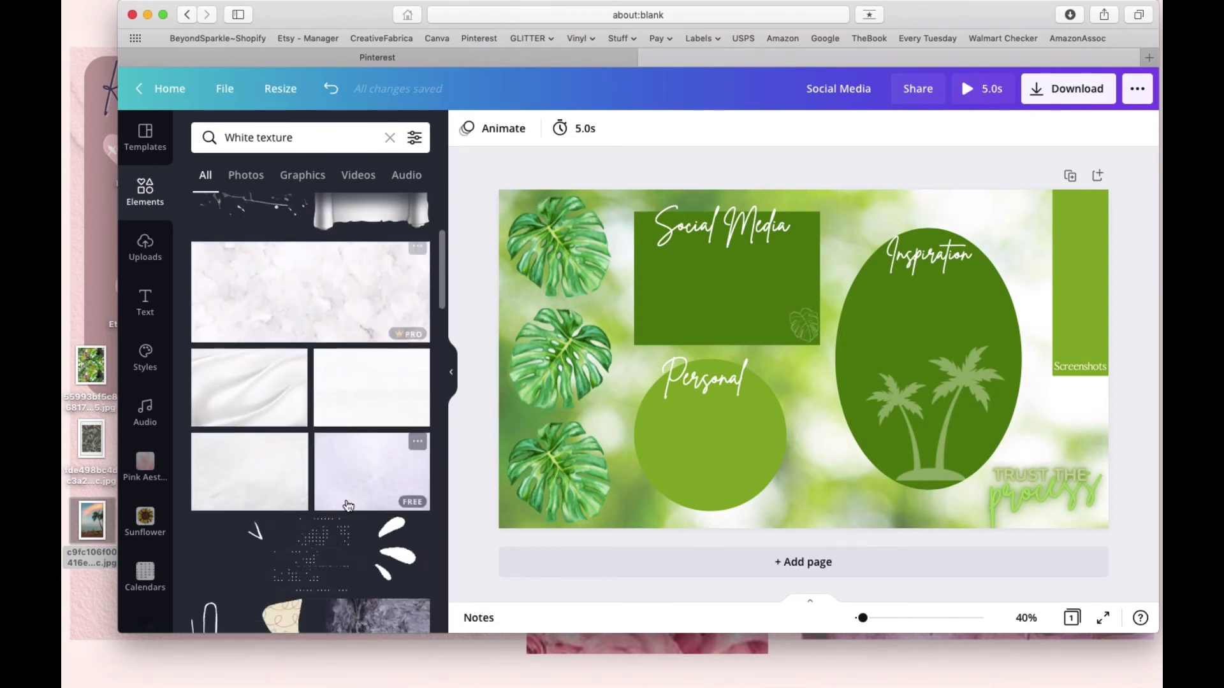
pyautogui.scroll(5, 348, 505)
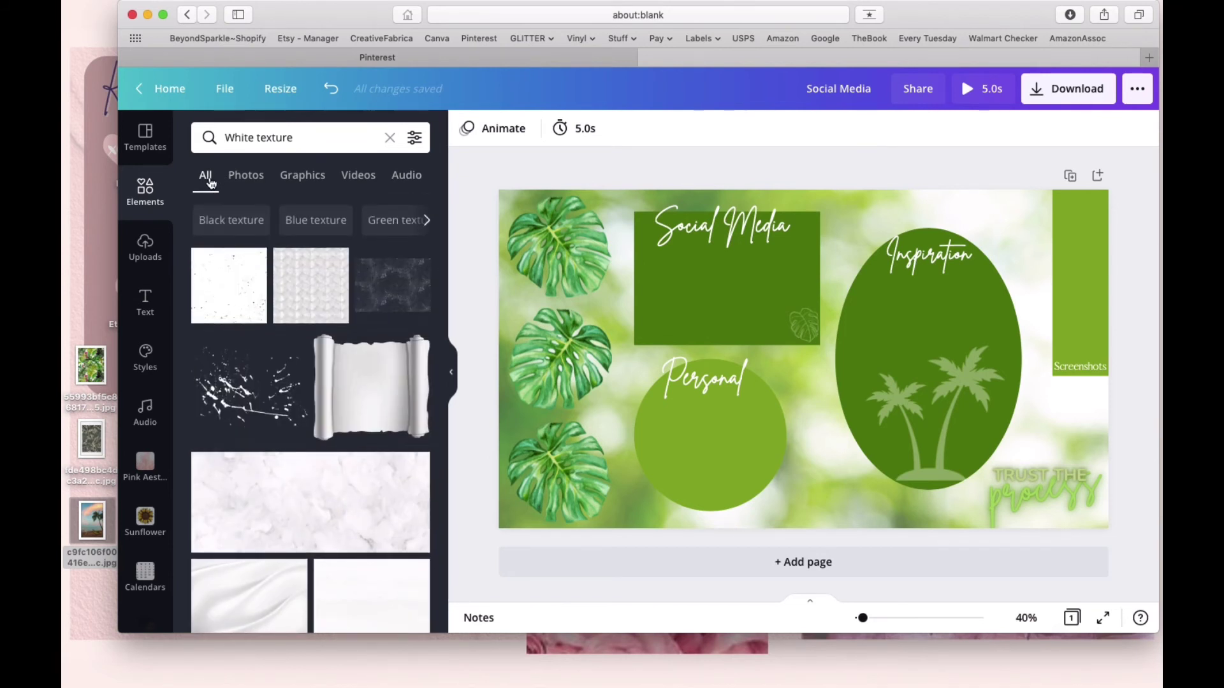
# Step: Change the element search from "White texture" back to plain "texture" and run it again
pyautogui.click(258, 138)
pyautogui.press('BackSpace')
pyautogui.press('BackSpace')
pyautogui.press('BackSpace')
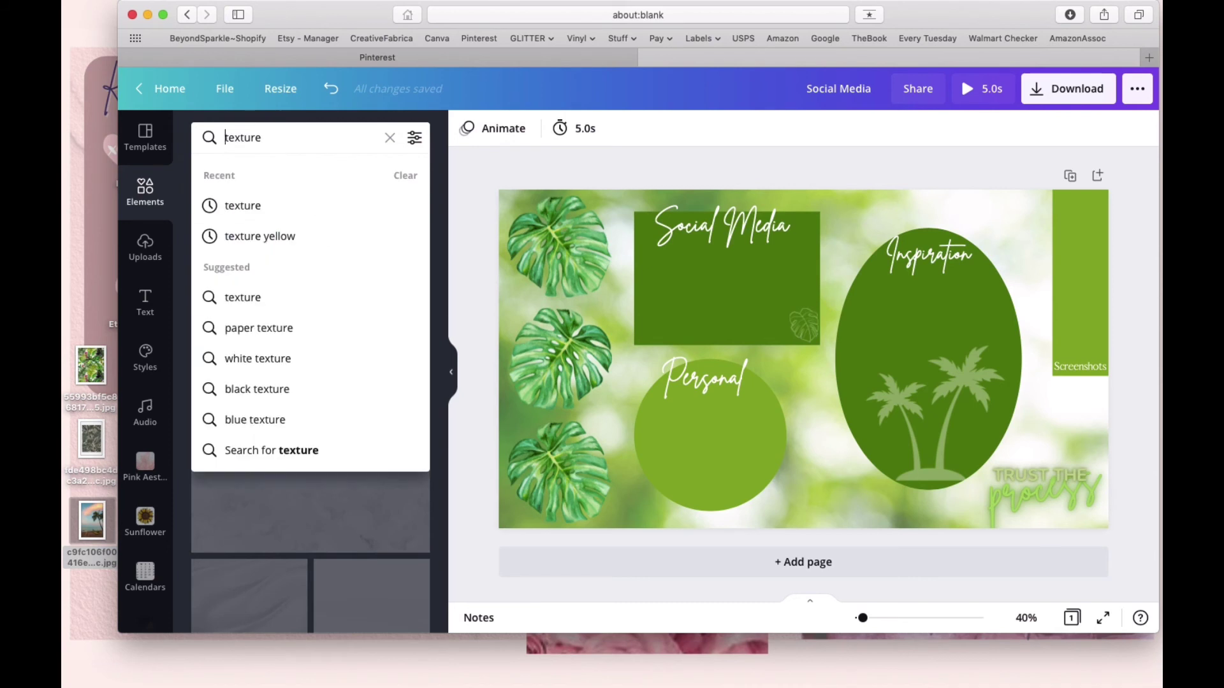
pyautogui.press('Return')
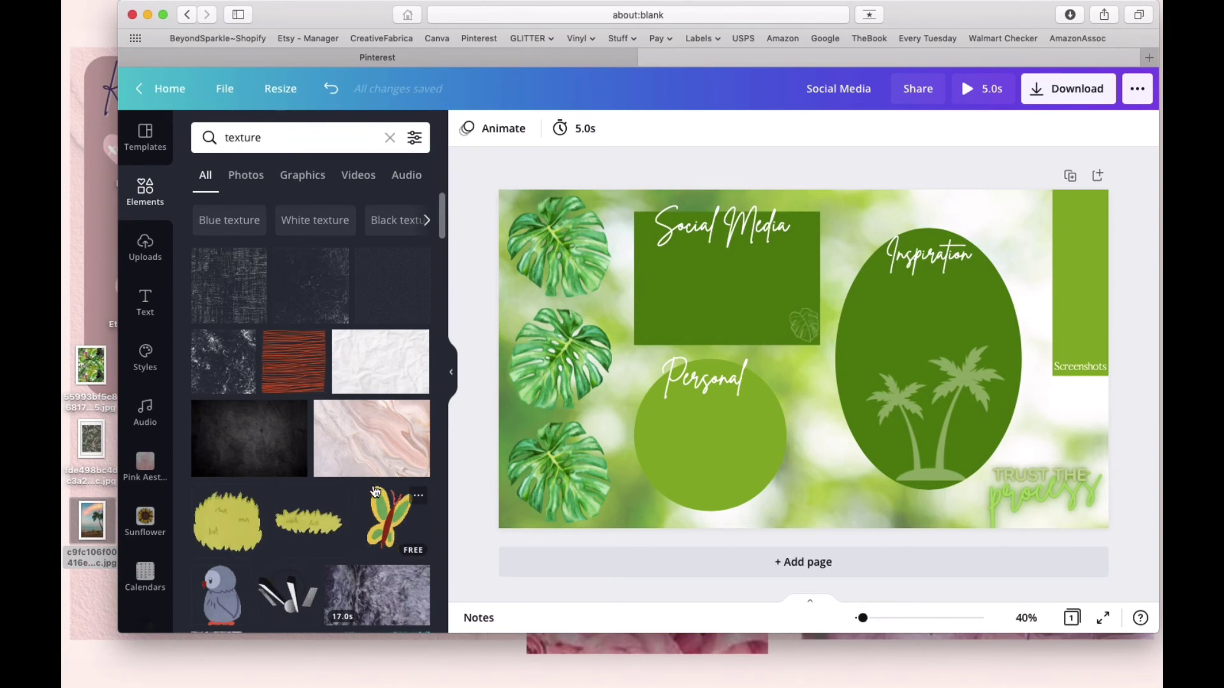
# Step: Browse deep into the "texture" element results for an overlay texture that fits the green tropical wallpaper
pyautogui.scroll(-3, 375, 491)
pyautogui.scroll(-3, 374, 491)
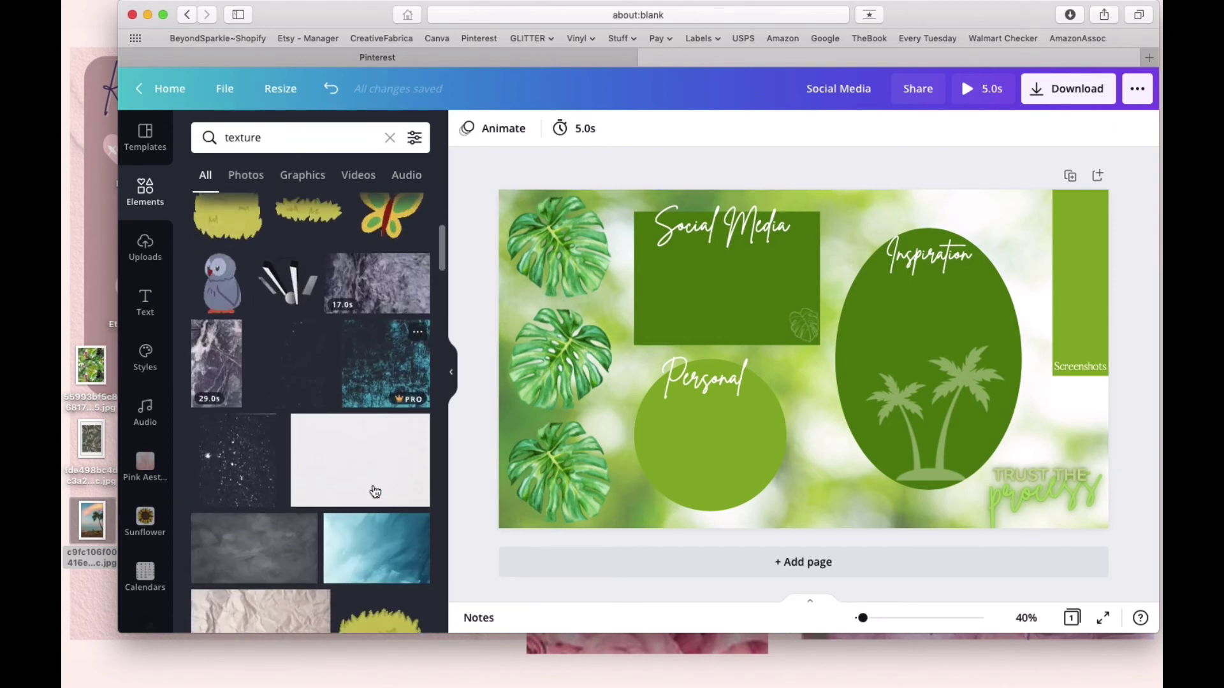
pyautogui.scroll(-4, 375, 491)
pyautogui.scroll(-10, 375, 491)
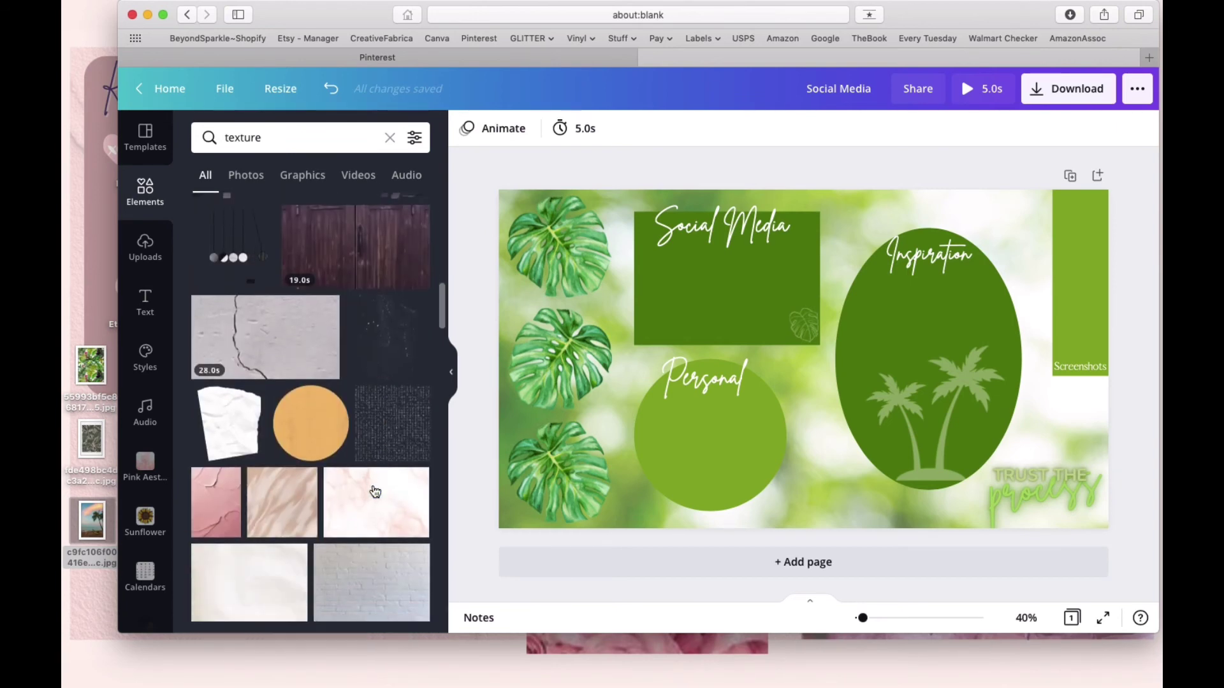
pyautogui.scroll(-5, 375, 491)
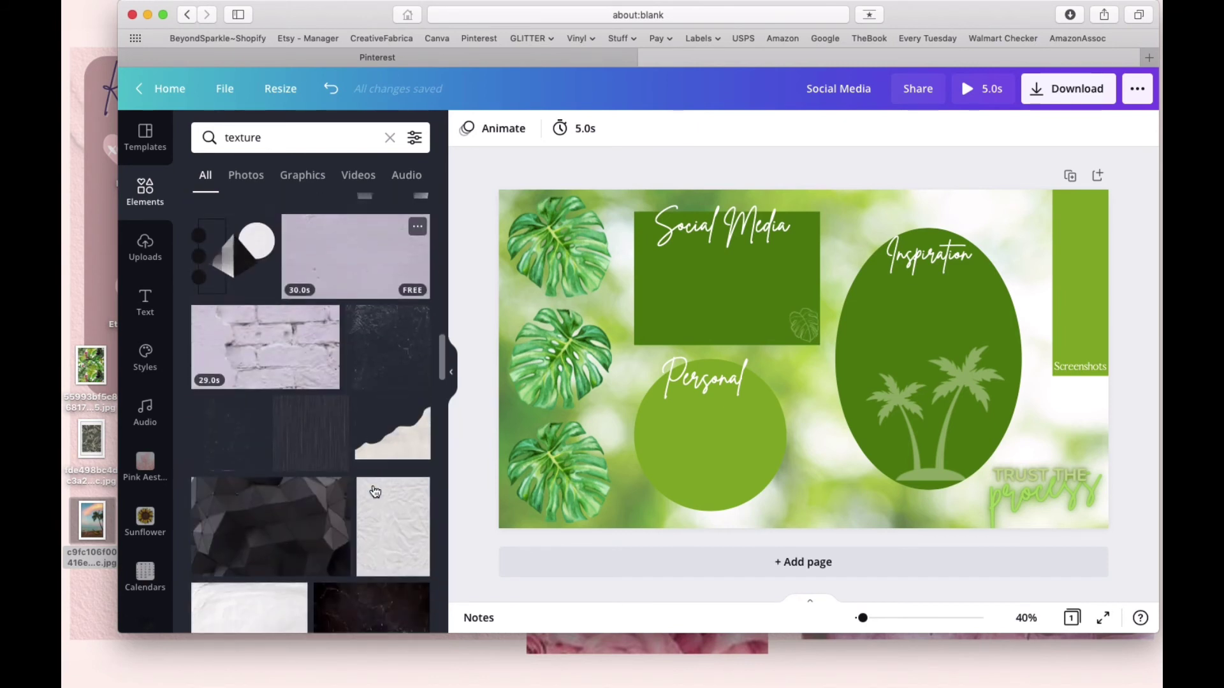
pyautogui.scroll(-3, 374, 491)
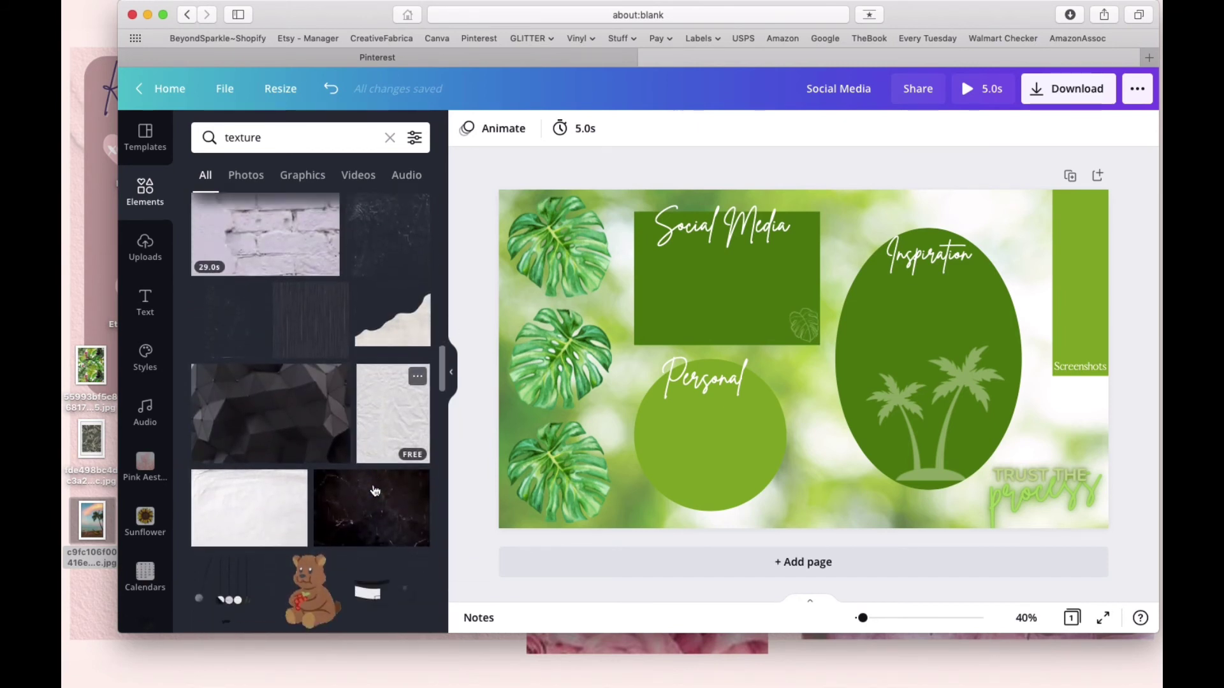
pyautogui.scroll(-10, 375, 491)
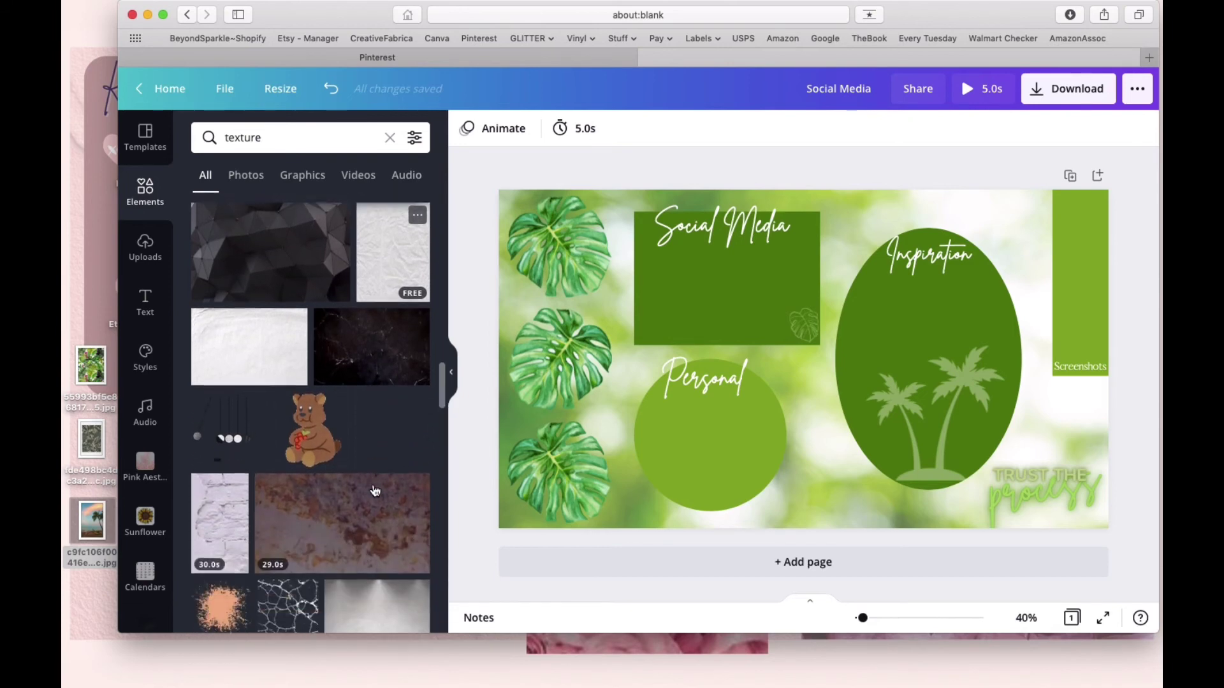
pyautogui.scroll(-10, 375, 490)
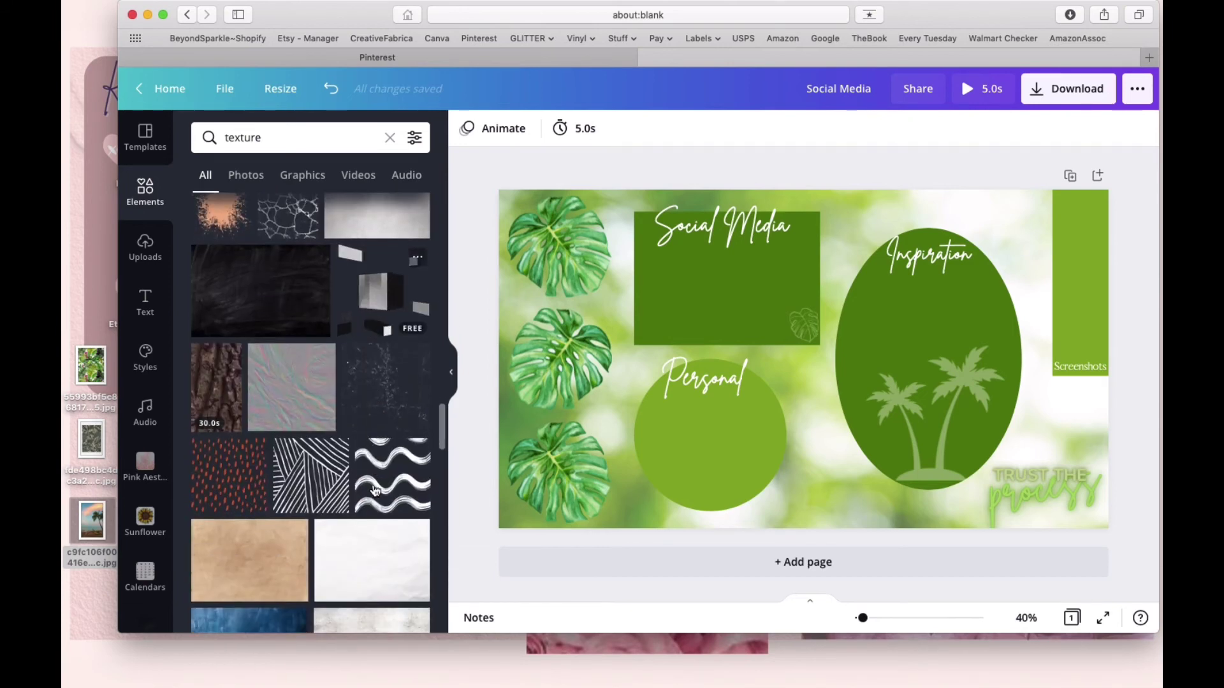
pyautogui.scroll(-15, 375, 490)
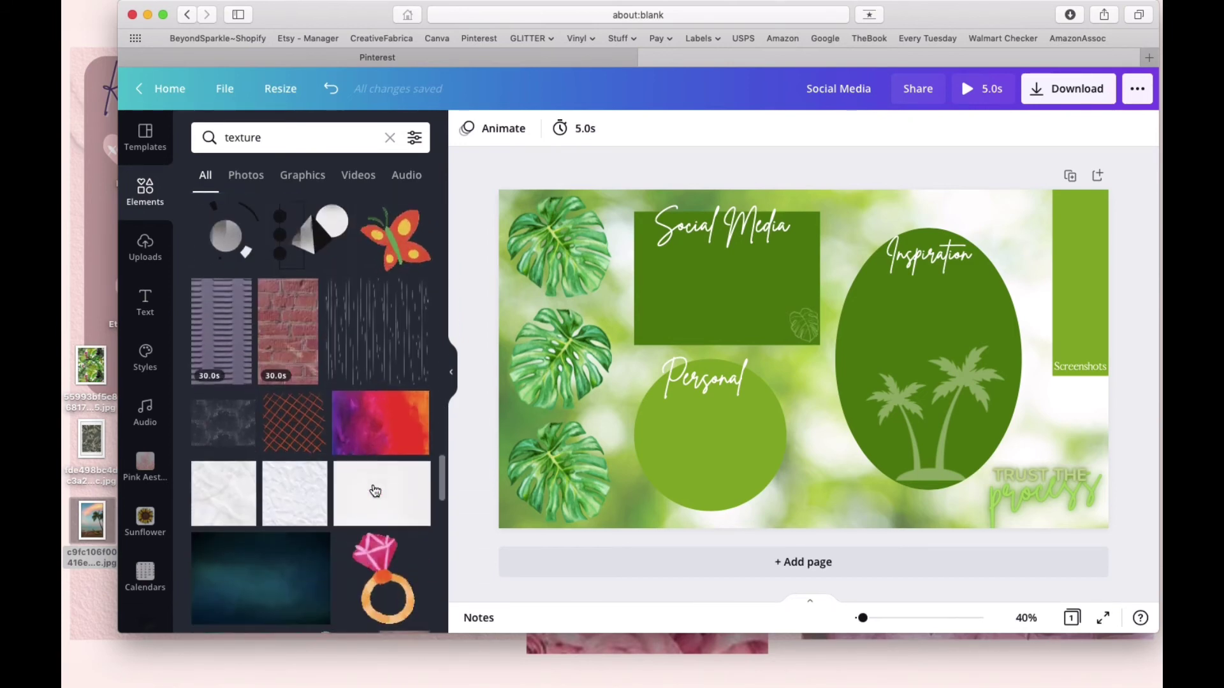
pyautogui.scroll(-12, 375, 491)
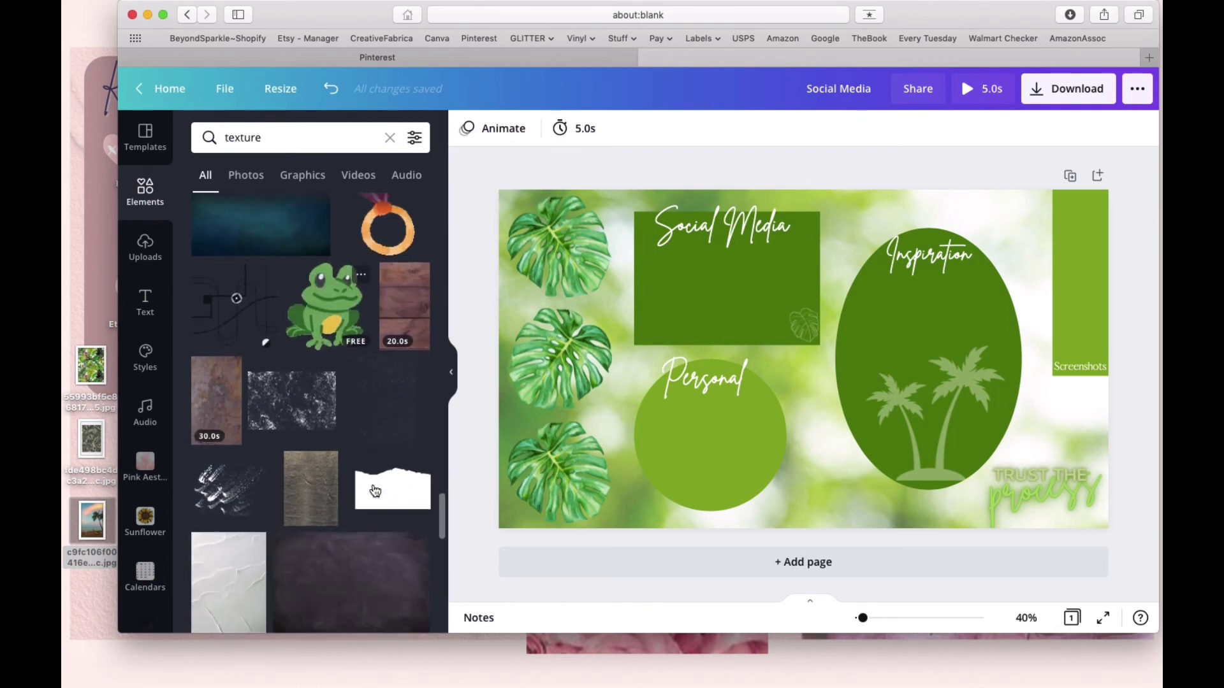
pyautogui.scroll(-15, 373, 487)
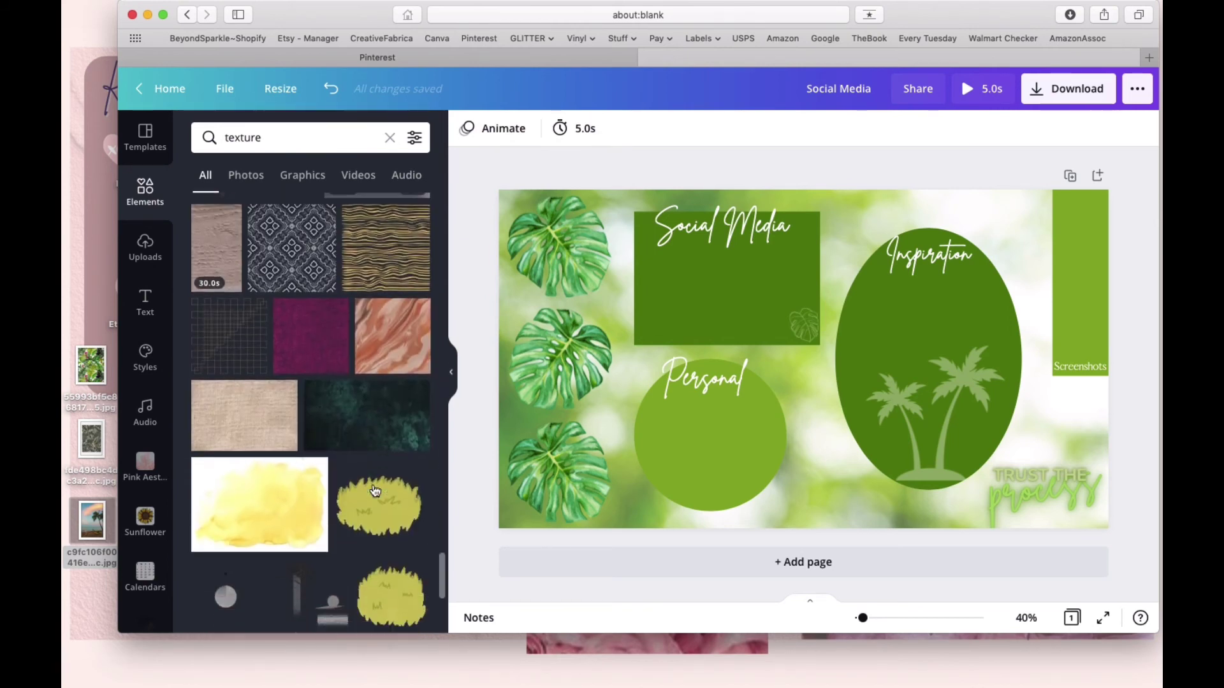
pyautogui.scroll(-10, 375, 491)
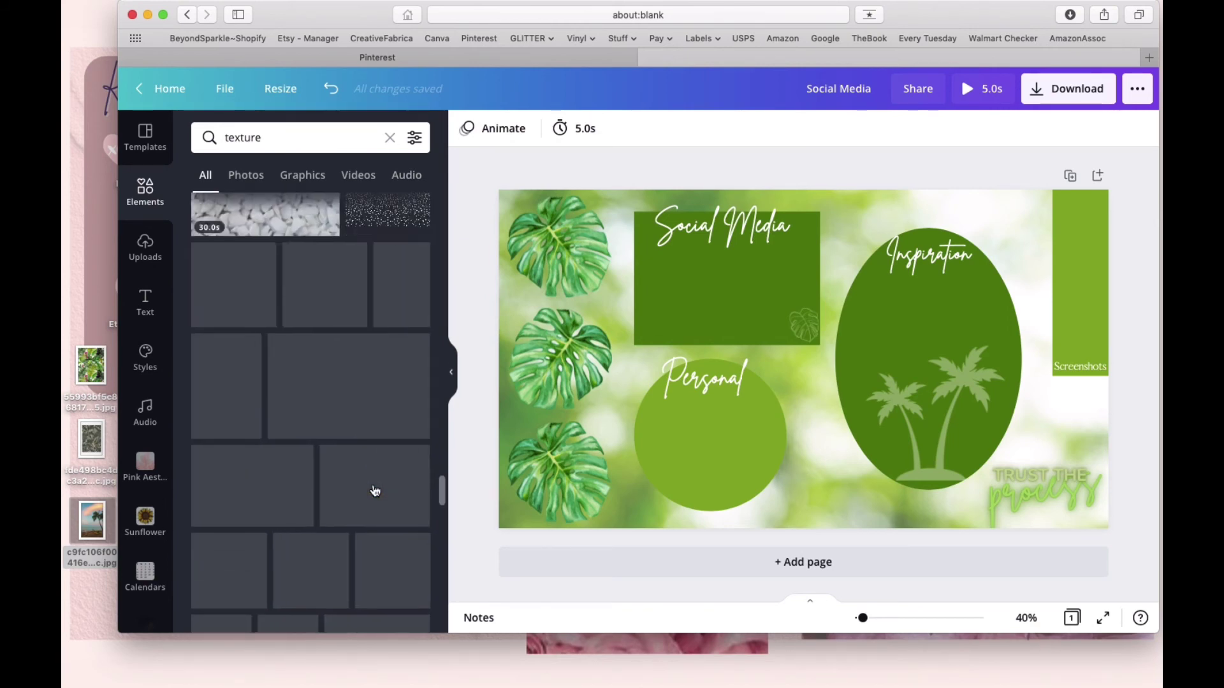
pyautogui.scroll(-12, 375, 491)
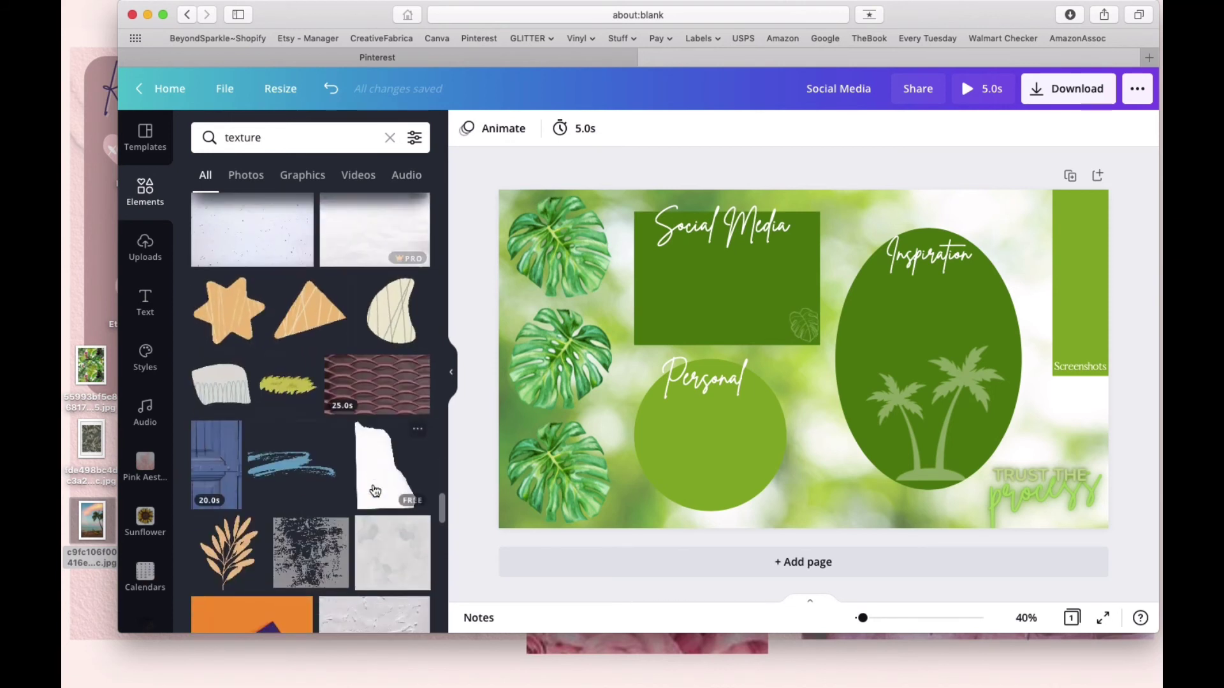
pyautogui.scroll(-8, 374, 491)
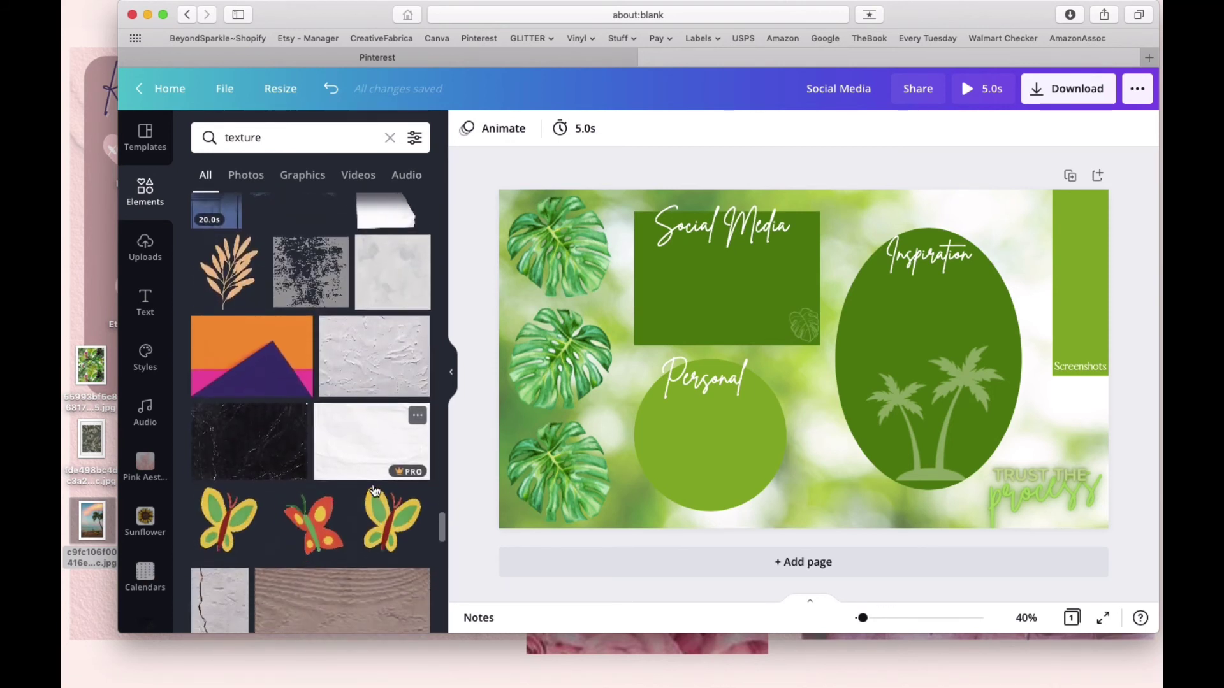
pyautogui.scroll(-15, 375, 491)
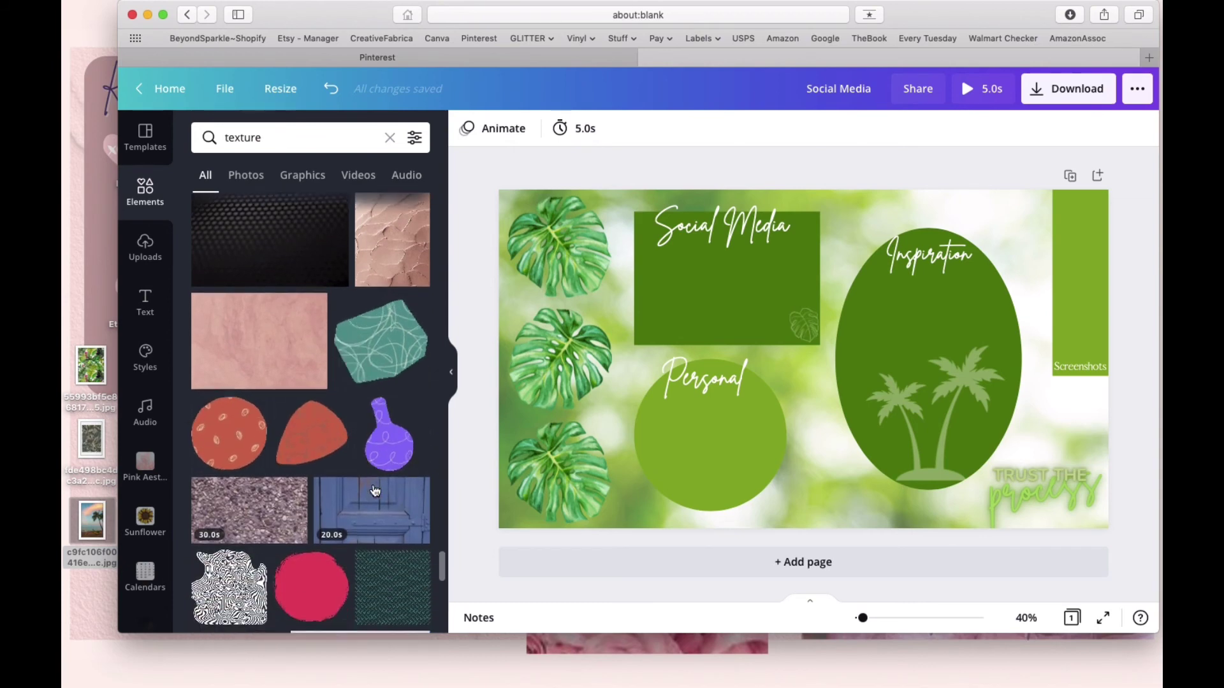
pyautogui.scroll(-10, 375, 491)
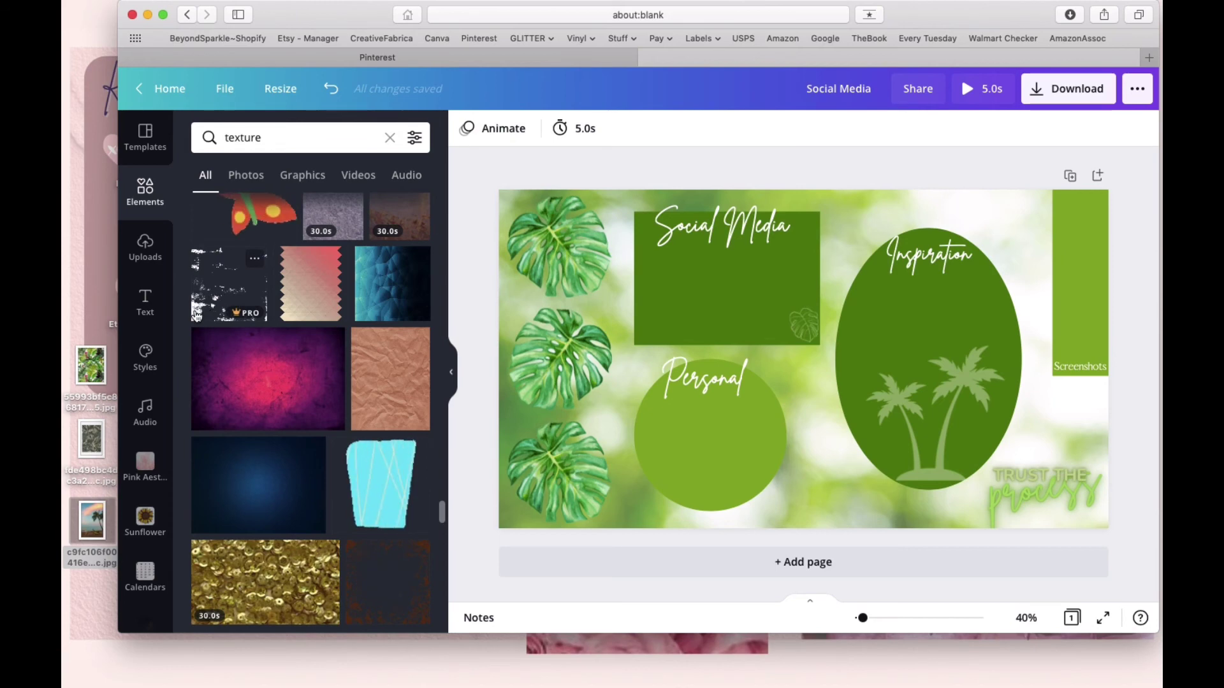
pyautogui.scroll(-15, 284, 376)
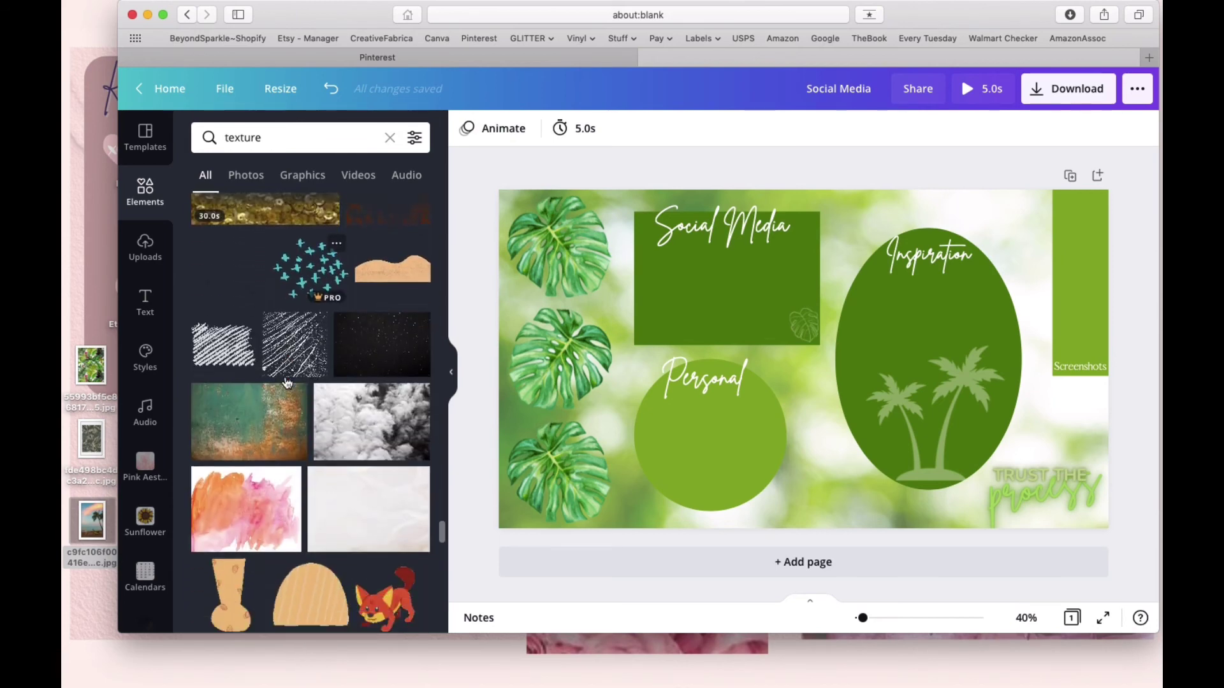
pyautogui.scroll(-10, 286, 383)
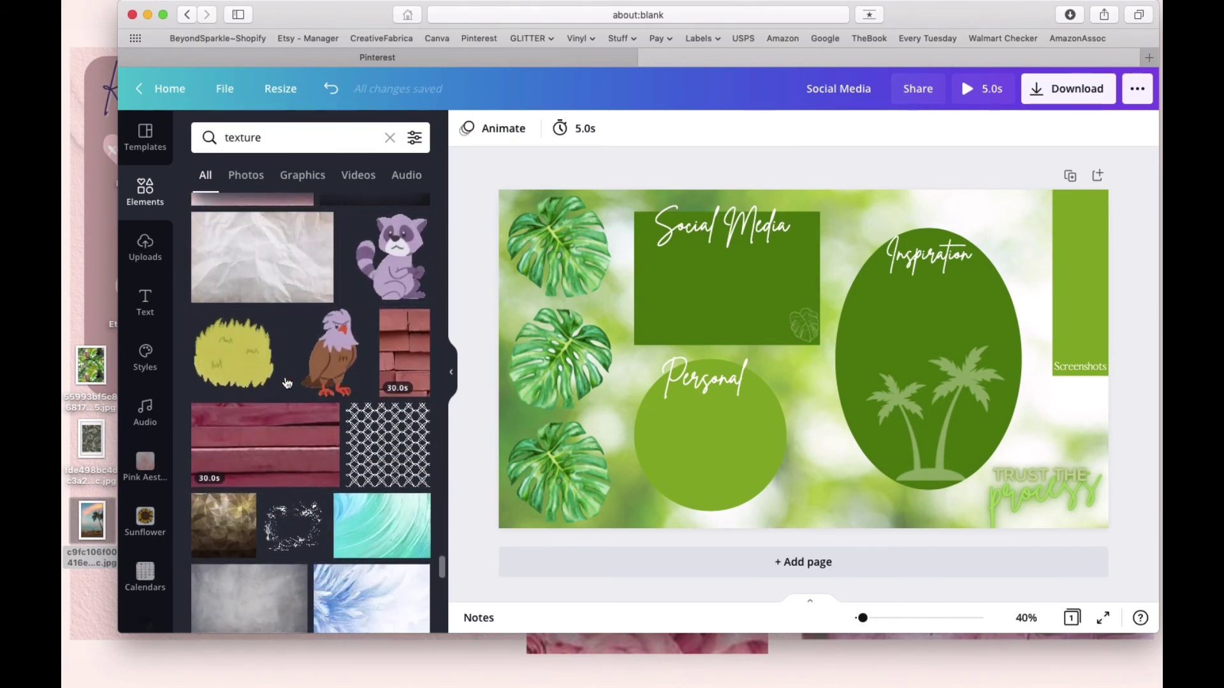
pyautogui.scroll(-10, 287, 382)
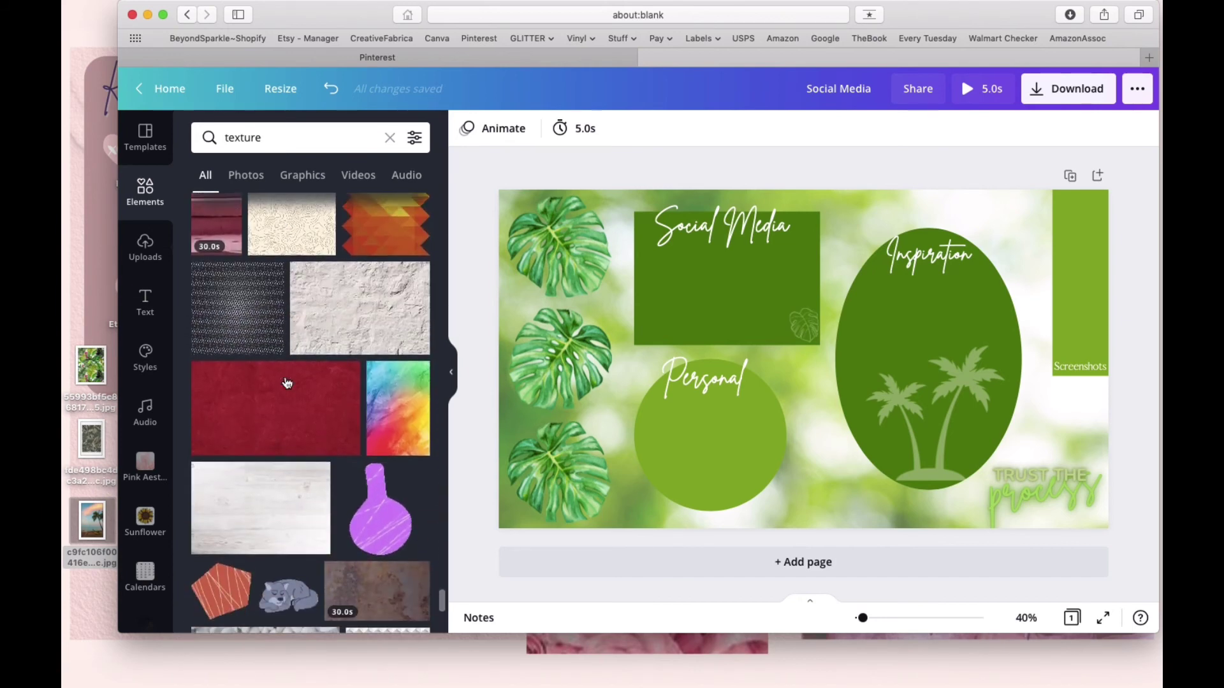
pyautogui.scroll(-15, 287, 382)
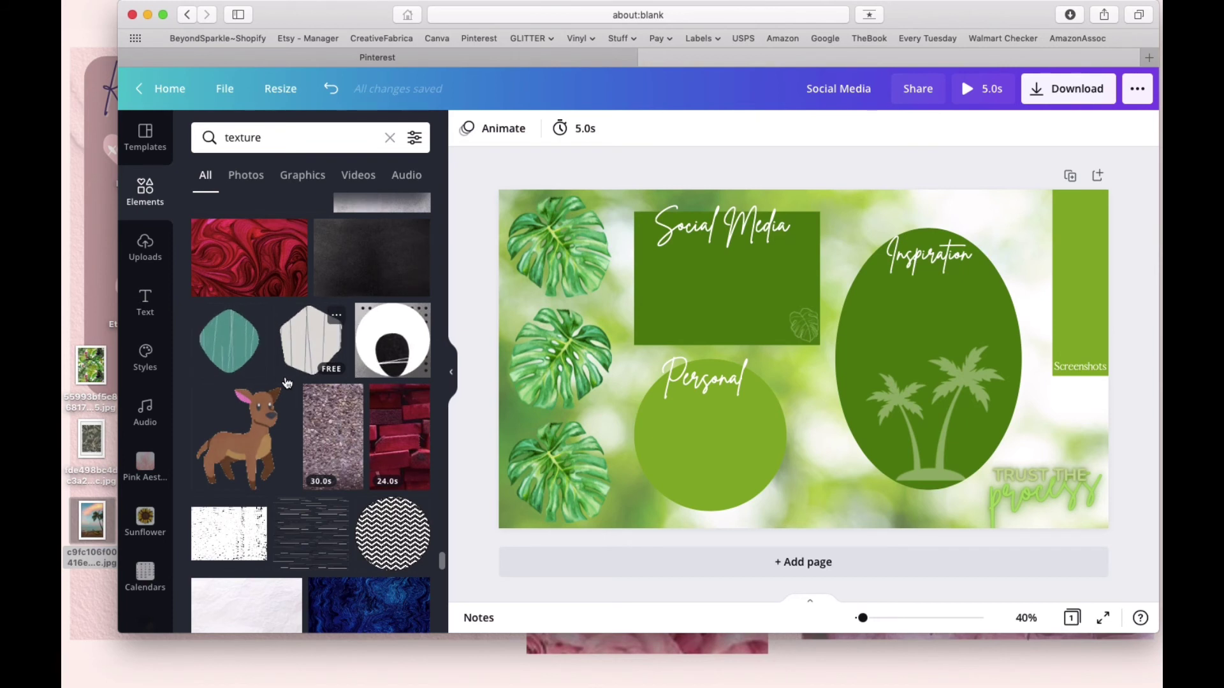
# Step: Add the rectangular scratched grunge frame from the recently used elements to the page and clear the element search
pyautogui.click(144, 194)
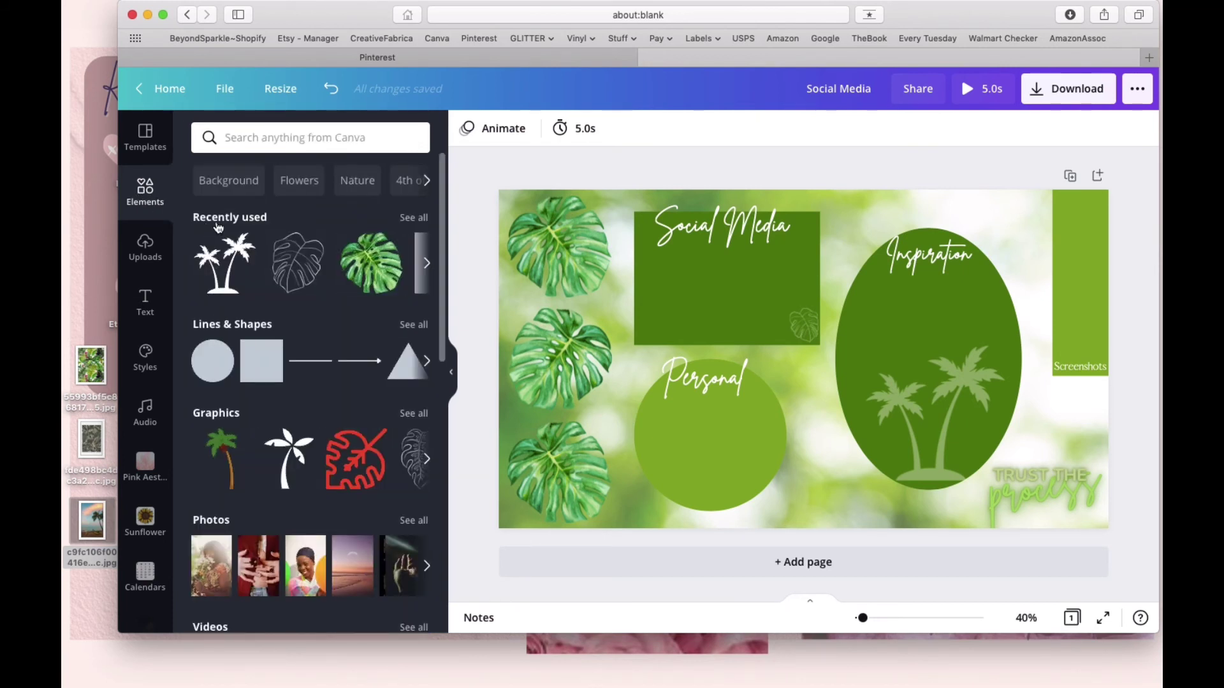
pyautogui.click(414, 219)
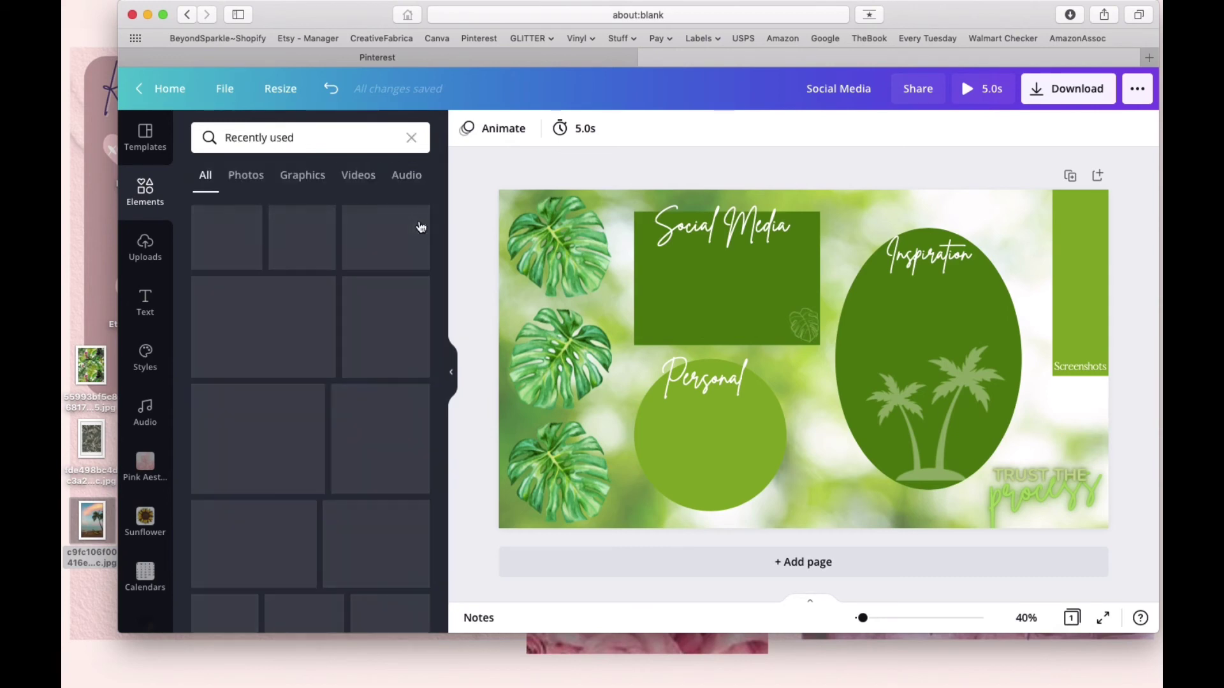
pyautogui.scroll(-10, 350, 451)
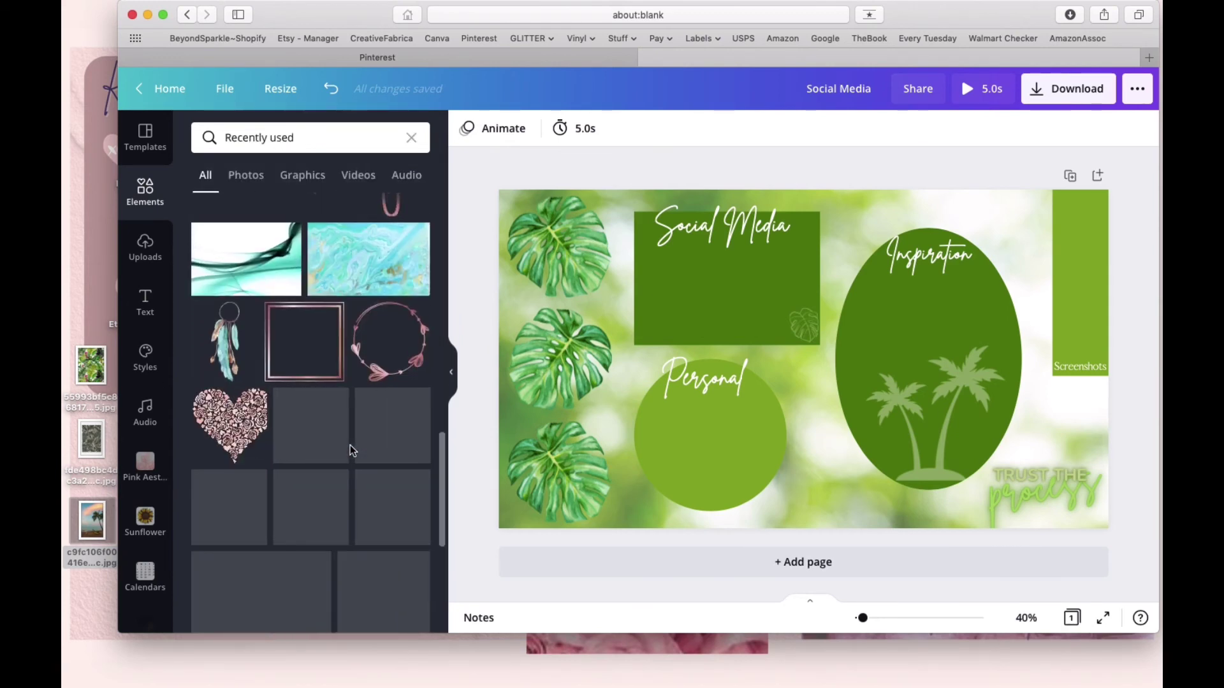
pyautogui.scroll(-3, 350, 445)
pyautogui.scroll(3, 350, 445)
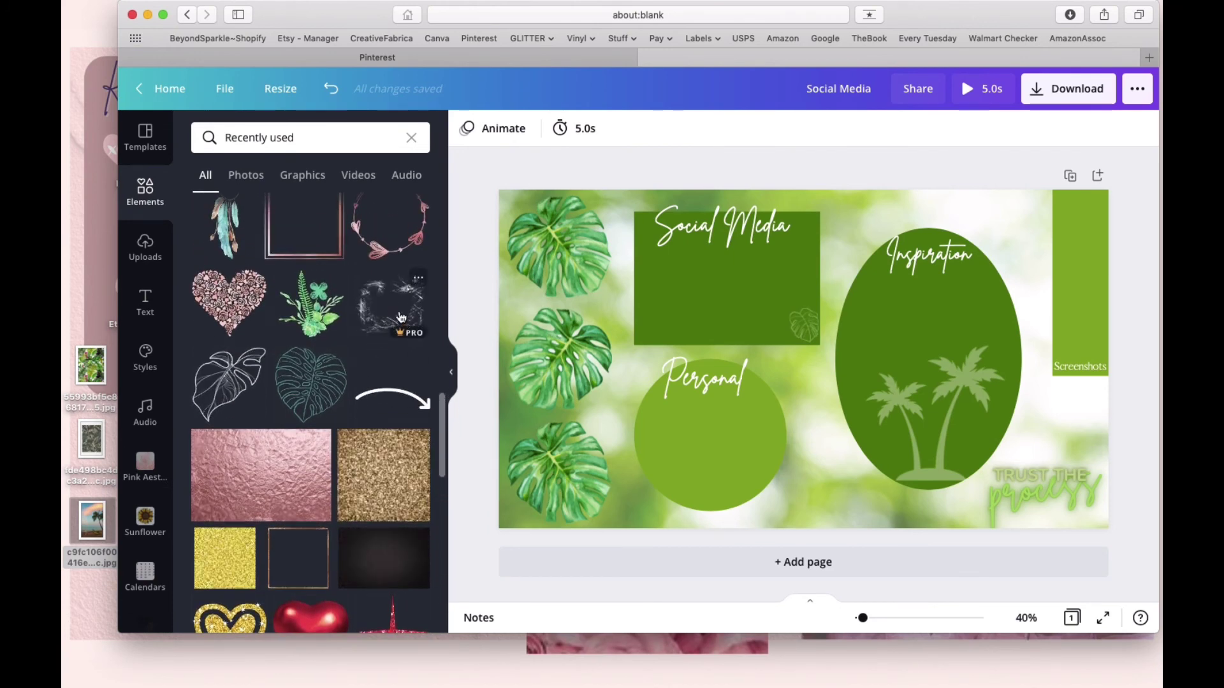
pyautogui.click(380, 317)
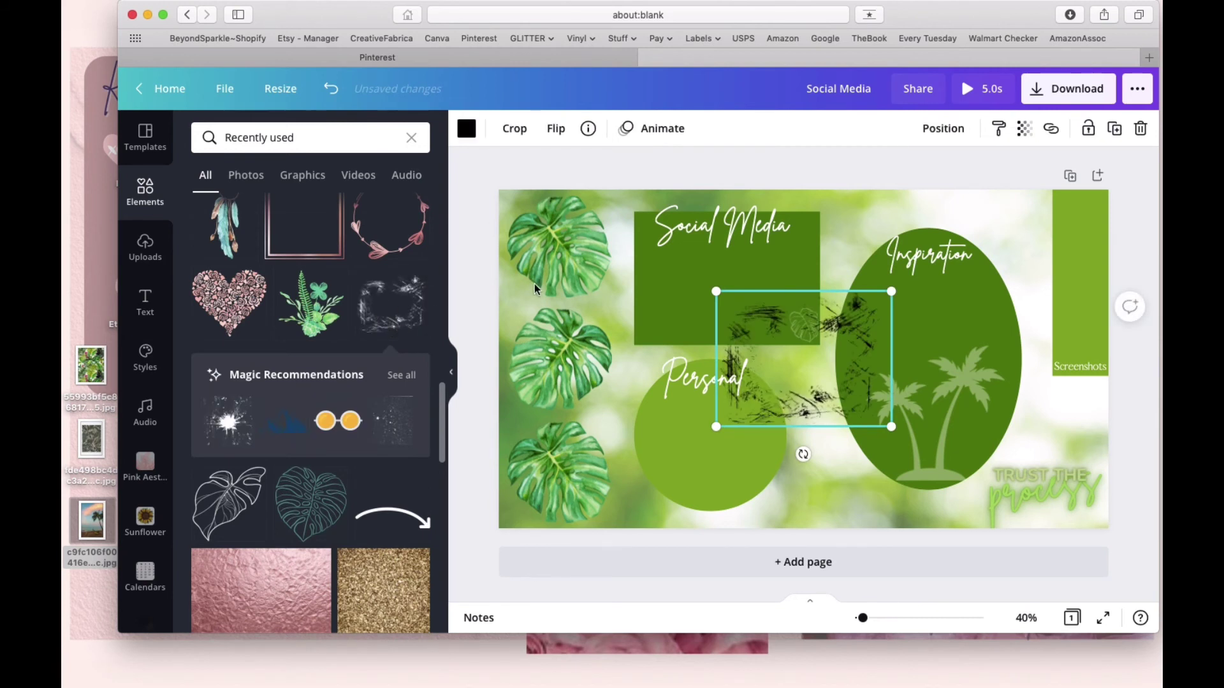
pyautogui.click(412, 140)
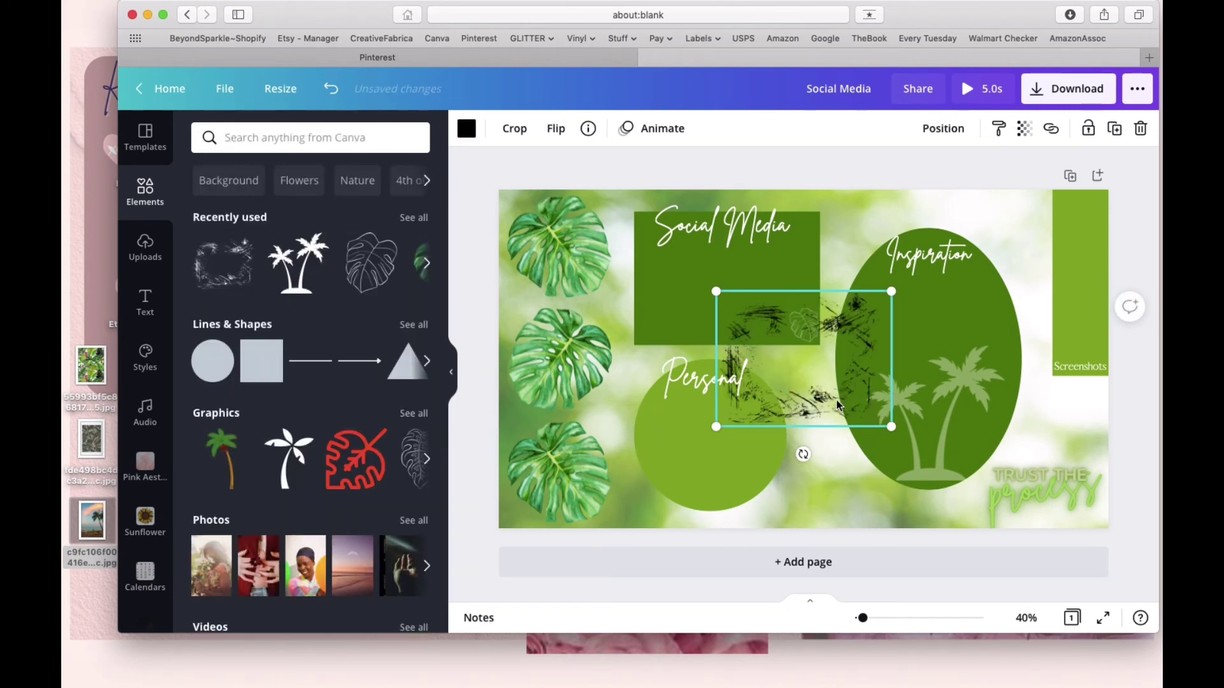
# Step: Enlarge the grunge texture over the page's upper-left area and recolour it with the light green document colour
pyautogui.moveTo(837, 408); pyautogui.dragTo(810, 394)
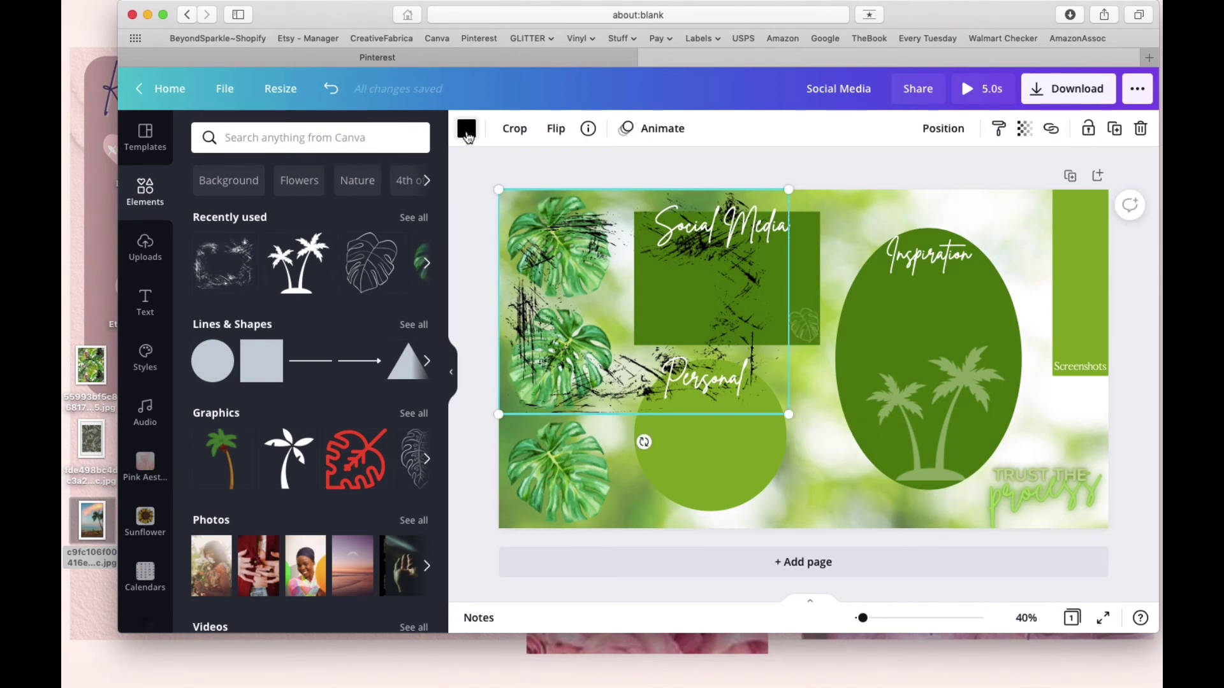
pyautogui.click(467, 134)
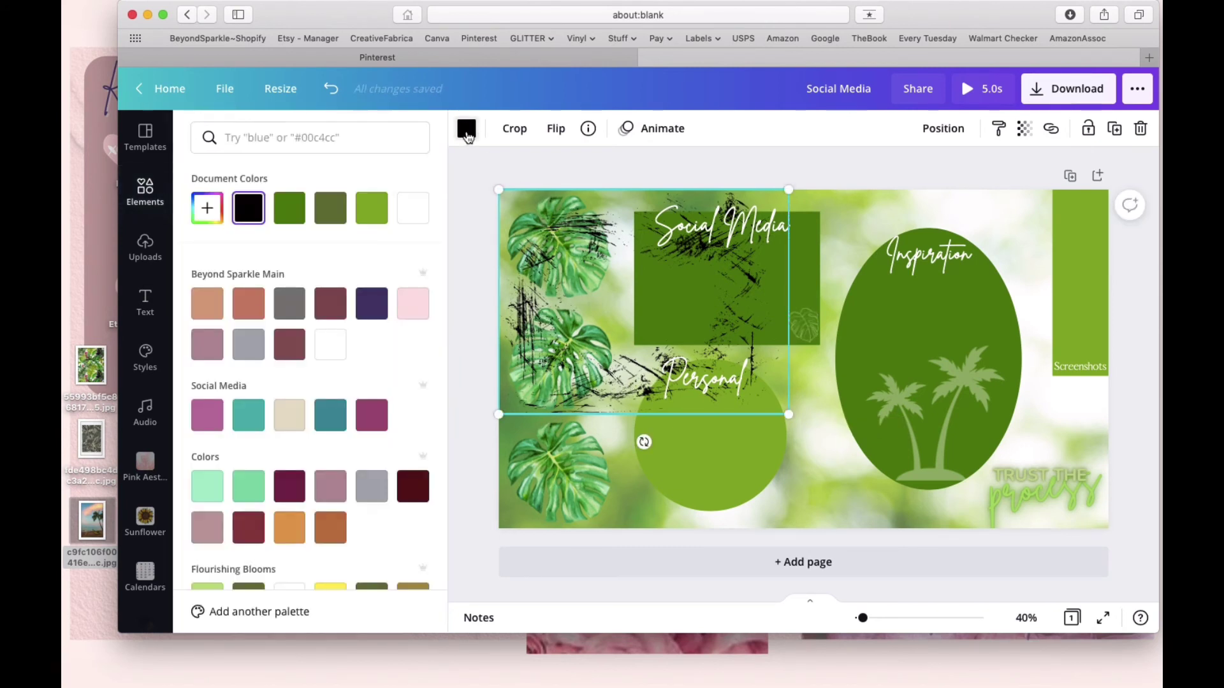
pyautogui.click(375, 208)
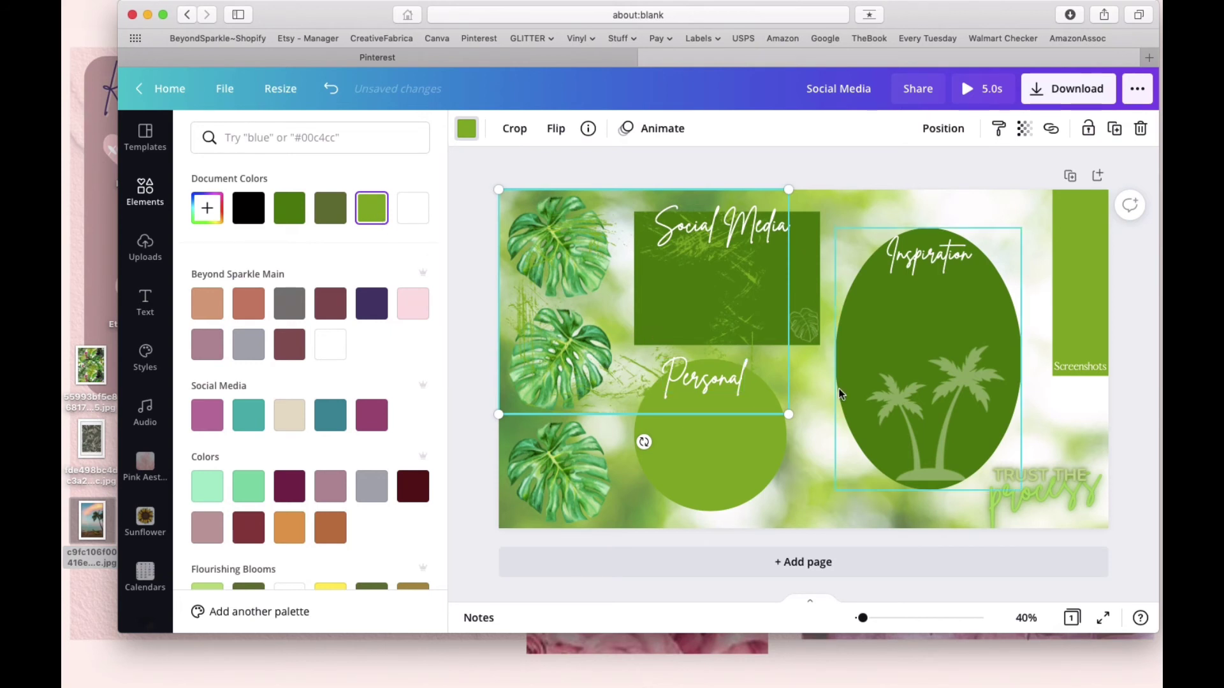
# Step: Add a second copy of the grunge texture, enlarge it around the Inspiration oval against the page's upper-right corner, and colour it light green
pyautogui.press('super+z')
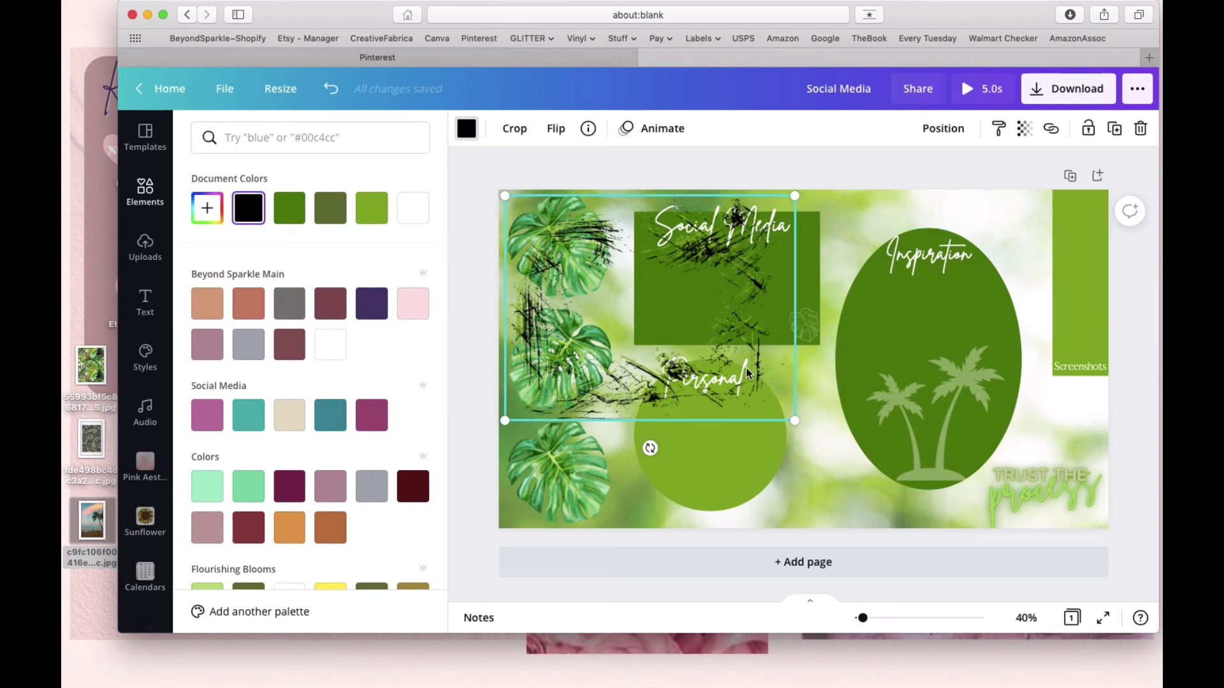
pyautogui.moveTo(739, 339); pyautogui.dragTo(1050, 339)
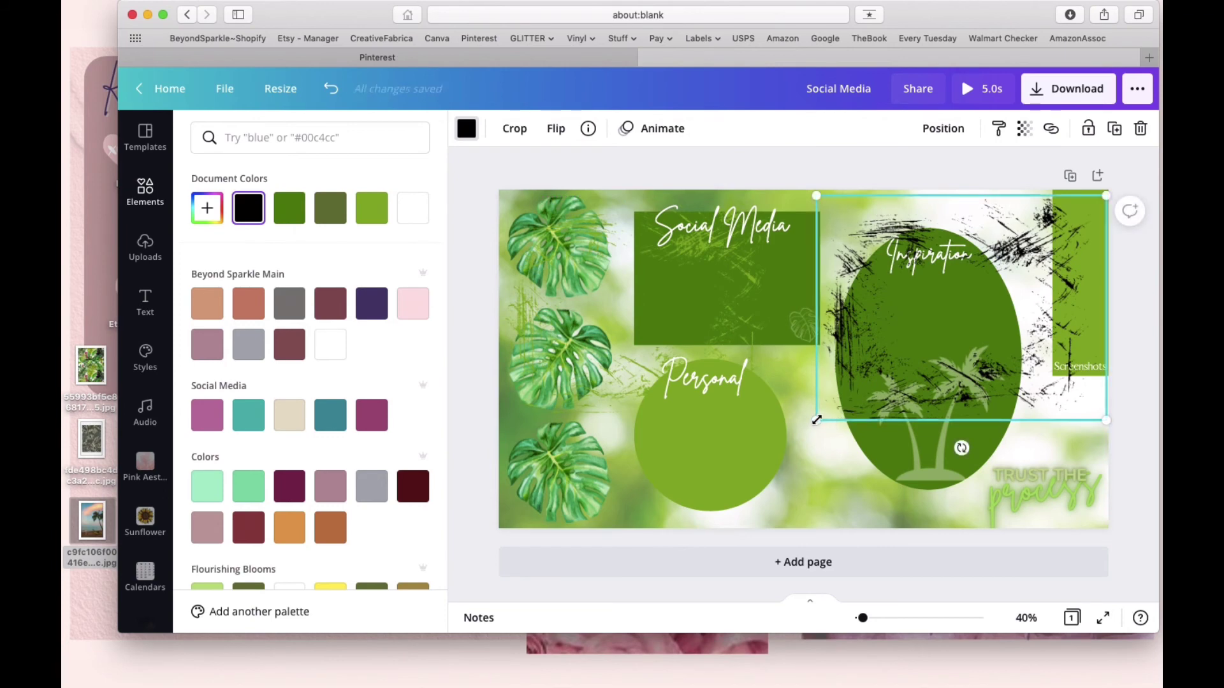
pyautogui.moveTo(817, 420); pyautogui.dragTo(714, 446)
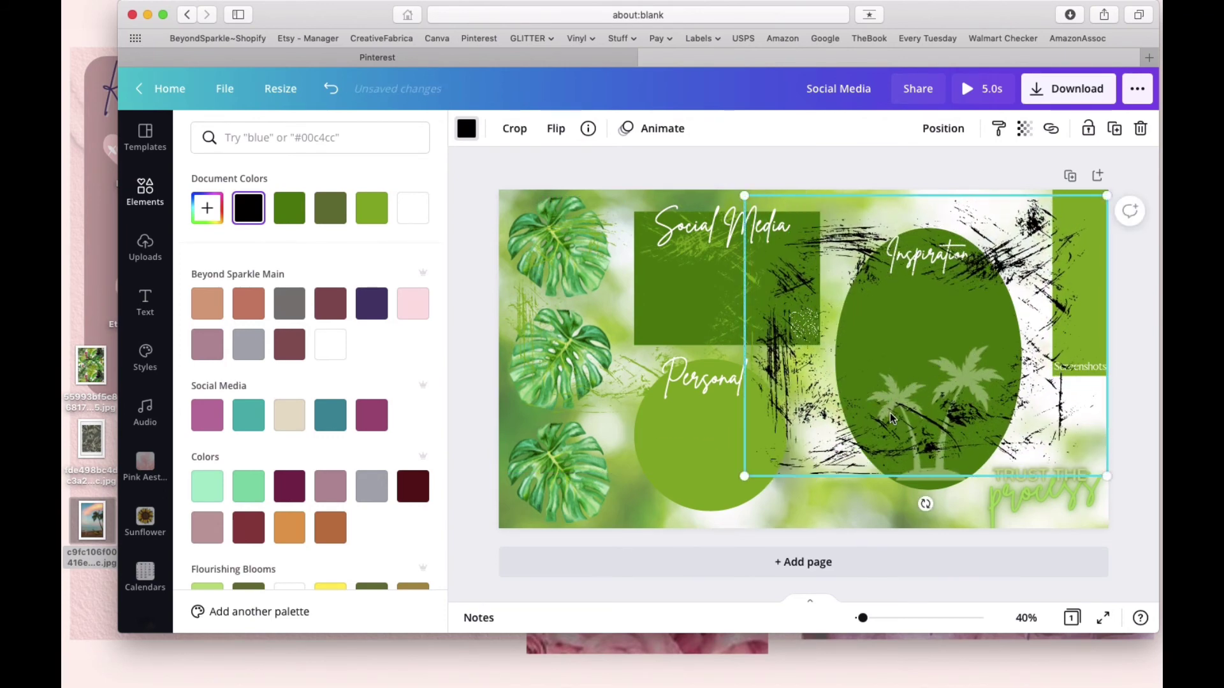
pyautogui.moveTo(891, 418); pyautogui.dragTo(893, 406)
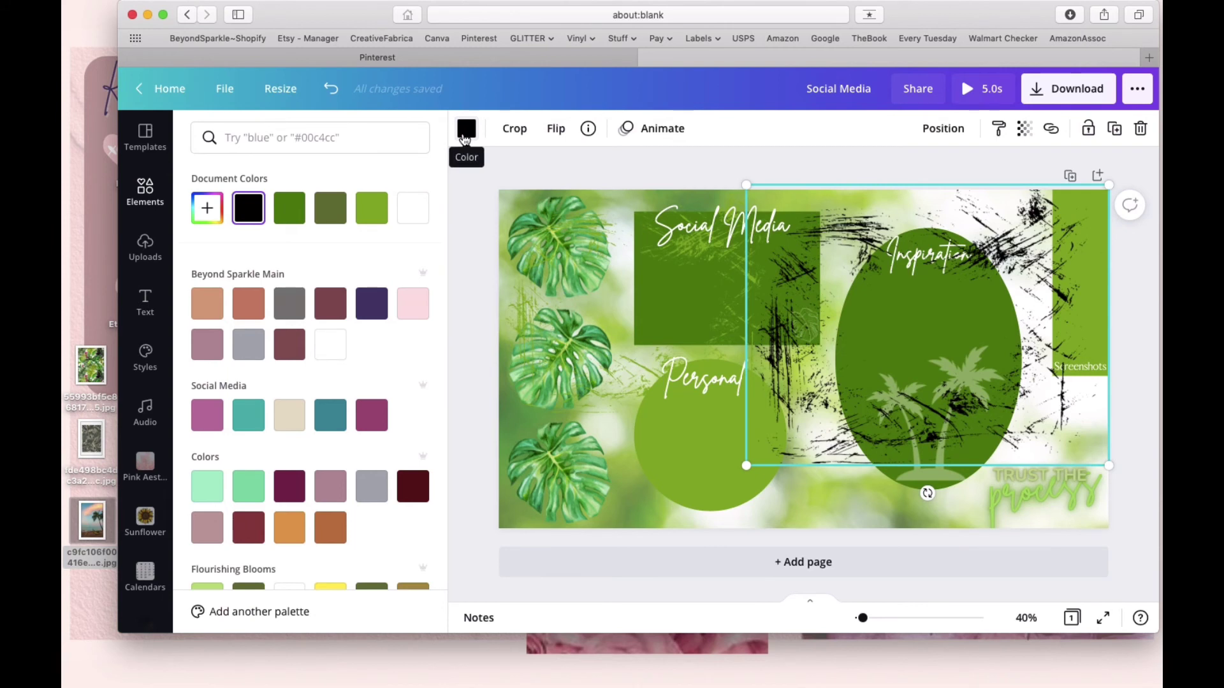
pyautogui.click(372, 207)
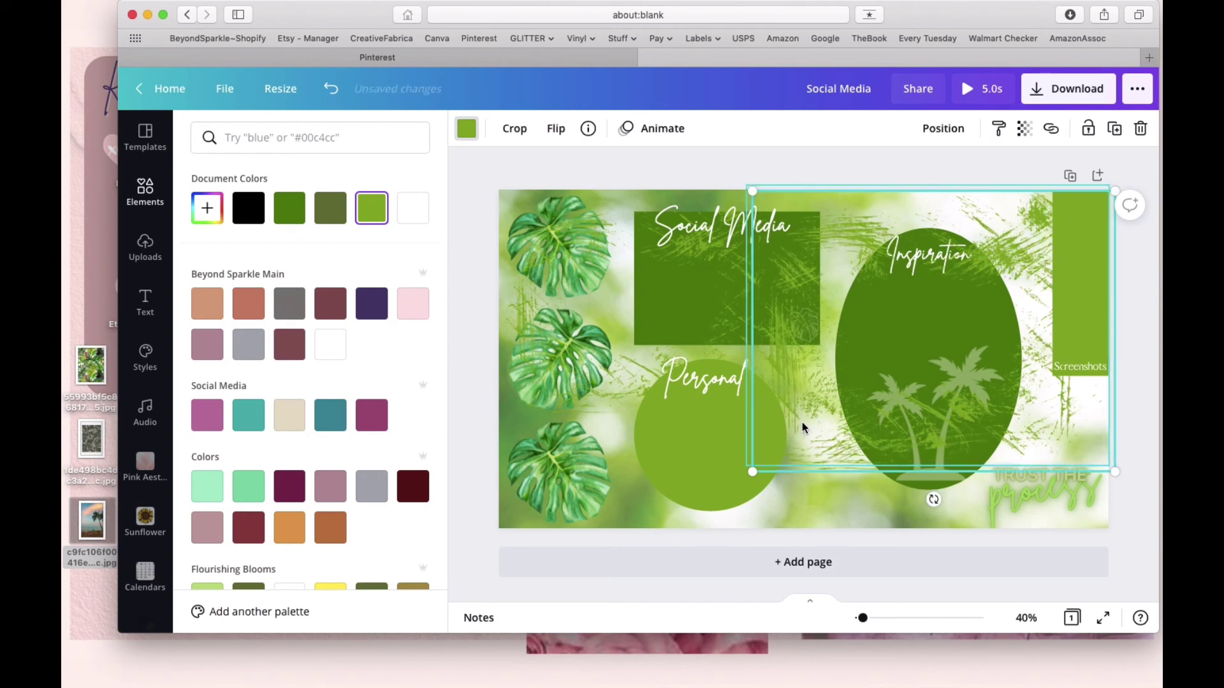
# Step: Place a third light green copy of the texture over the Social Media and Personal shapes, scale it down and flip it vertically
pyautogui.moveTo(869, 431); pyautogui.dragTo(706, 481)
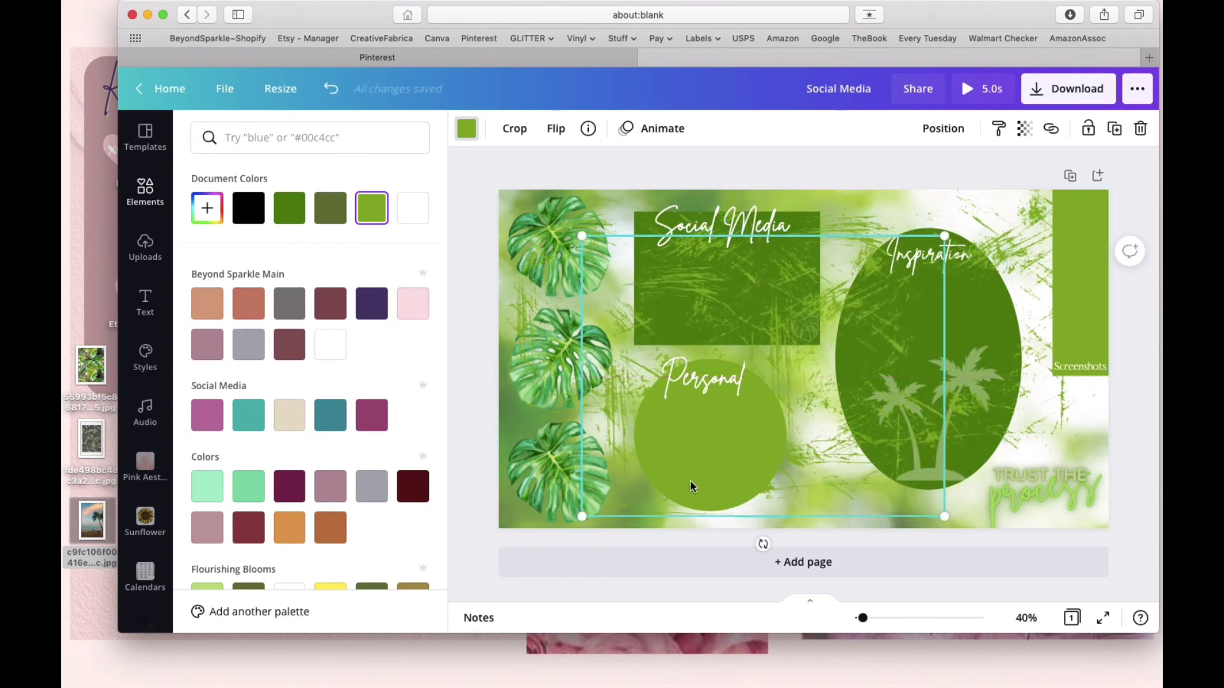
pyautogui.moveTo(943, 513); pyautogui.dragTo(843, 444)
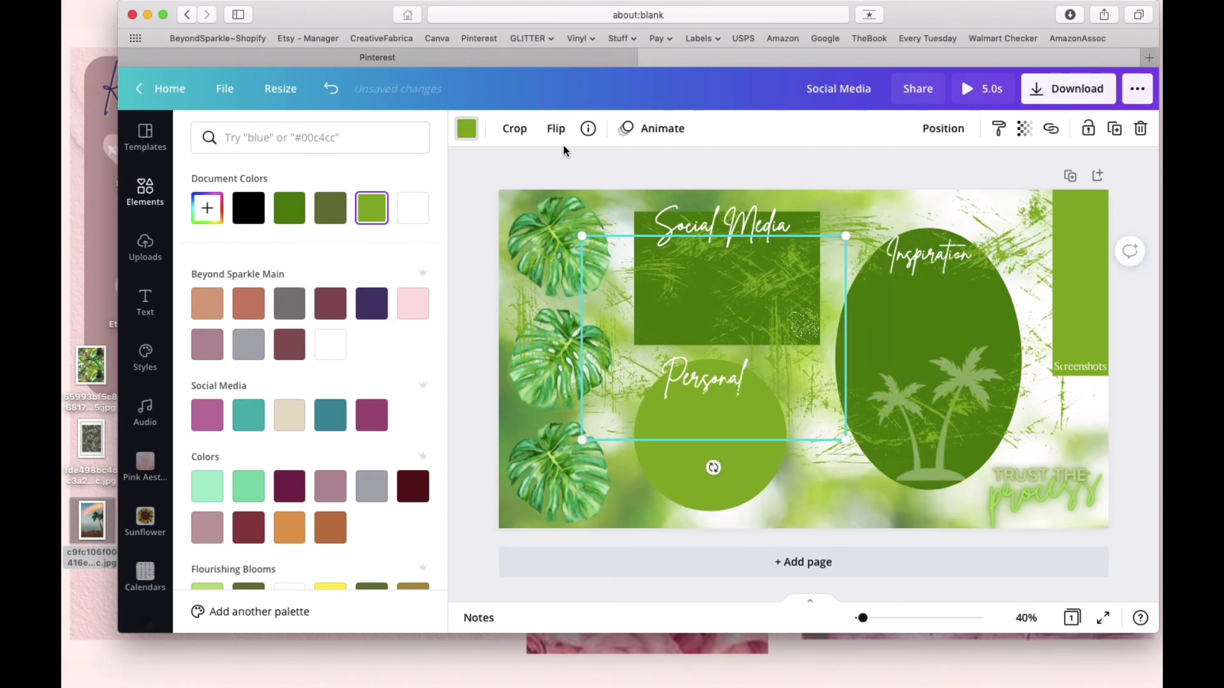
pyautogui.click(556, 128)
pyautogui.click(581, 202)
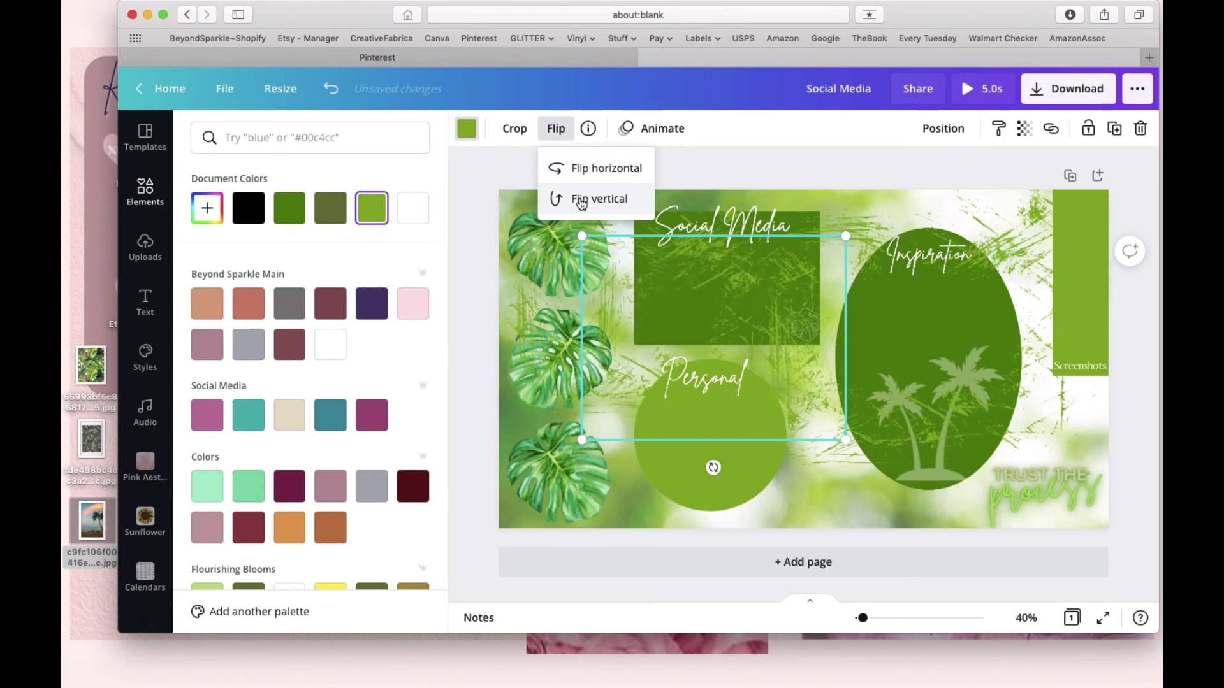
# Step: Move the third grunge texture copy to the page's lower-left corner and flip it both horizontally and vertically
pyautogui.click(776, 437)
pyautogui.moveTo(777, 437); pyautogui.dragTo(722, 478)
pyautogui.click(556, 128)
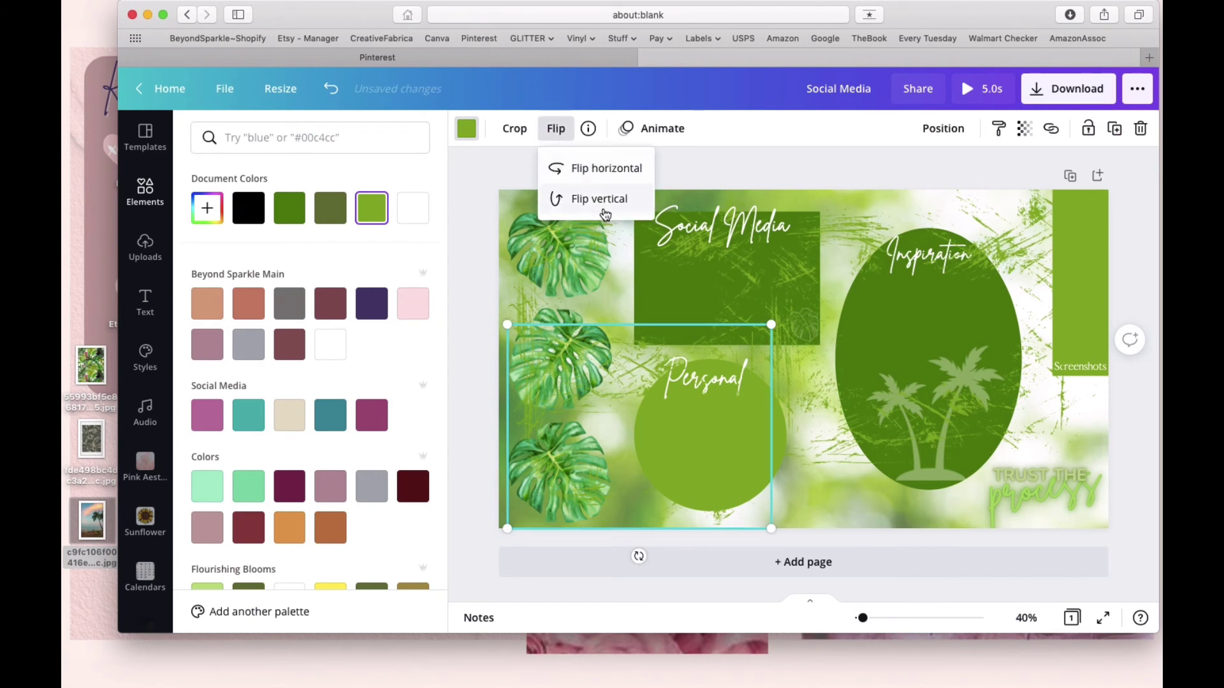
pyautogui.click(595, 170)
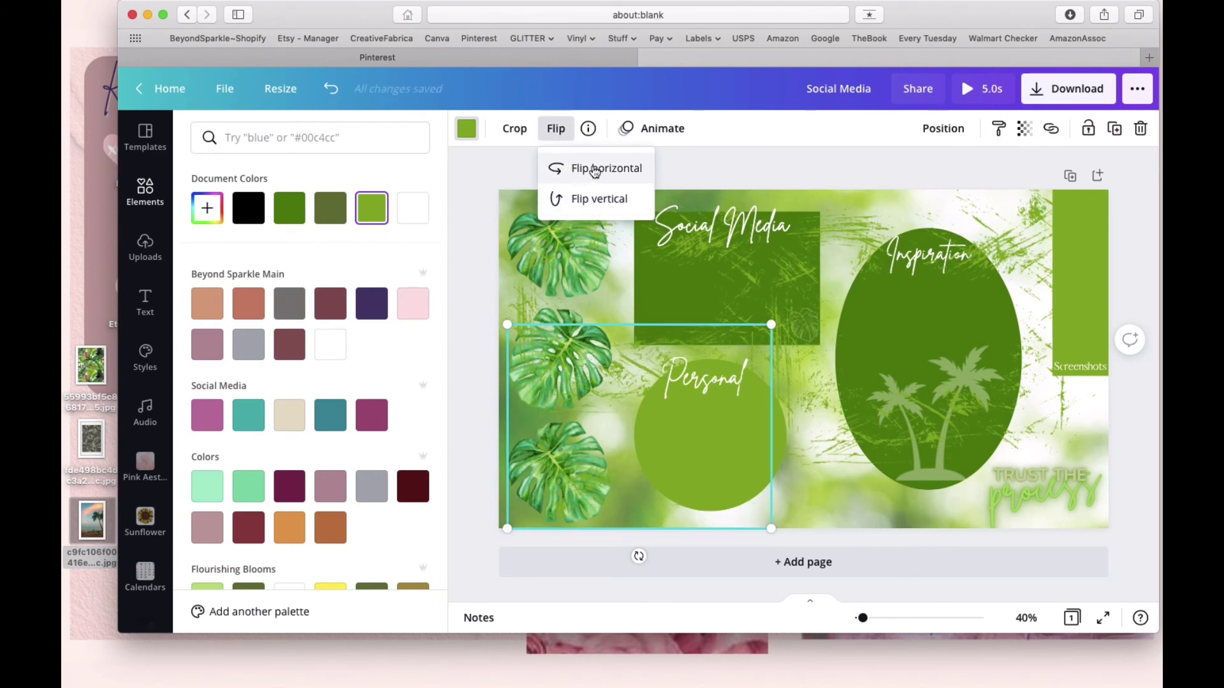
pyautogui.click(599, 199)
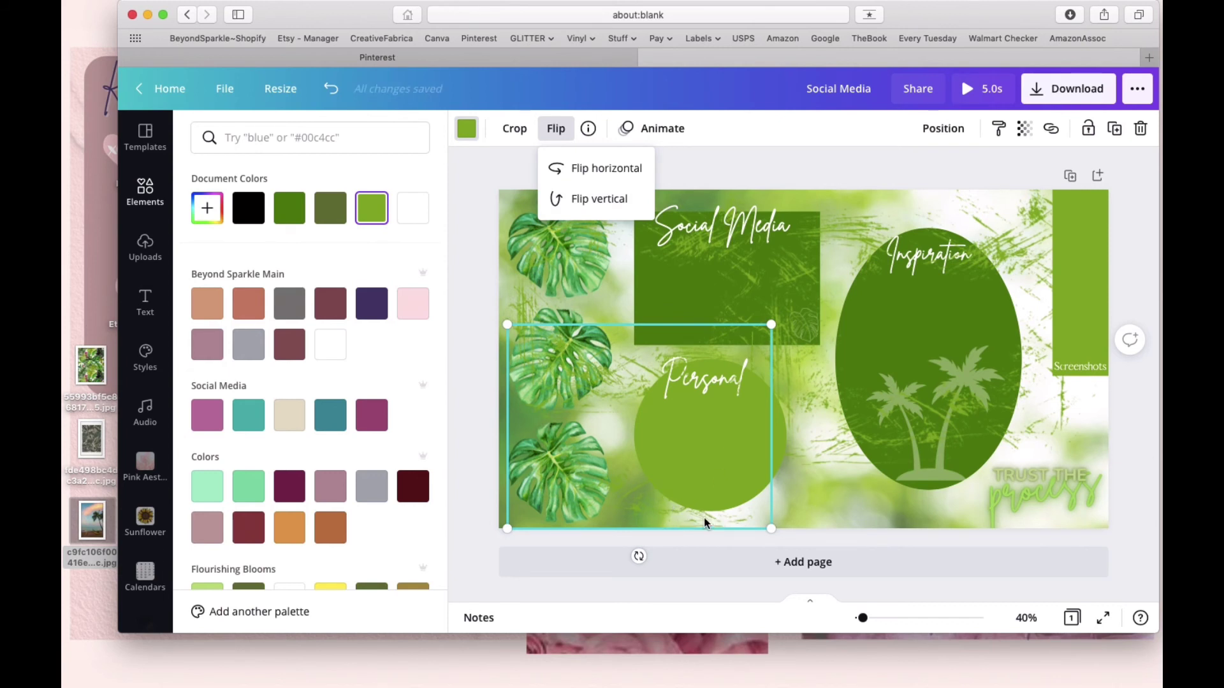
# Step: Place a fourth, larger light green texture copy over the page's lower-right area around the Inspiration oval and flip it horizontally
pyautogui.moveTo(703, 517); pyautogui.dragTo(1163, 550)
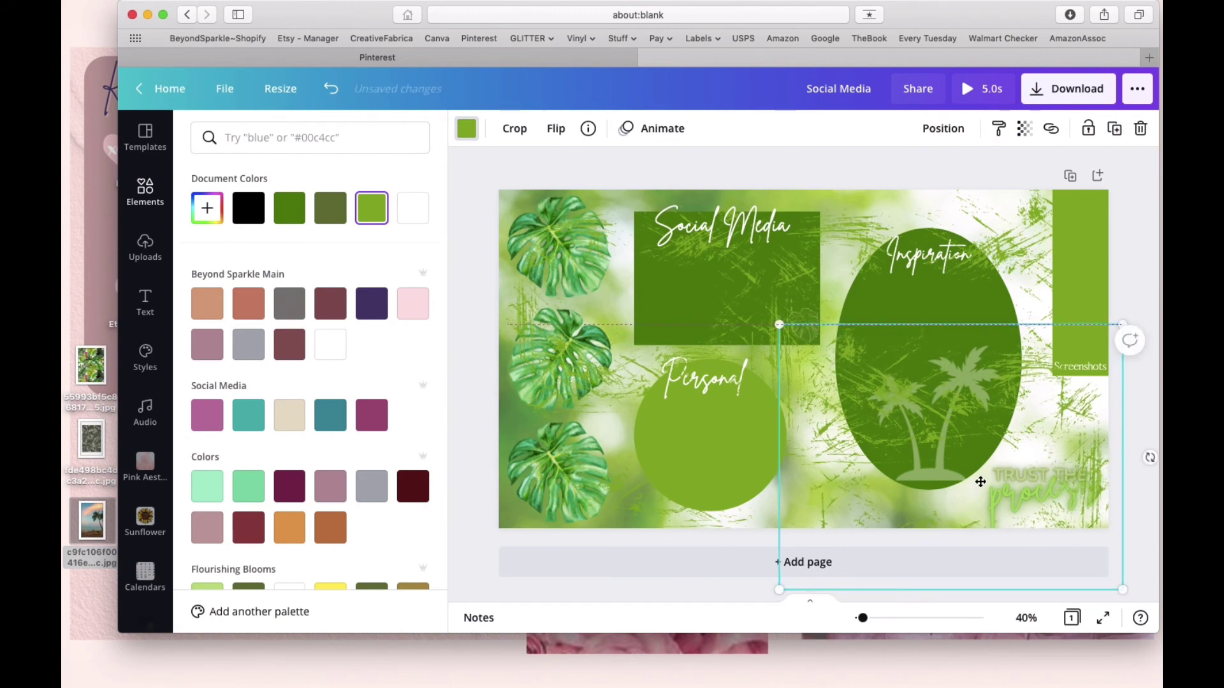
pyautogui.moveTo(978, 483); pyautogui.dragTo(978, 464)
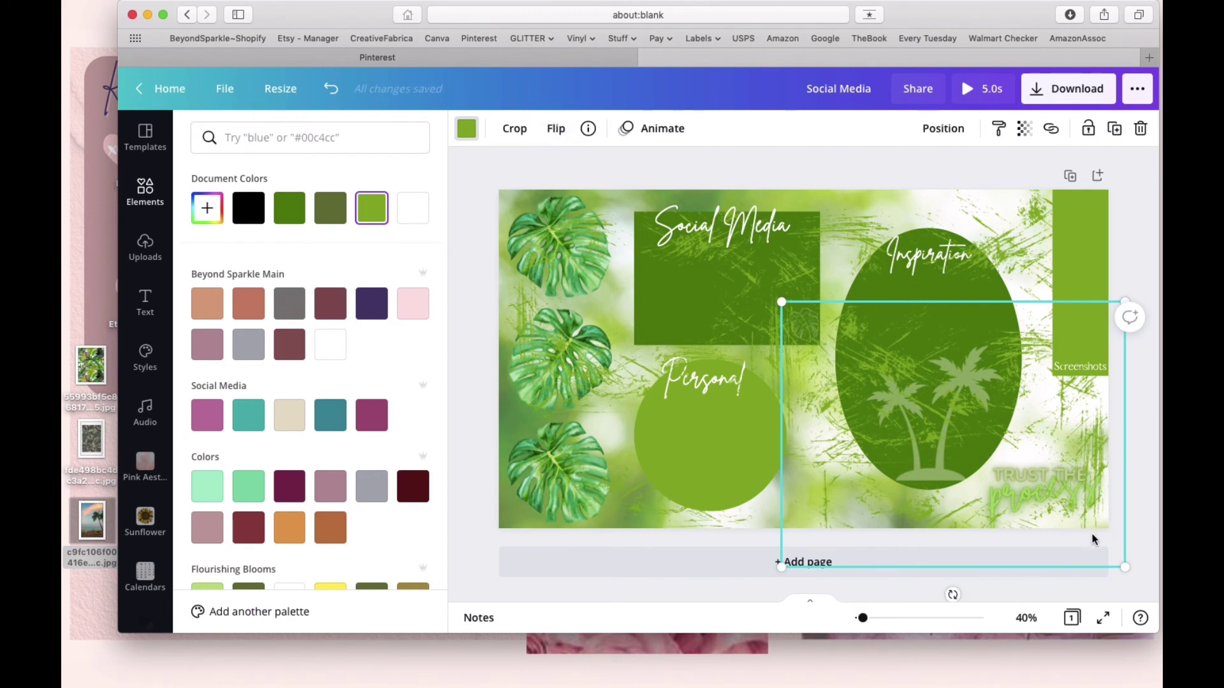
pyautogui.click(553, 128)
pyautogui.click(578, 168)
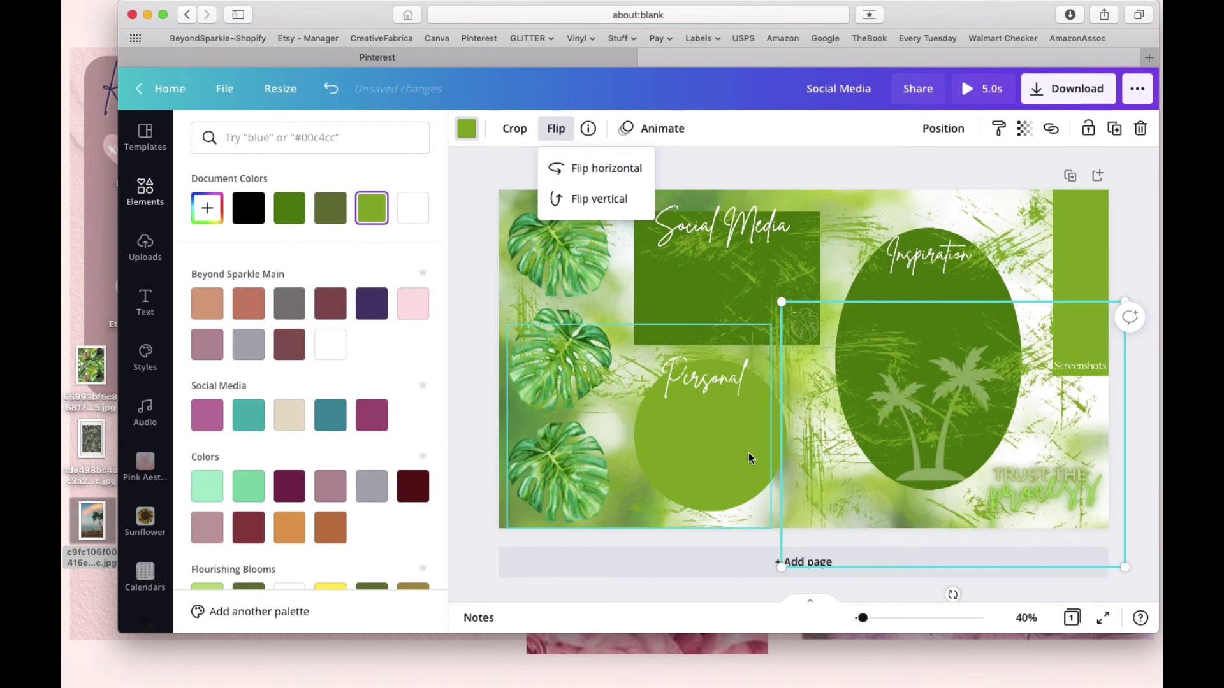
pyautogui.moveTo(812, 472); pyautogui.dragTo(839, 466)
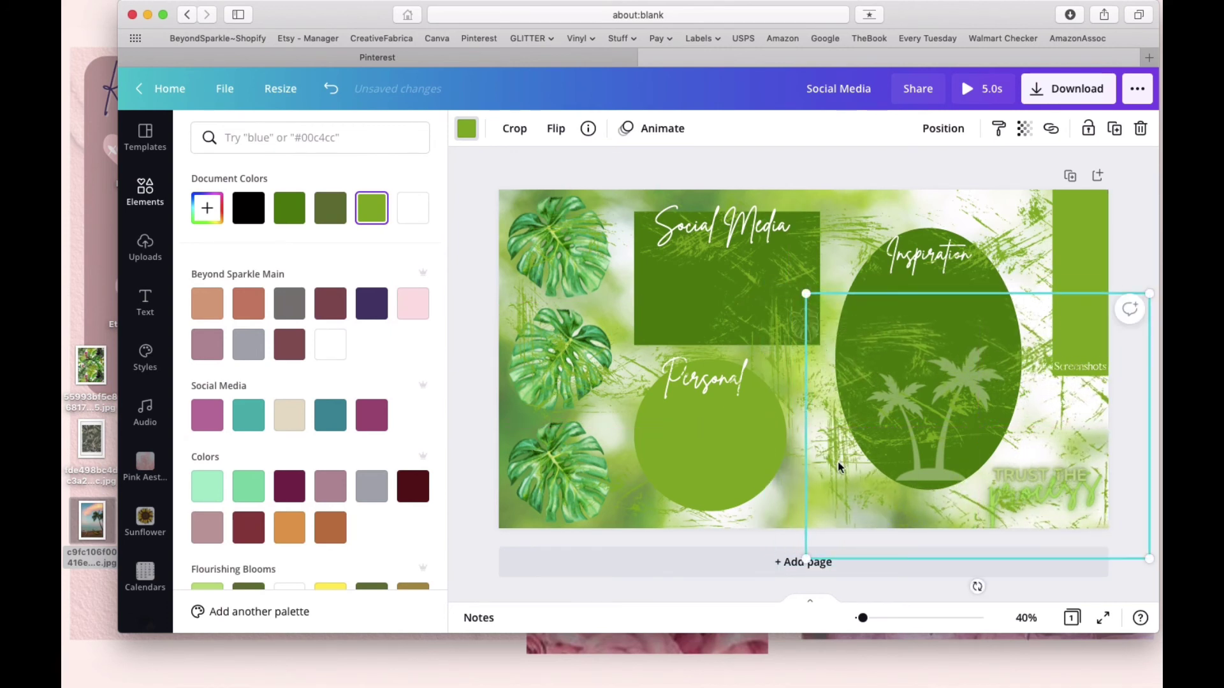
# Step: Send the lower-right and upper-right grunge texture copies to the back, behind the shapes and text
pyautogui.click(1024, 134)
pyautogui.click(925, 130)
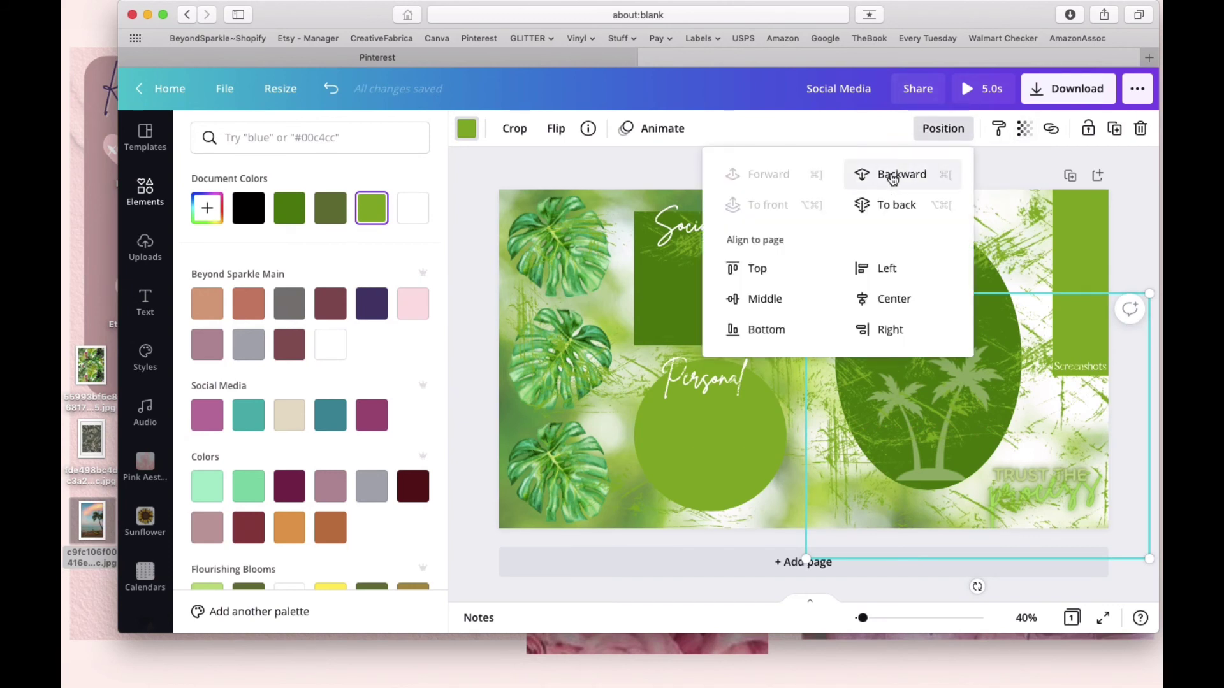
pyautogui.click(898, 208)
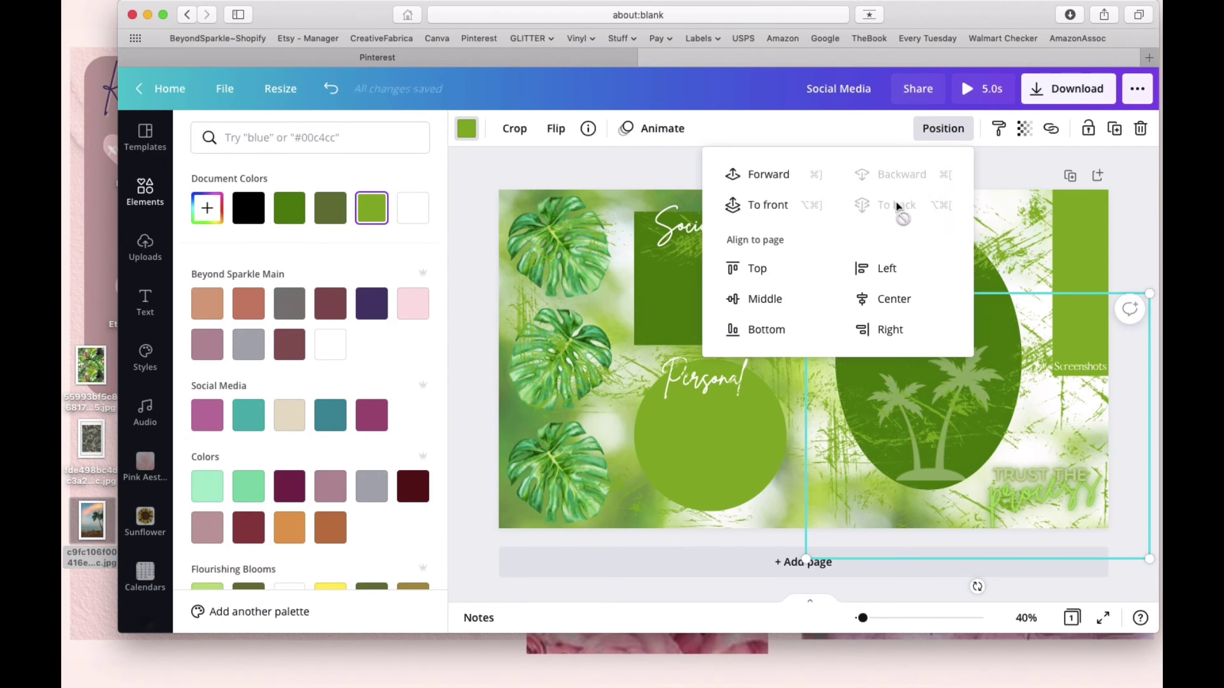
pyautogui.click(1015, 249)
pyautogui.click(943, 128)
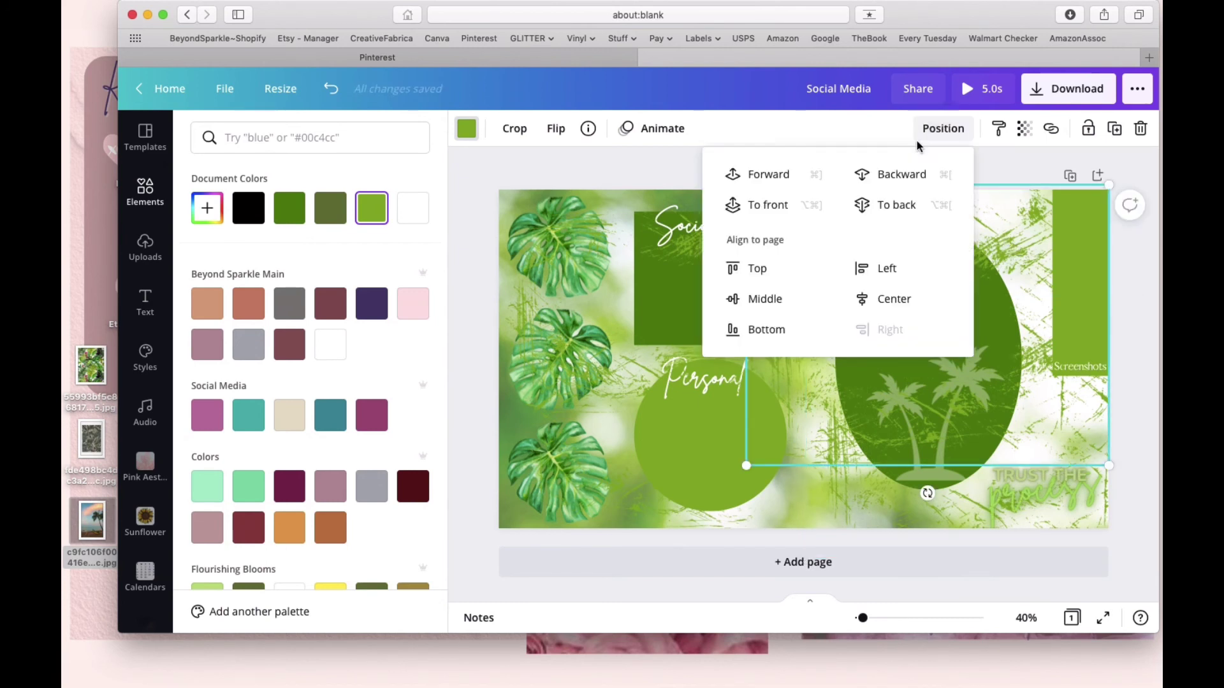
pyautogui.click(892, 207)
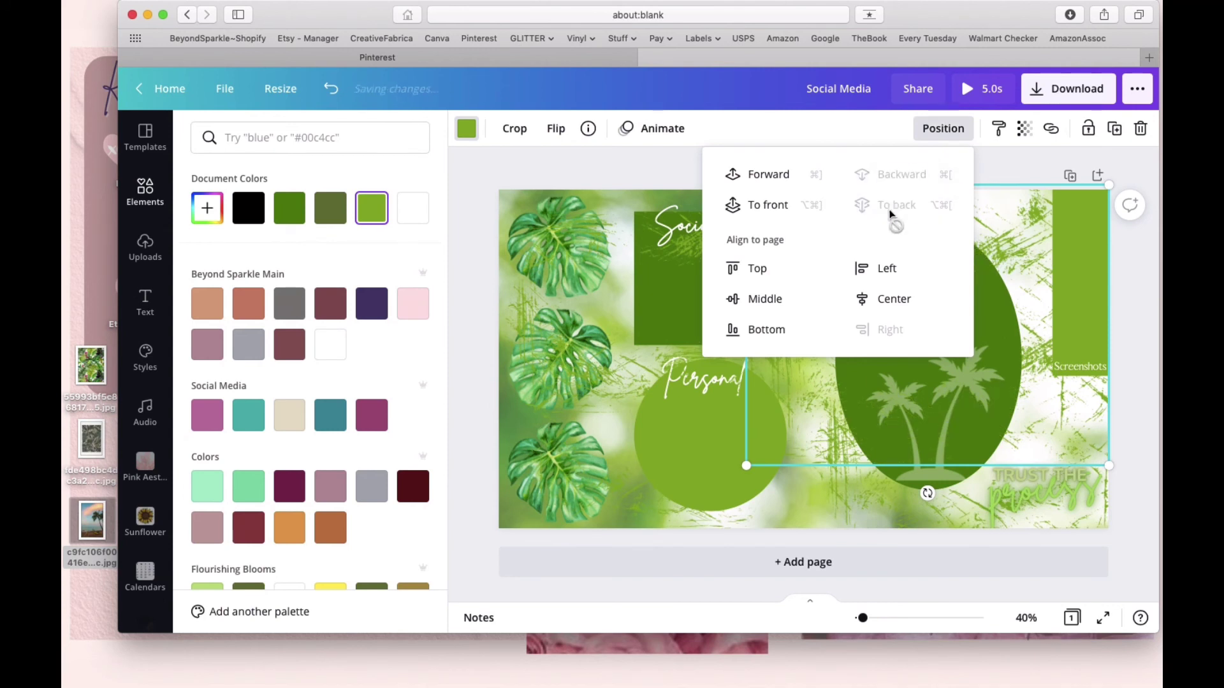
# Step: Send the lower-left and upper-left grunge texture copies to the back, behind the leaves and shapes
pyautogui.click(622, 392)
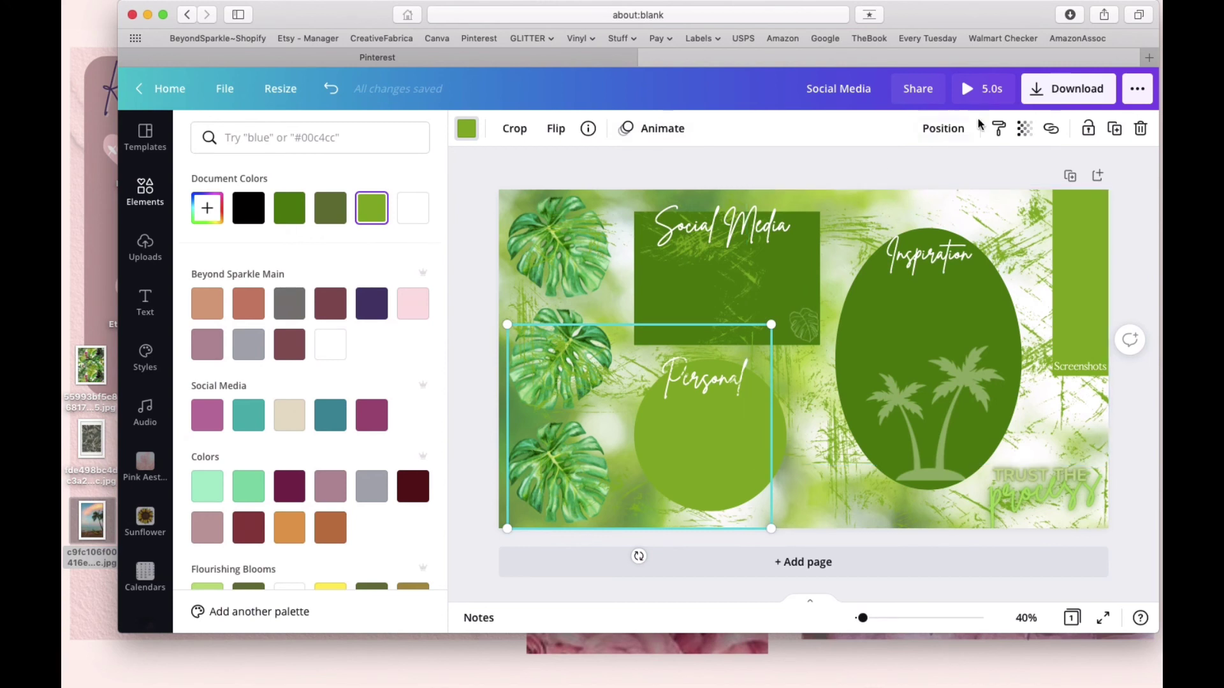
pyautogui.click(943, 129)
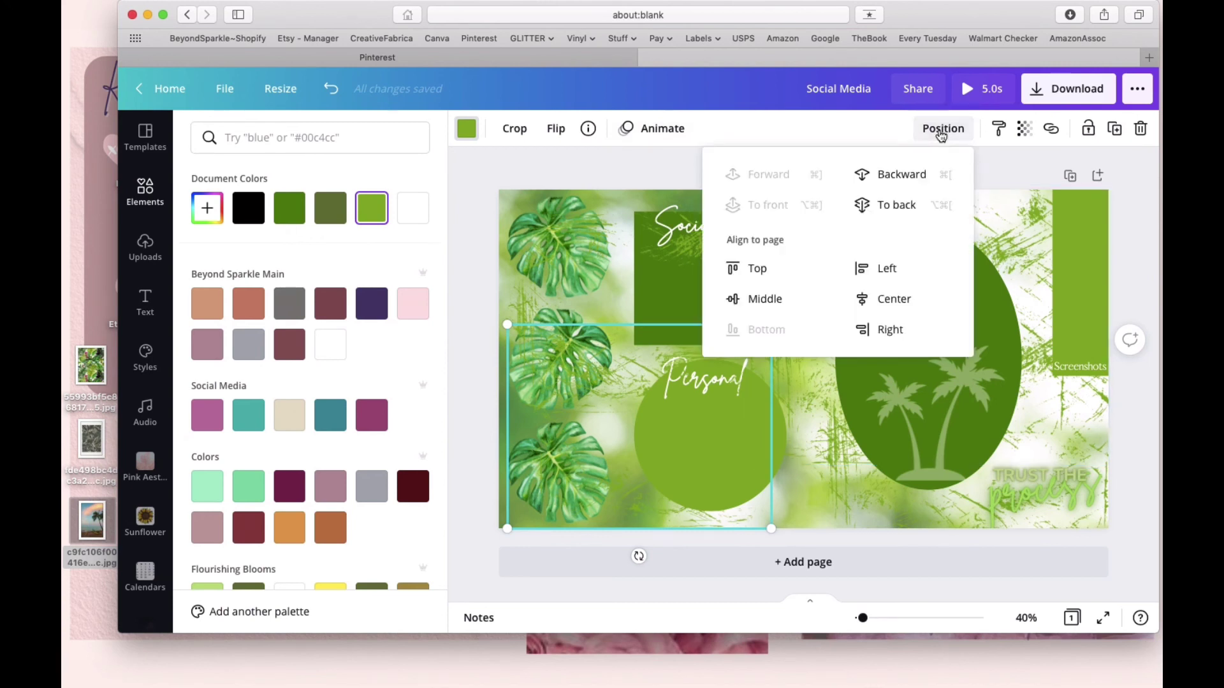
pyautogui.click(885, 205)
pyautogui.click(622, 219)
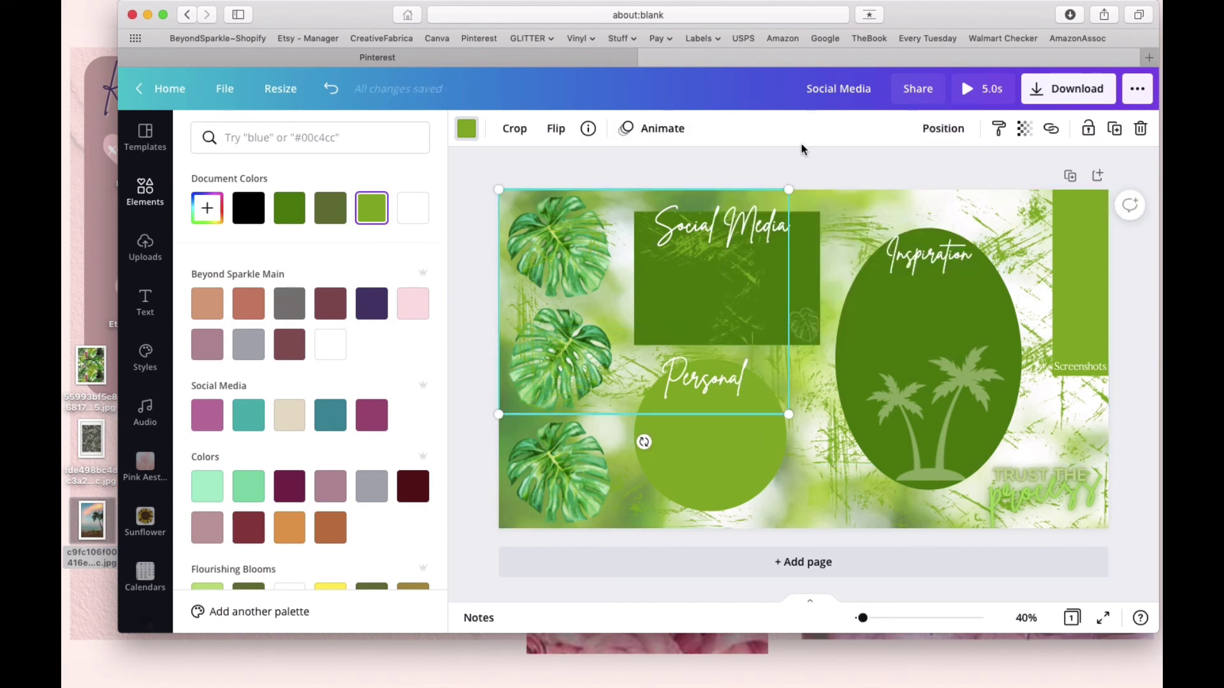
pyautogui.click(941, 128)
pyautogui.click(897, 204)
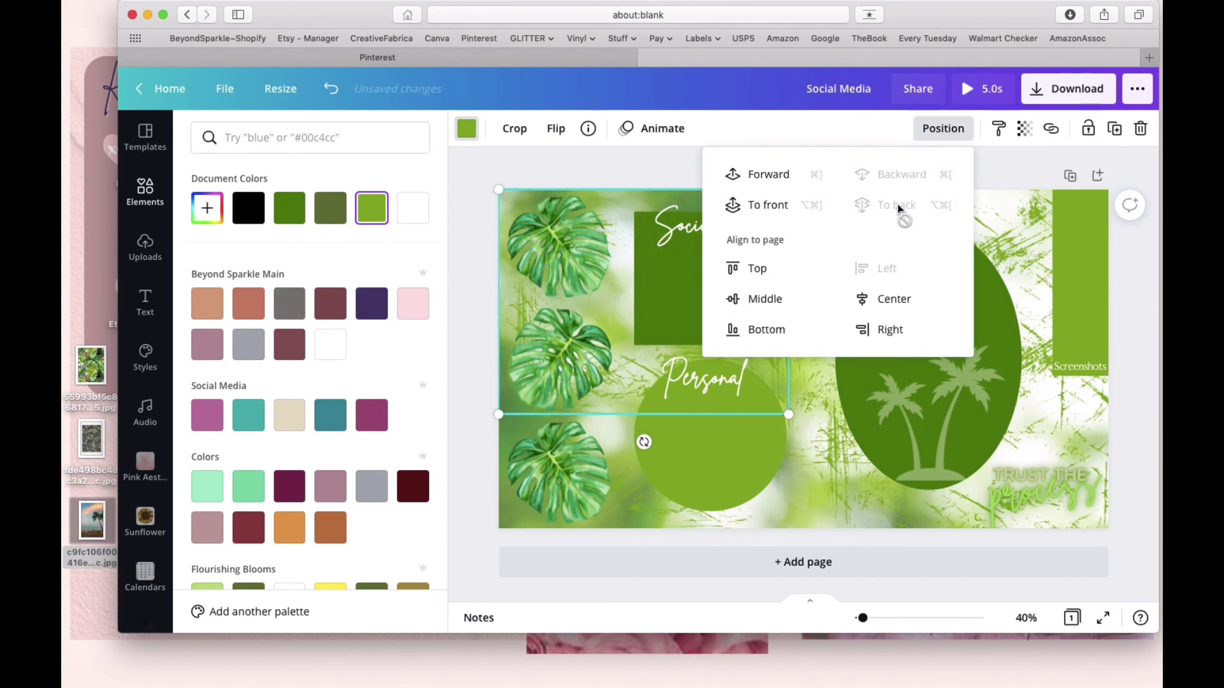
pyautogui.click(1040, 174)
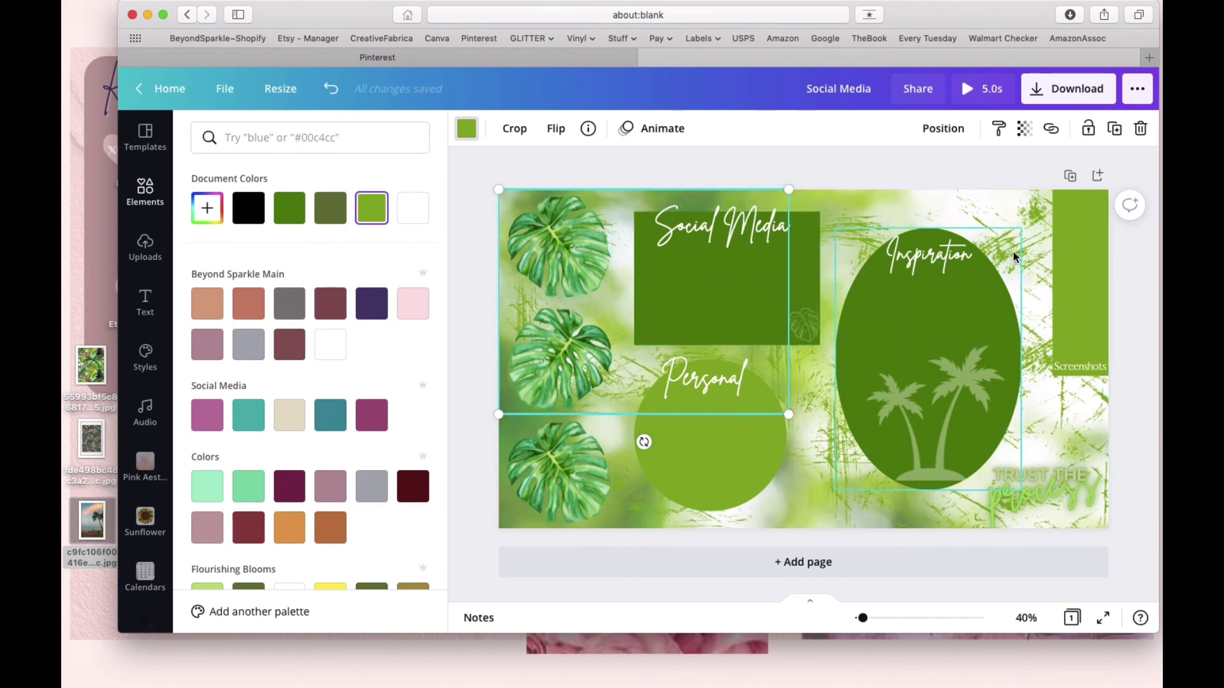
# Step: Set the transparency of the upper-right grunge texture to 48 and of the lower-right one to 55
pyautogui.click(1029, 224)
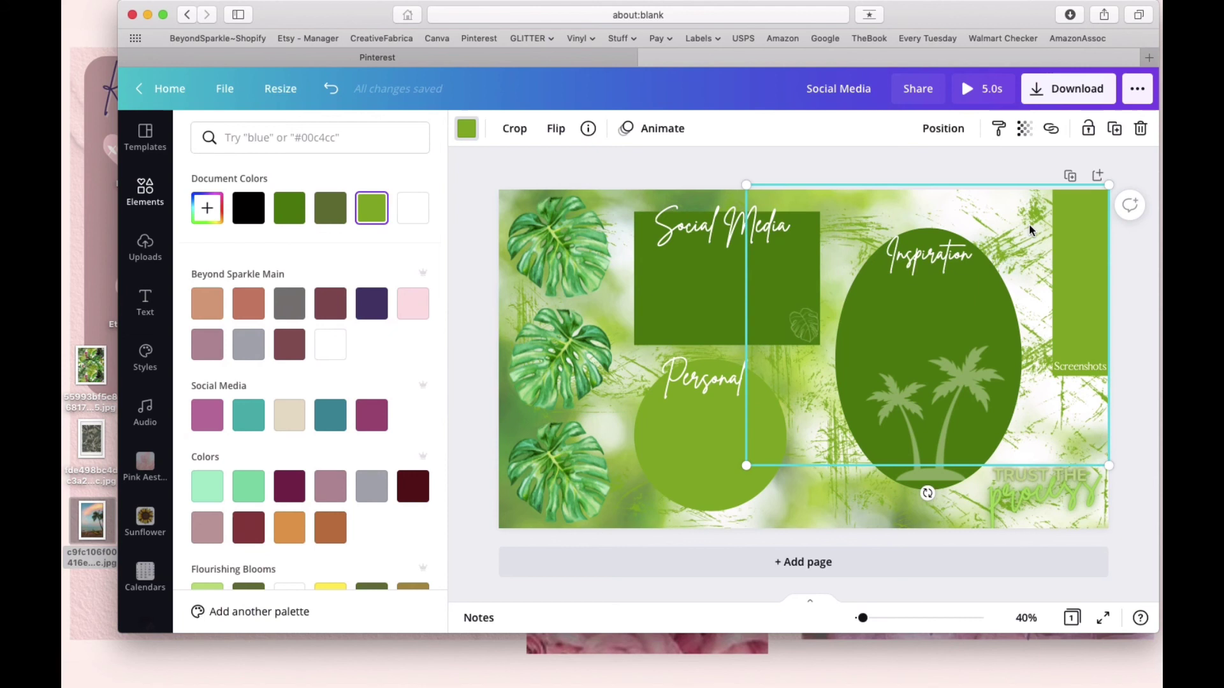
pyautogui.click(1023, 132)
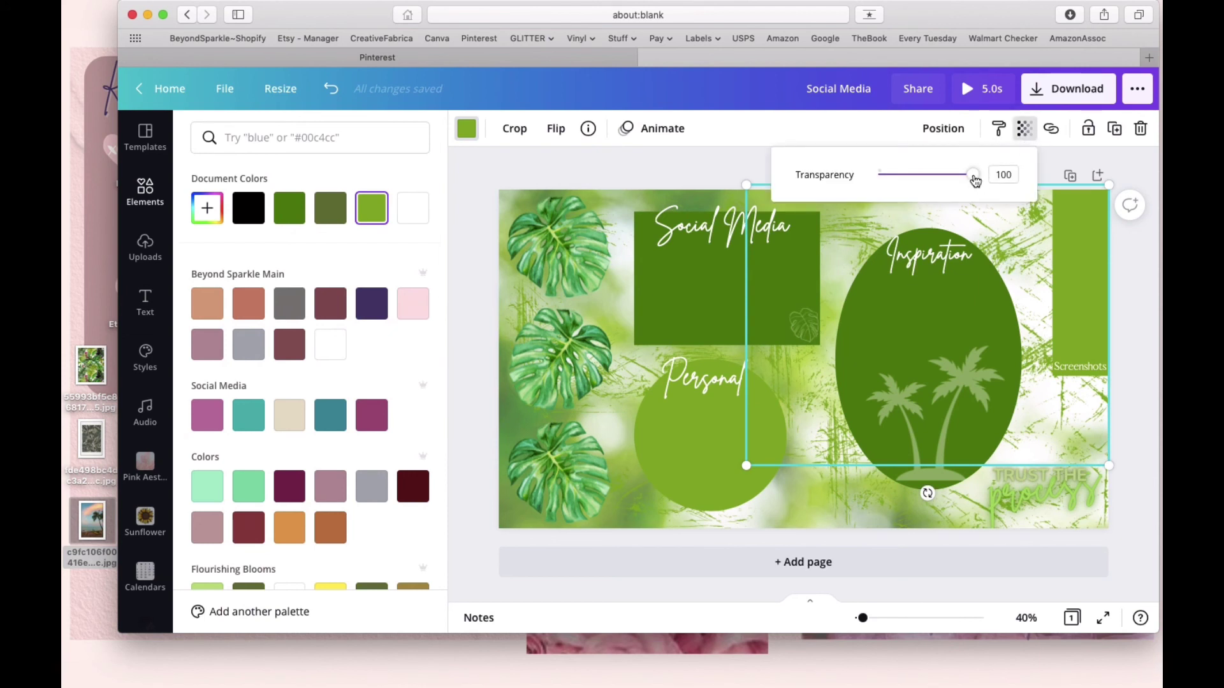
pyautogui.moveTo(975, 182); pyautogui.dragTo(924, 183)
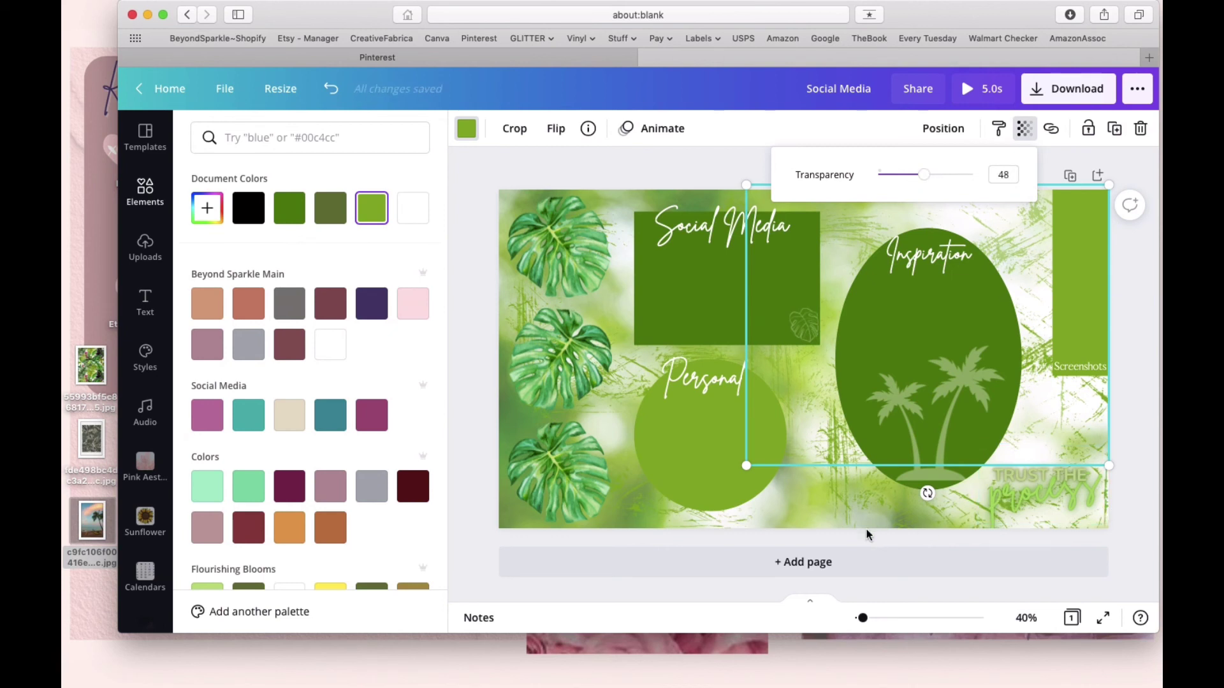
pyautogui.click(929, 493)
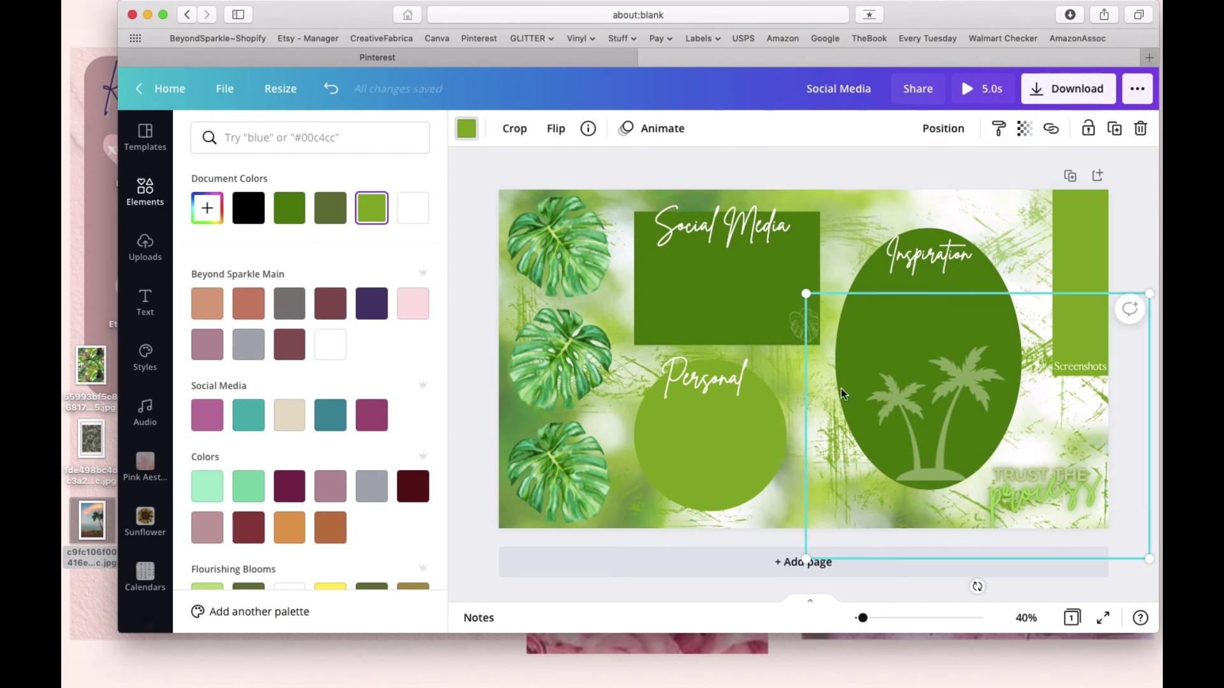
pyautogui.click(951, 131)
pyautogui.click(1024, 132)
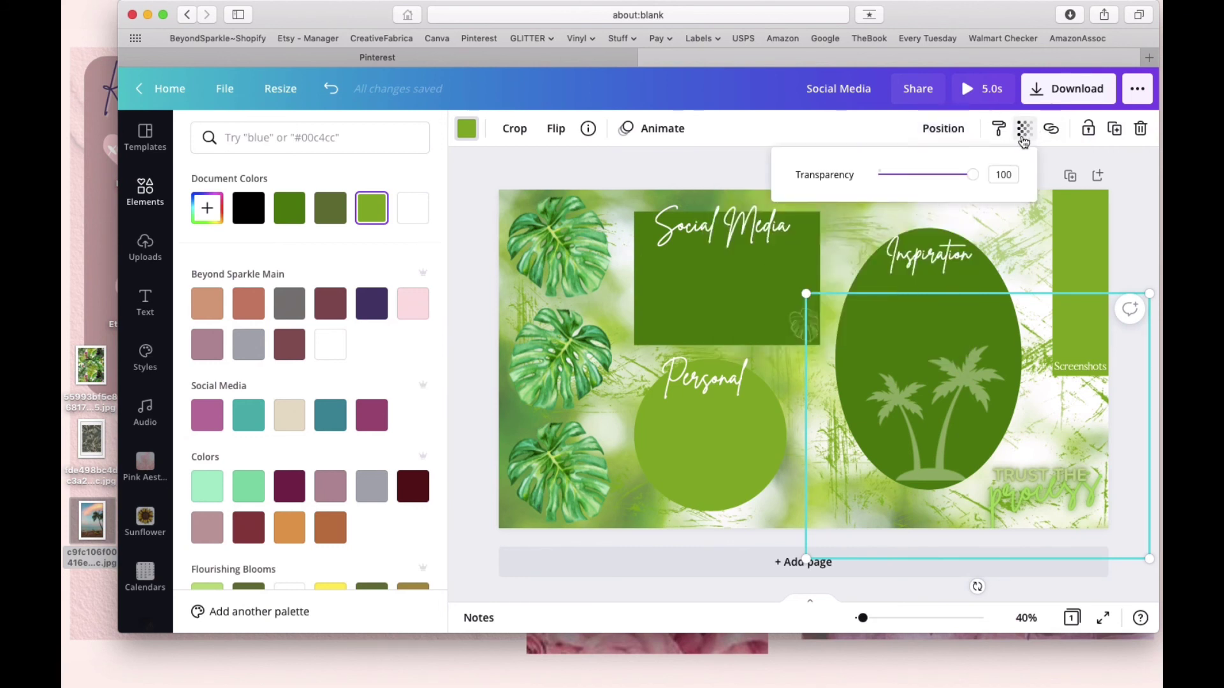
pyautogui.moveTo(969, 176); pyautogui.dragTo(932, 183)
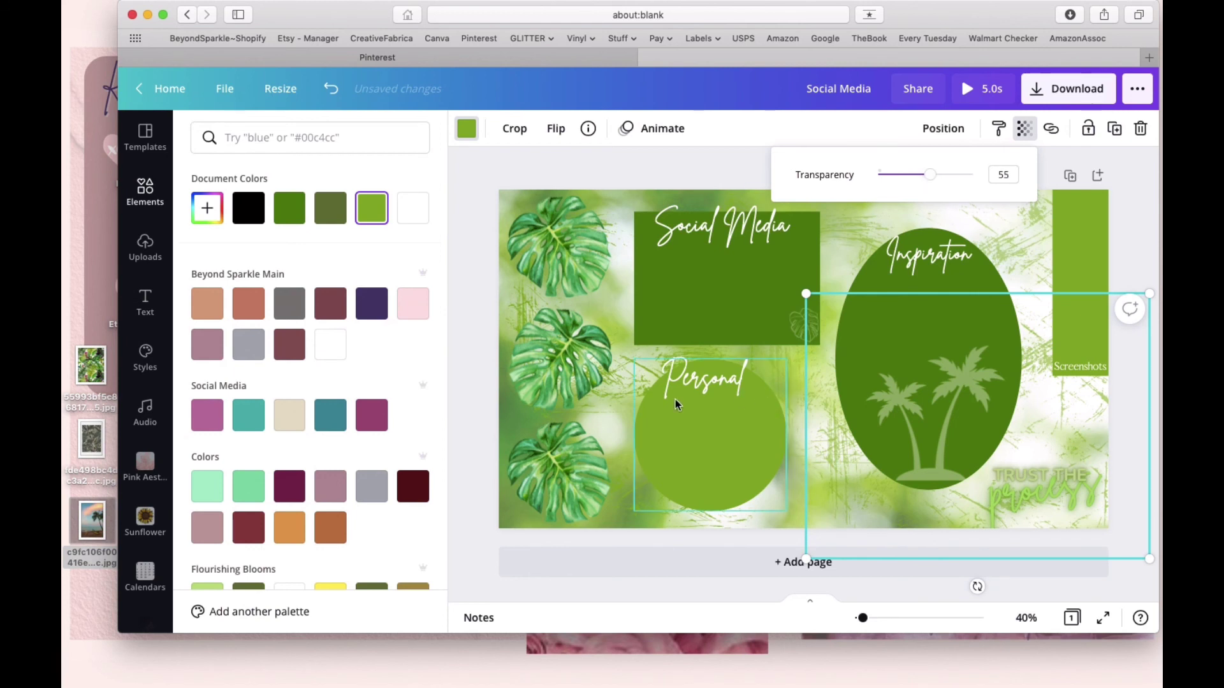
# Step: Set the transparency of the lower-left grunge texture to 52
pyautogui.click(701, 333)
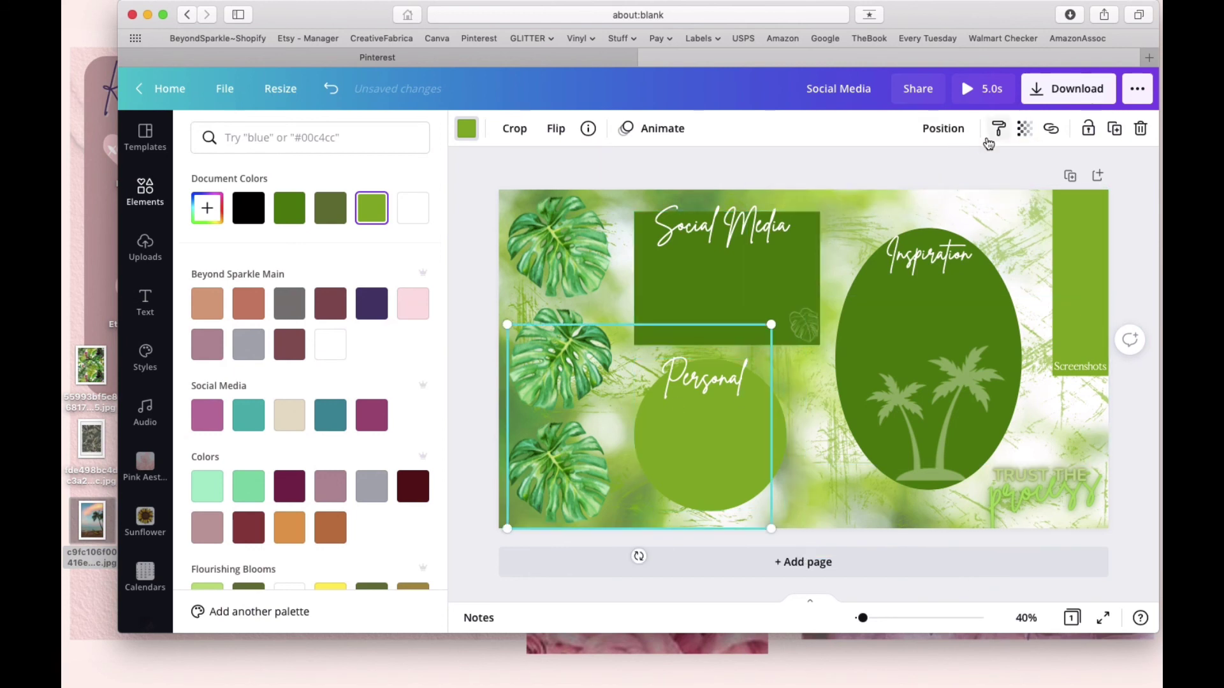
pyautogui.click(1024, 130)
pyautogui.click(1013, 175)
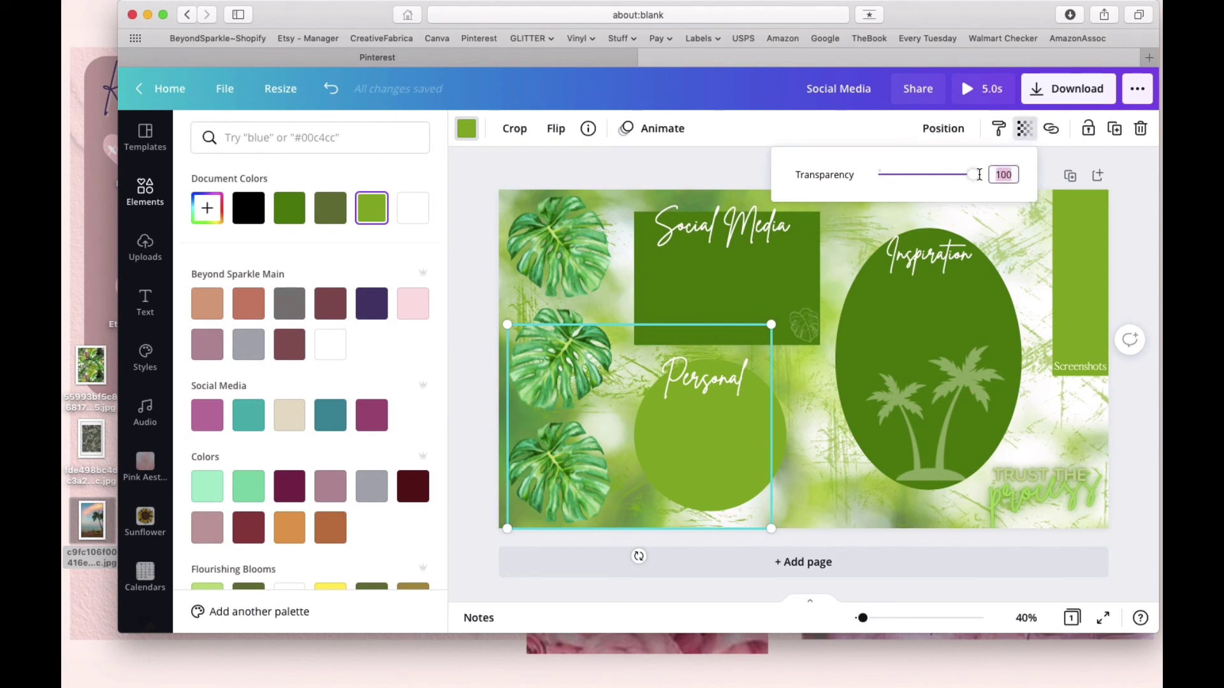
pyautogui.write('52')
pyautogui.press('Return')
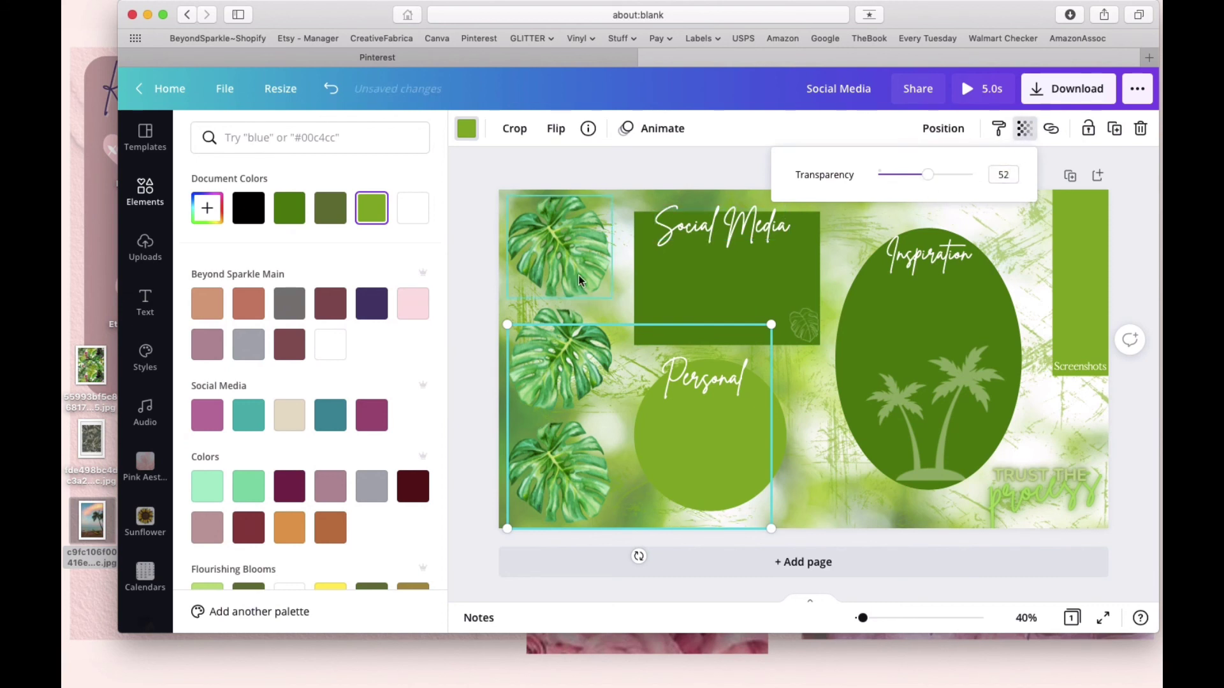
# Step: Set the transparency of the upper-left grunge texture to 52 and deselect it
pyautogui.click(522, 309)
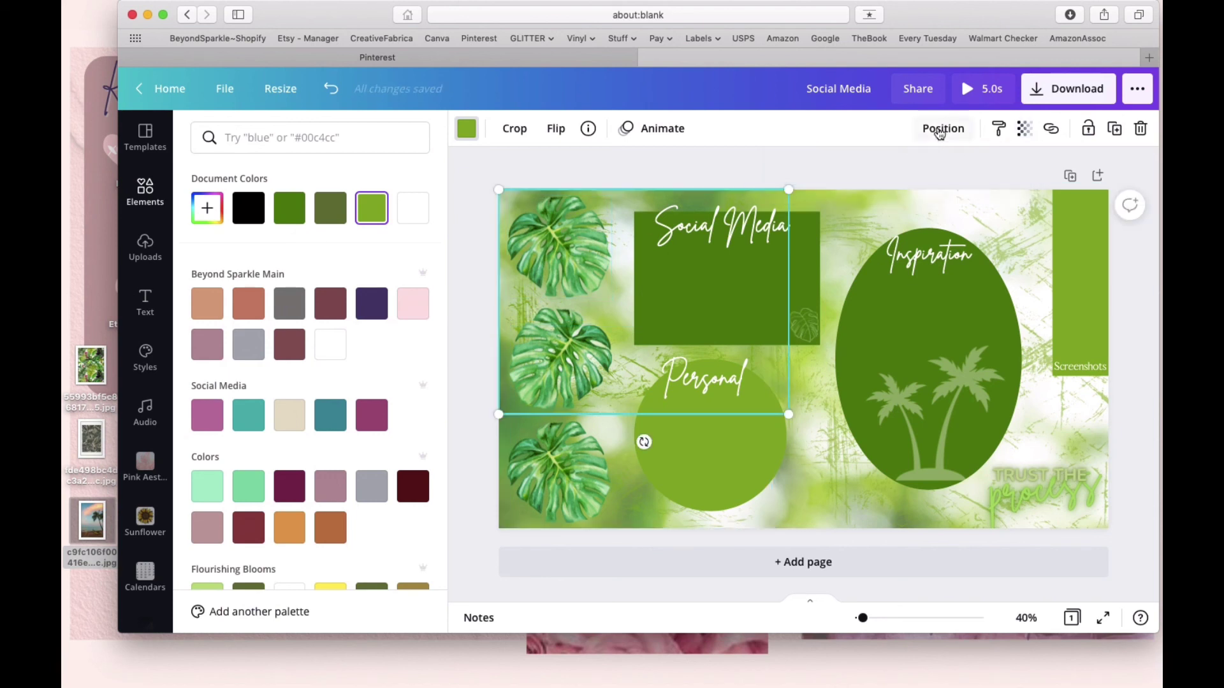
pyautogui.click(1024, 130)
pyautogui.click(1011, 175)
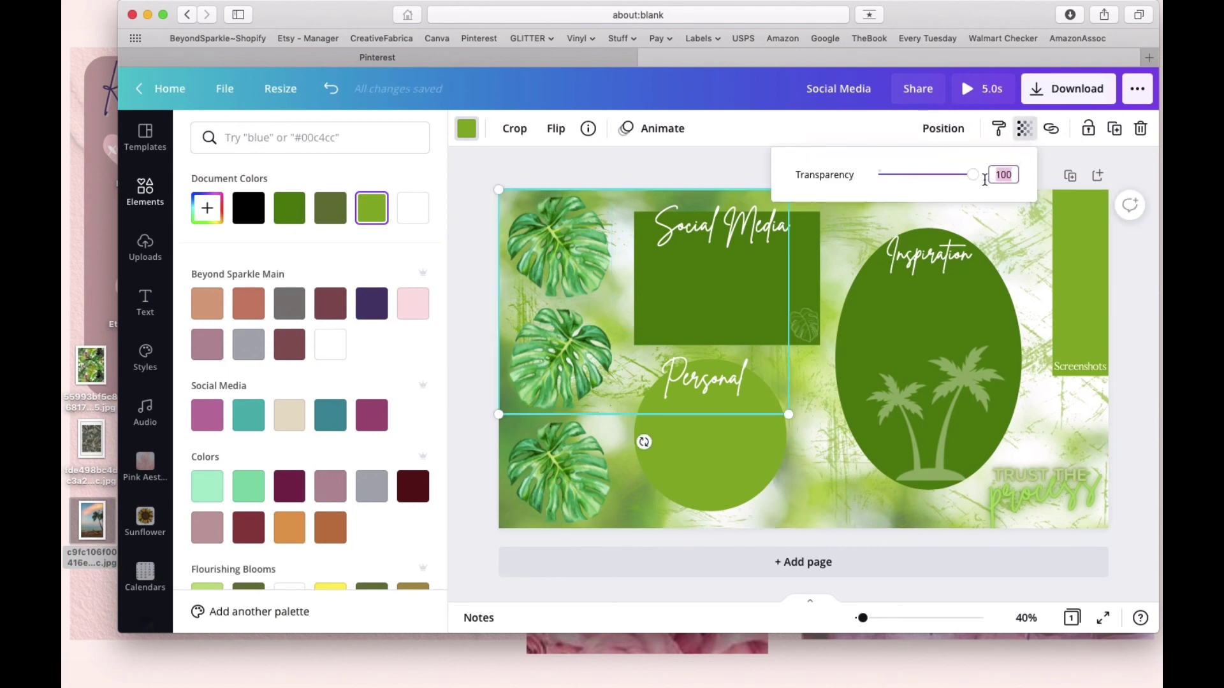
pyautogui.press('BackSpace')
pyautogui.write('52')
pyautogui.press('Return')
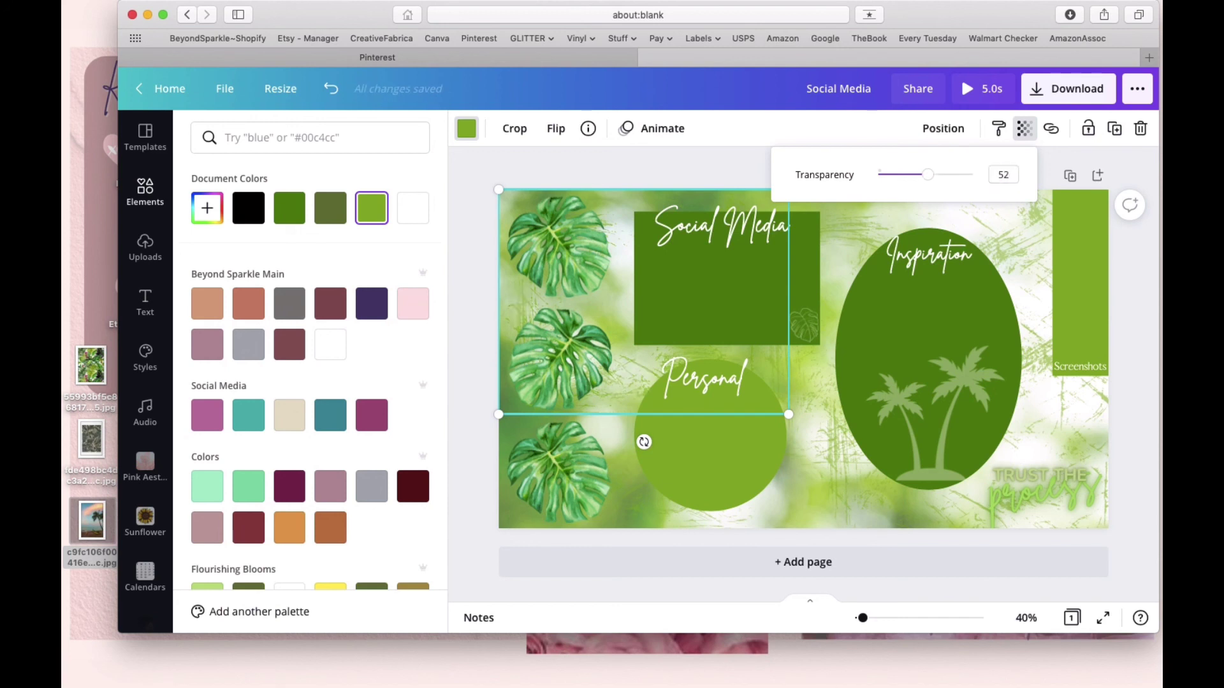
pyautogui.click(722, 174)
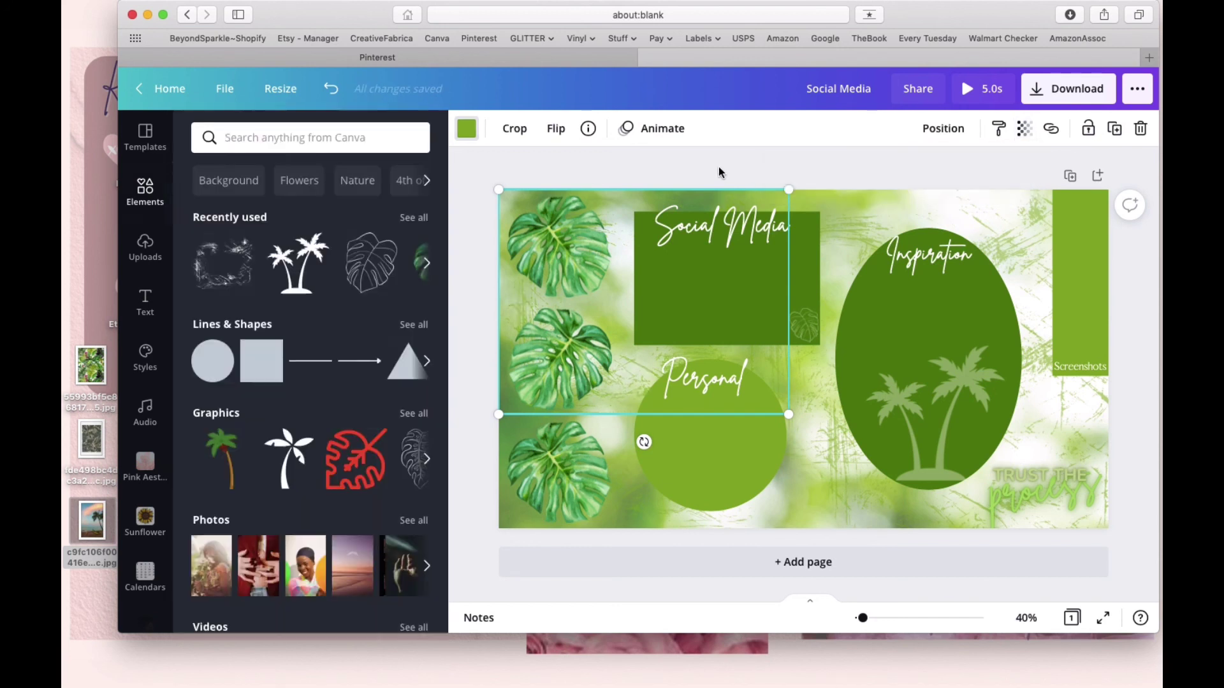
pyautogui.click(907, 172)
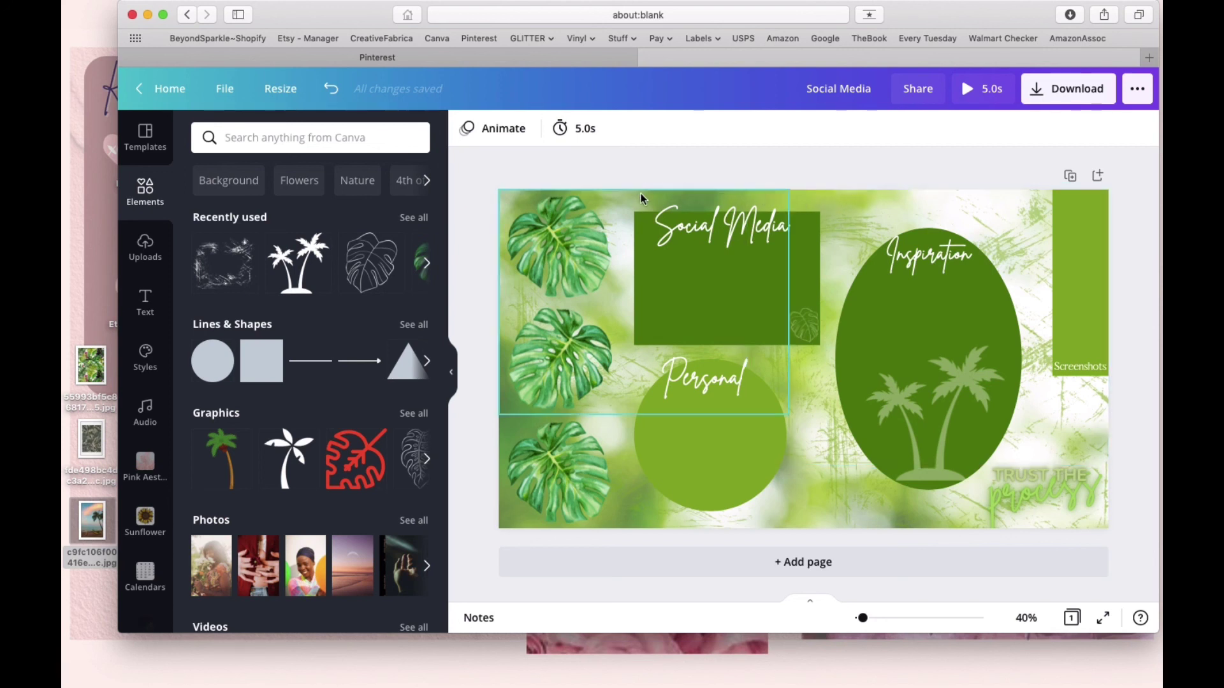
# Step: Set the transparency of the foliage background photo to 88
pyautogui.click(501, 525)
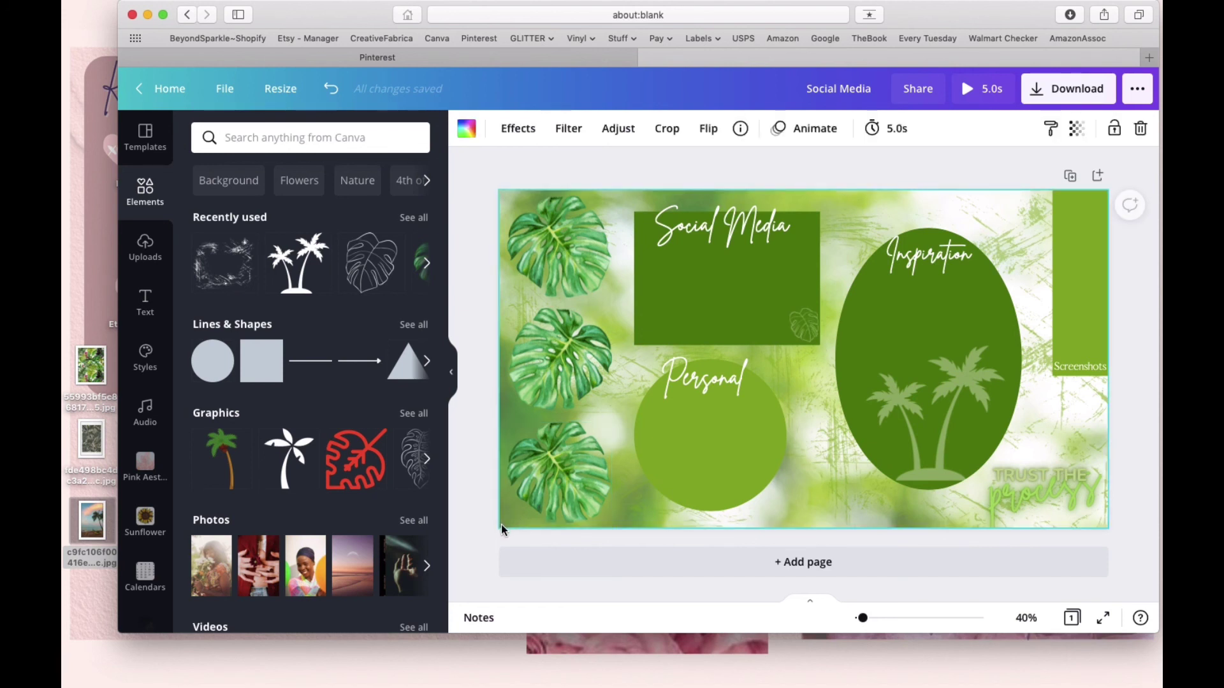
pyautogui.click(1076, 128)
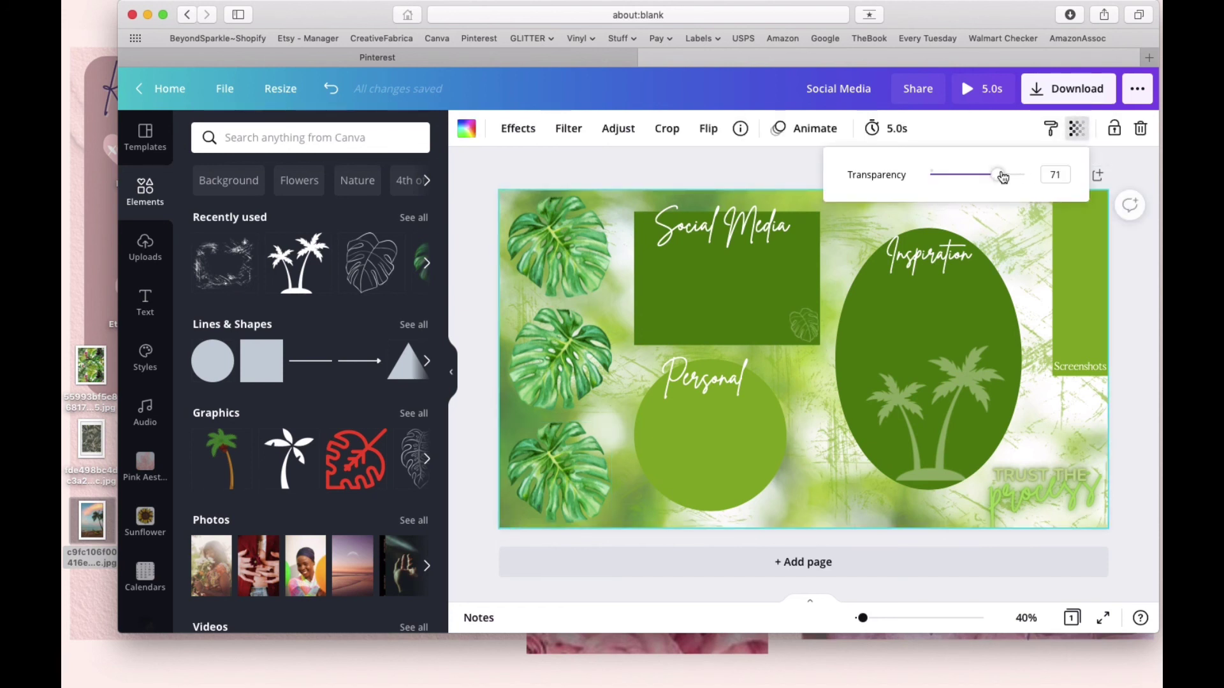
pyautogui.moveTo(999, 175)
pyautogui.mouseDown()
pyautogui.moveTo(1033, 174)
pyautogui.moveTo(959, 181)
pyautogui.moveTo(1015, 183)
pyautogui.mouseUp()
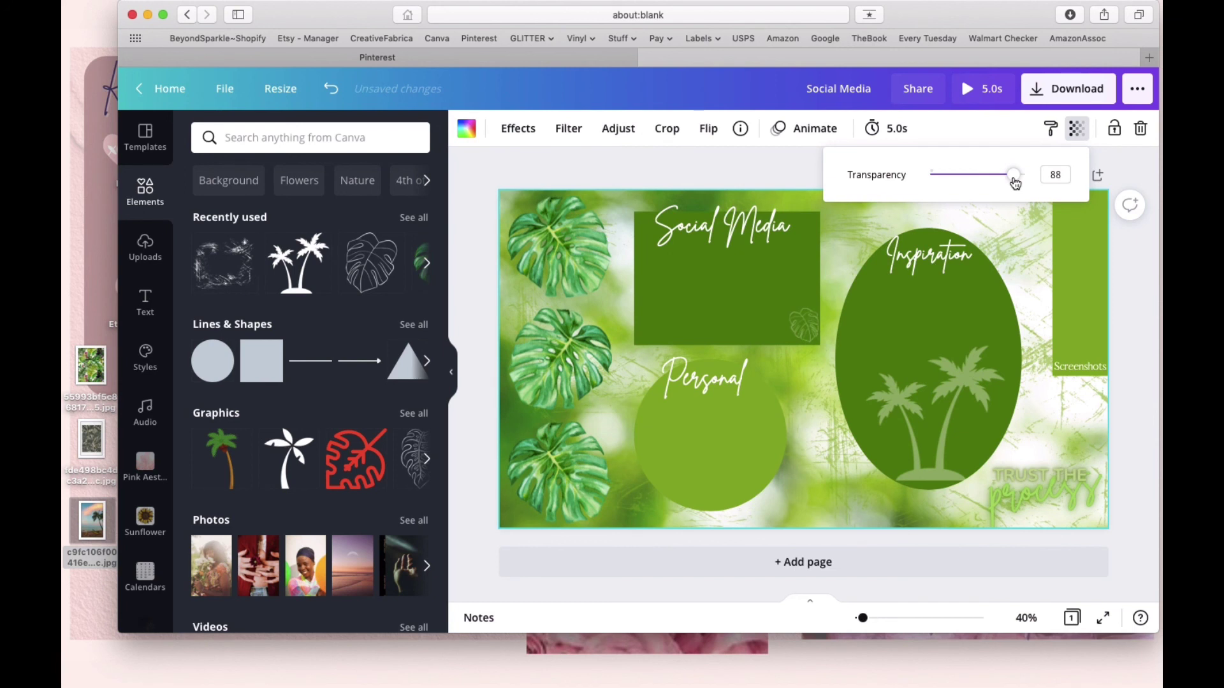
pyautogui.click(737, 163)
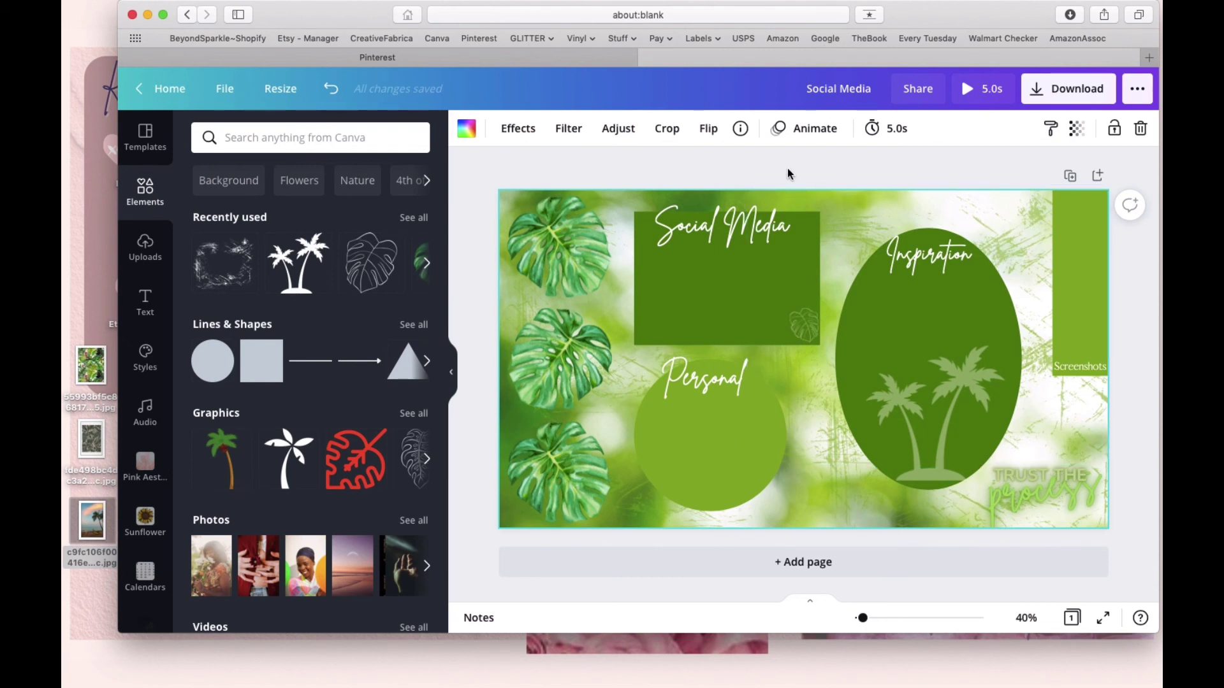
# Step: Set the wallpaper design's download file type to PNG instead of the suggested MP4 video
pyautogui.click(1046, 95)
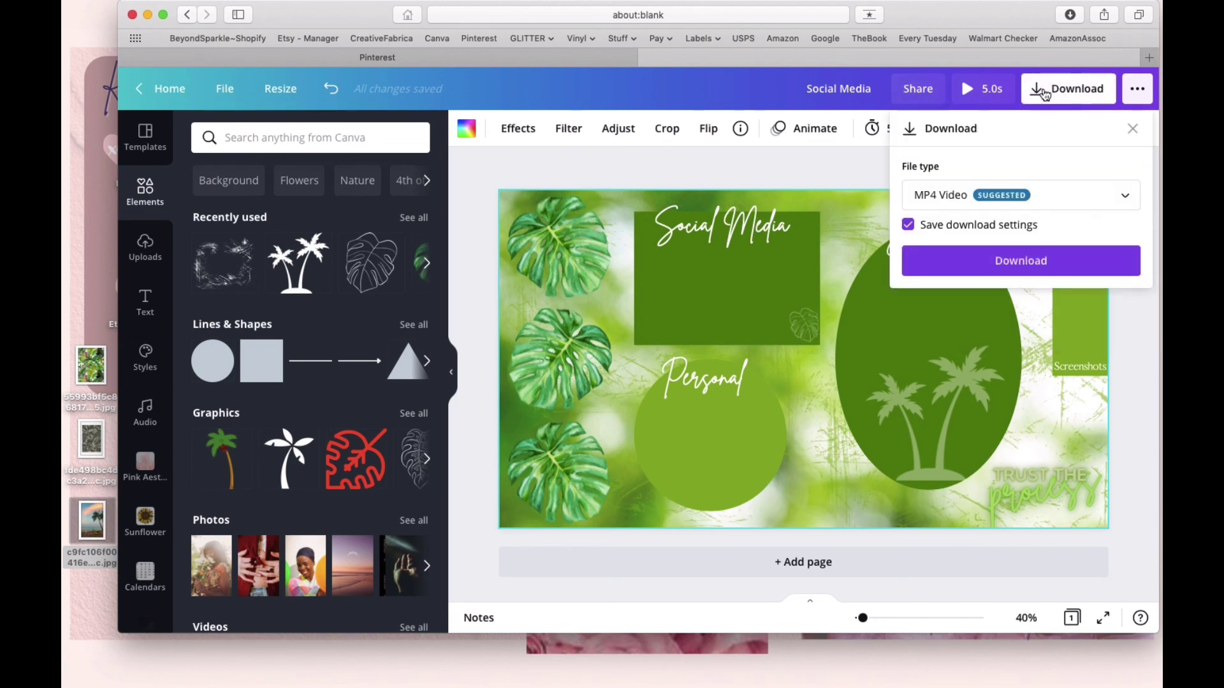
pyautogui.click(960, 203)
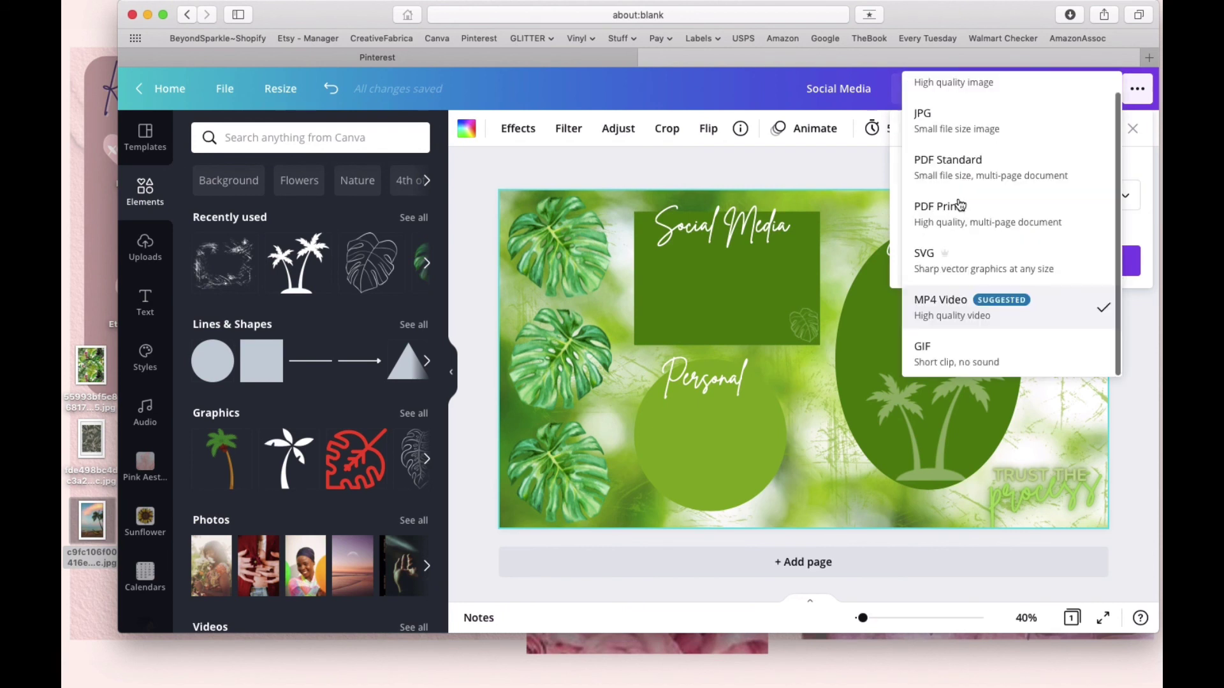
pyautogui.scroll(3, 958, 130)
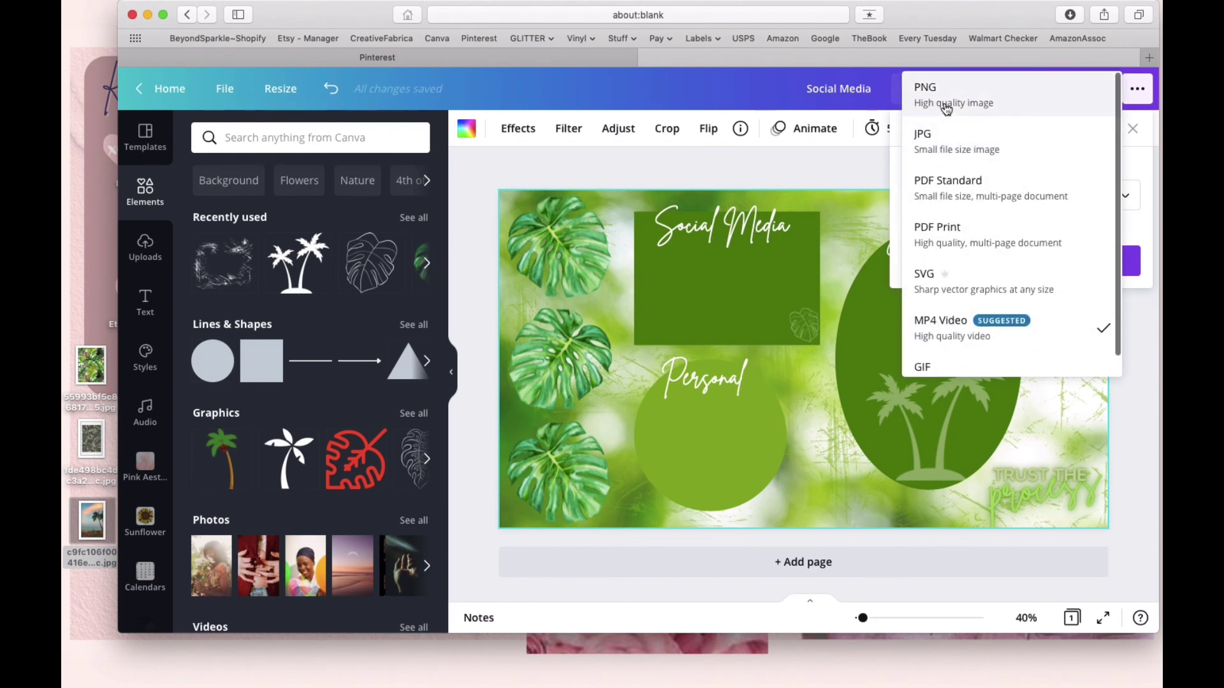
pyautogui.click(946, 105)
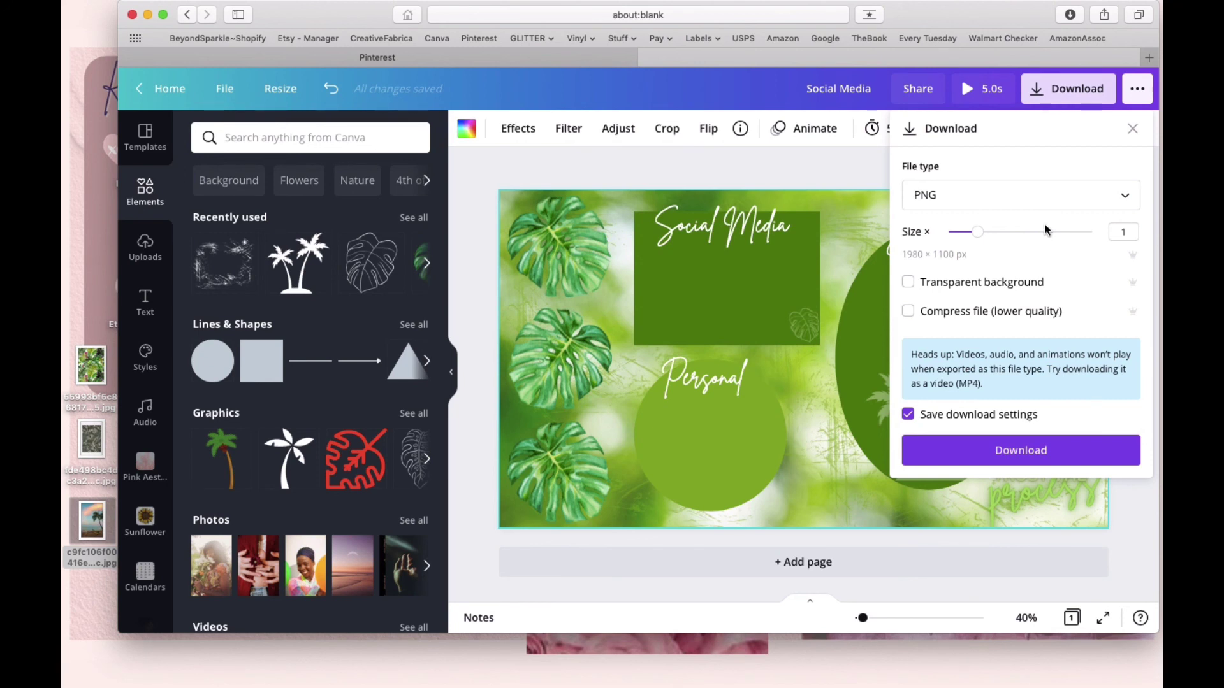
# Step: Download the wallpaper, save it to the Desktop as Social Media.png, and shift its preview window slightly
pyautogui.click(1033, 454)
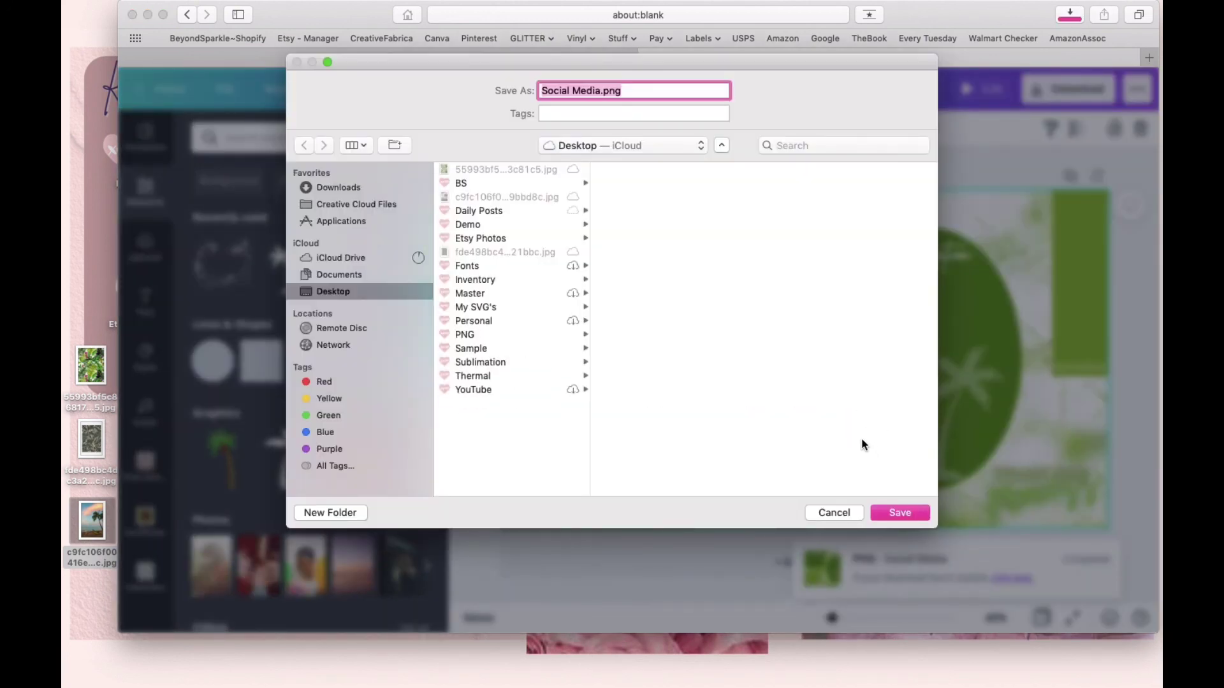
pyautogui.click(901, 511)
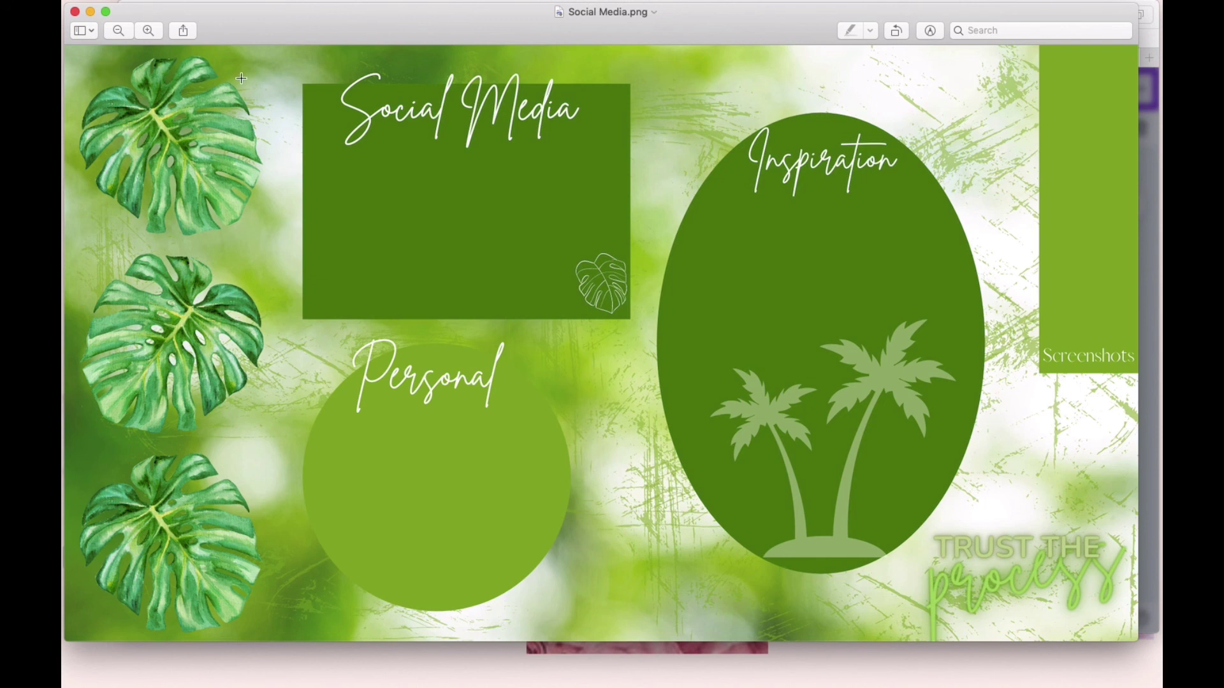
pyautogui.moveTo(262, 20); pyautogui.dragTo(284, 23)
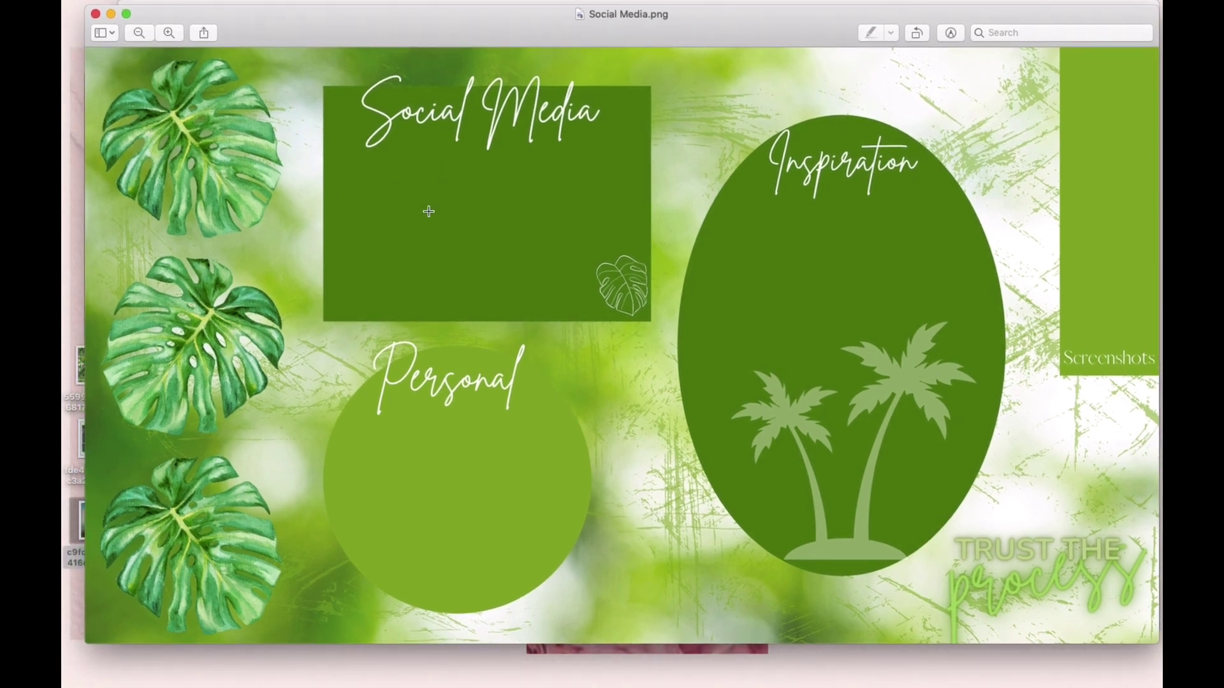